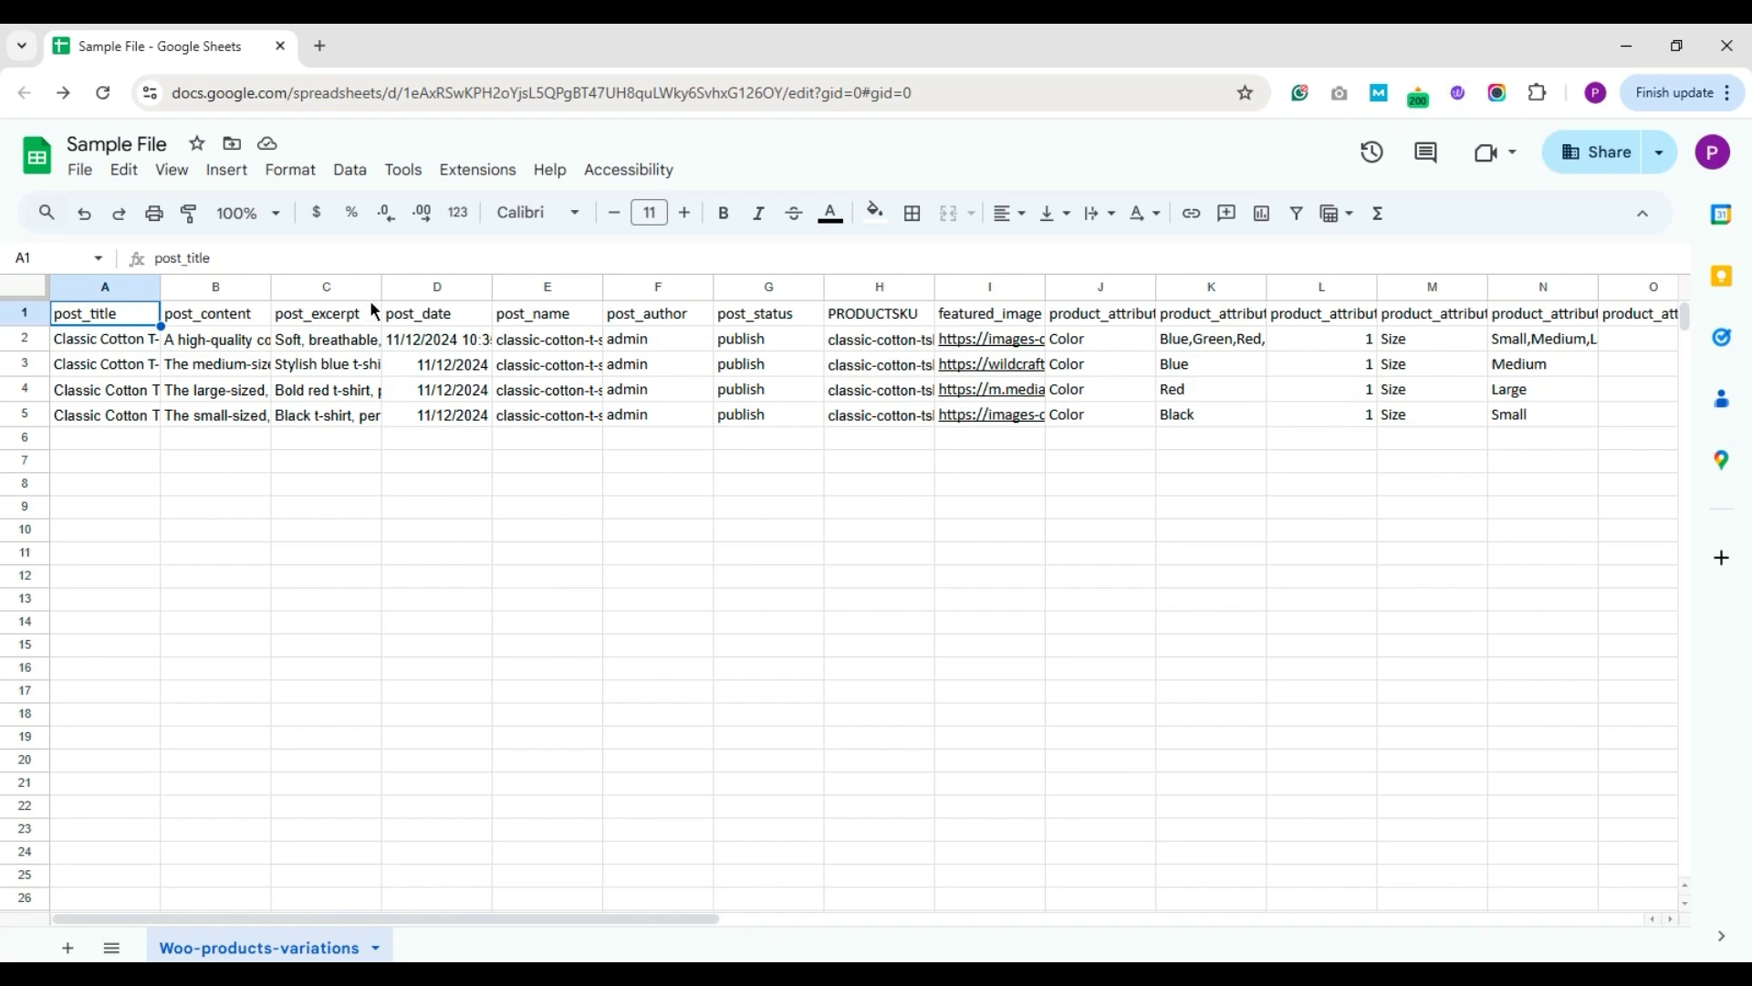
- Examine the post_title column, going through the titles of the parent product and its variations in rows 2 to 5
click(317, 314)
key(Left)
key(Left)
key(Down)
key(Right)
key(Left)
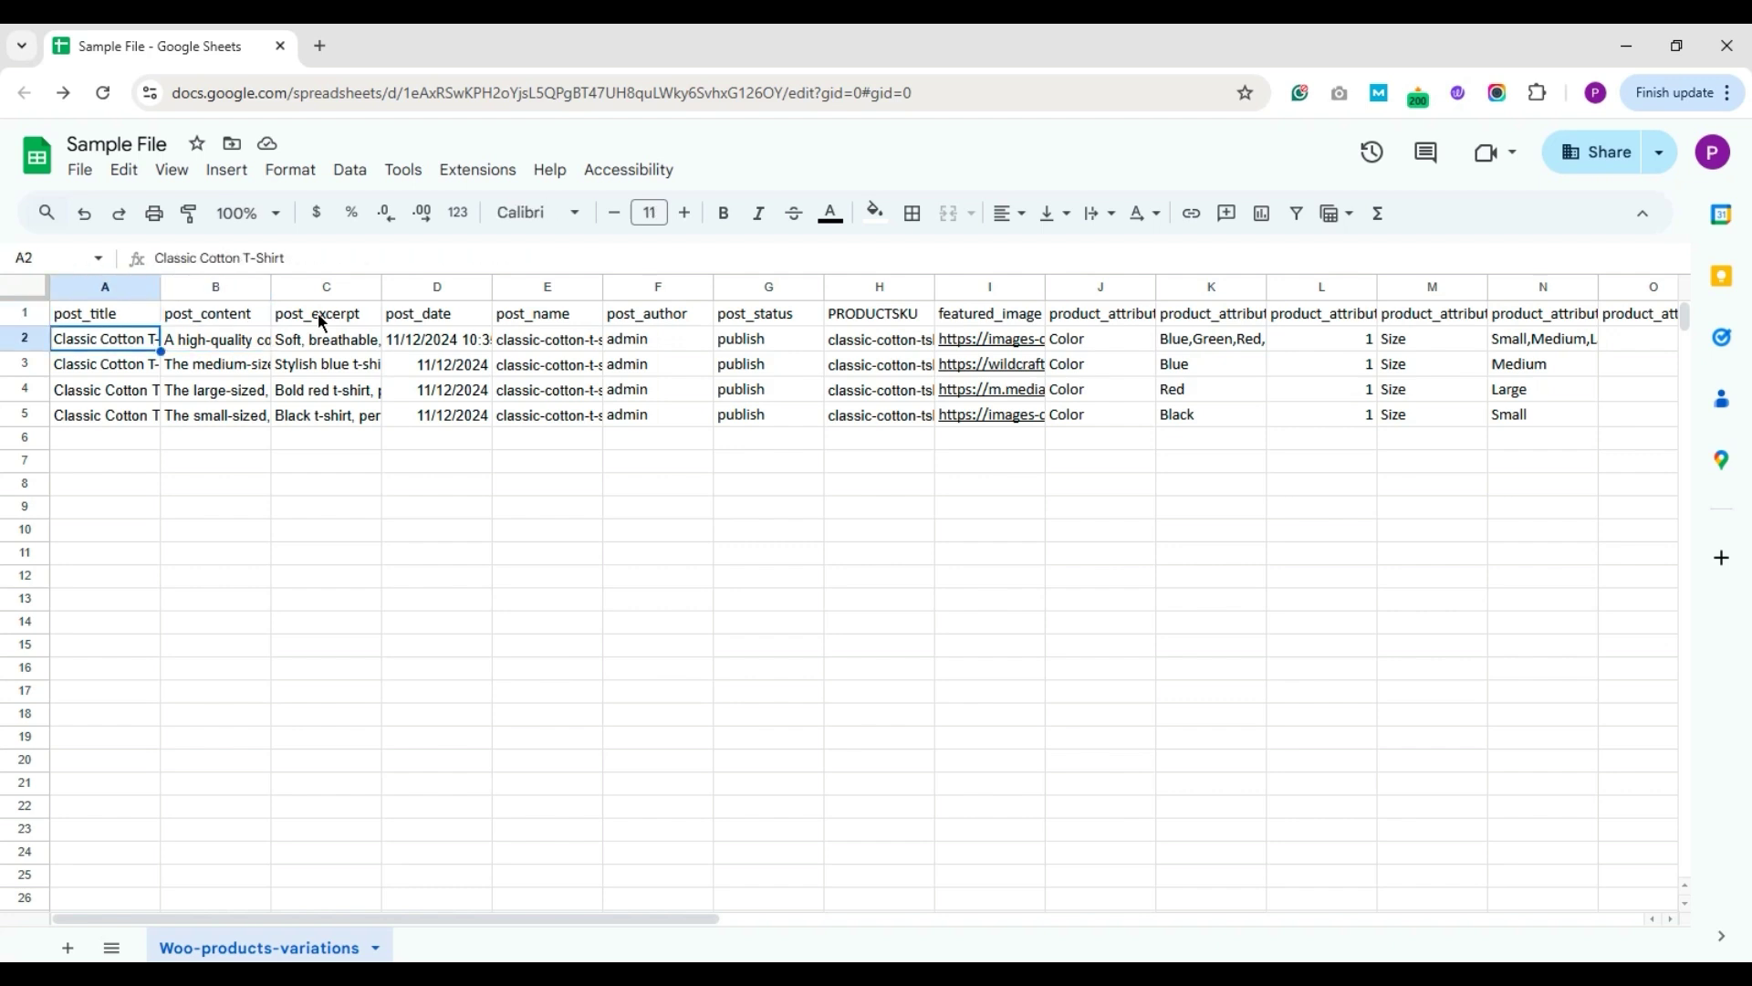
key(Down)
key(Down)
key(Down)
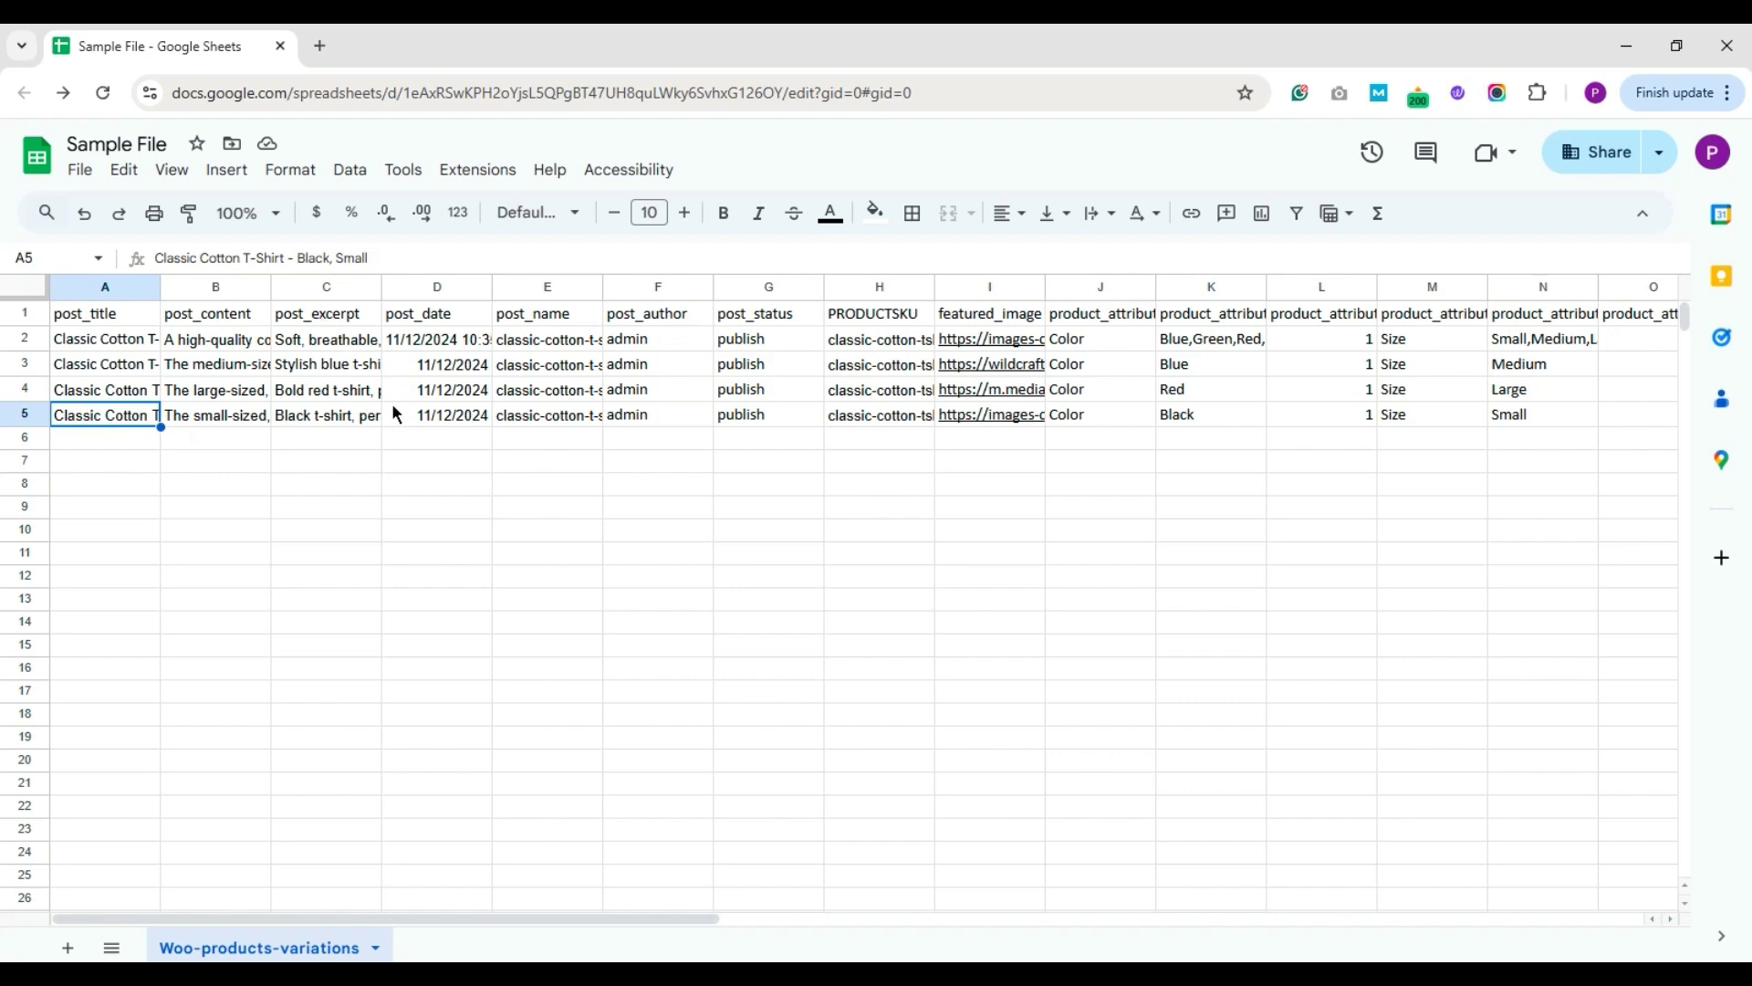
key(Up)
key(Up)
key(Up)
key(Up)
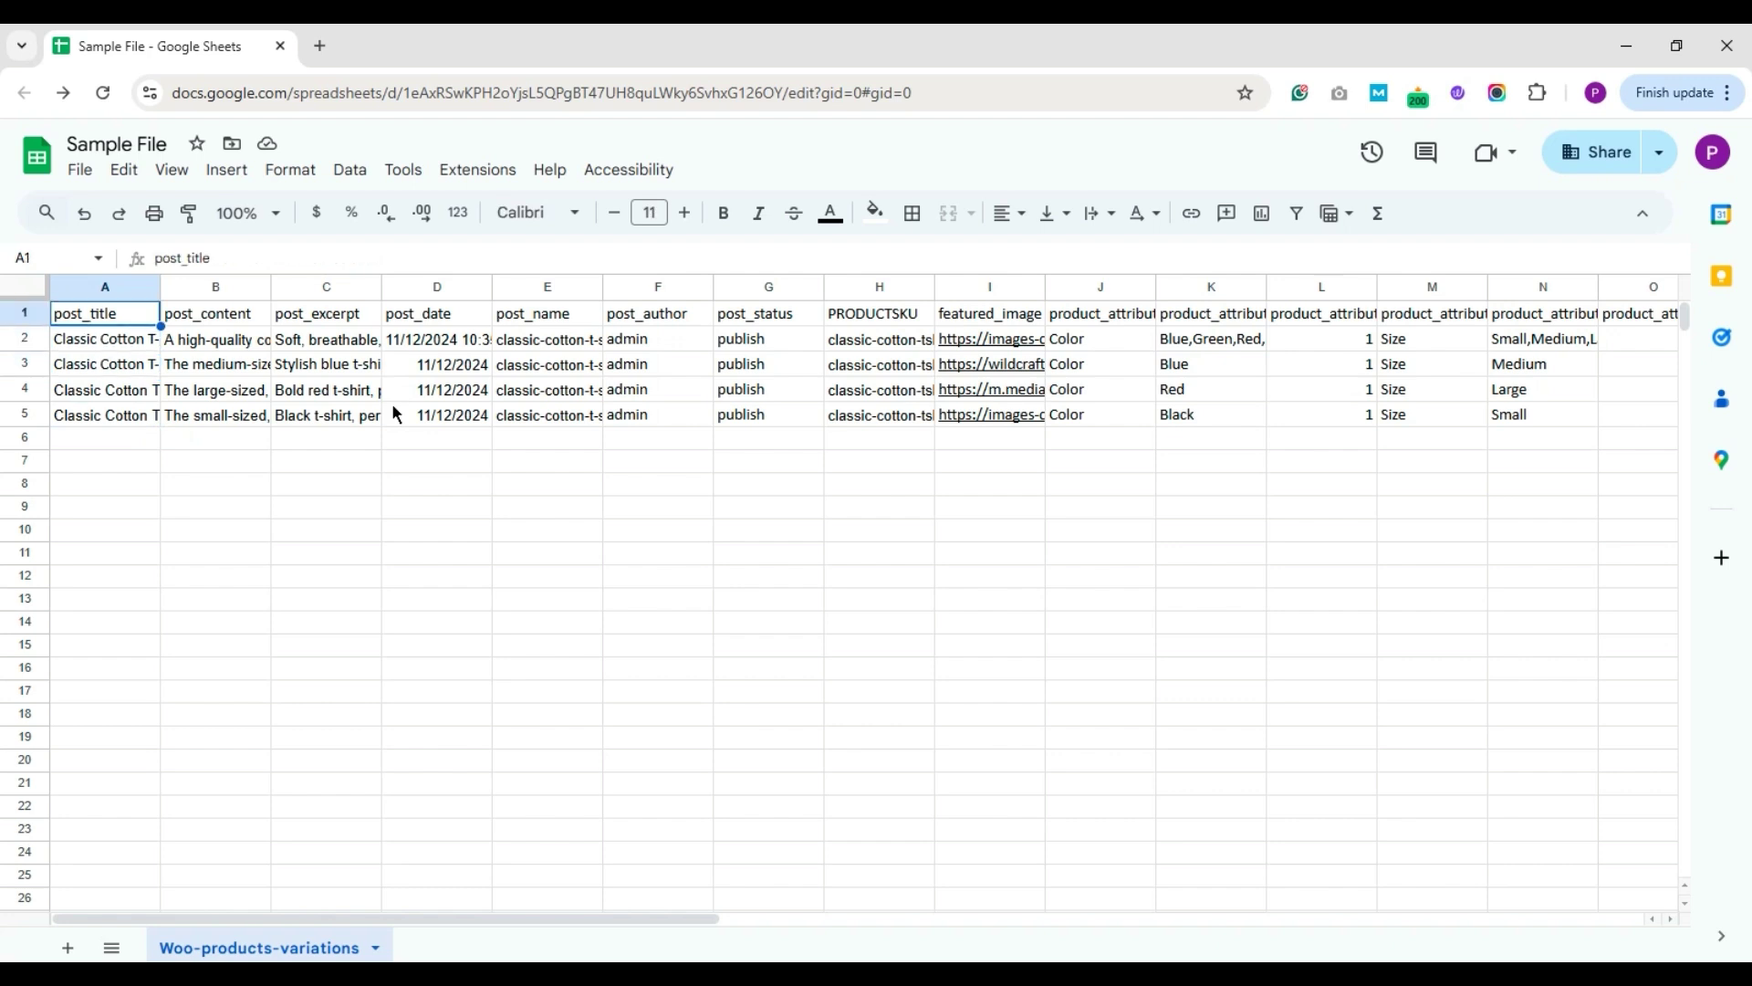
- Go through the general post field headers from post_content to post_status
key(Right)
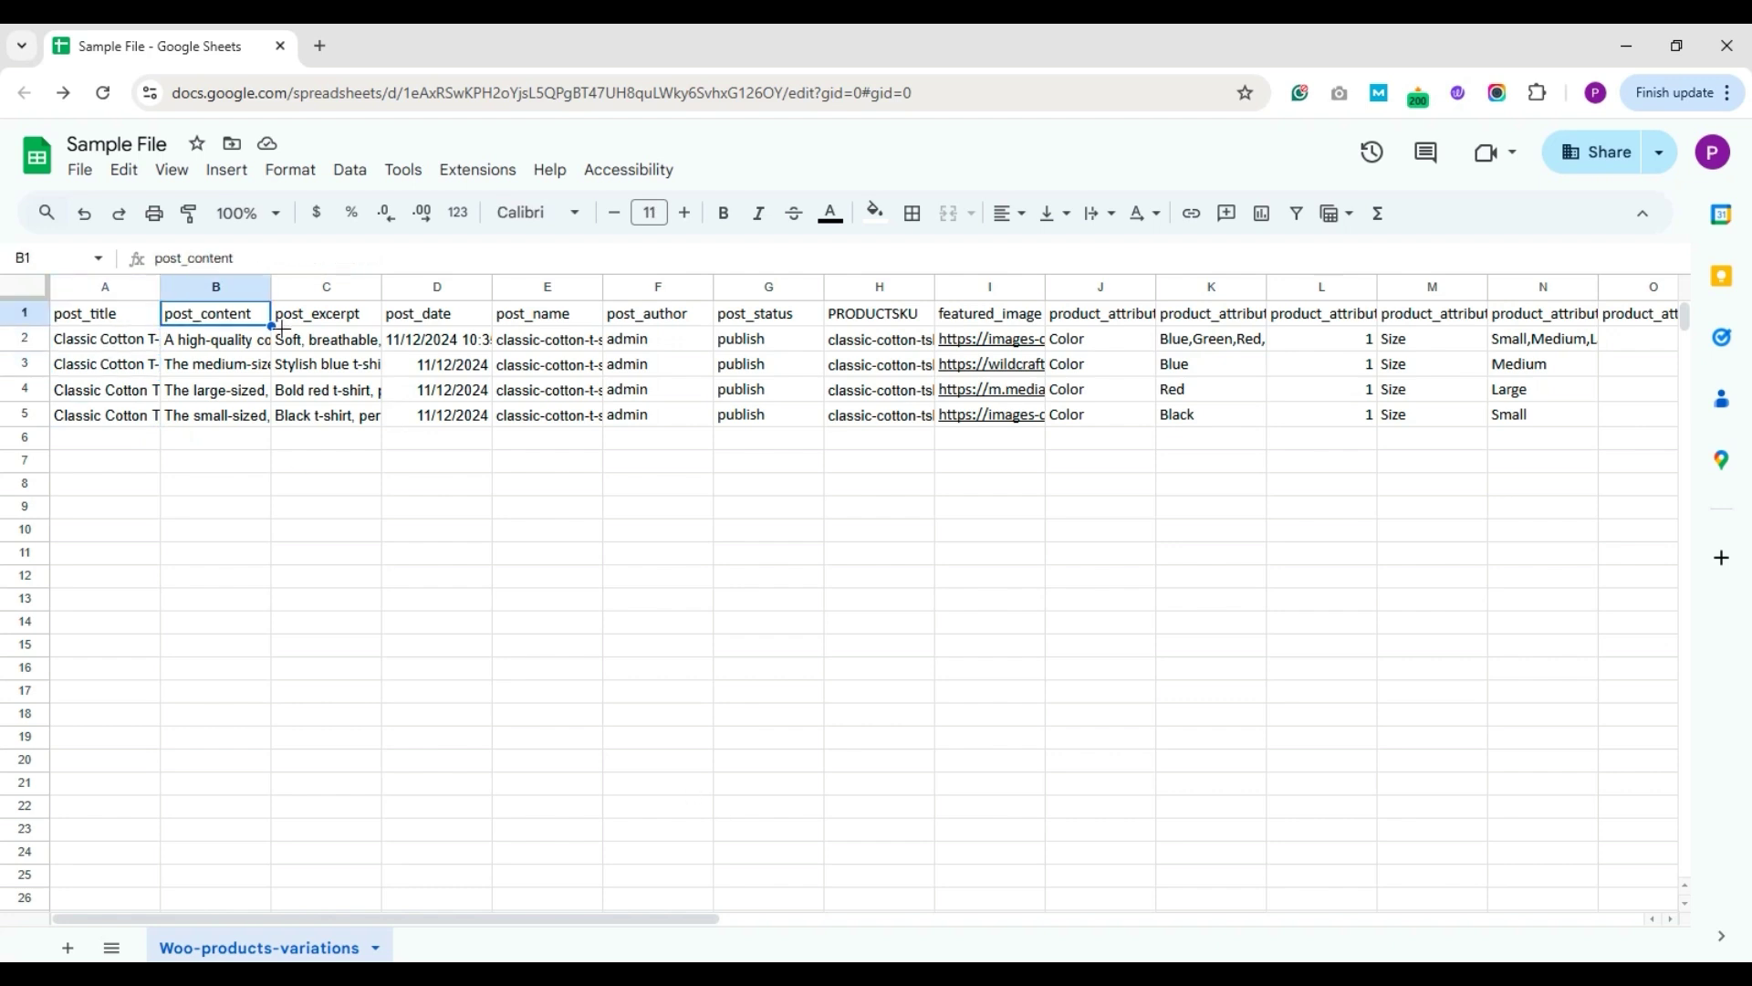
key(Right)
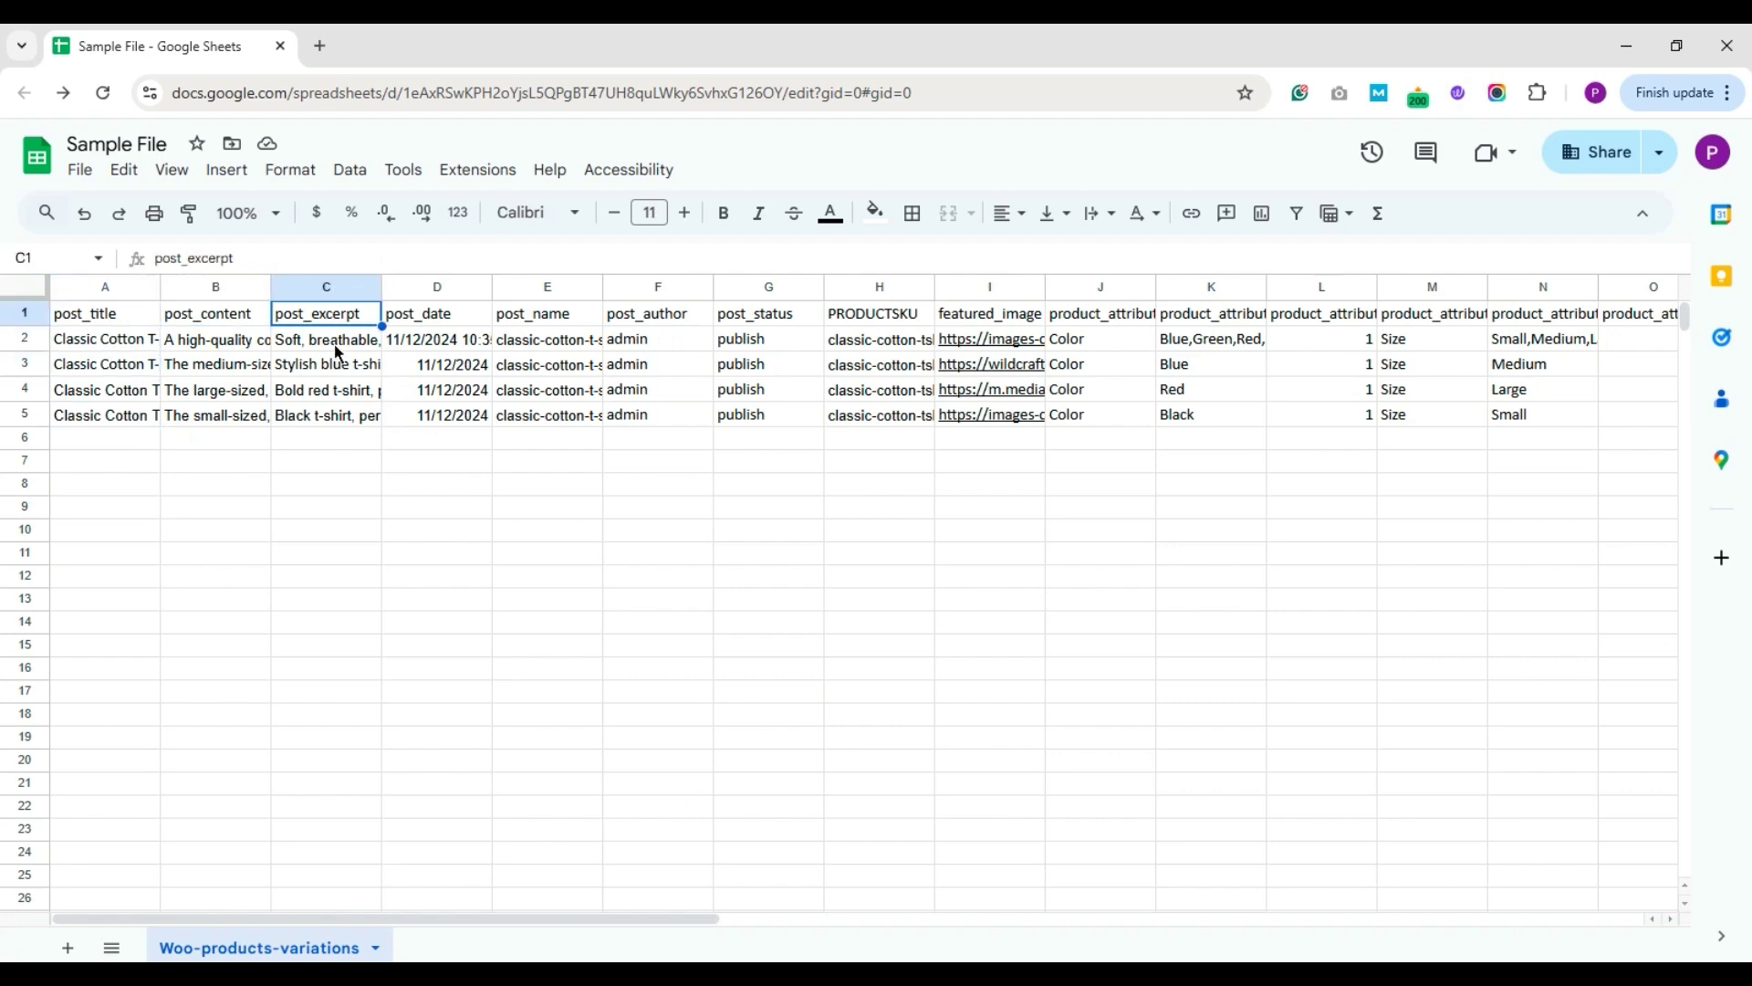
key(Right)
key(Right)
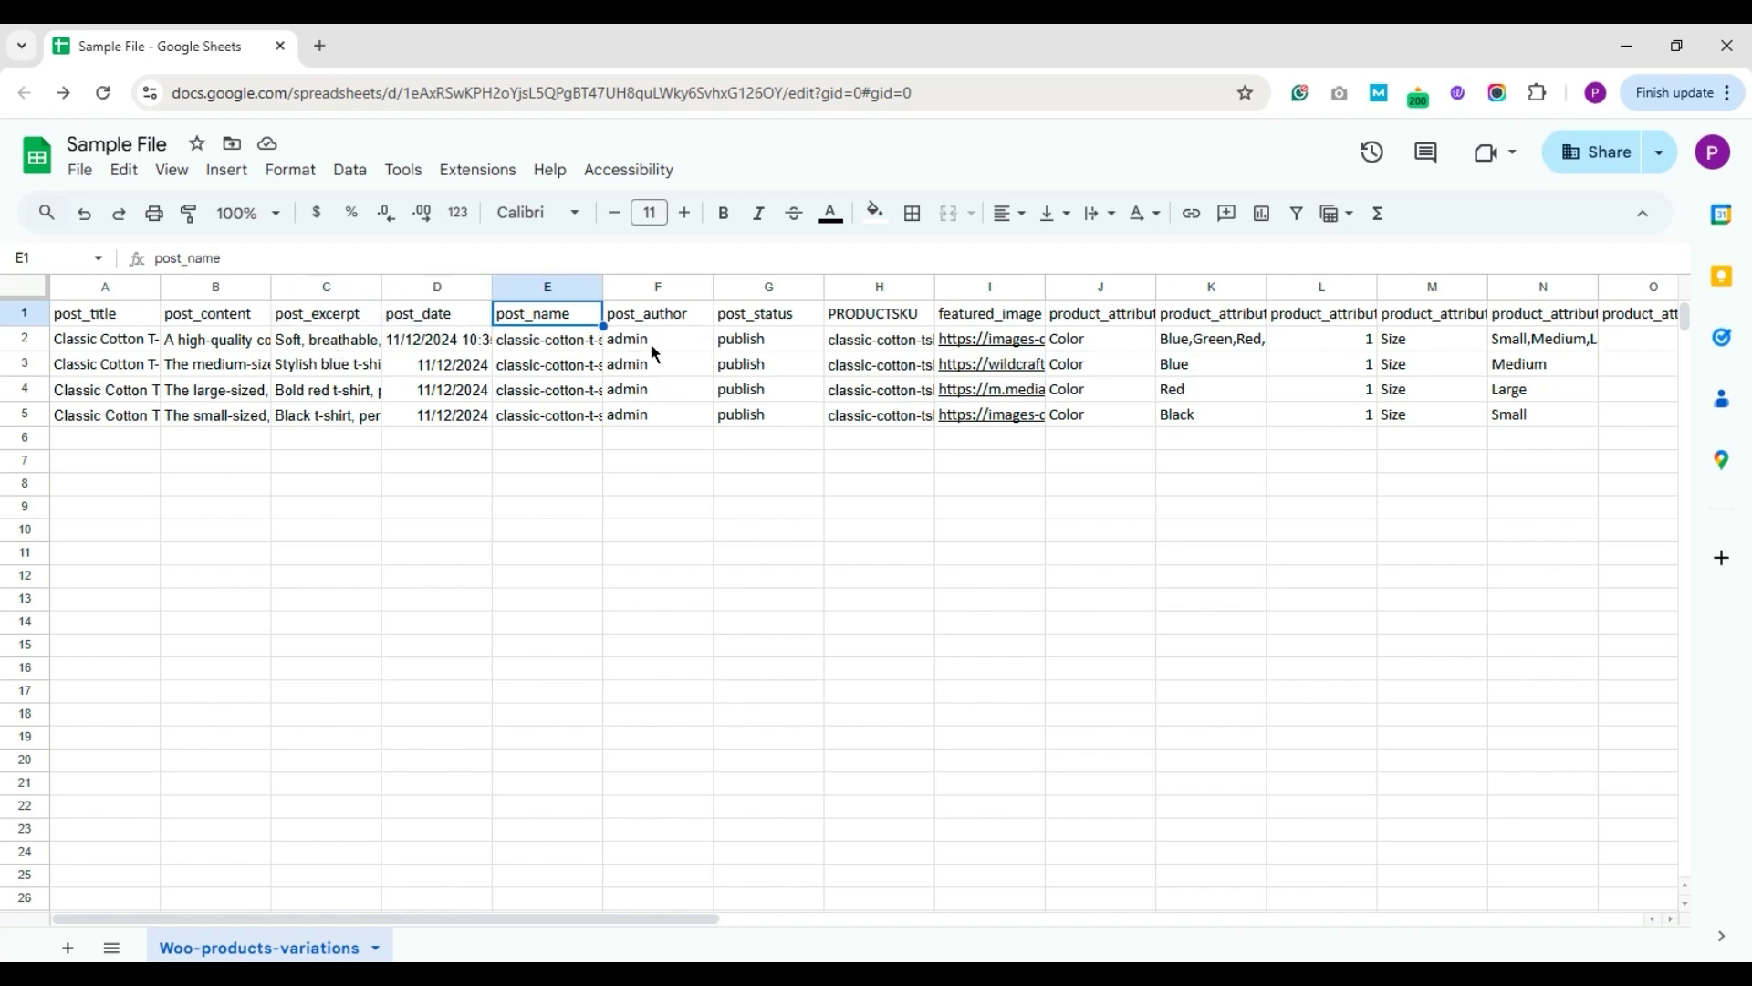
key(Right)
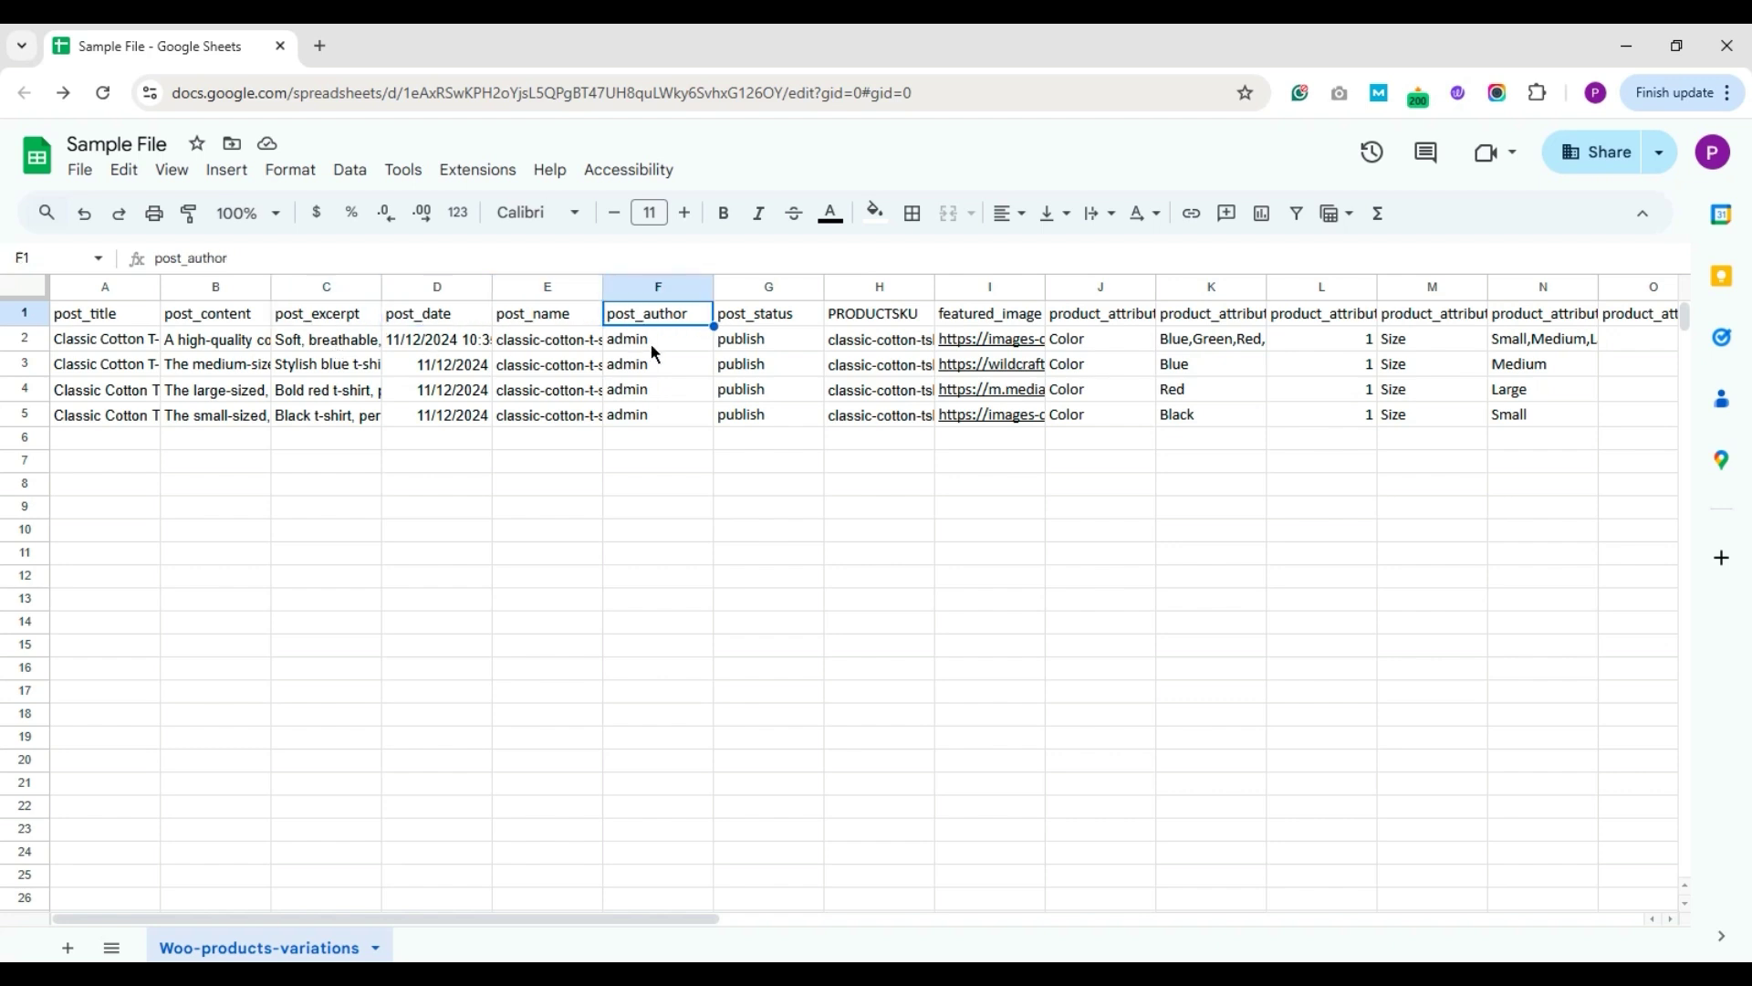
key(Right)
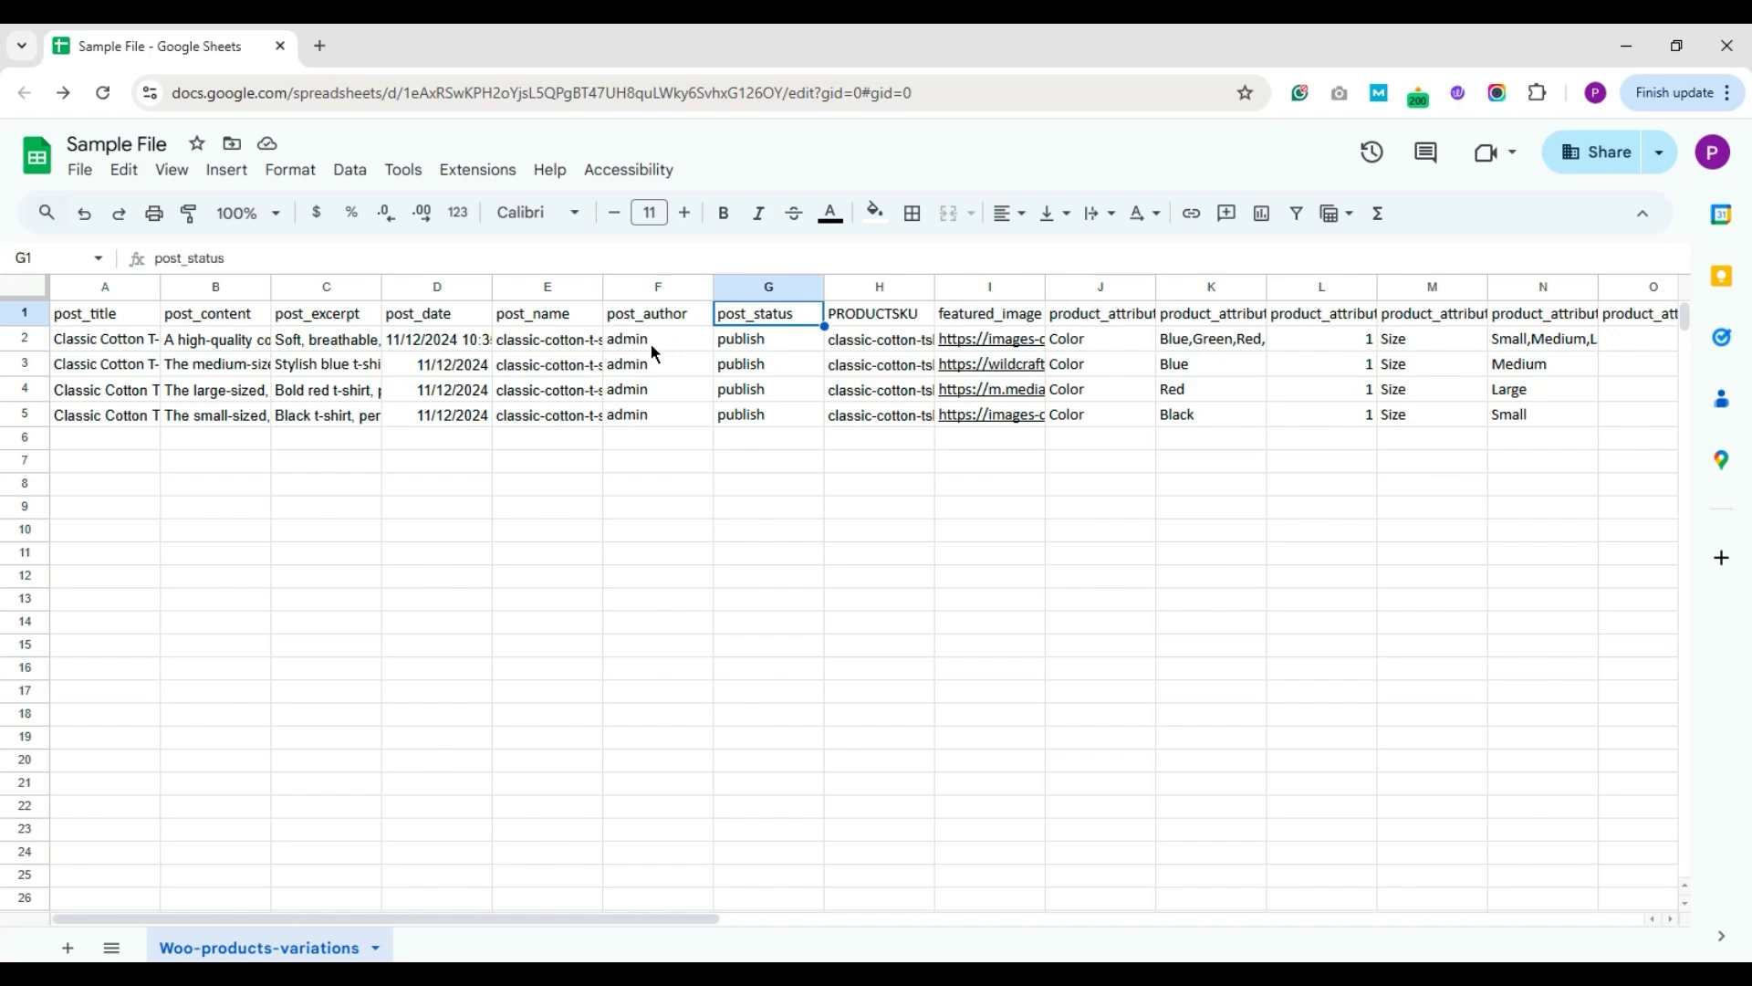
- Check the PRODUCTSKU header and the featured_image column, including the parent product's image URL
key(Right)
key(Right)
key(Down)
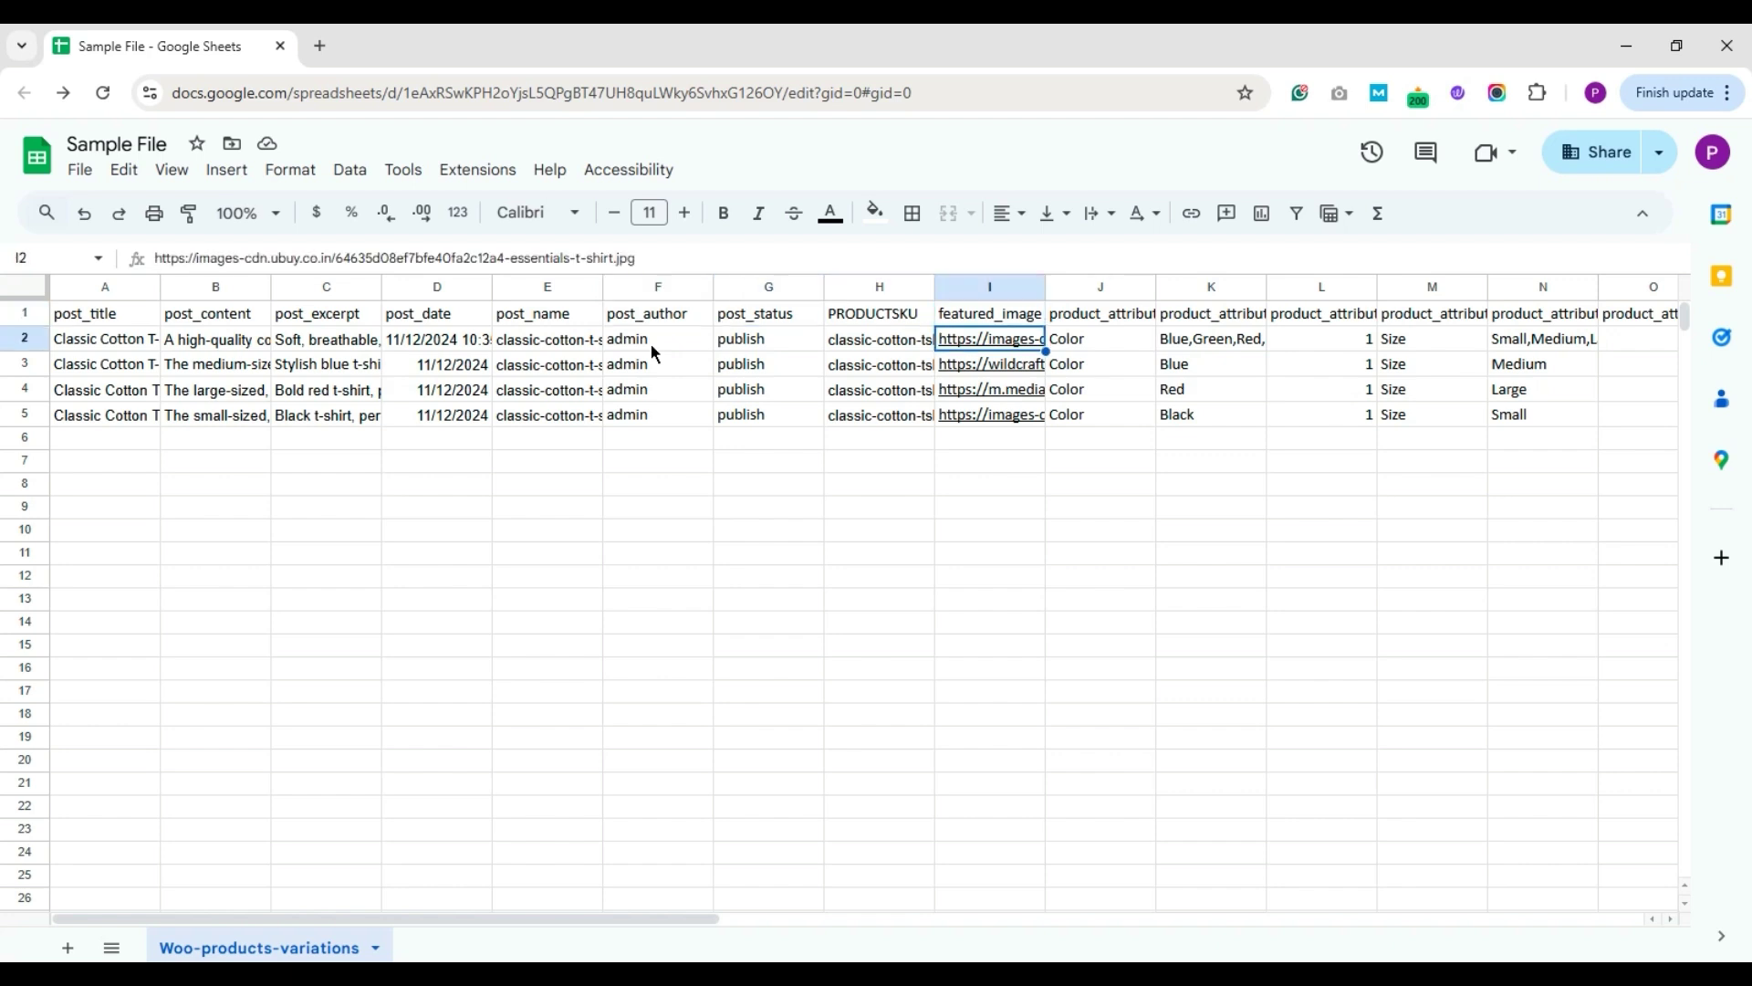
key(Up)
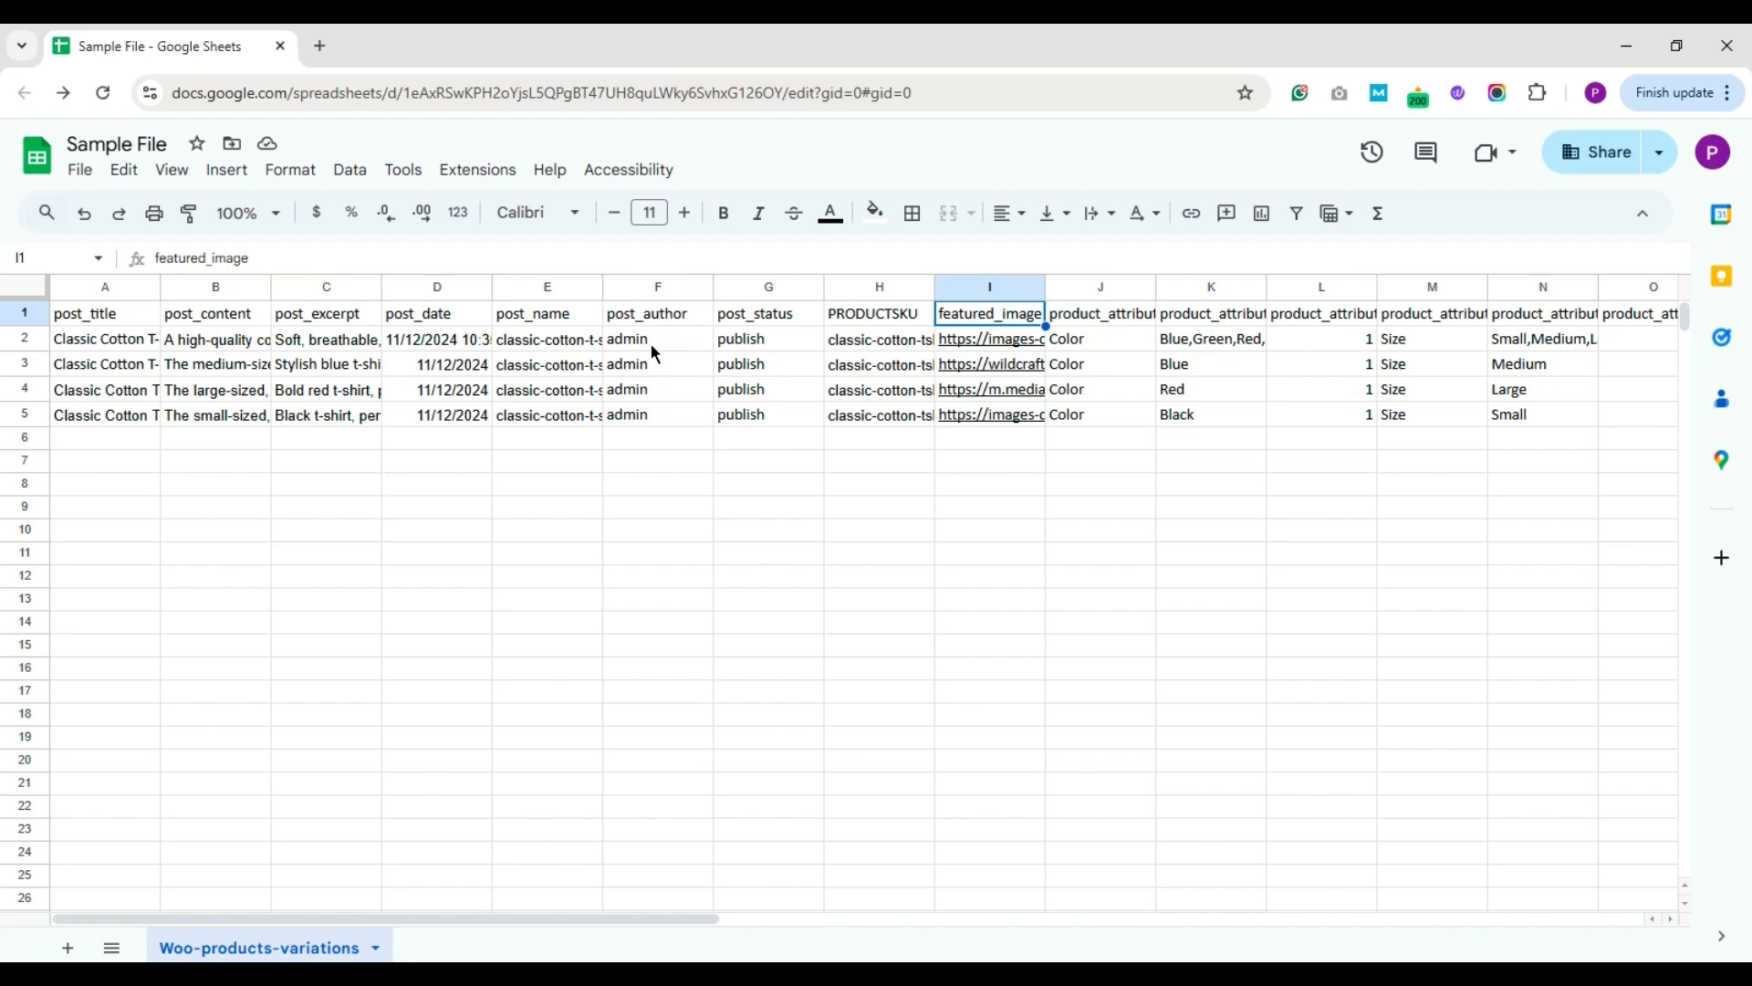
key(Down)
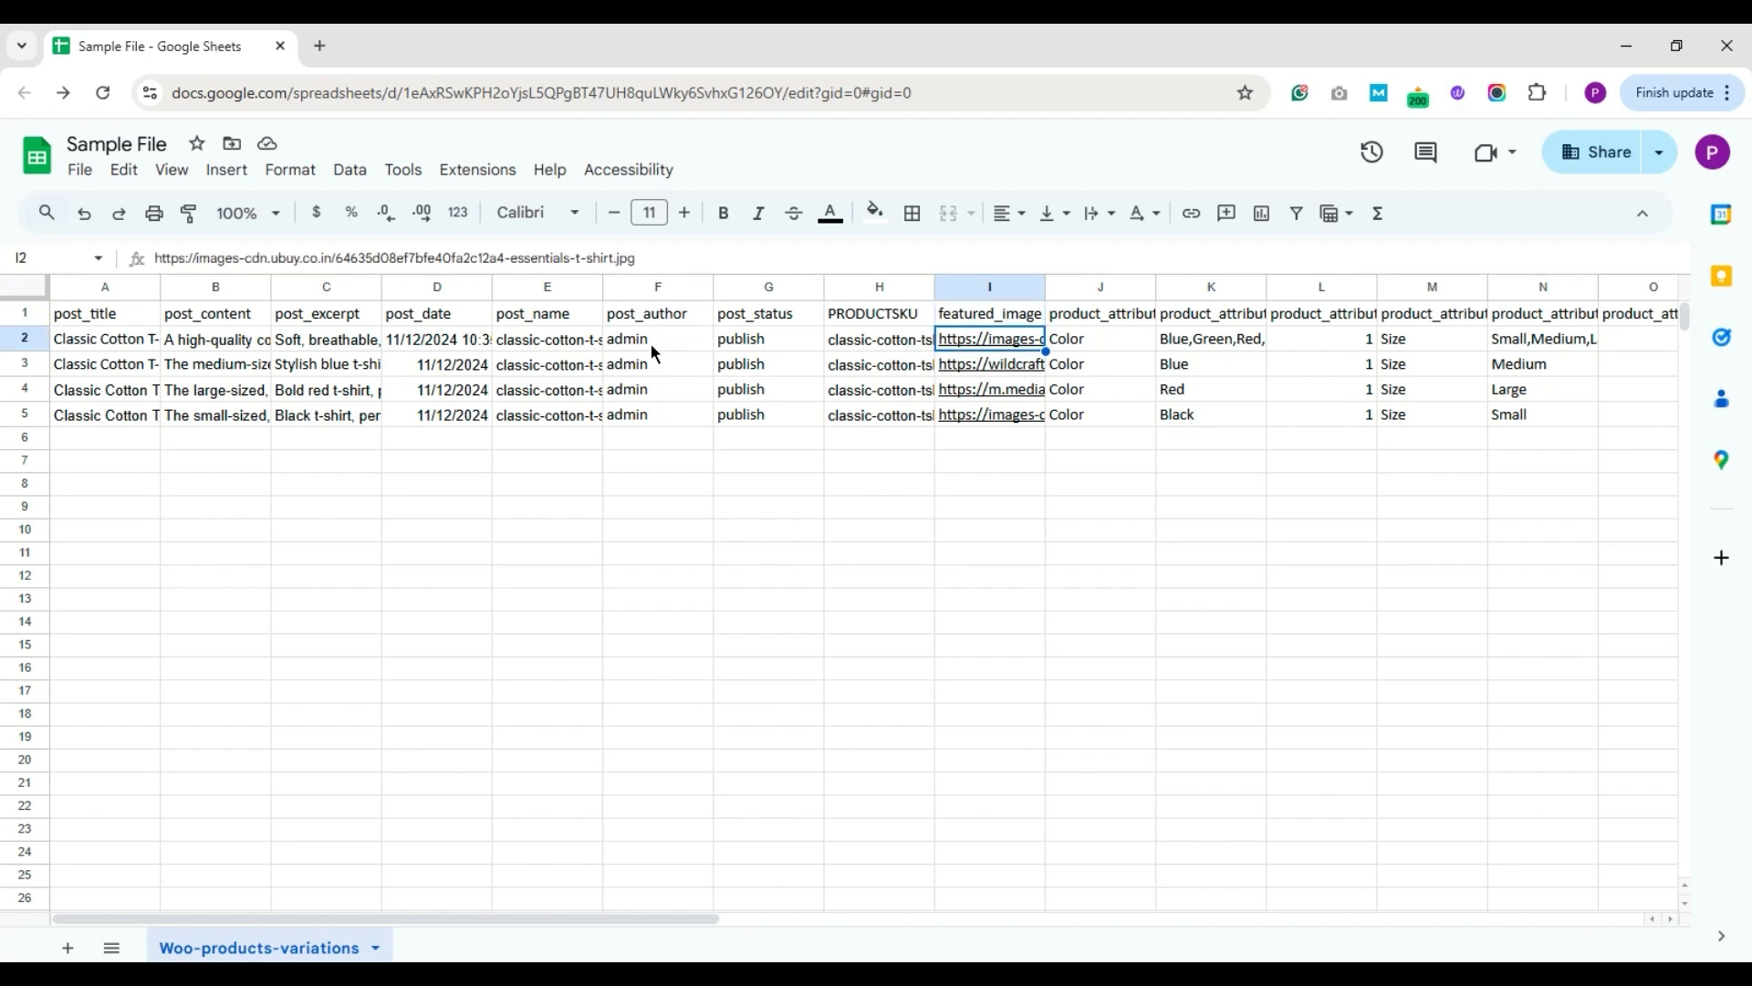
key(Up)
- Examine the two attribute name columns, product_attribute_name1 and product_attribute_name2, in the header and parent product rows
key(Right)
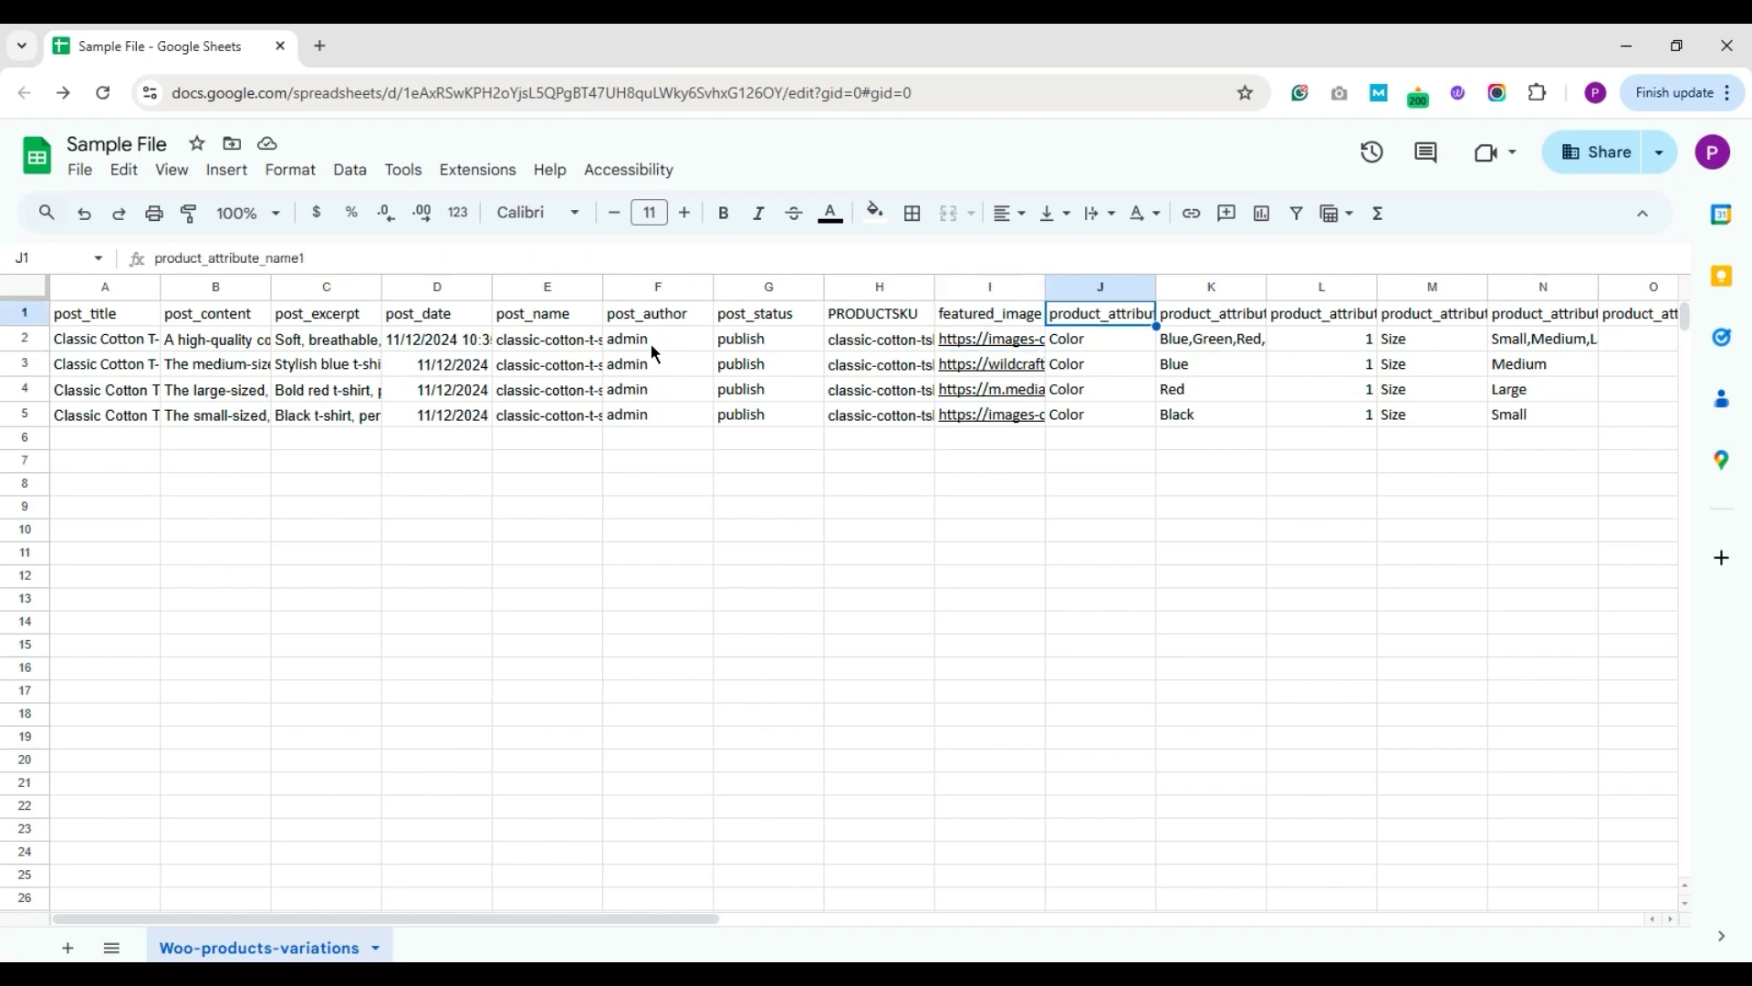
drag(599, 918, 851, 924)
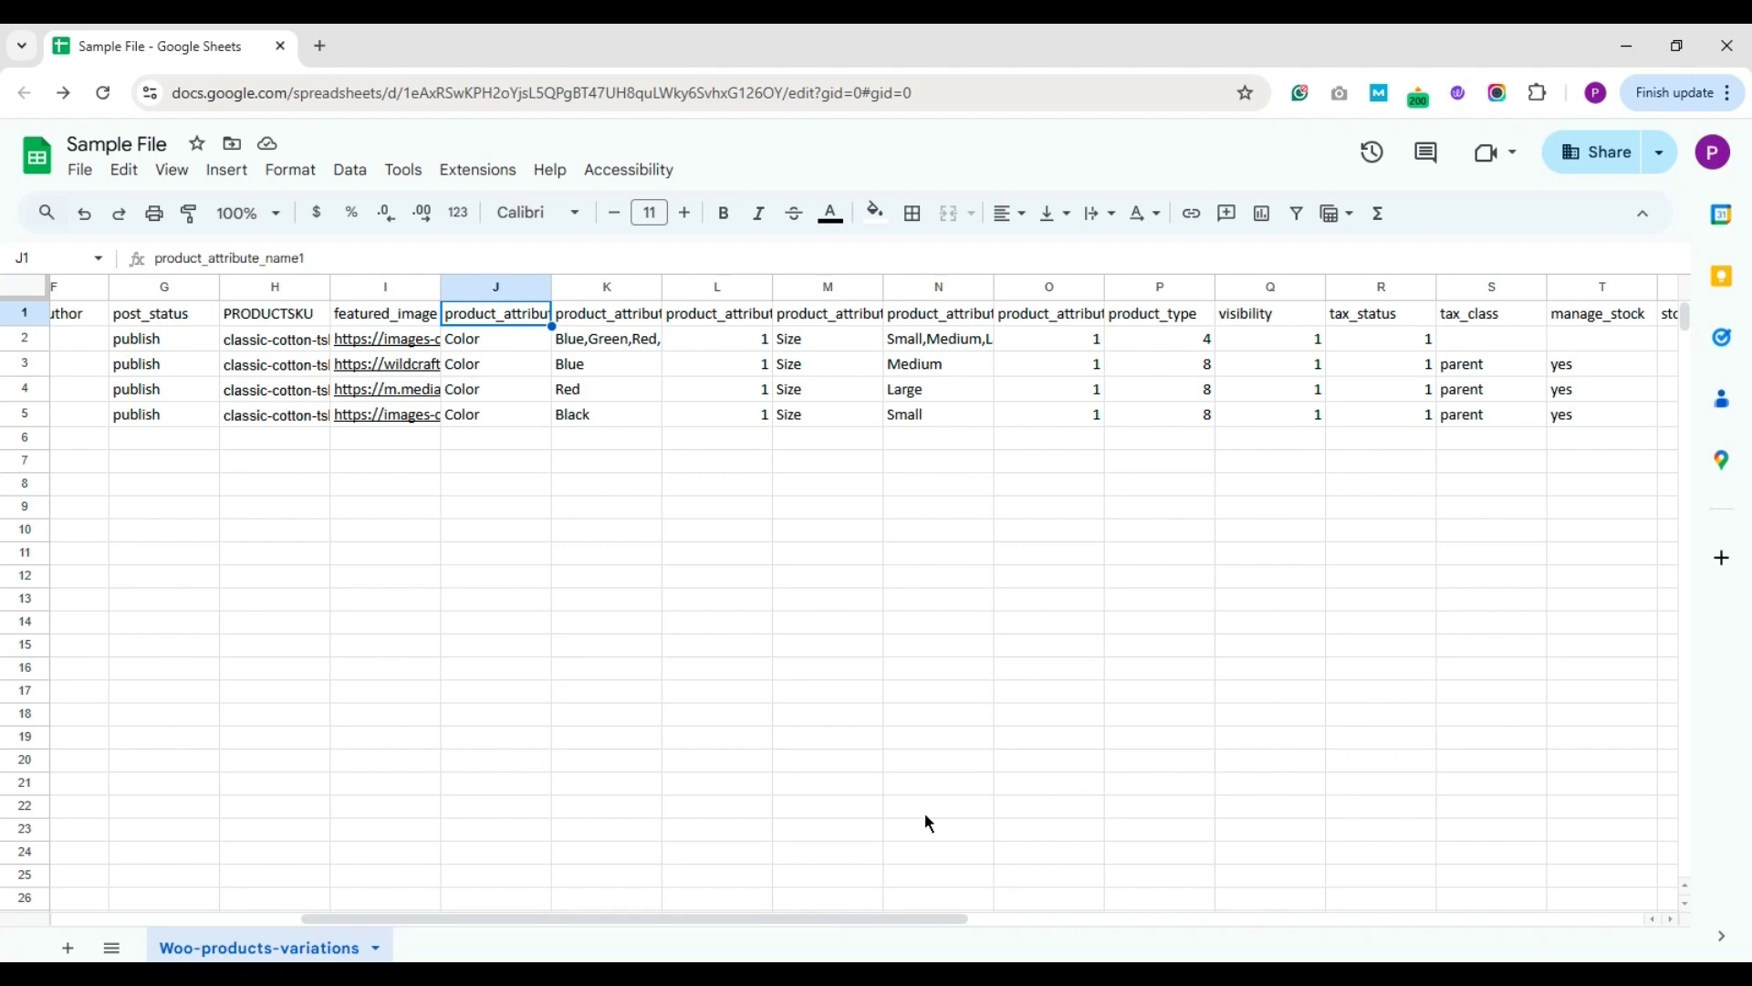
click(507, 334)
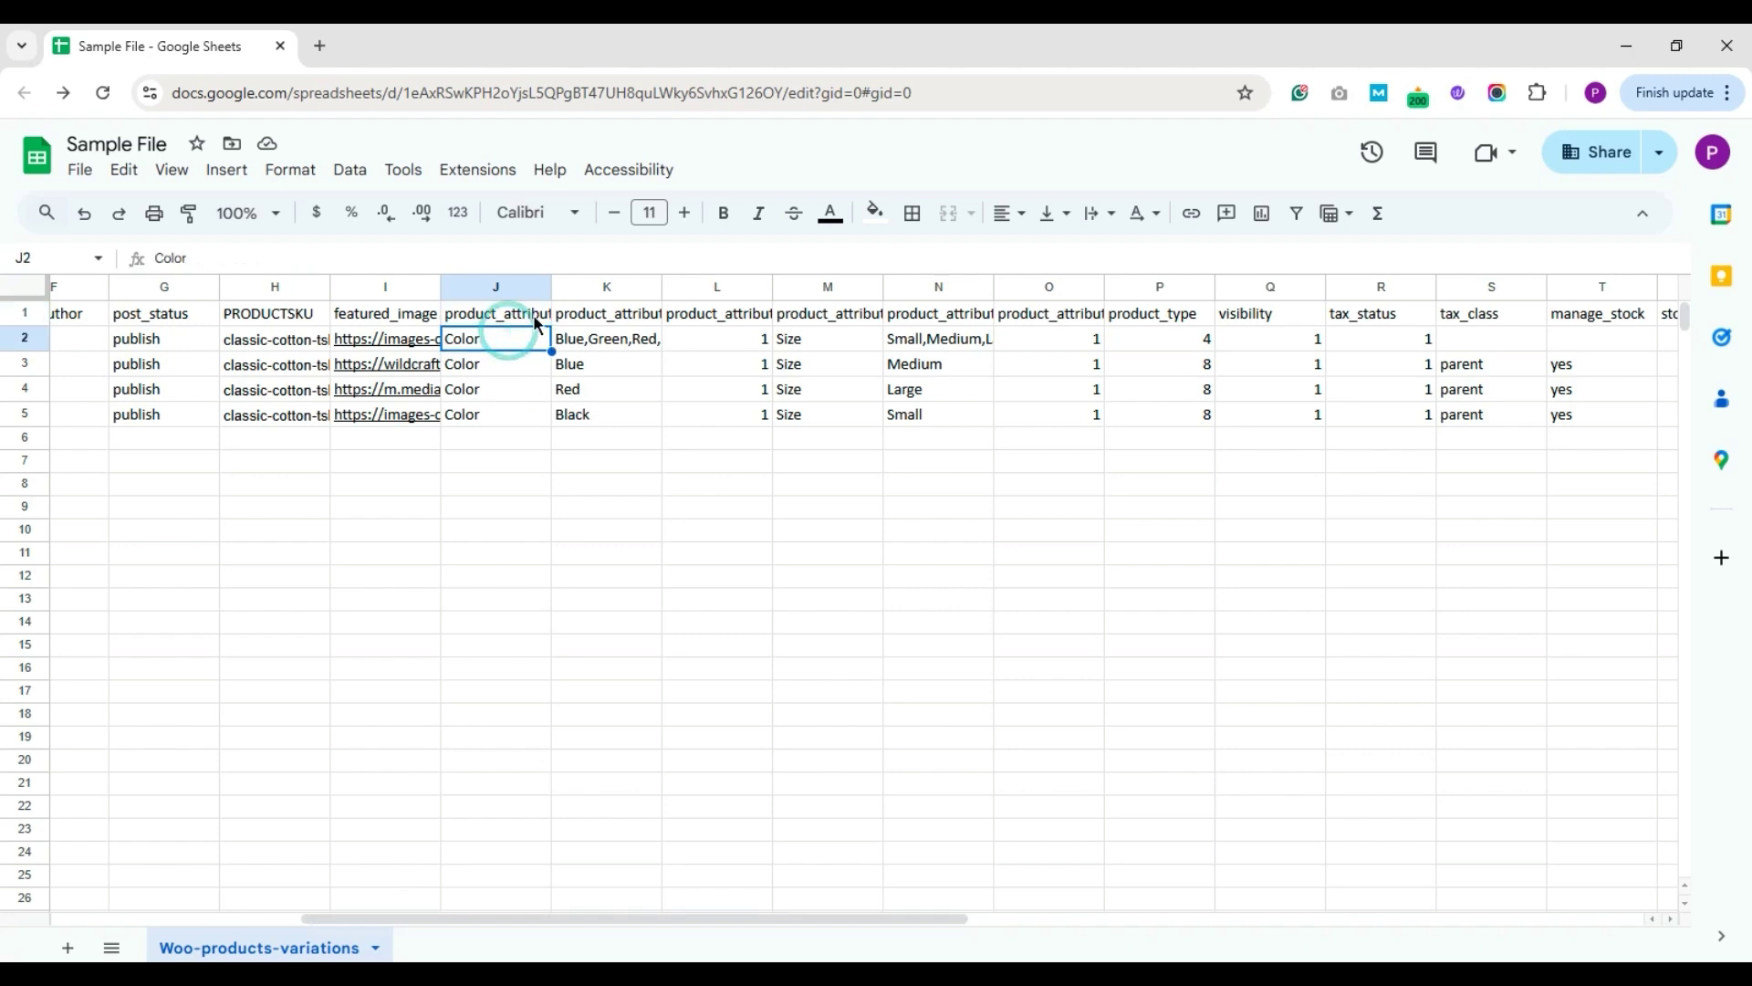
click(817, 318)
click(816, 334)
click(817, 319)
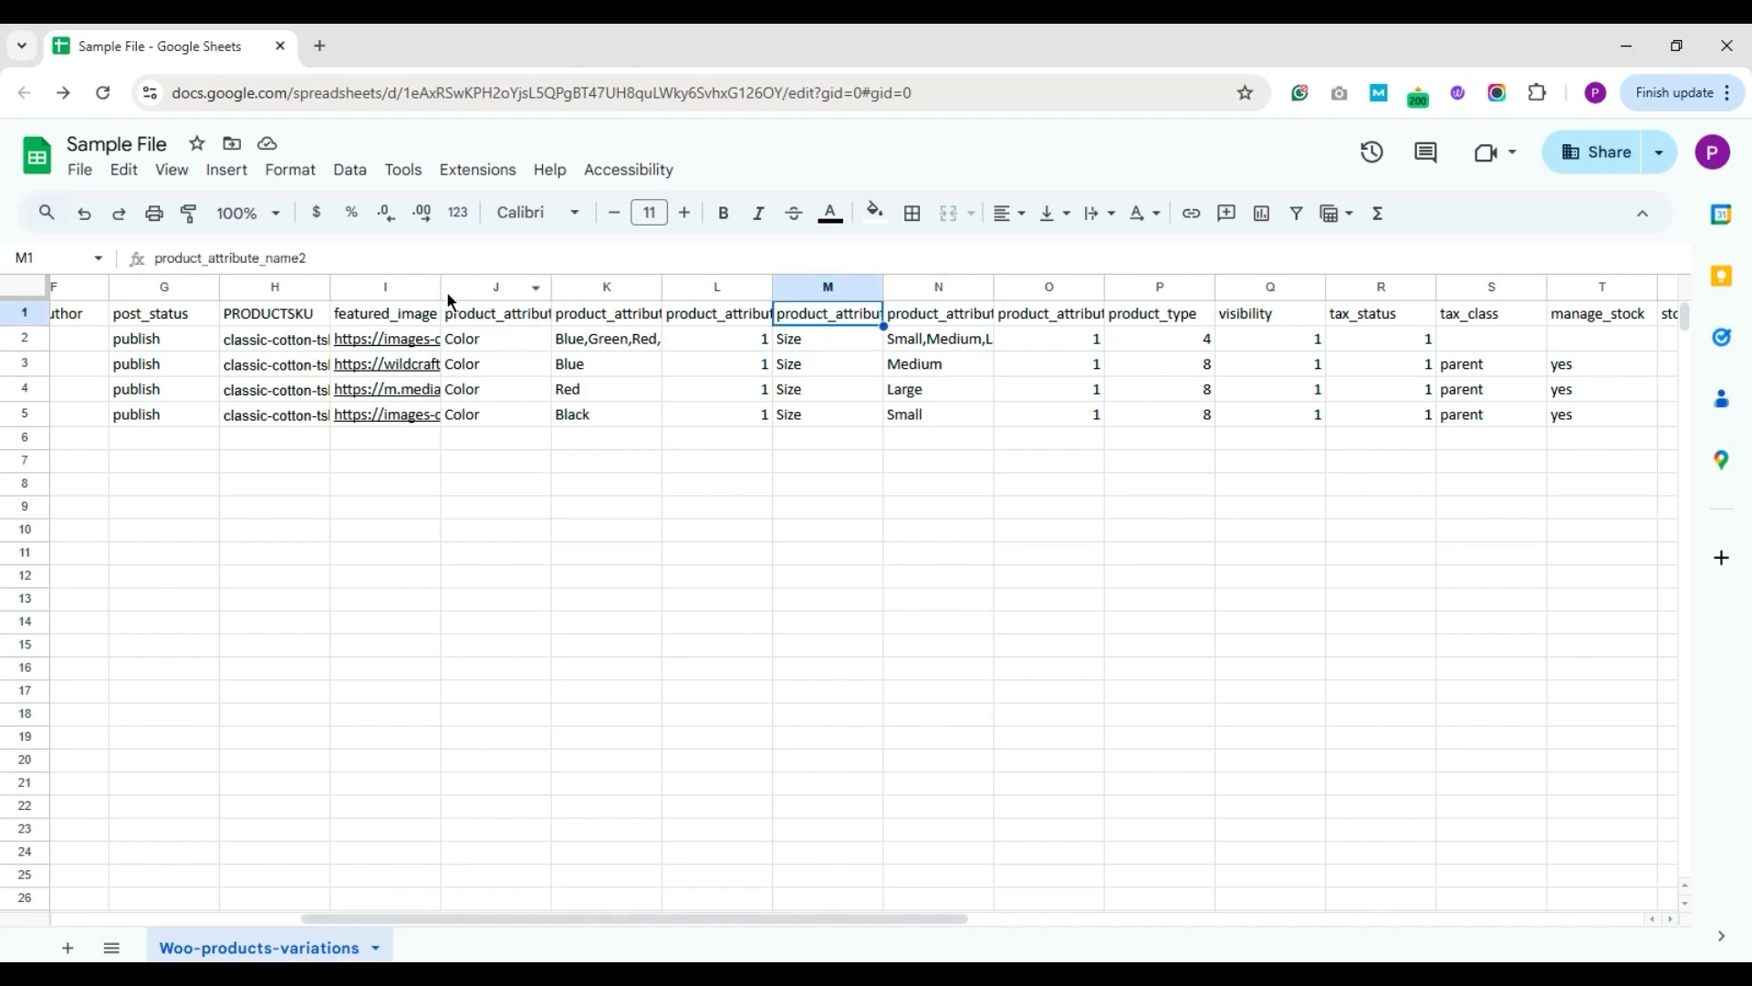
- Go through the name, value and visible headers of both attributes, from product_attribute_name1 to product_attribute_visible2
click(480, 321)
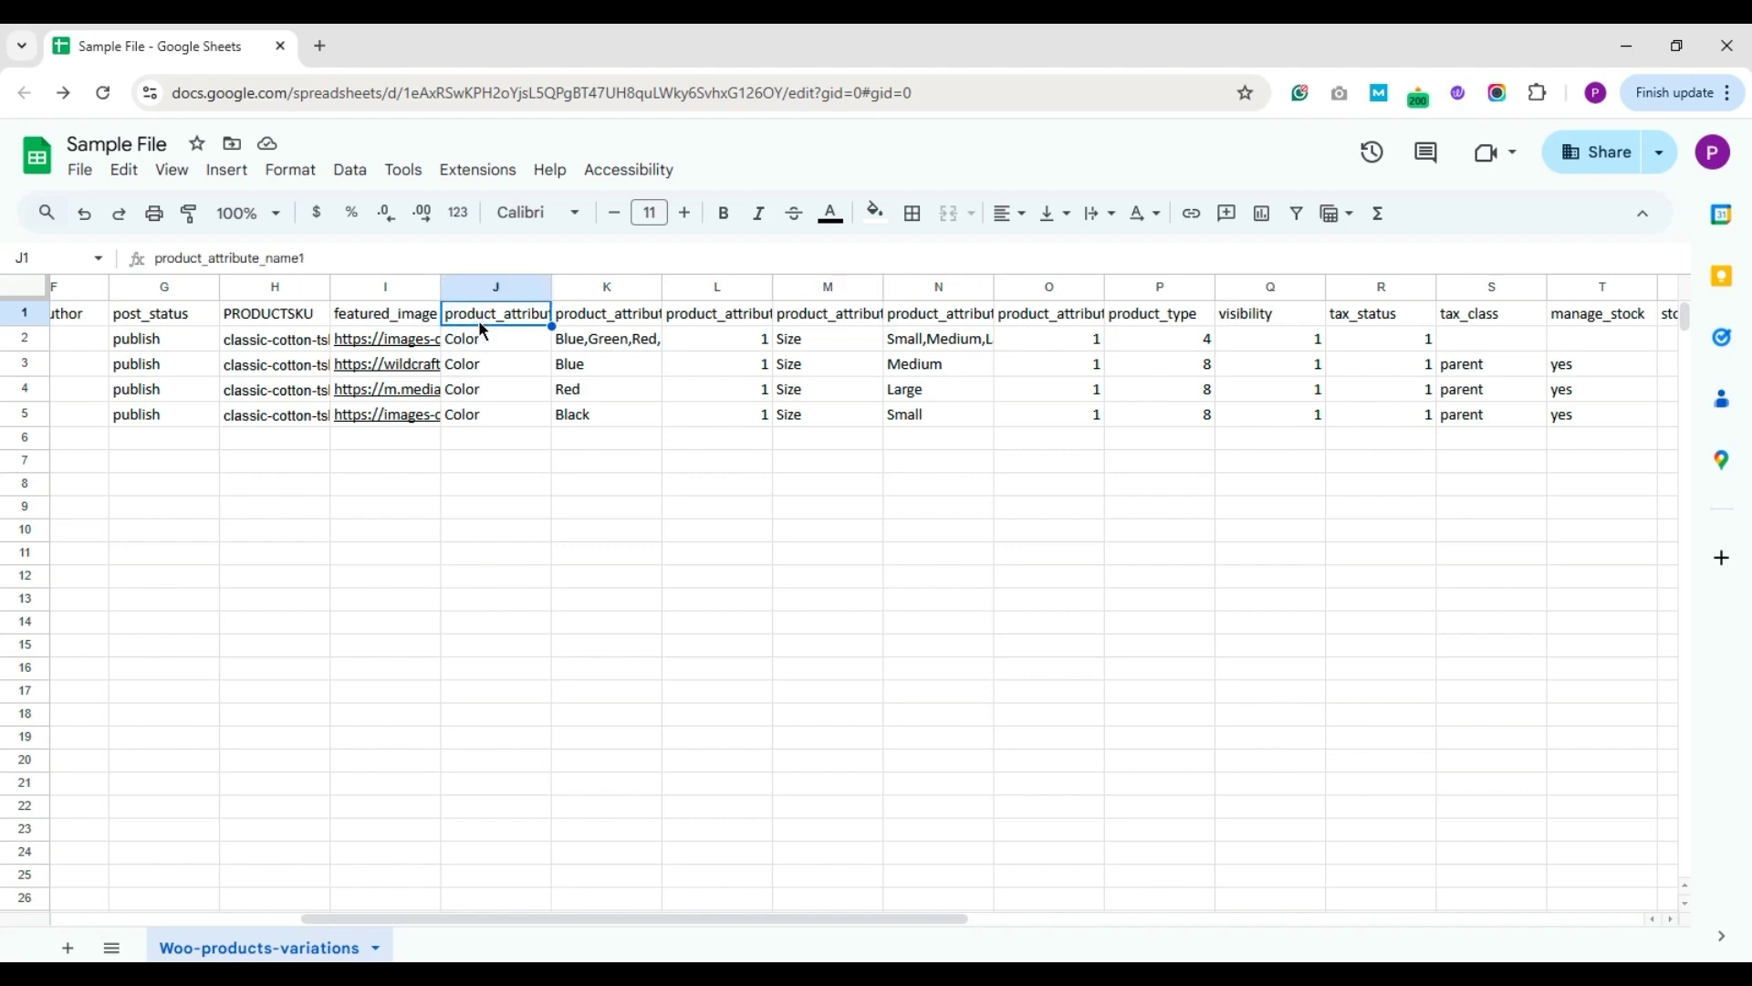
key(Right)
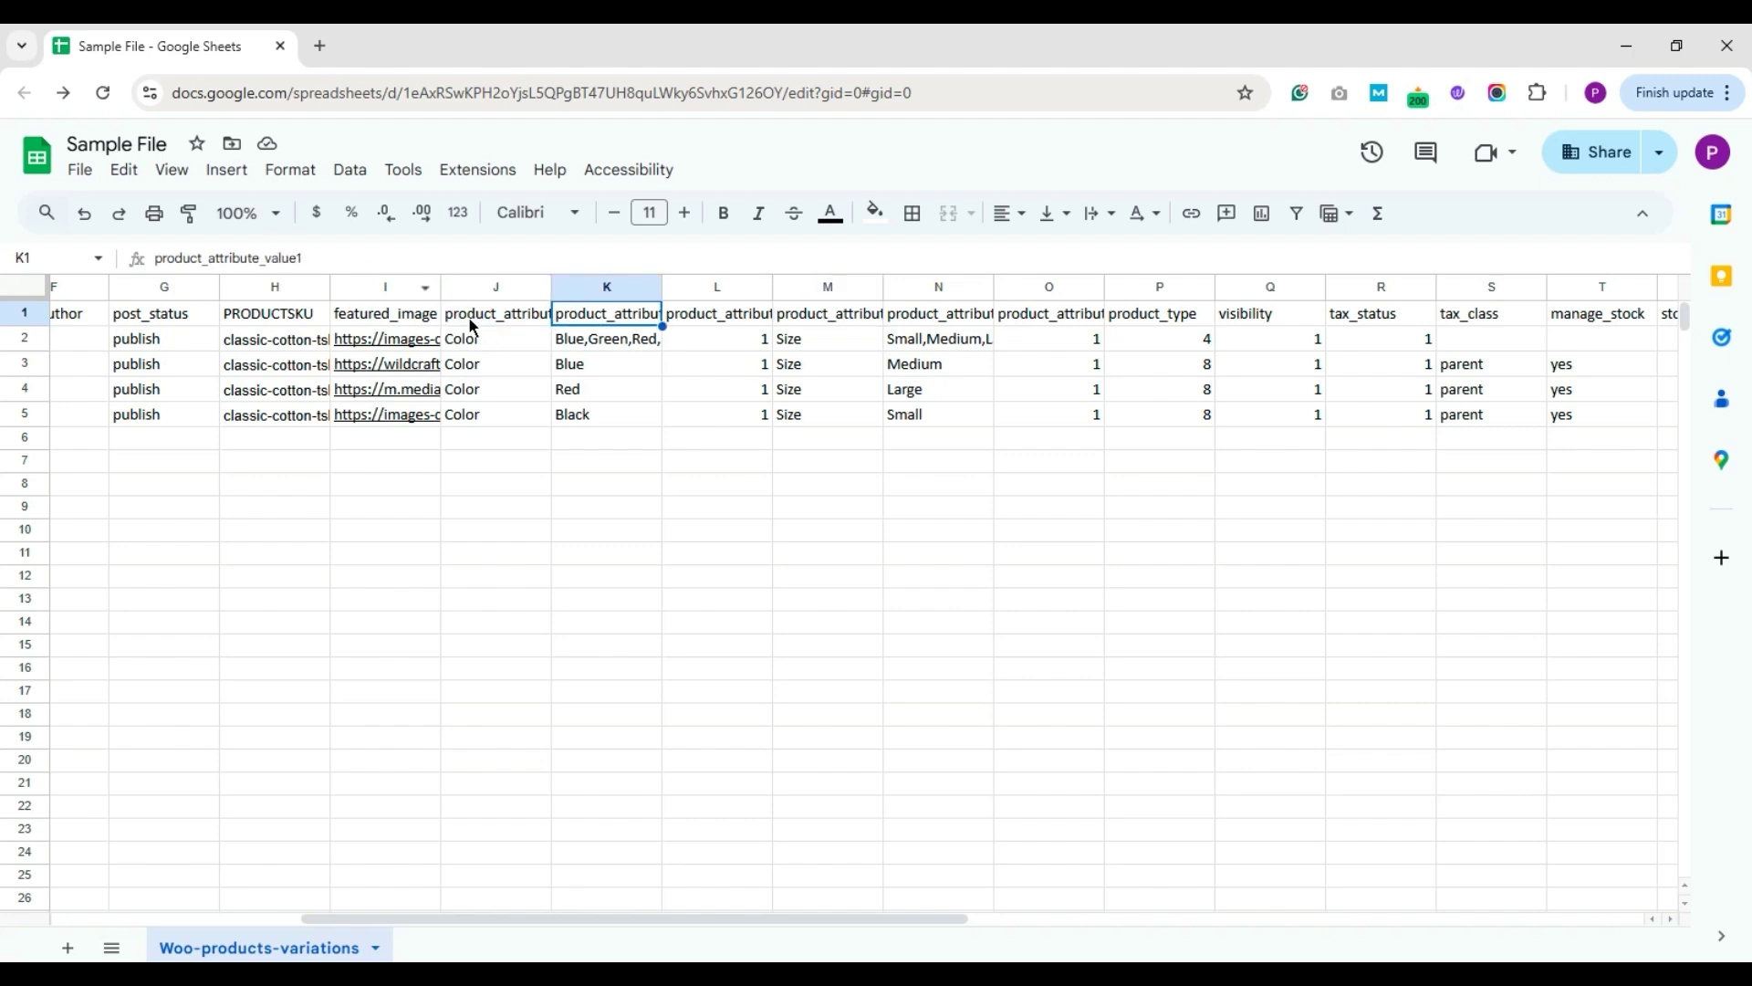
key(Right)
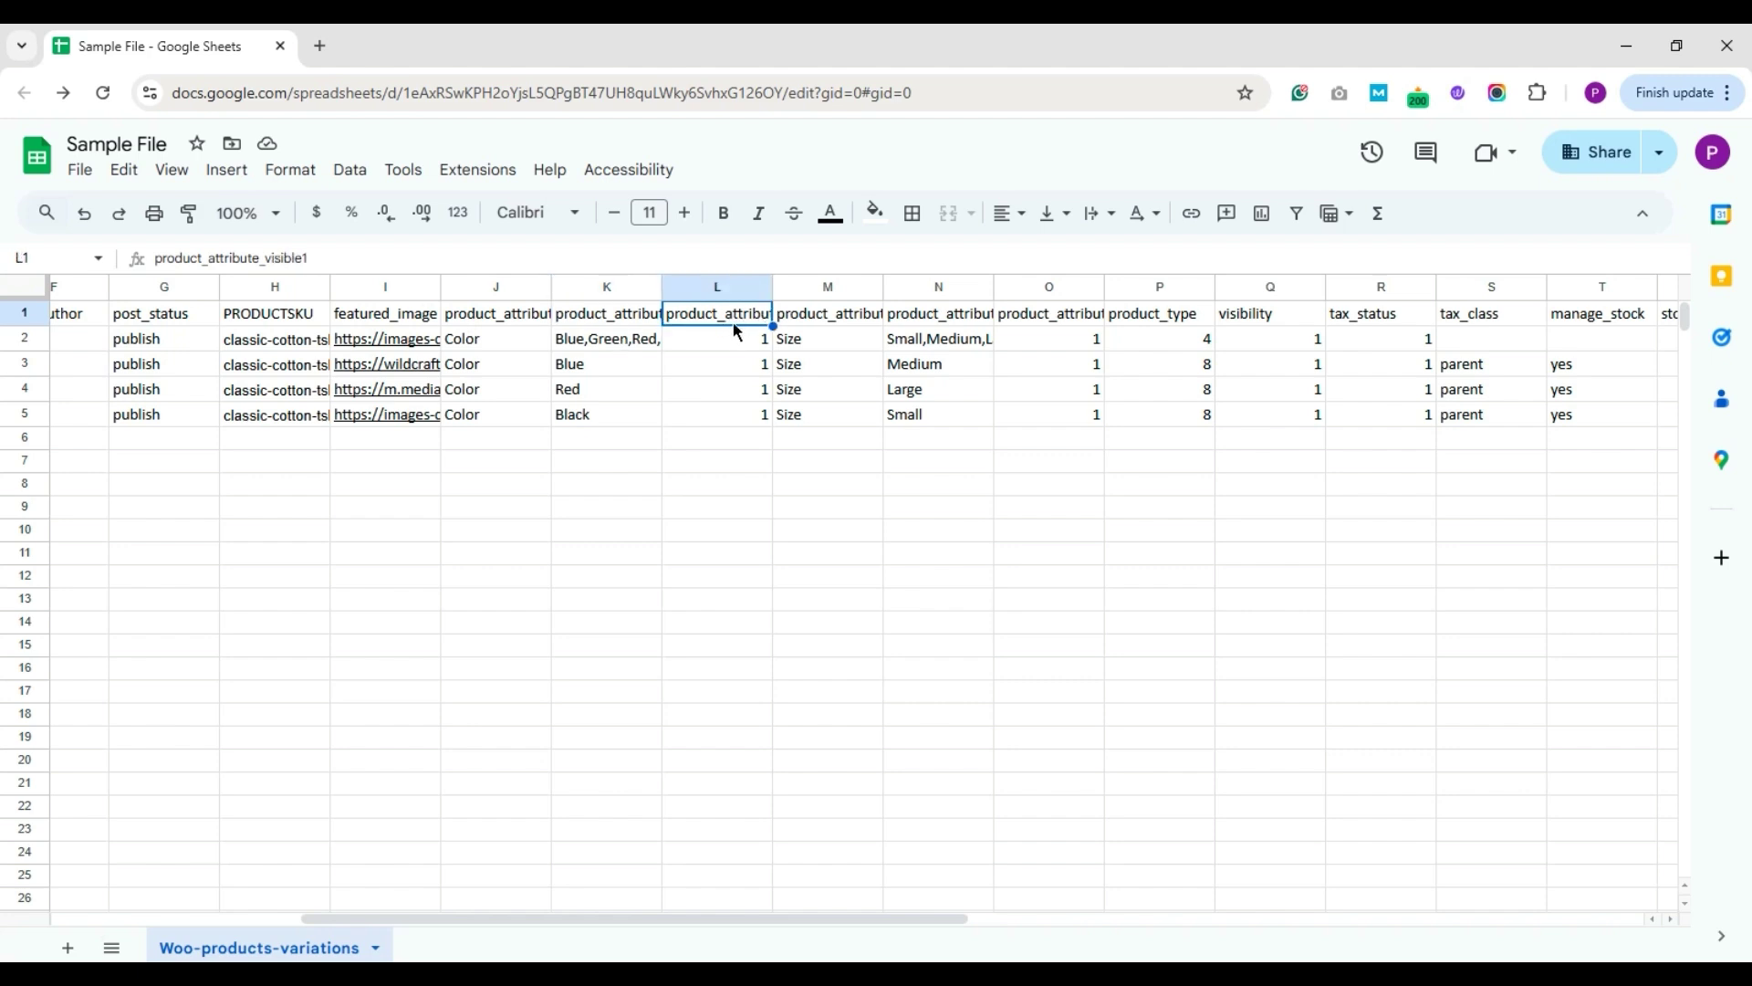
key(Right)
key(Right)
key(Right)
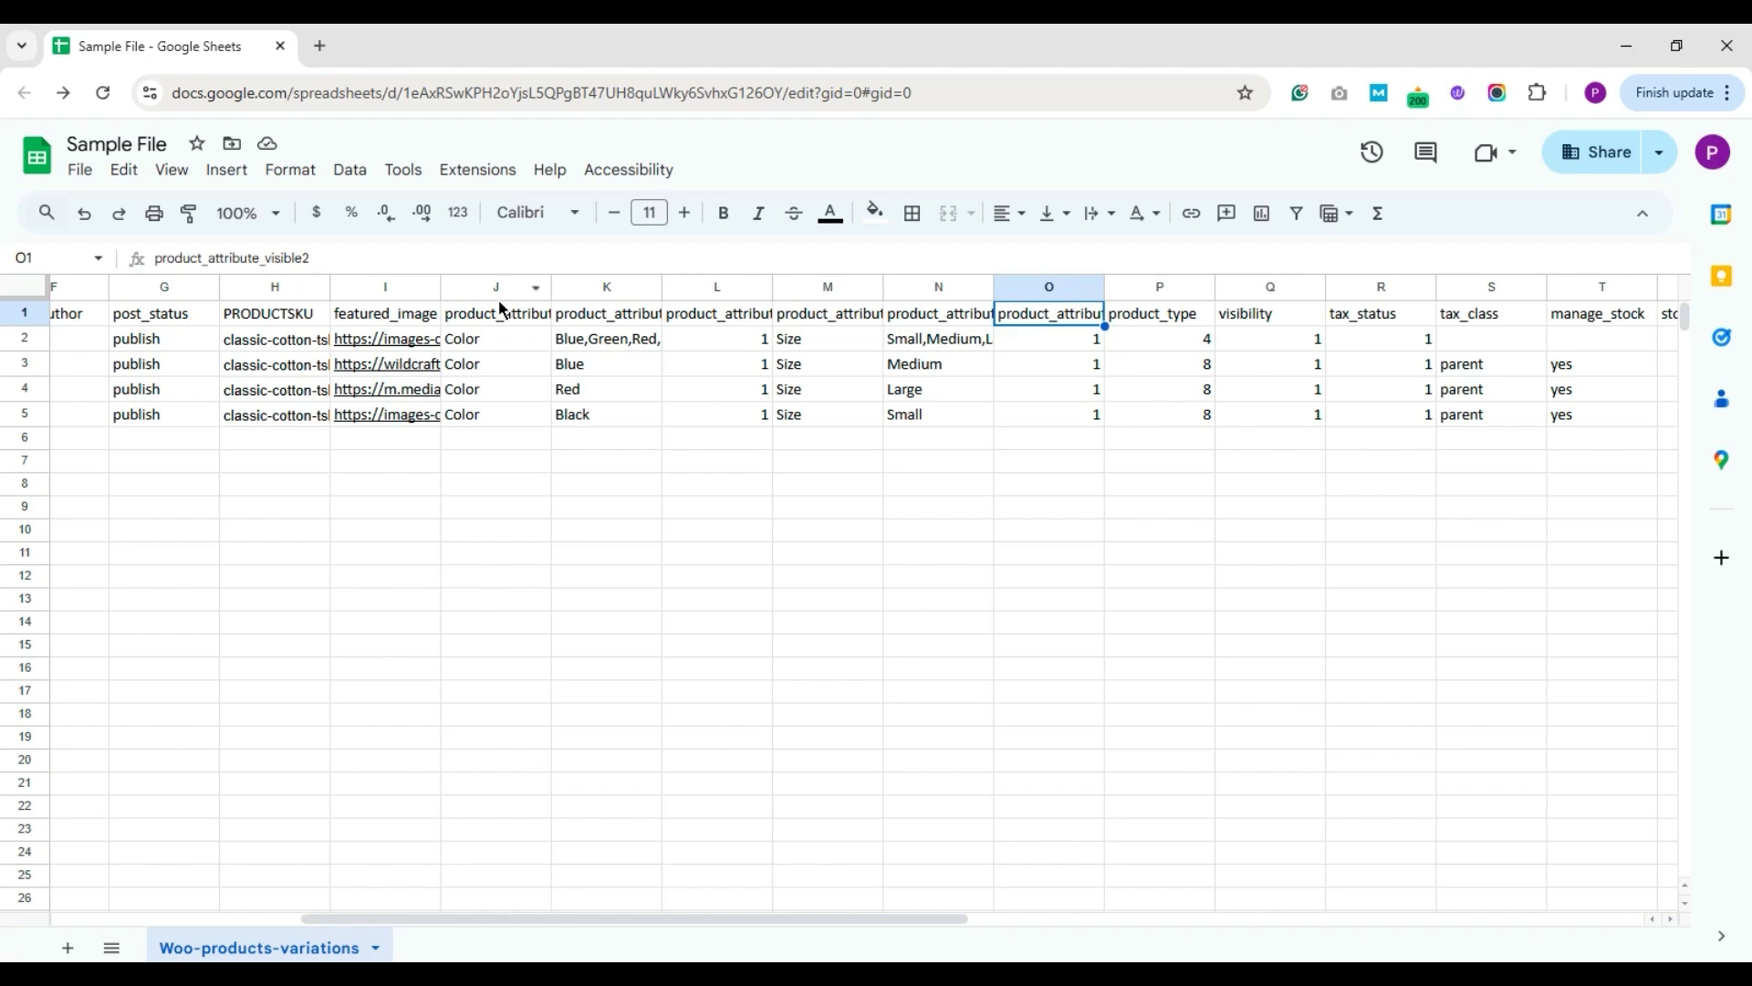
click(498, 326)
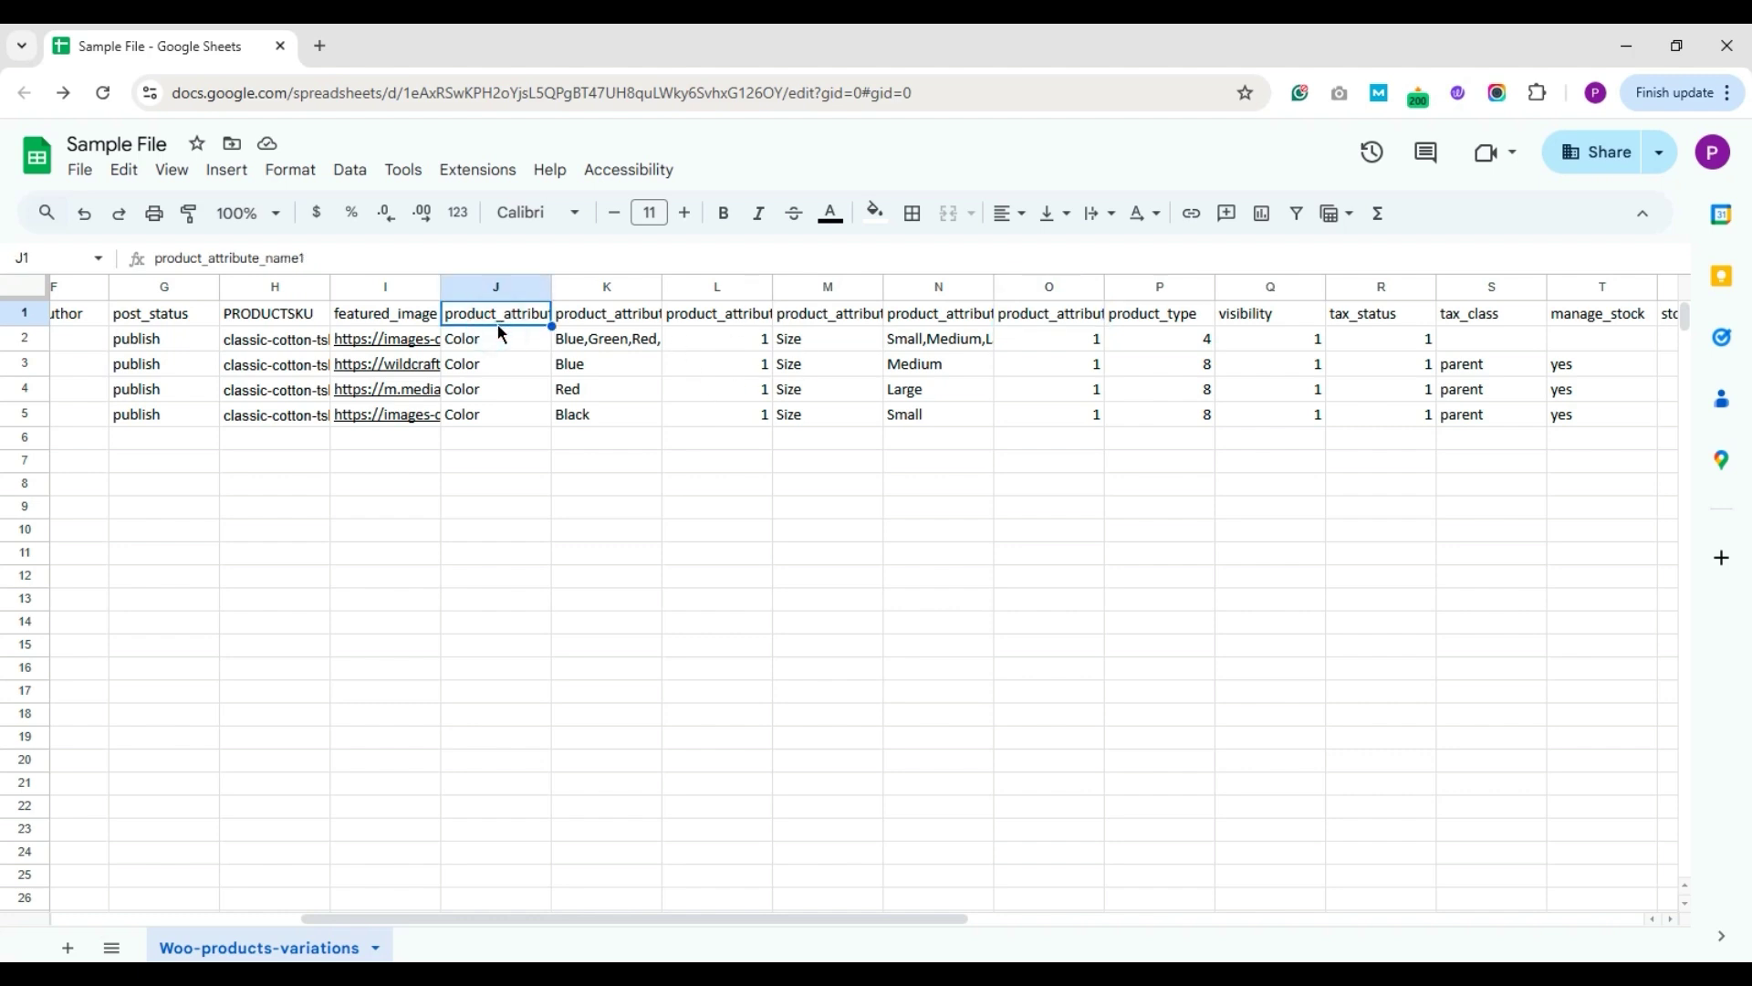
key(Right)
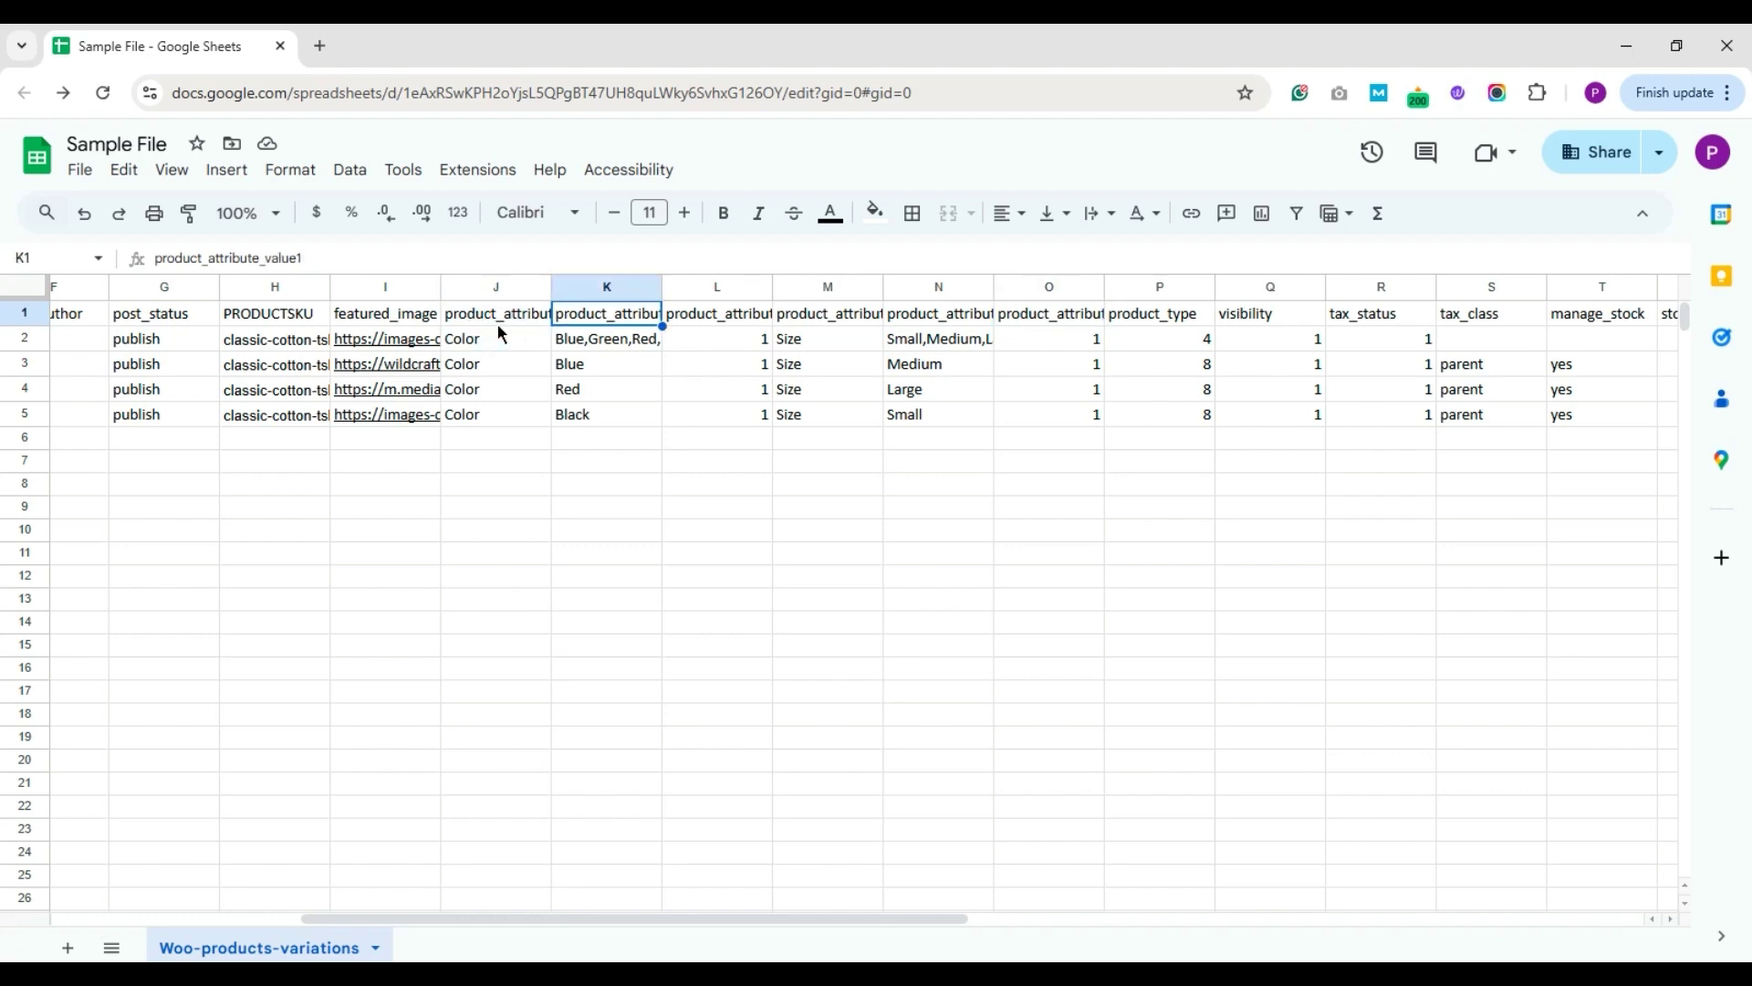
key(Right)
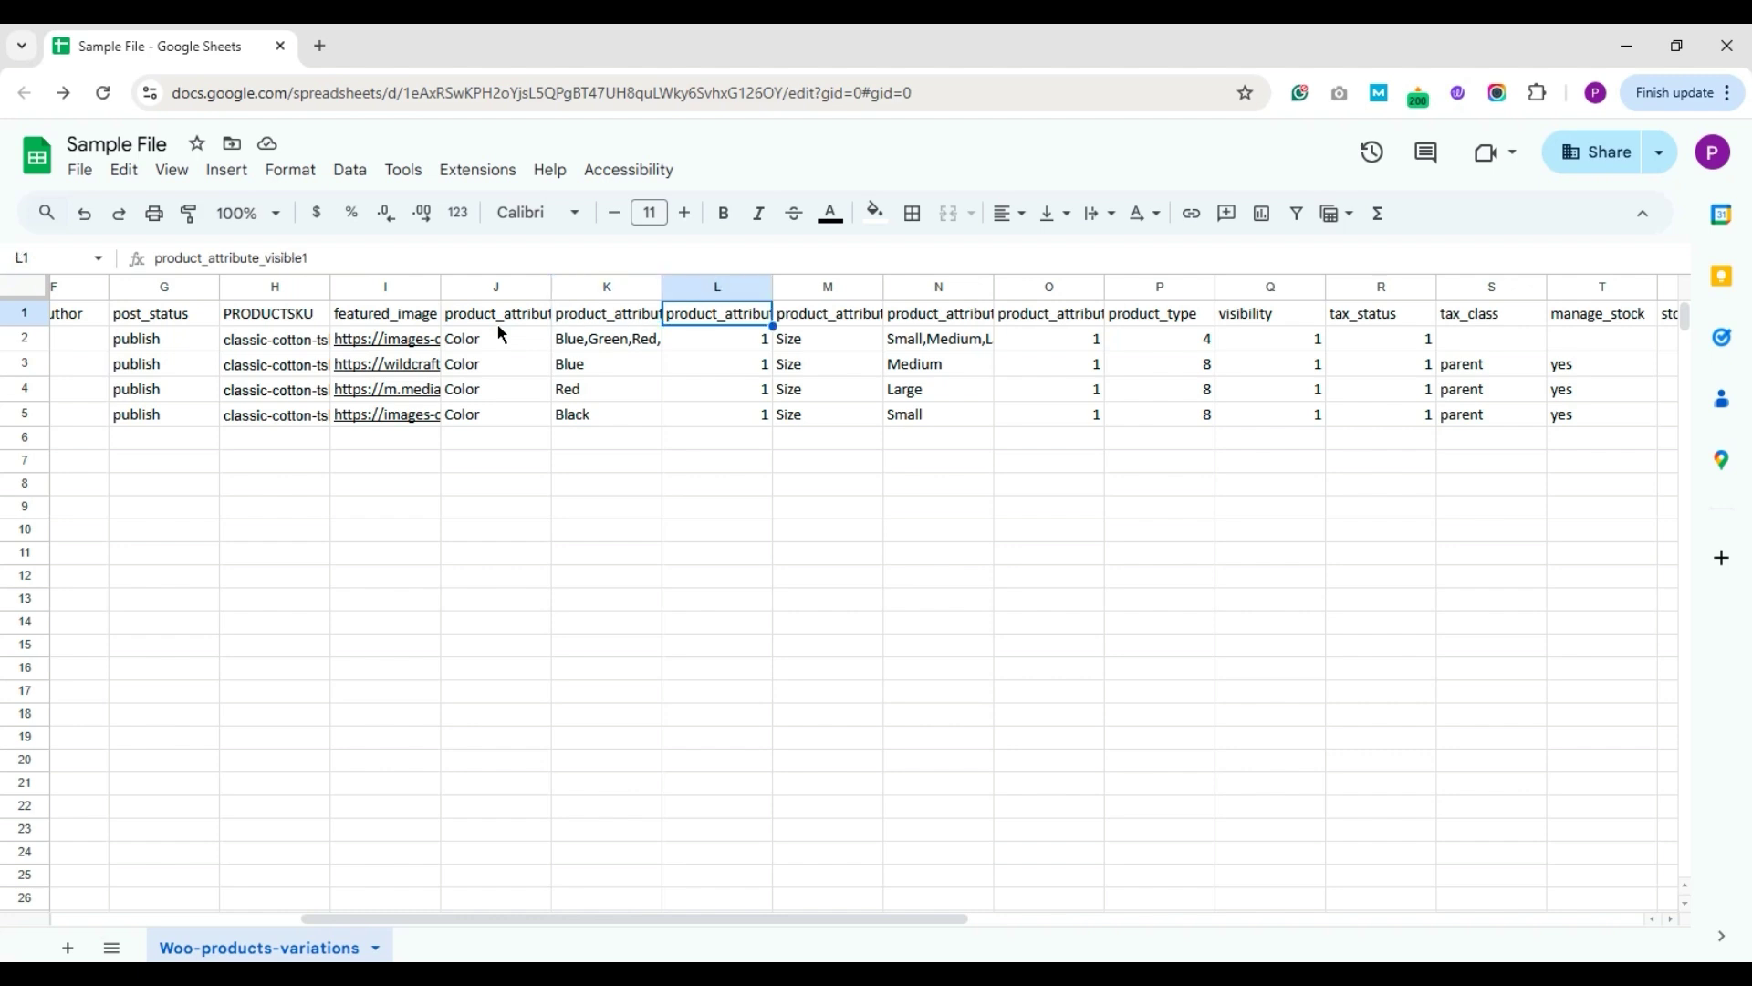
key(Right)
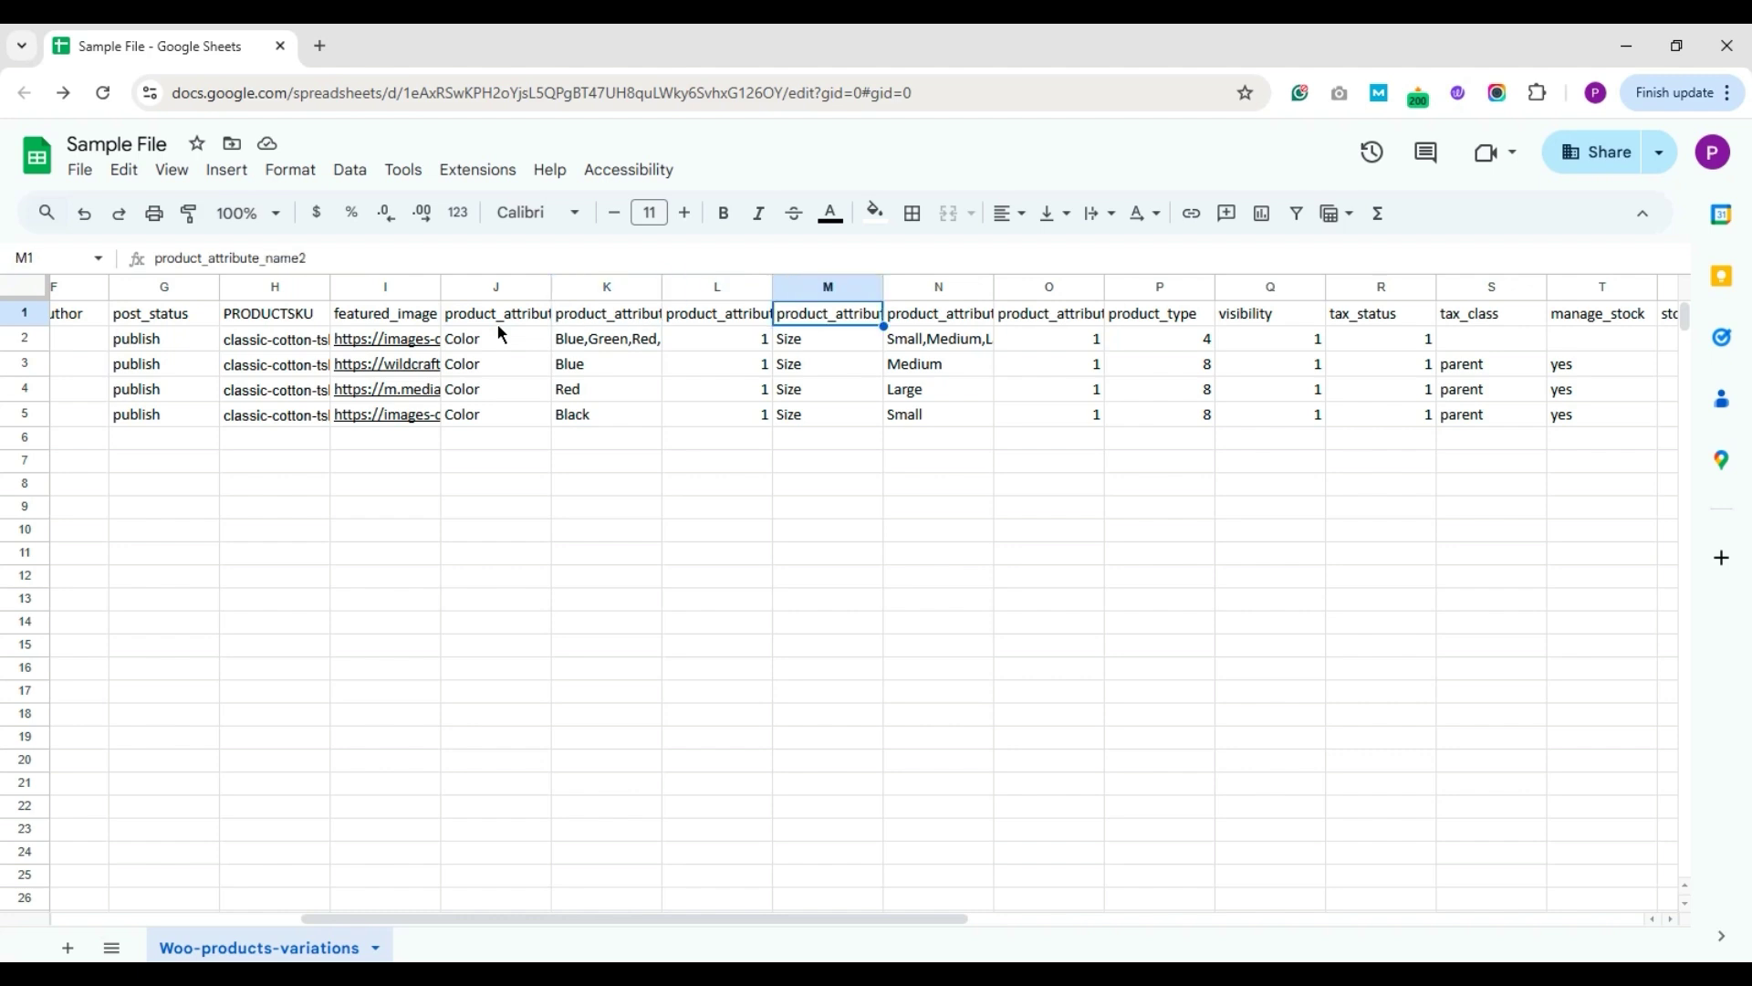
key(Right)
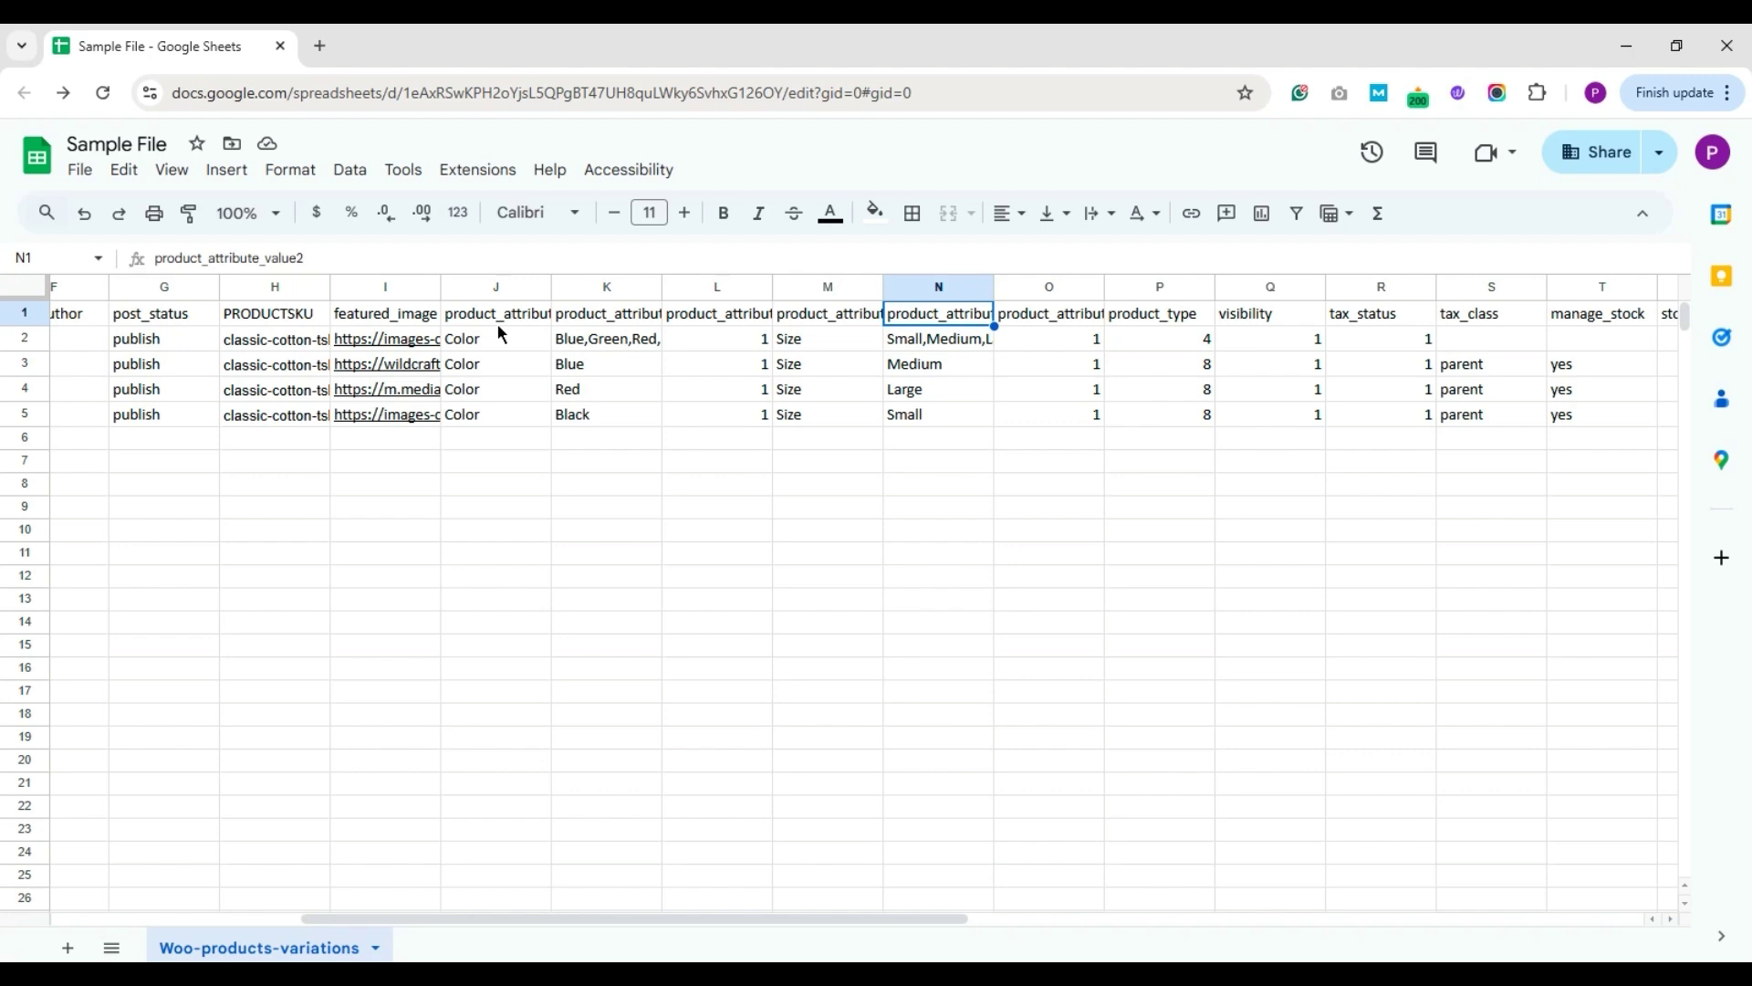
key(Right)
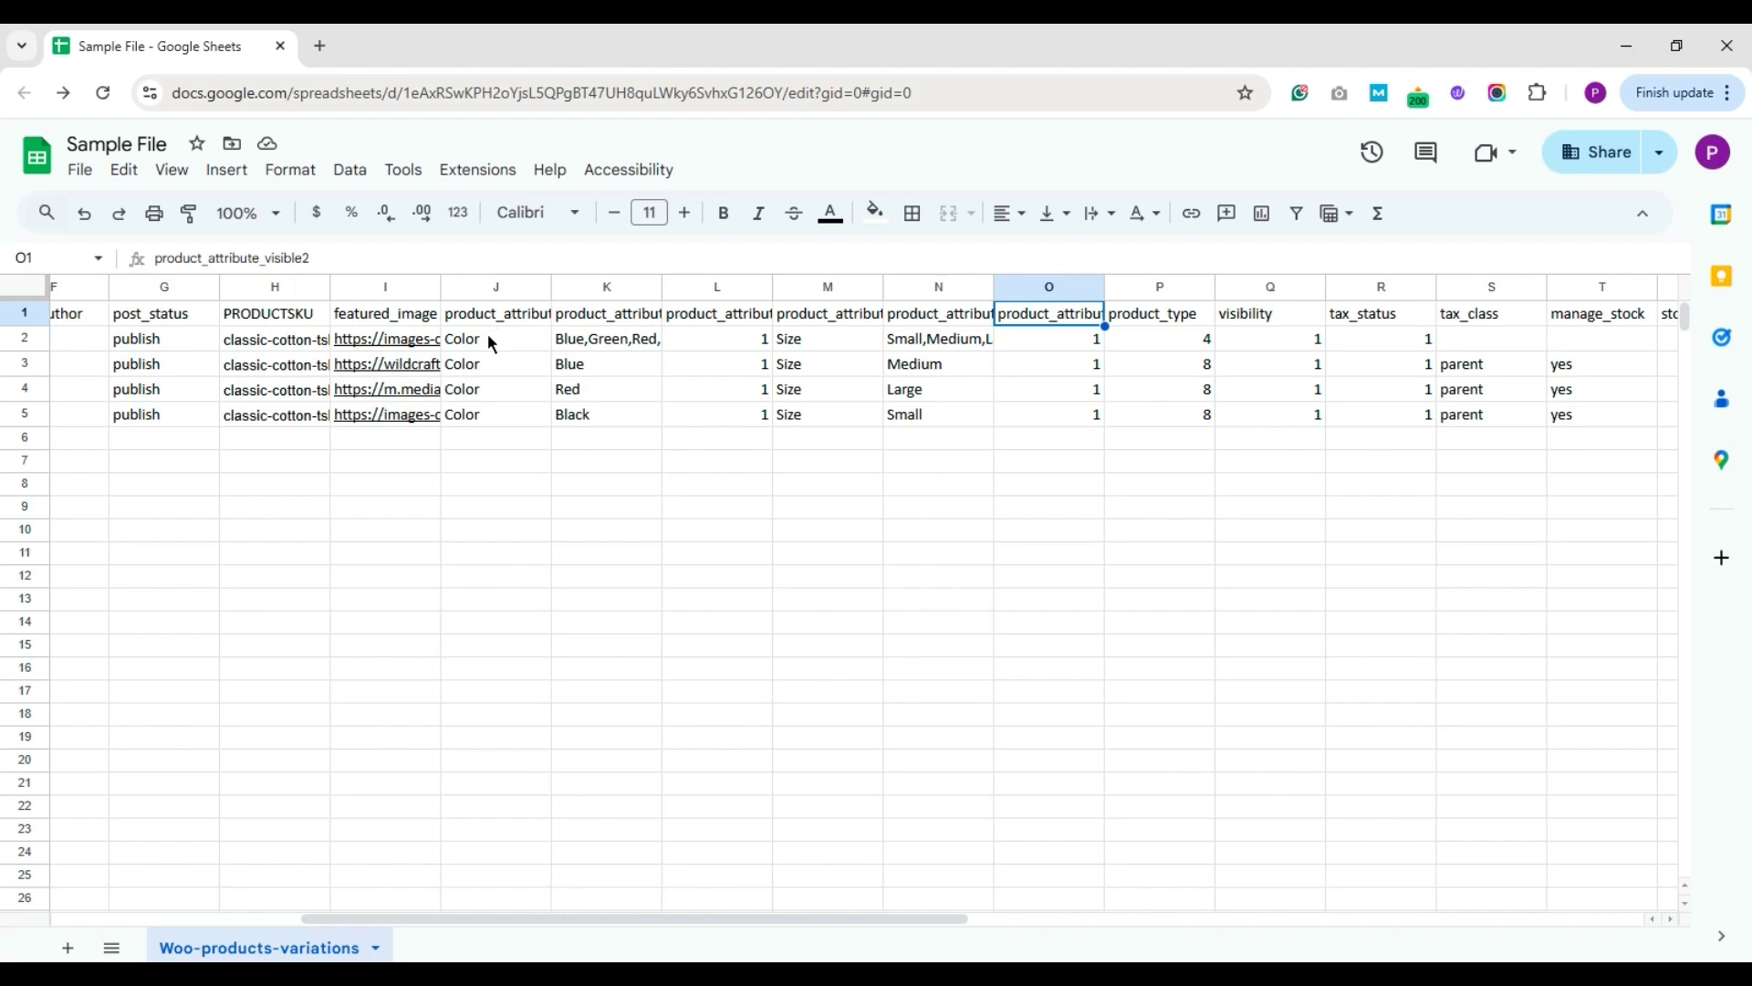
- Inspect the parent product's attribute names and values for both attributes in row 2, plus the first attribute's visibility setting
click(490, 338)
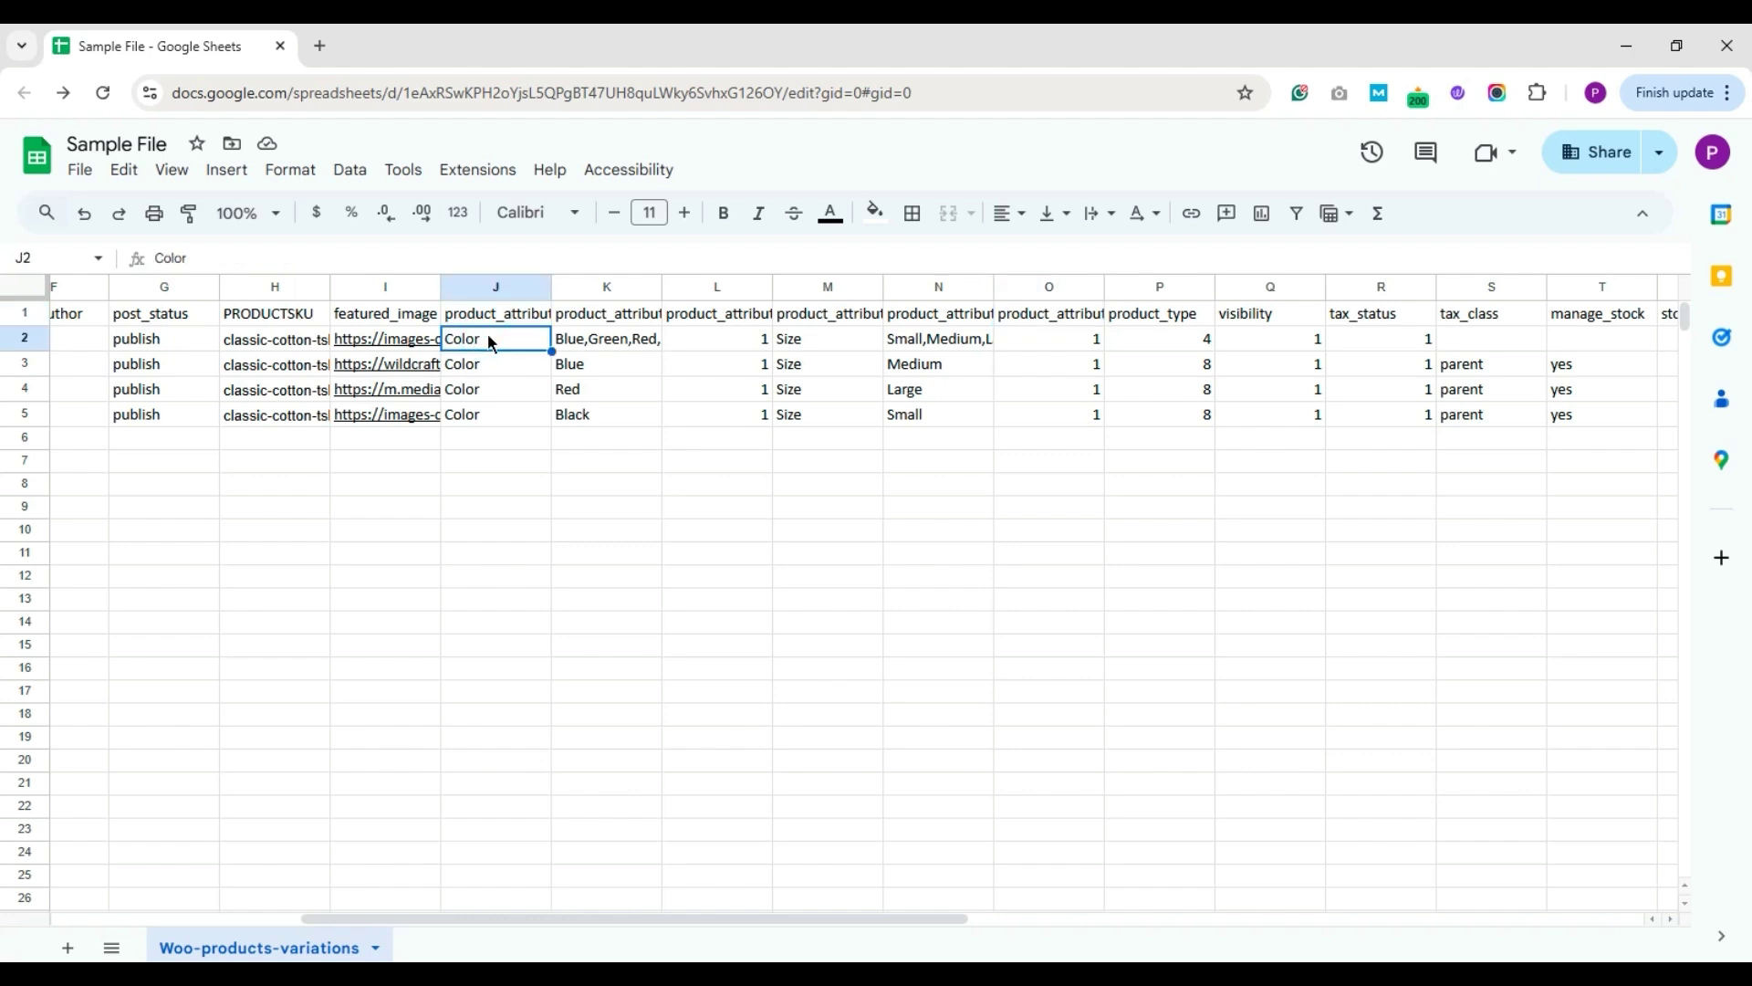
click(826, 346)
key(Up)
key(Down)
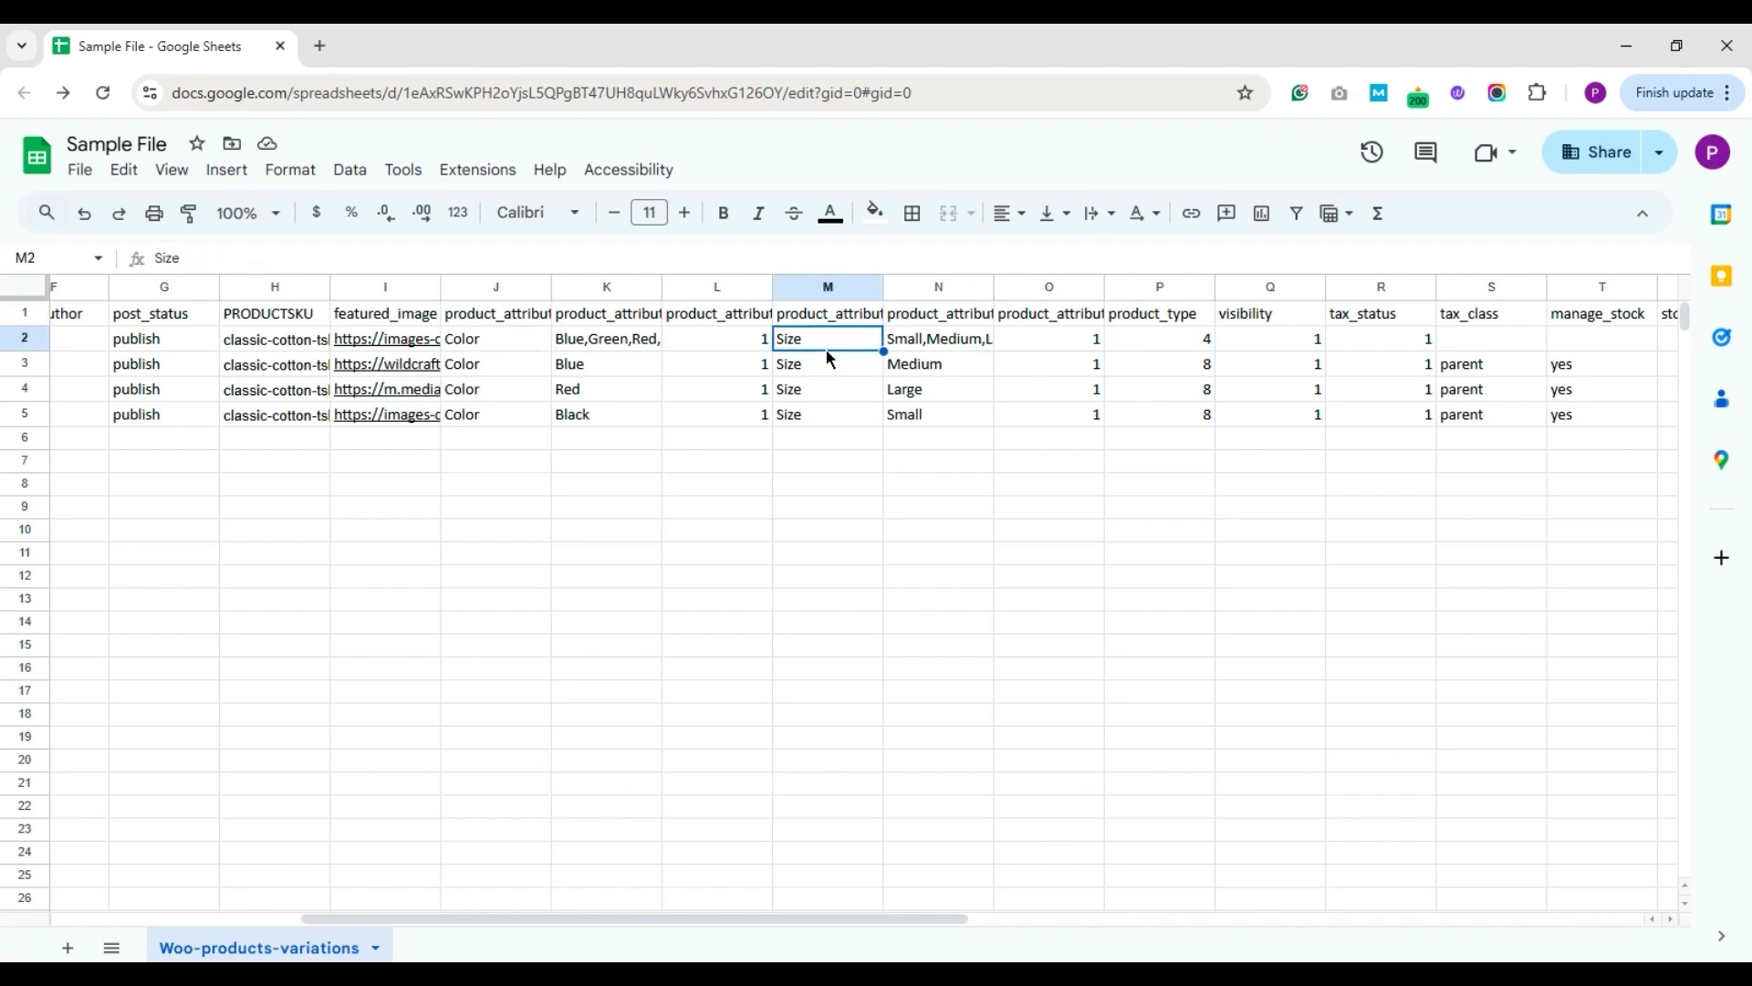
click(614, 347)
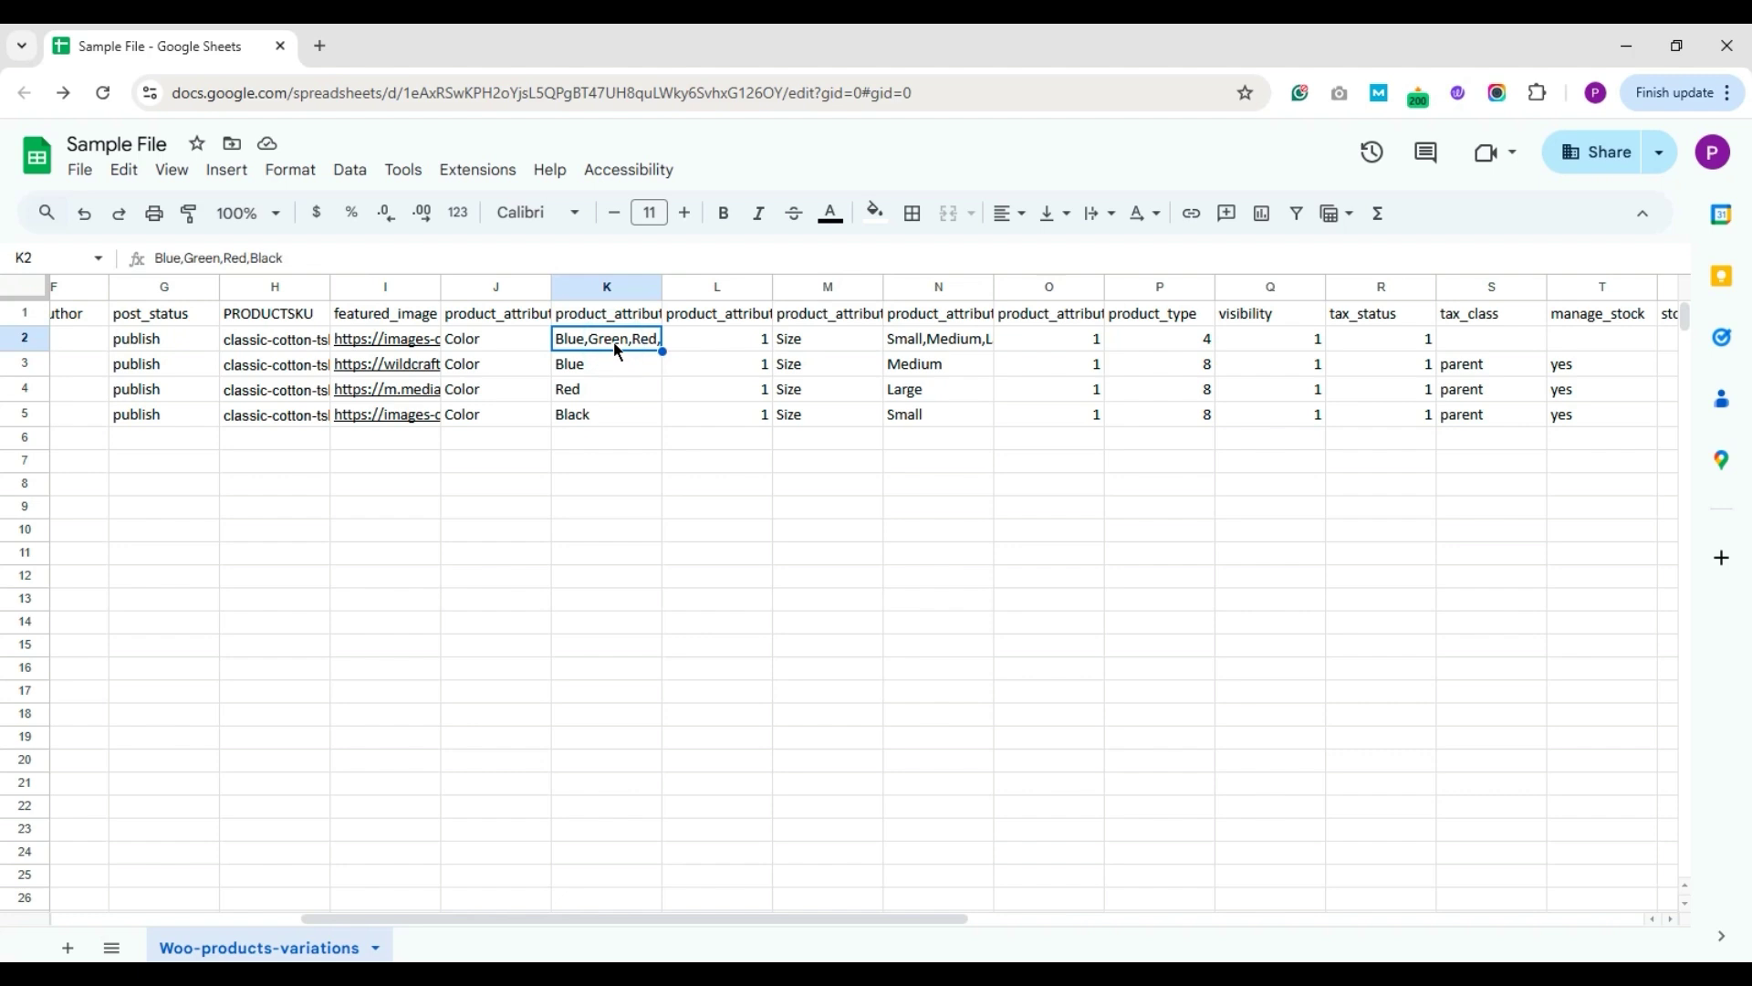
click(949, 341)
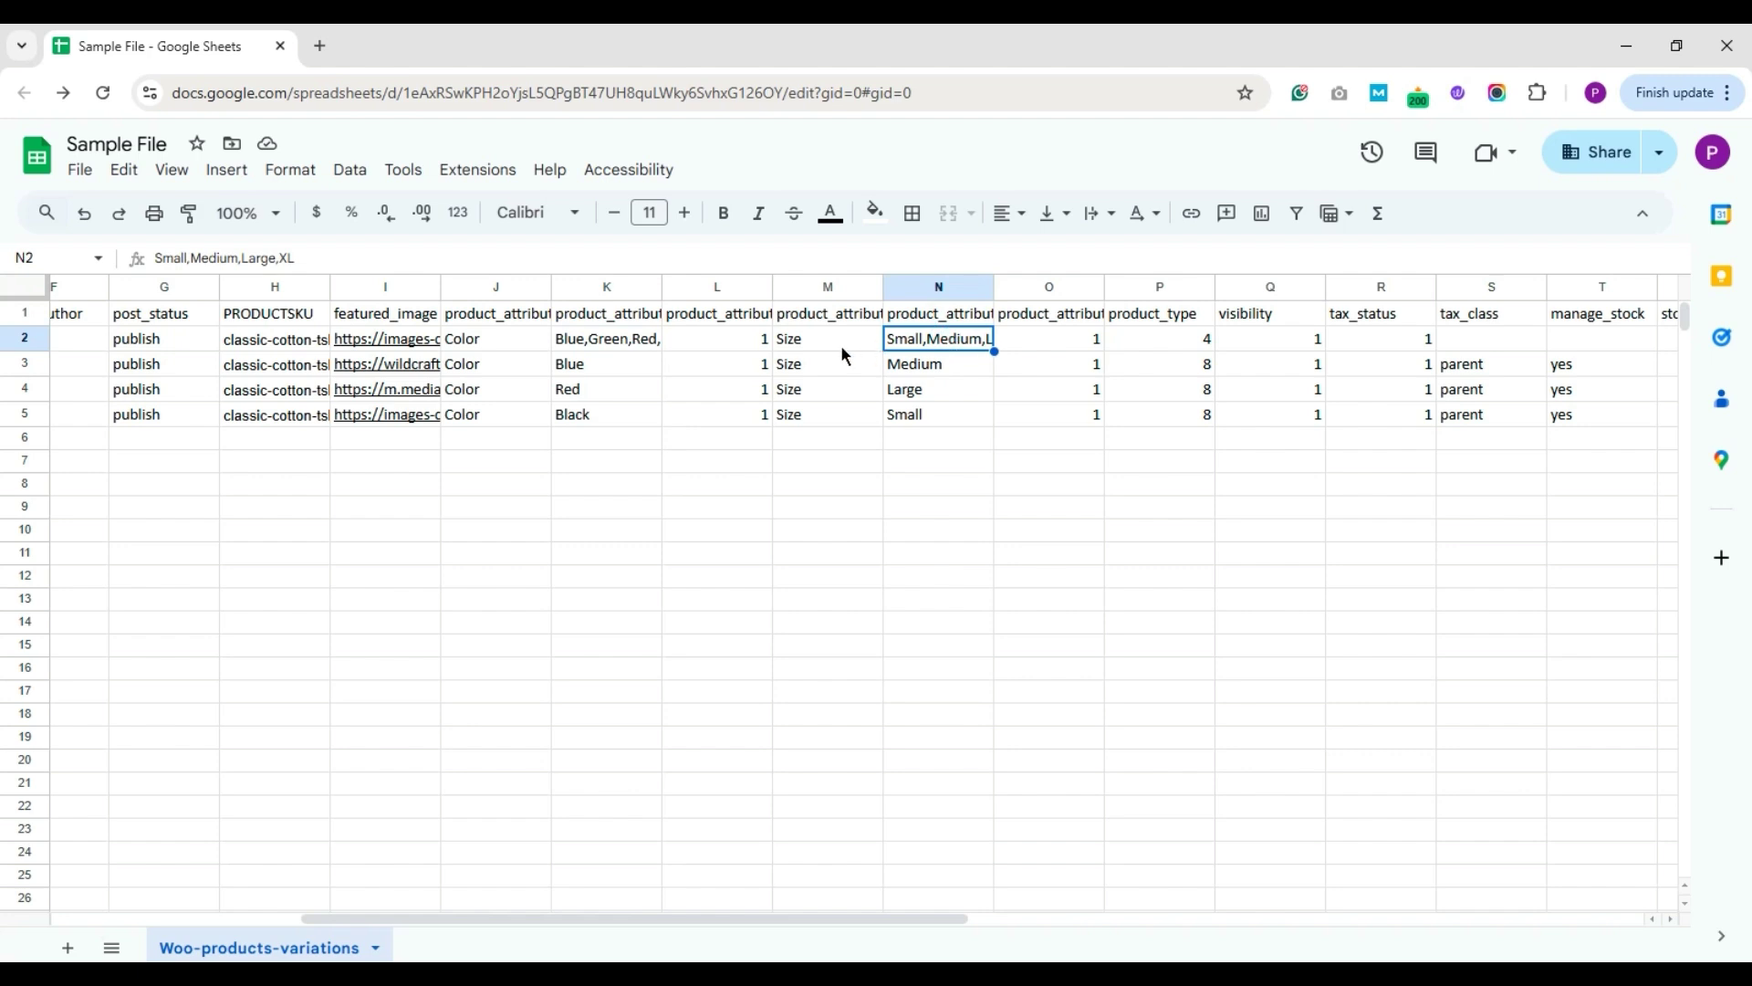
click(767, 341)
click(762, 313)
click(767, 341)
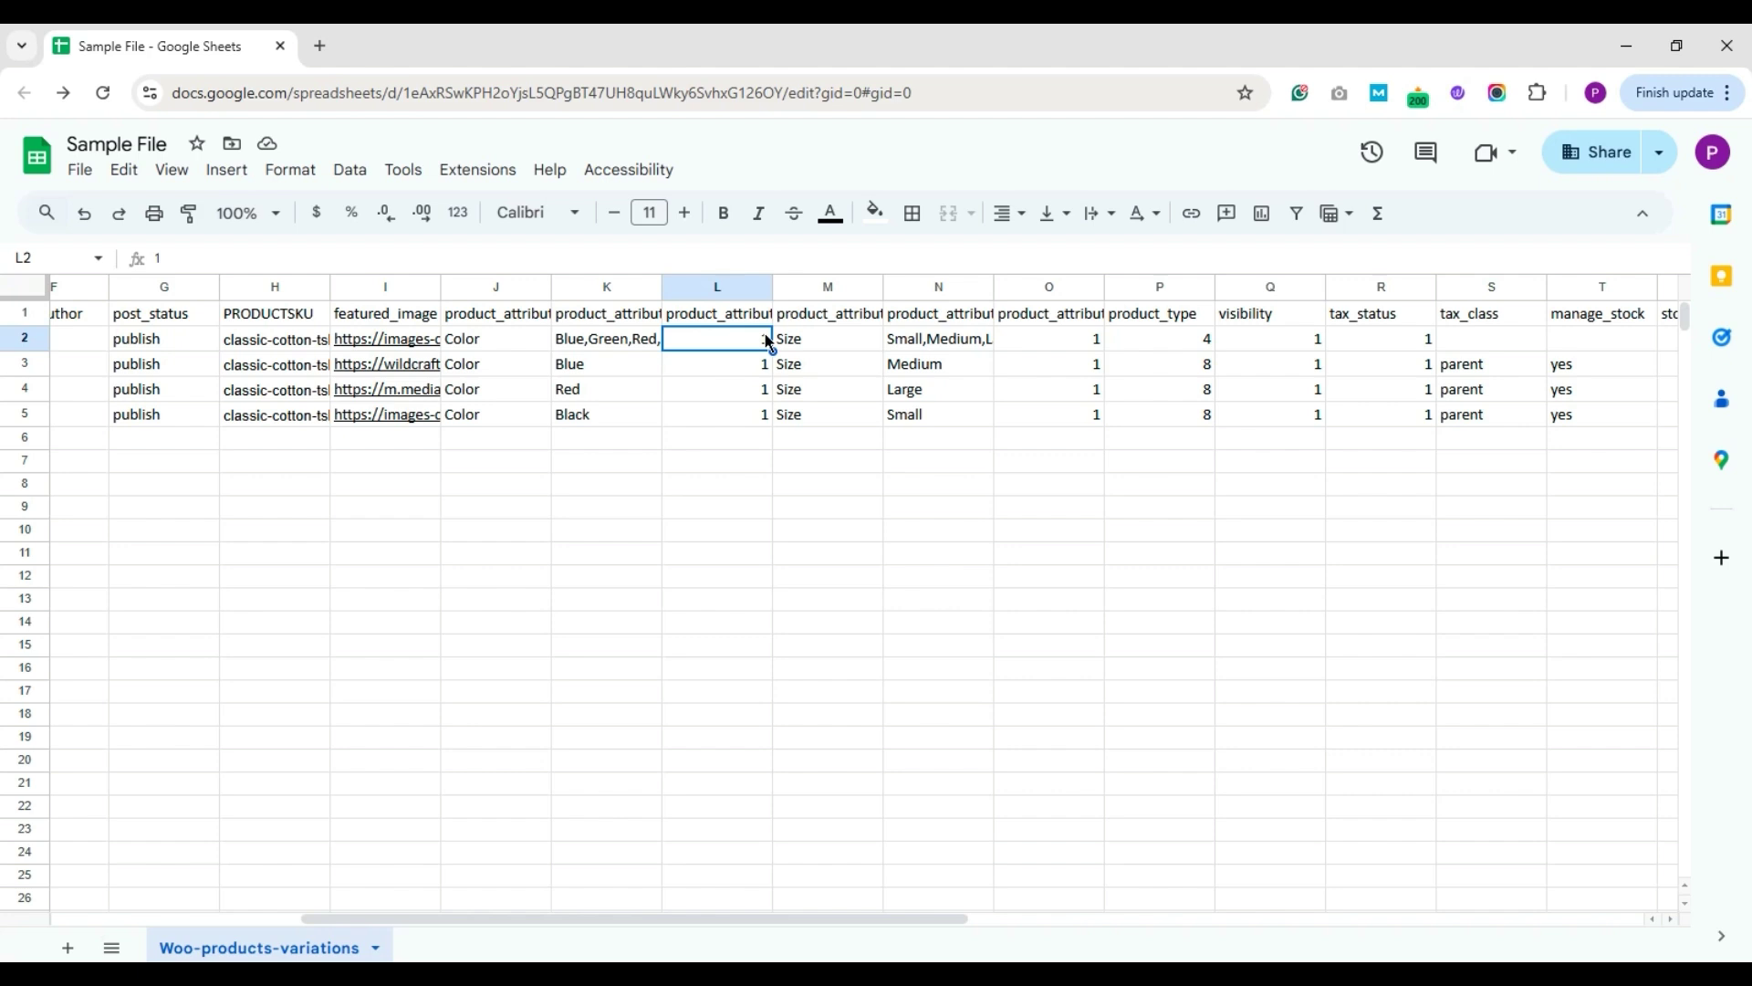
- Review the color and size values of the three variations in rows 3 to 5
key(Home)
drag(743, 917, 874, 916)
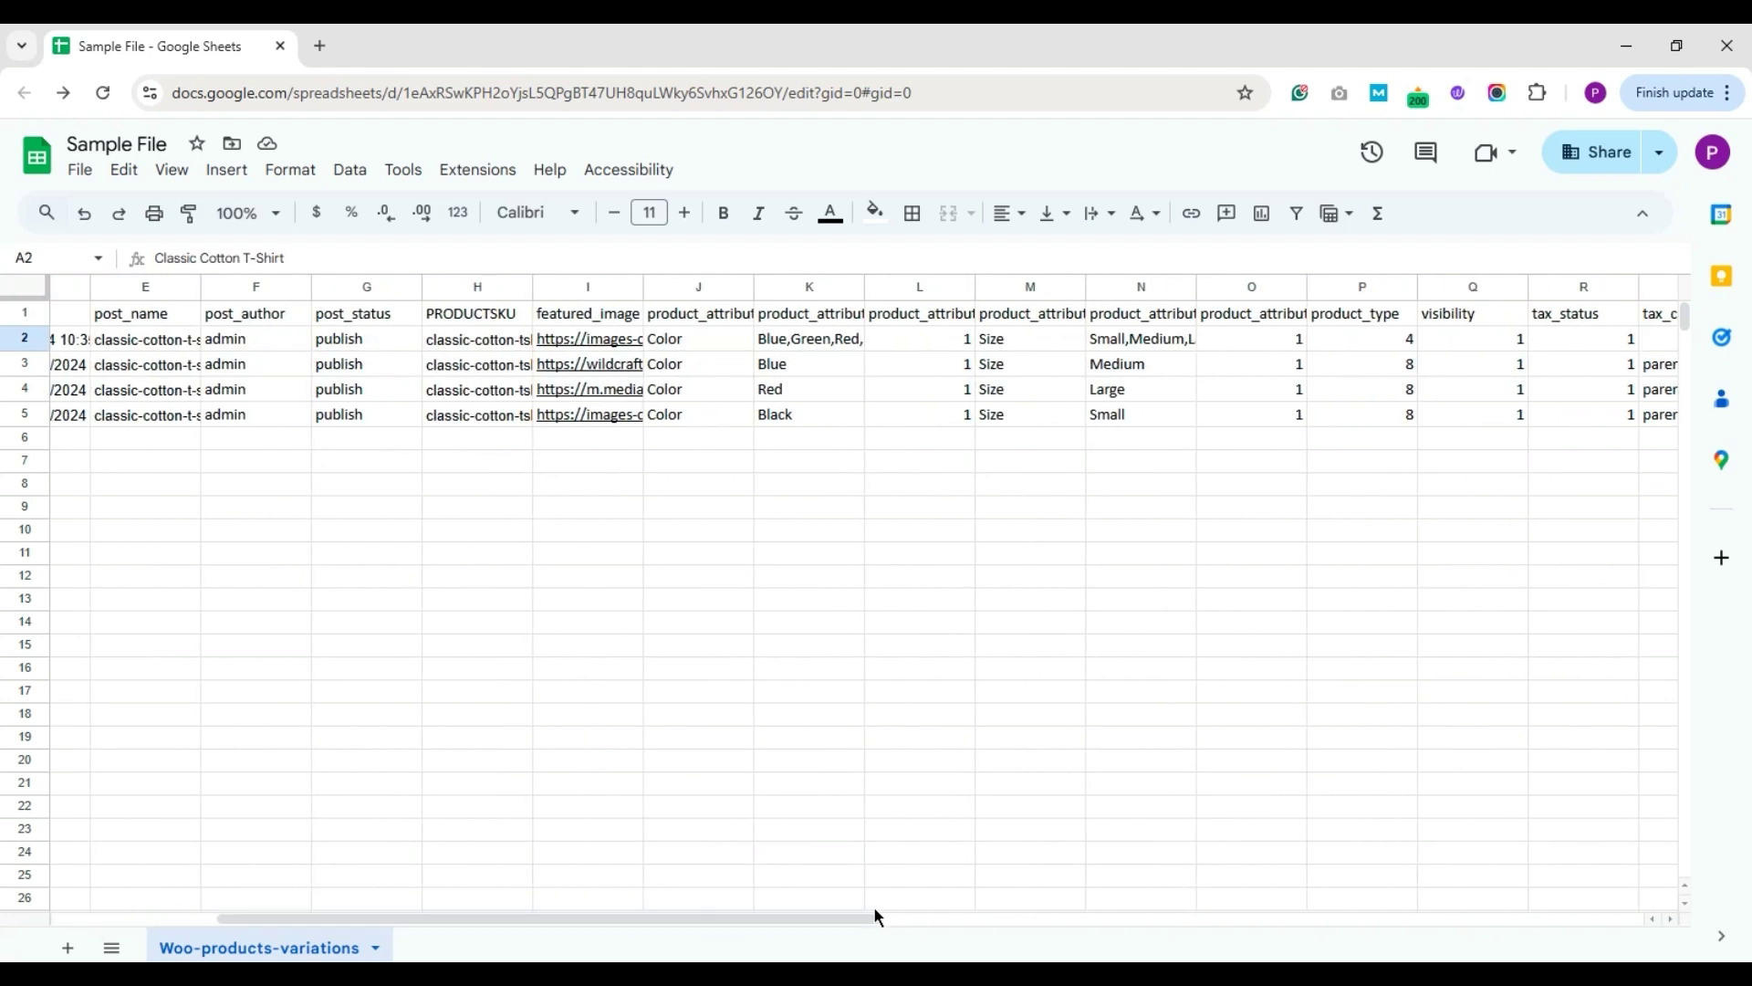
click(784, 366)
key(Down)
key(Down)
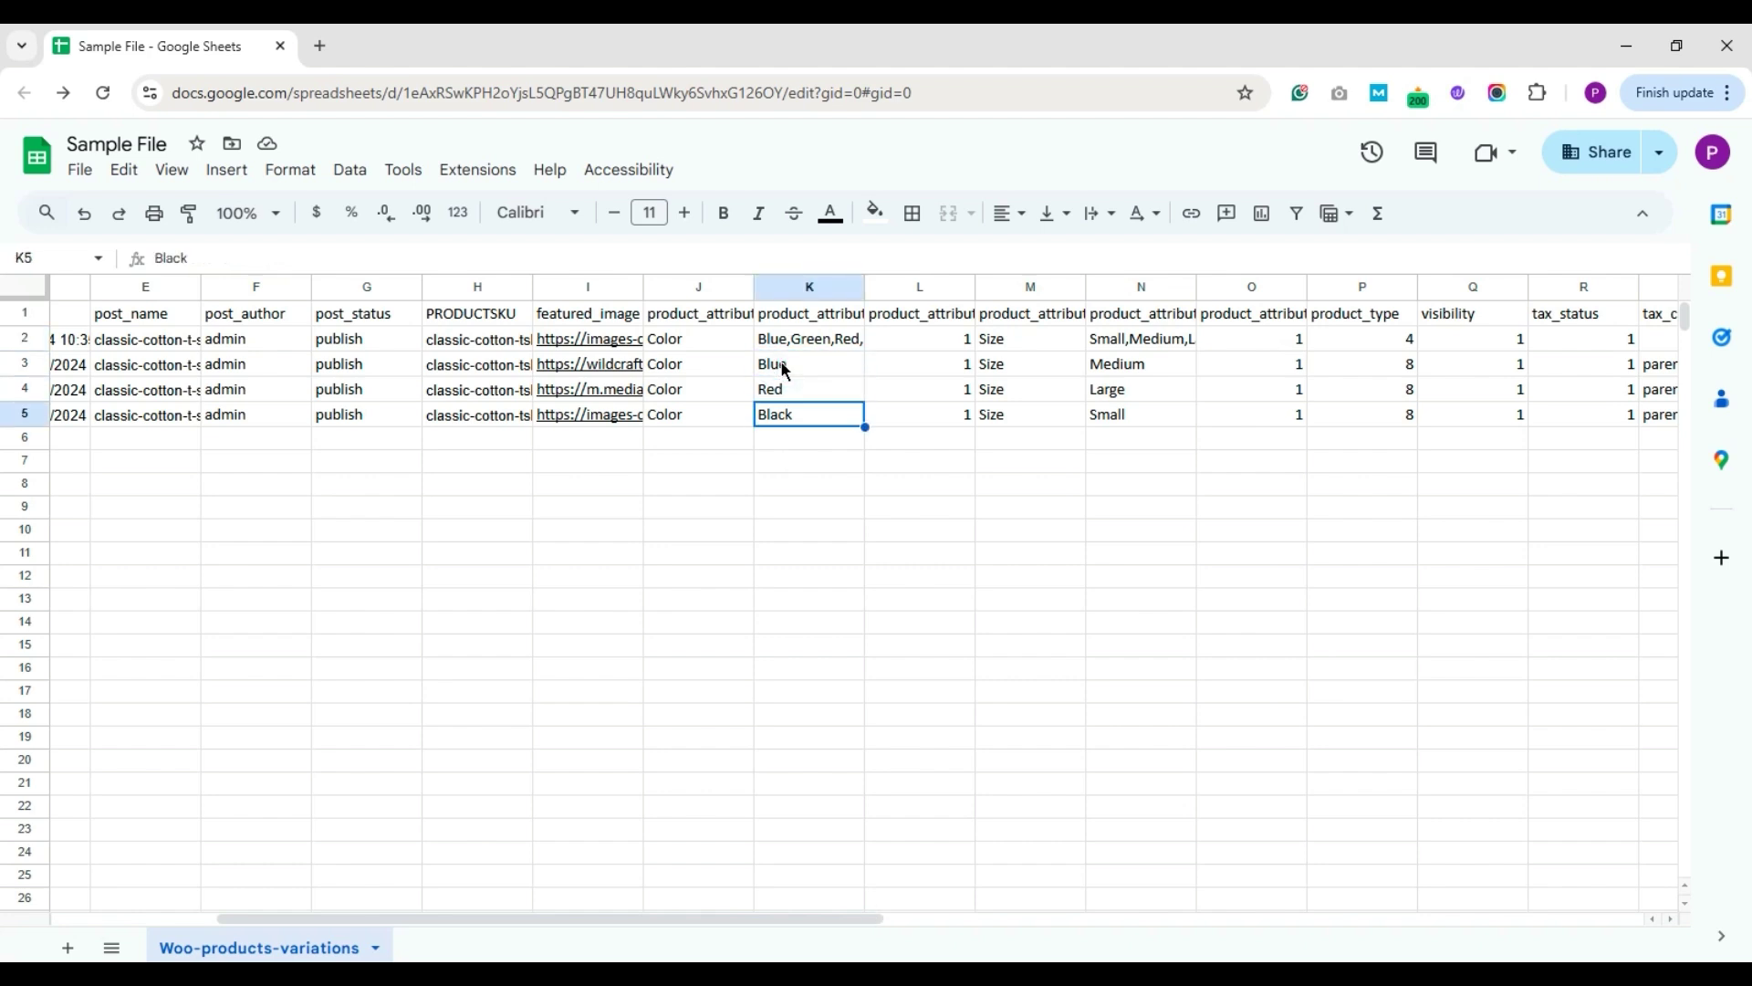
click(1113, 369)
key(Down)
key(Down)
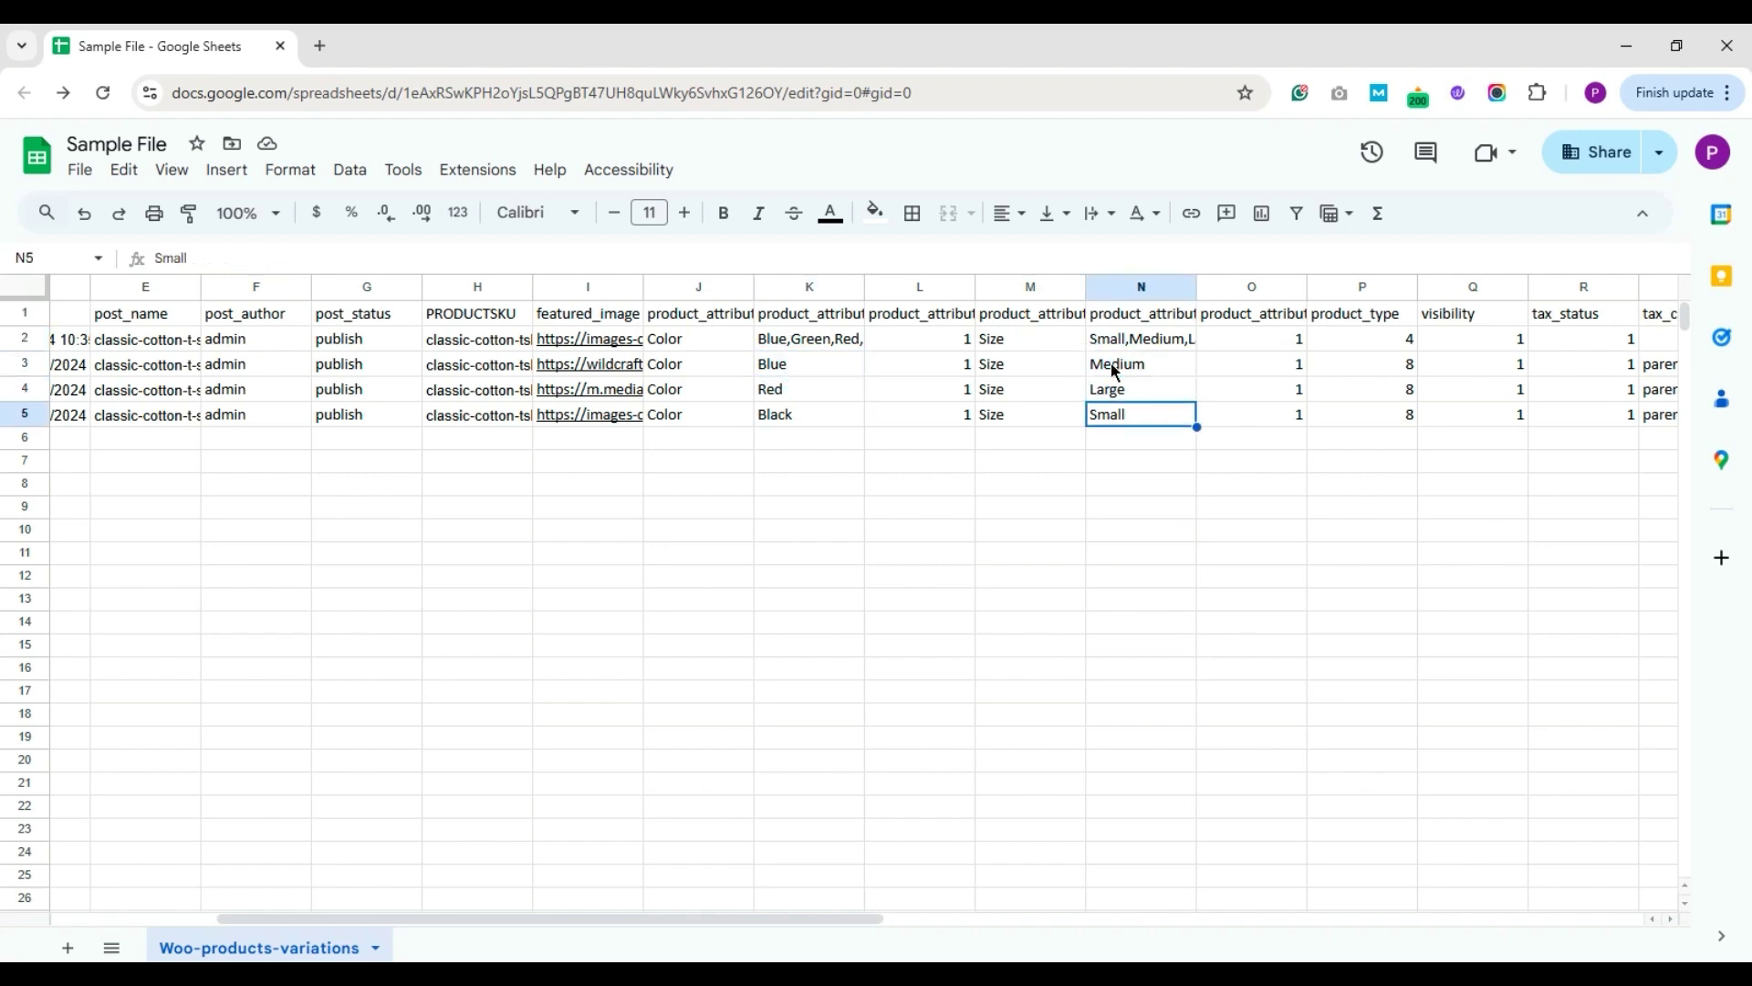
- Check the product_type codes of the parent product and its three variations in rows 2 to 5
click(1385, 341)
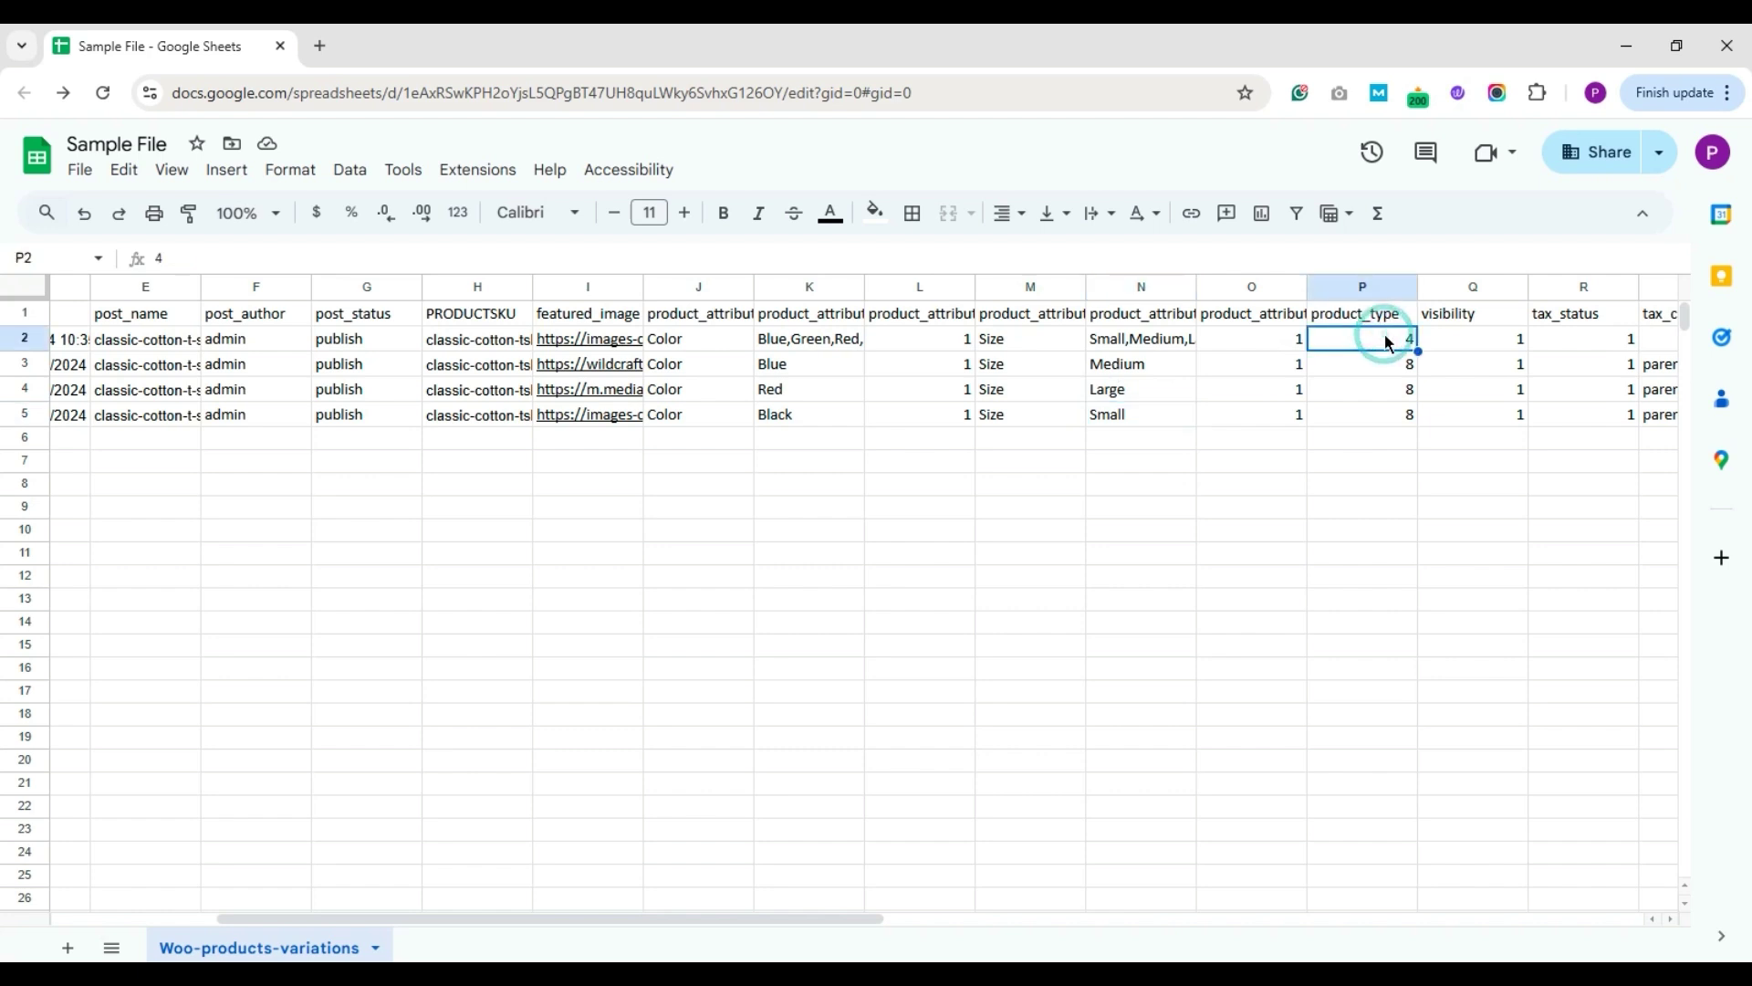
key(Down)
key(Down)
key(Down)
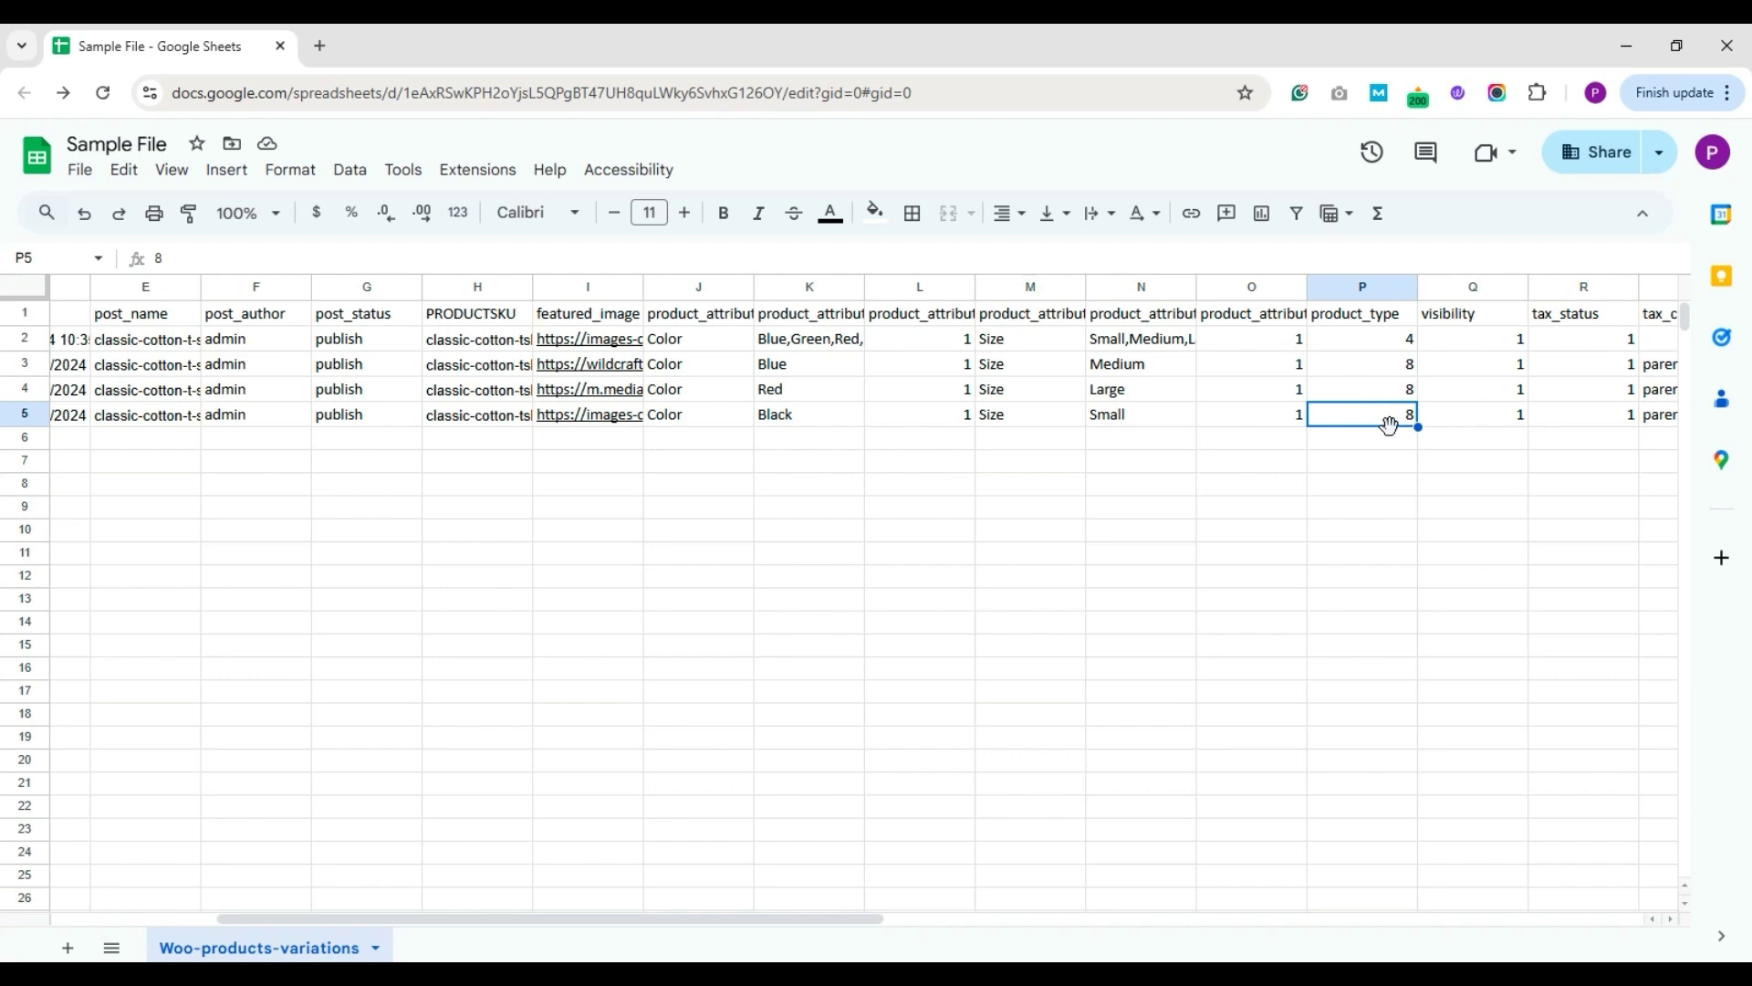
- Go through the visibility, tax_status and tax_class headers in row 1
click(1483, 313)
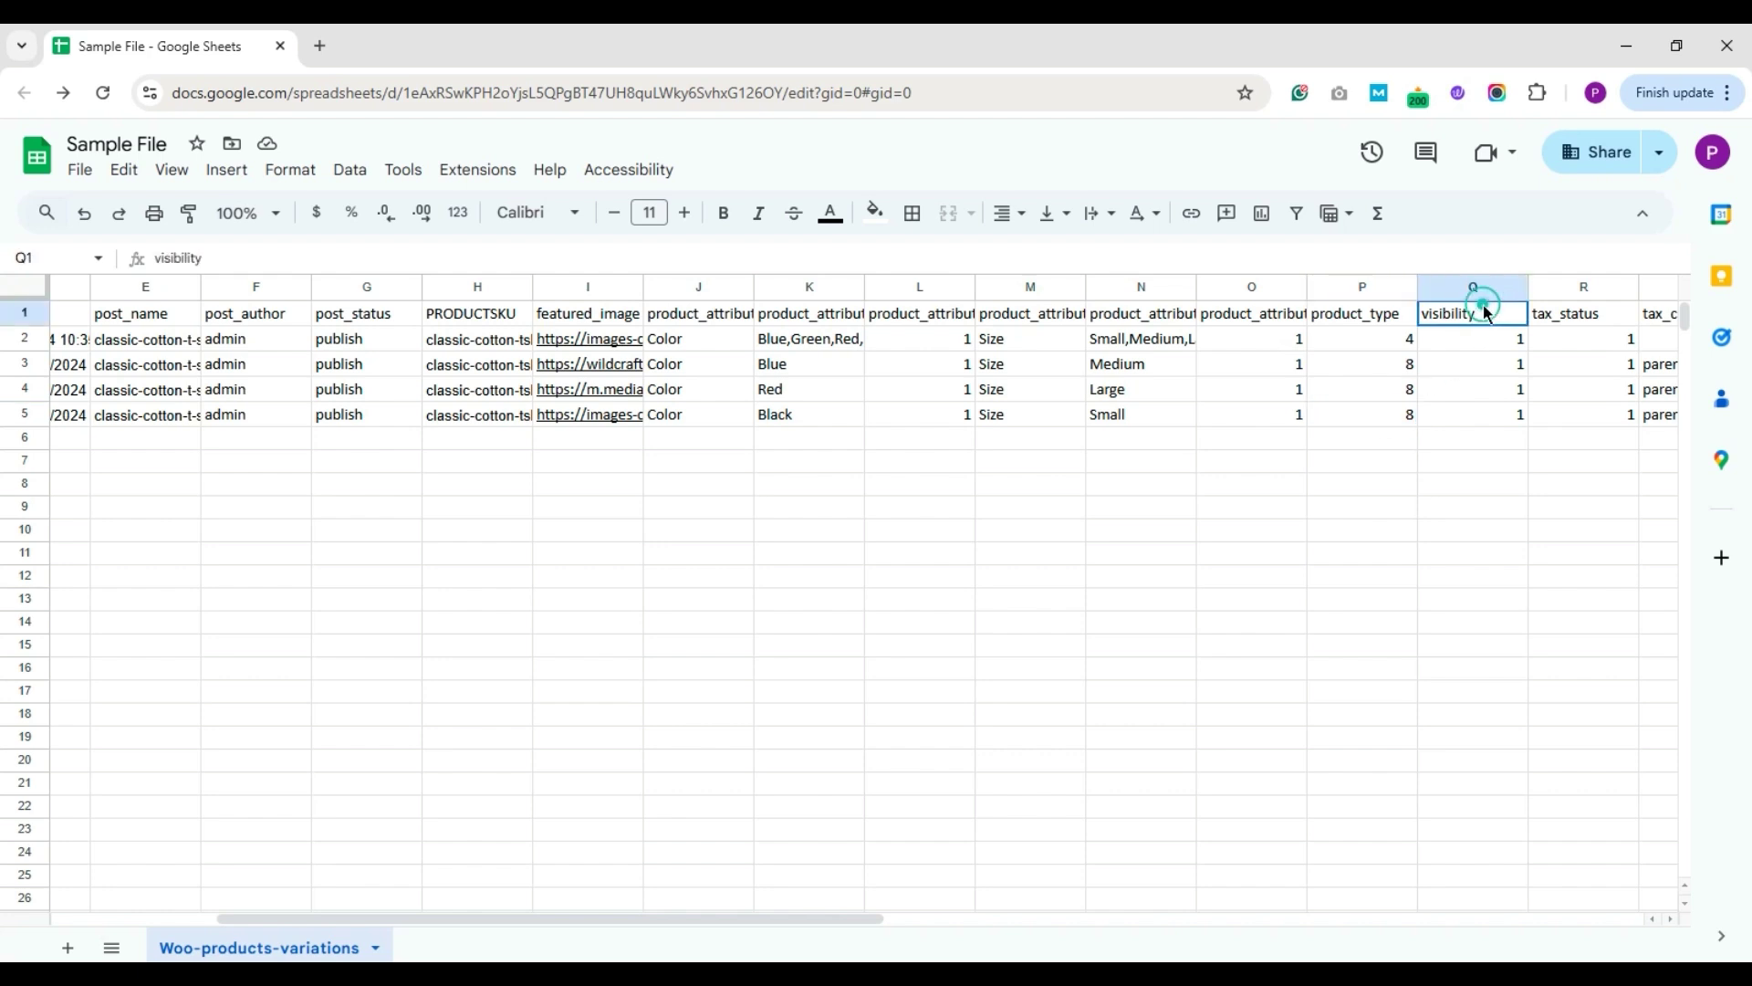
key(Right)
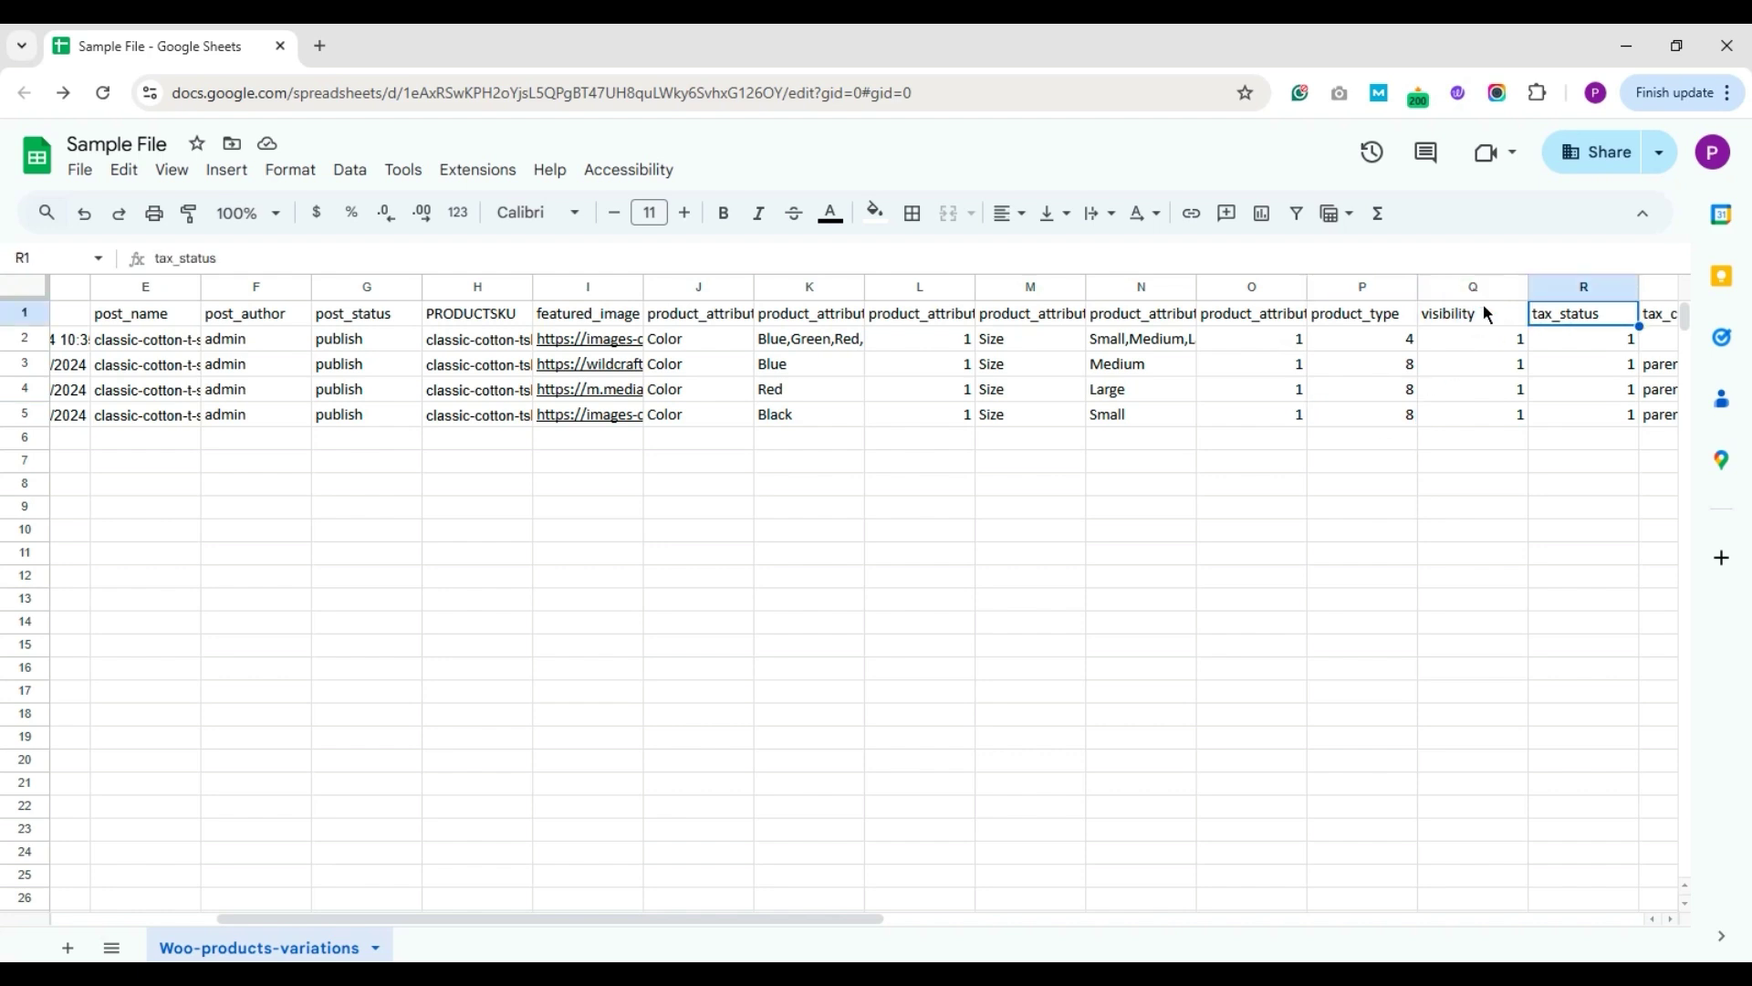
key(Right)
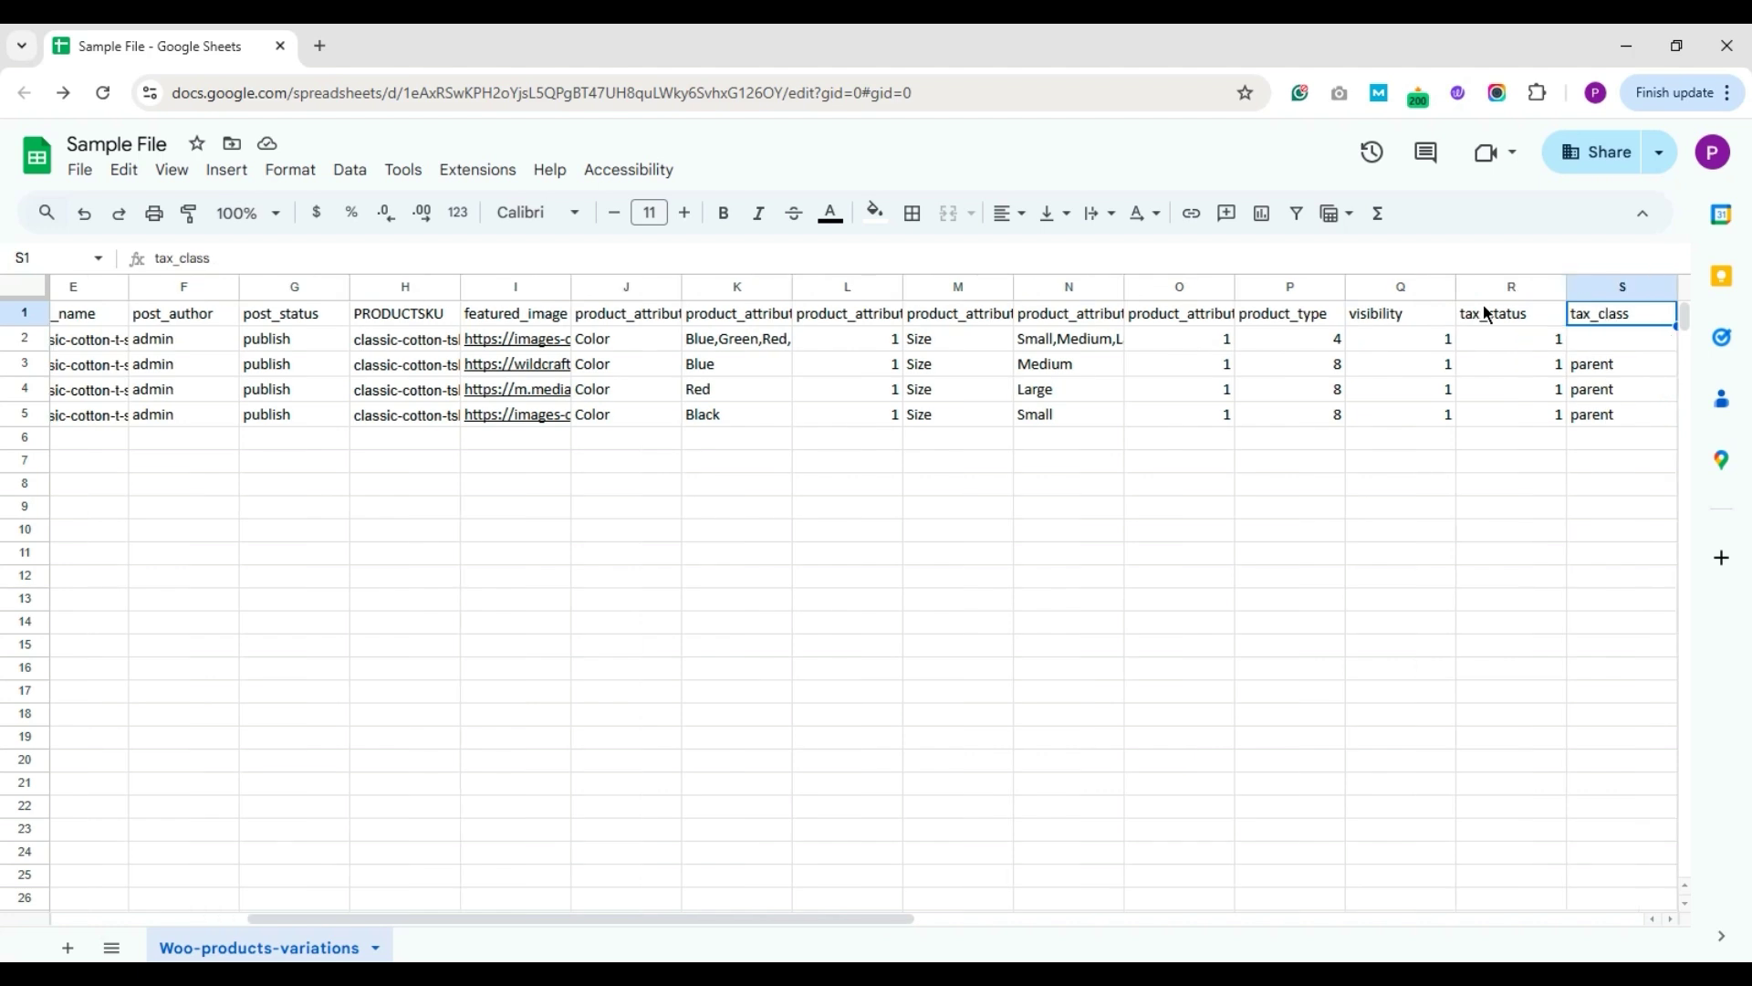
- Inspect the manage_stock and stock columns, including the values for the first variation in row 3
key(Right)
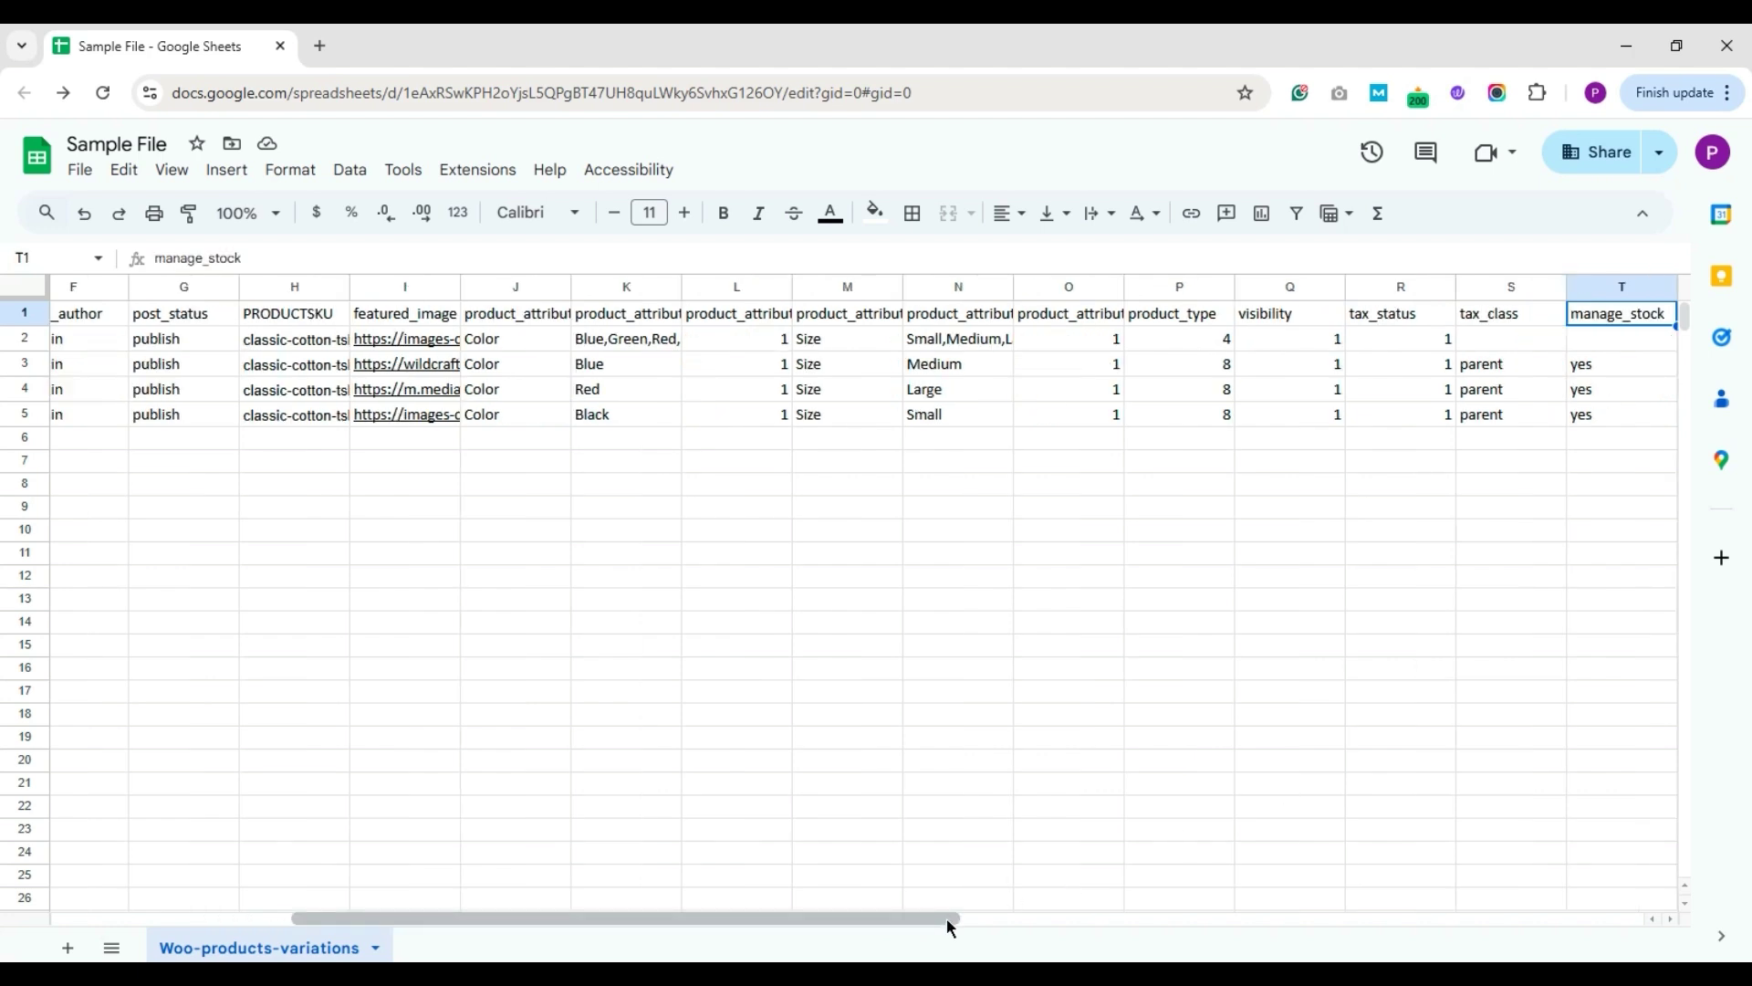
click(976, 922)
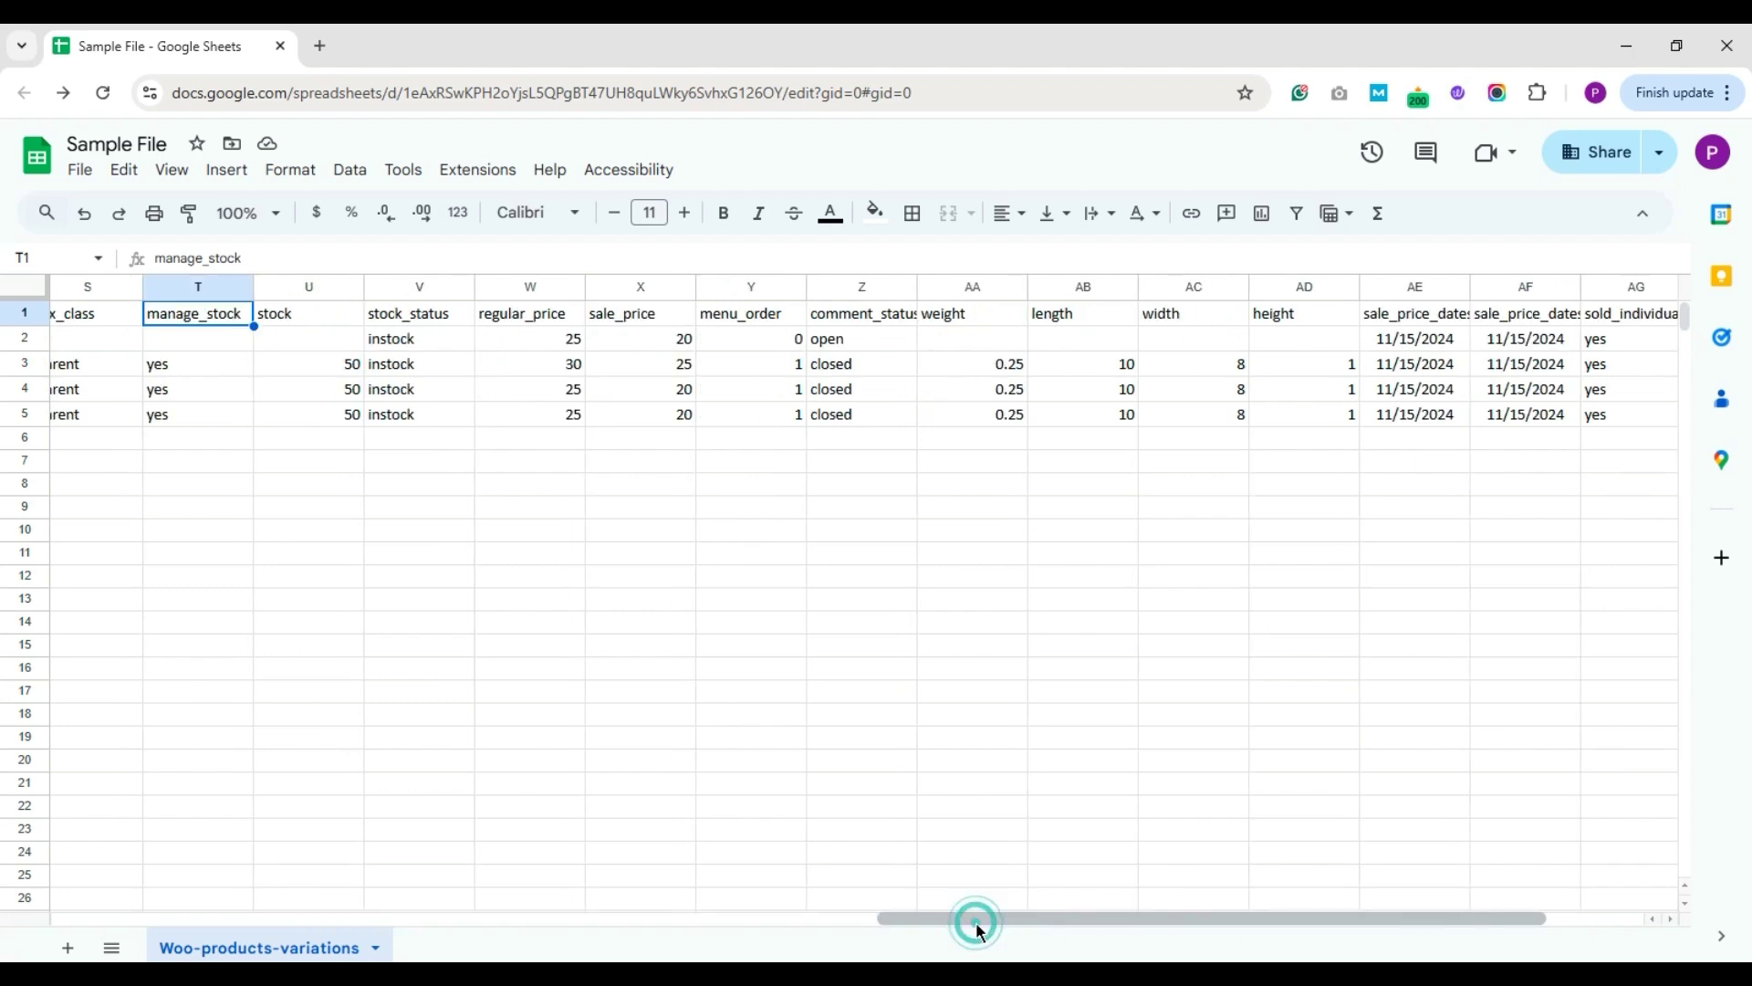
click(236, 368)
key(Up)
key(Up)
key(Right)
key(Down)
key(Down)
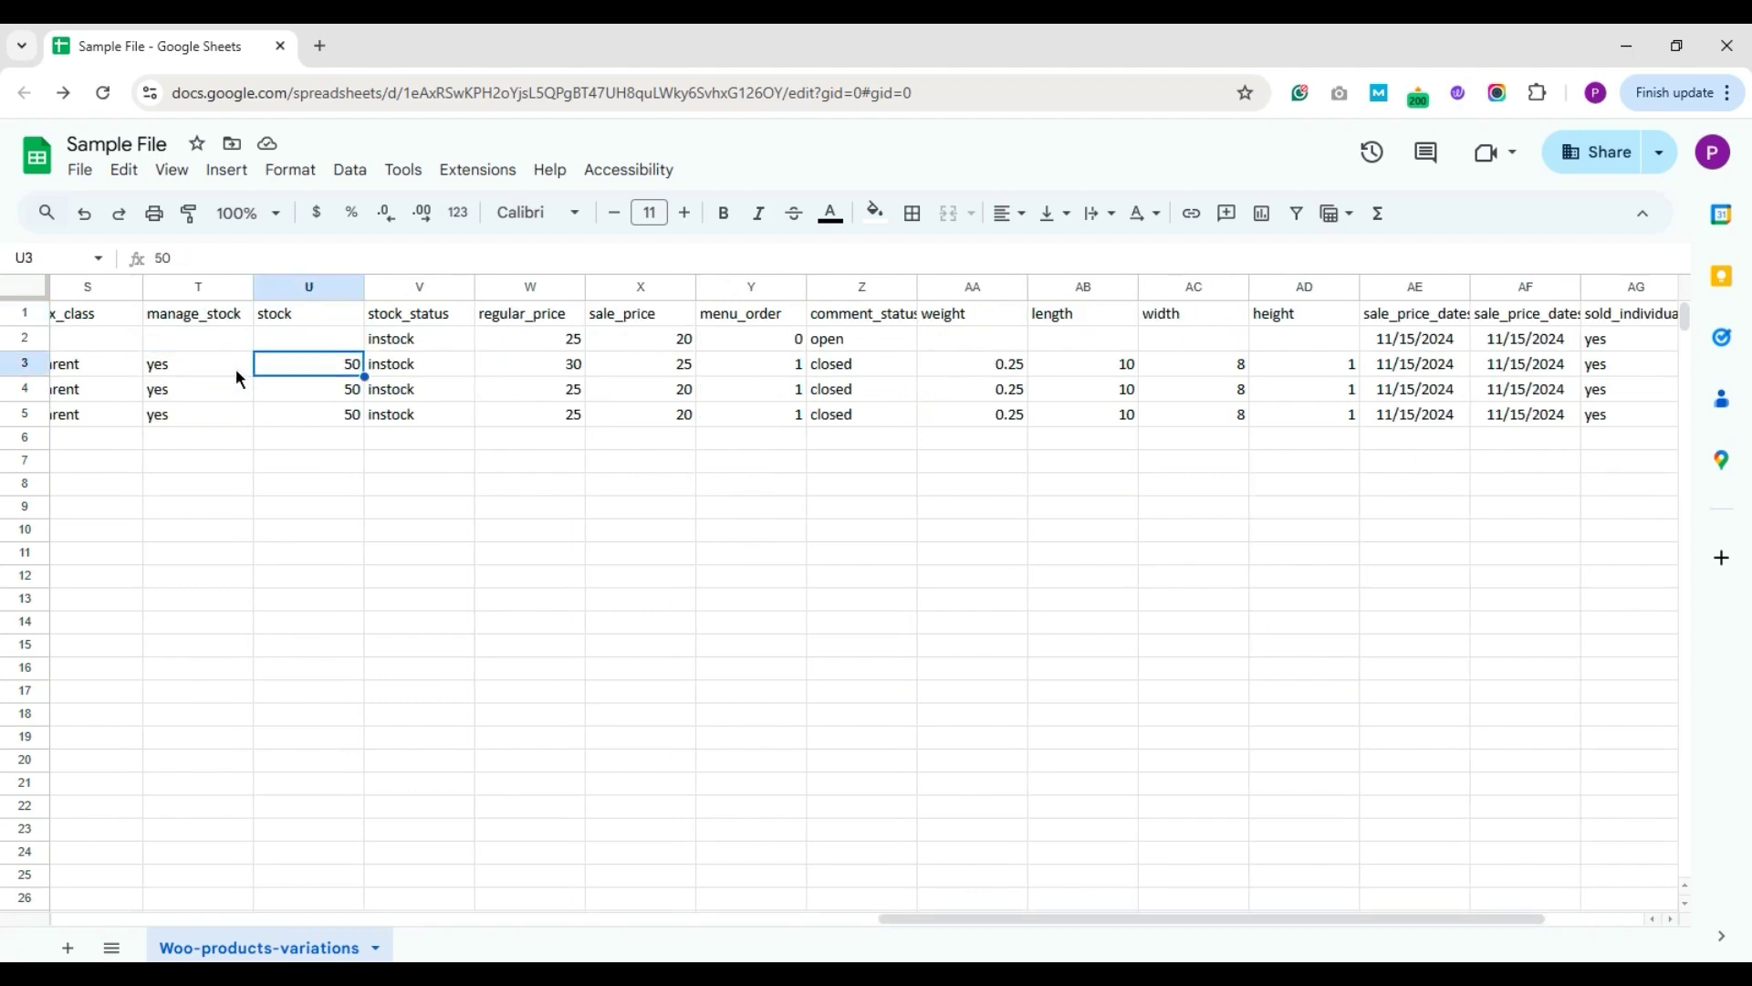
- Check the stock_status header and its values for the parent product and first variation in rows 2 and 3
key(Up)
key(Up)
key(Right)
key(Down)
key(Down)
key(Up)
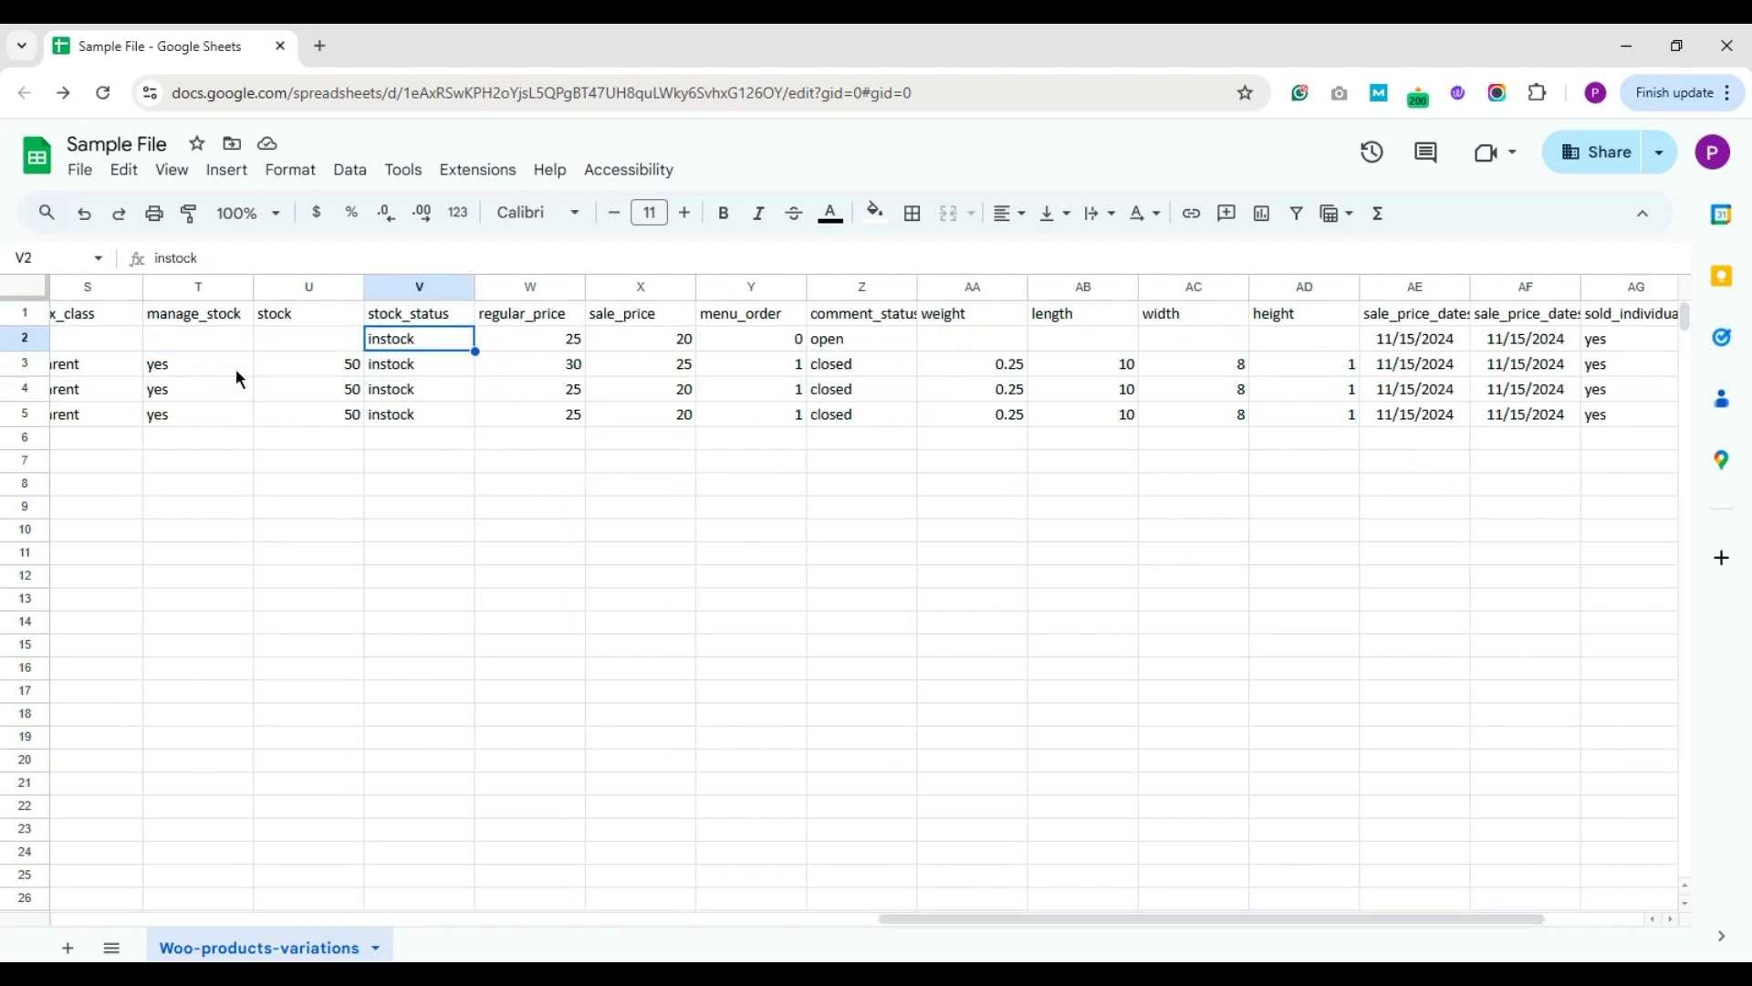
key(Up)
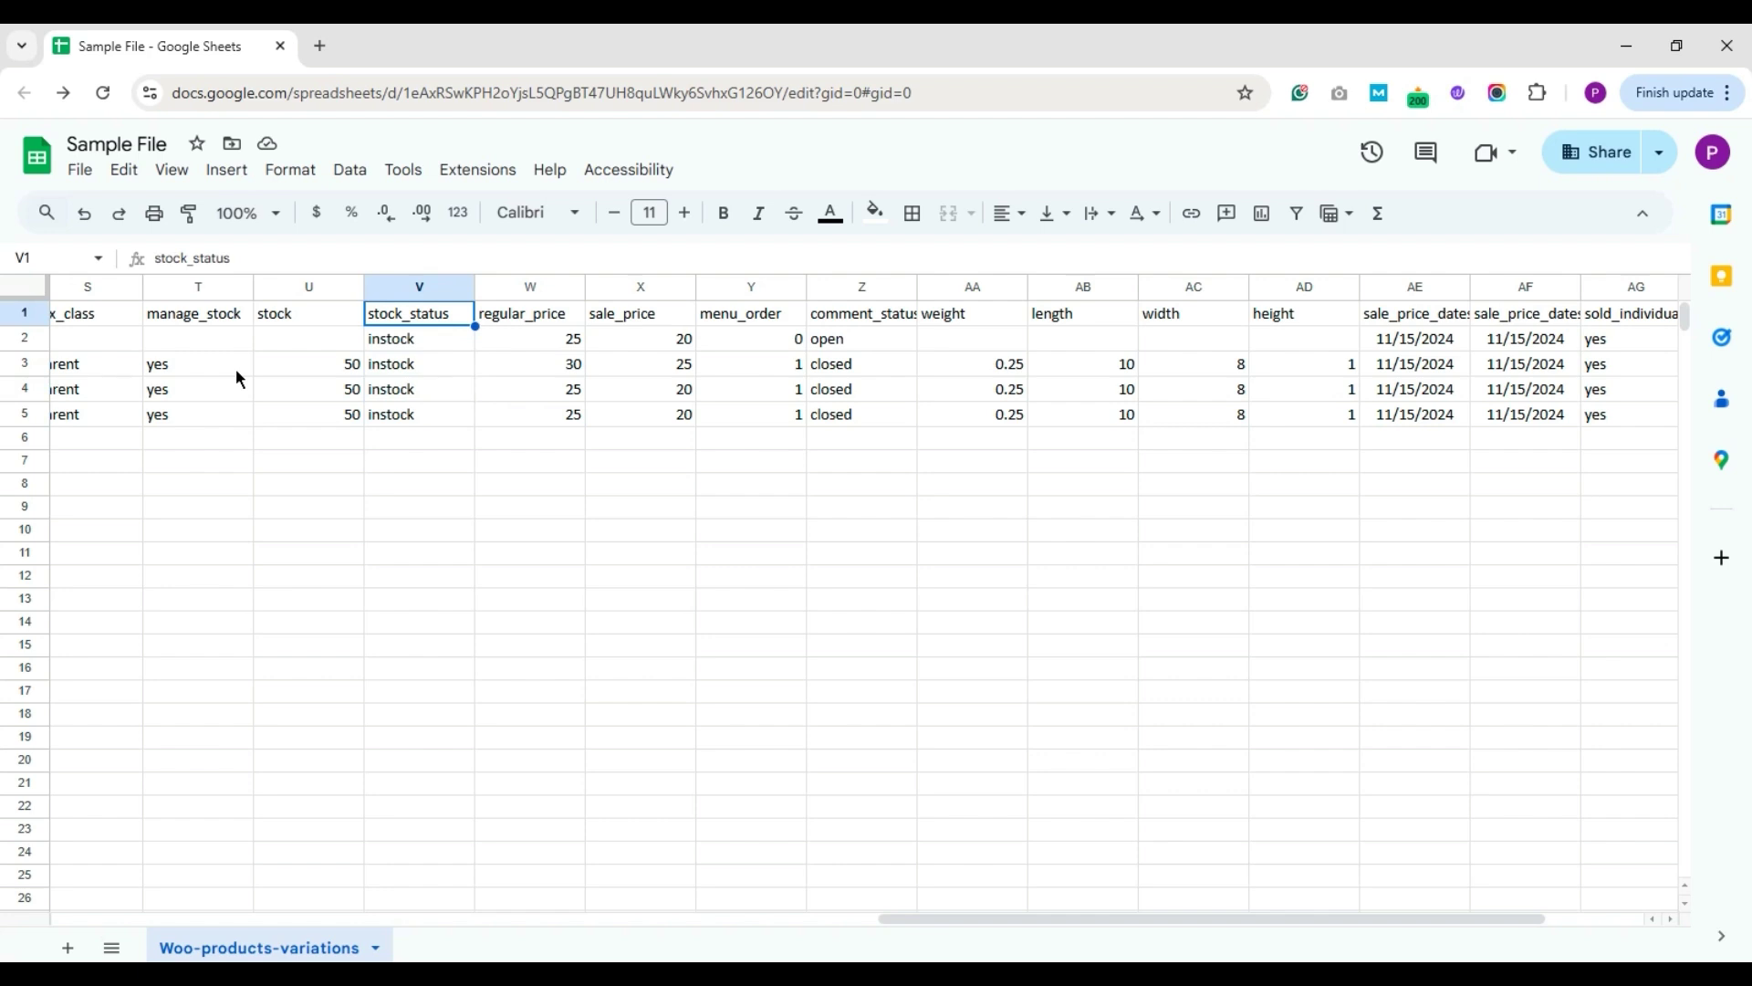
- Go through the regular_price, sale_price, menu_order and comment_status headers
key(Right)
key(Right)
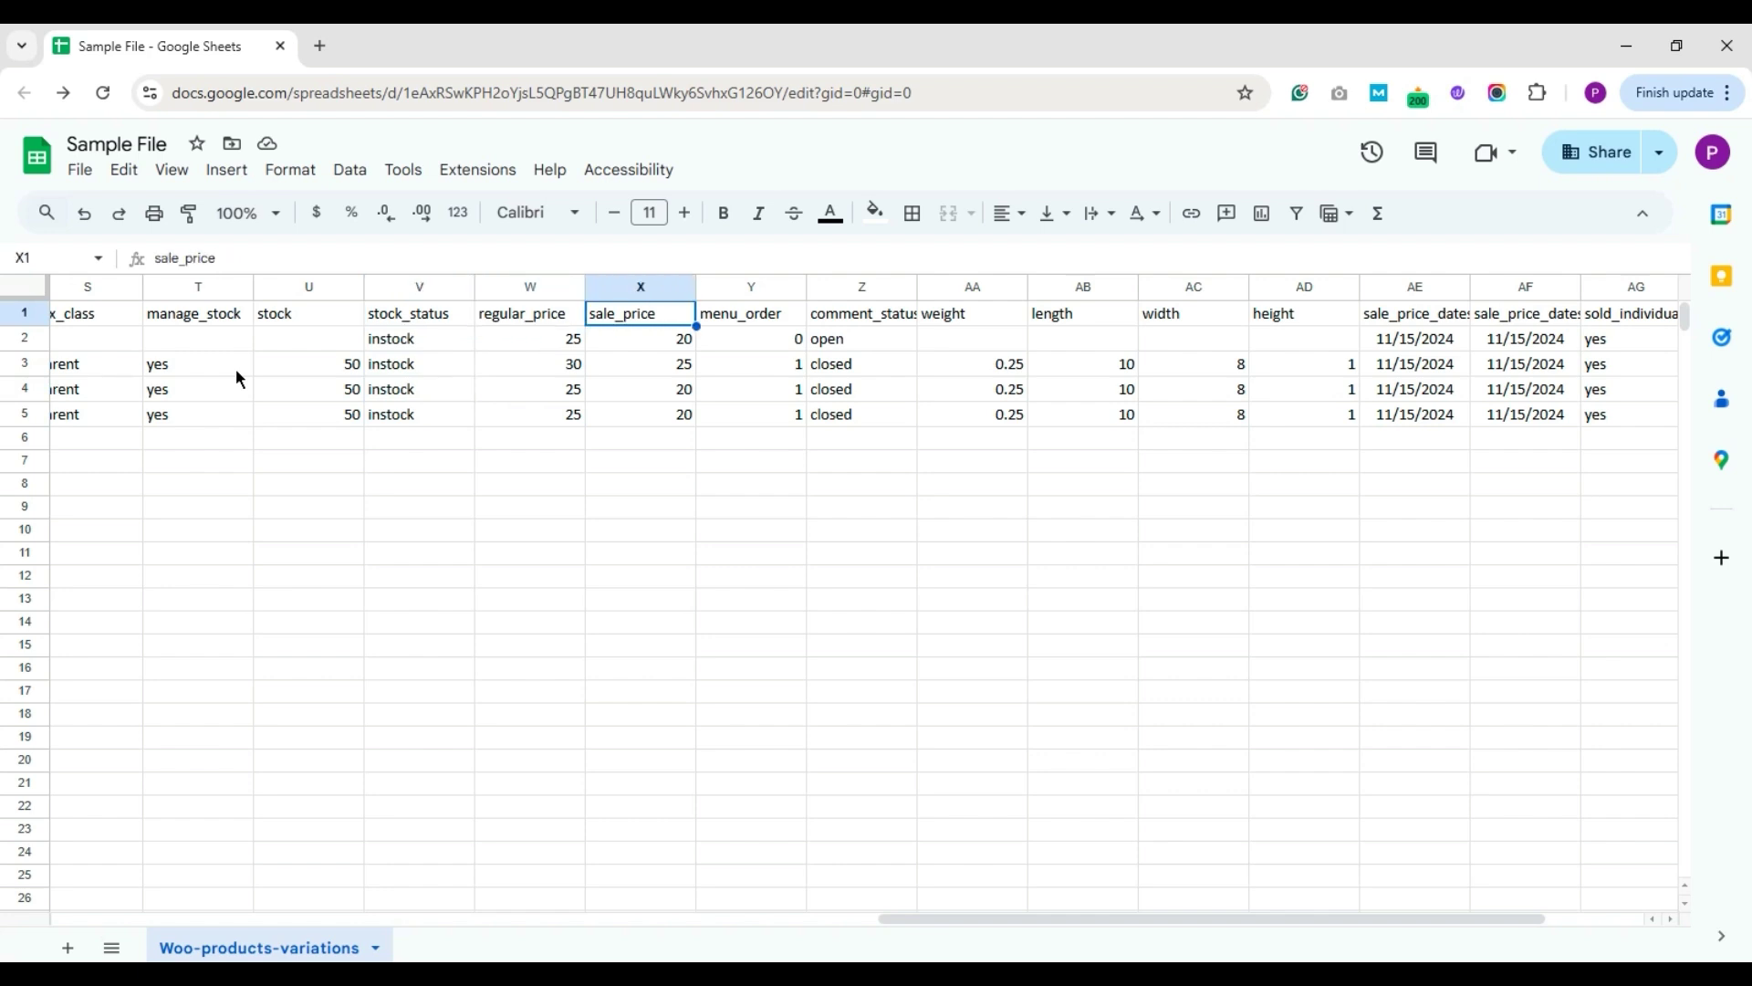
key(Right)
key(Right)
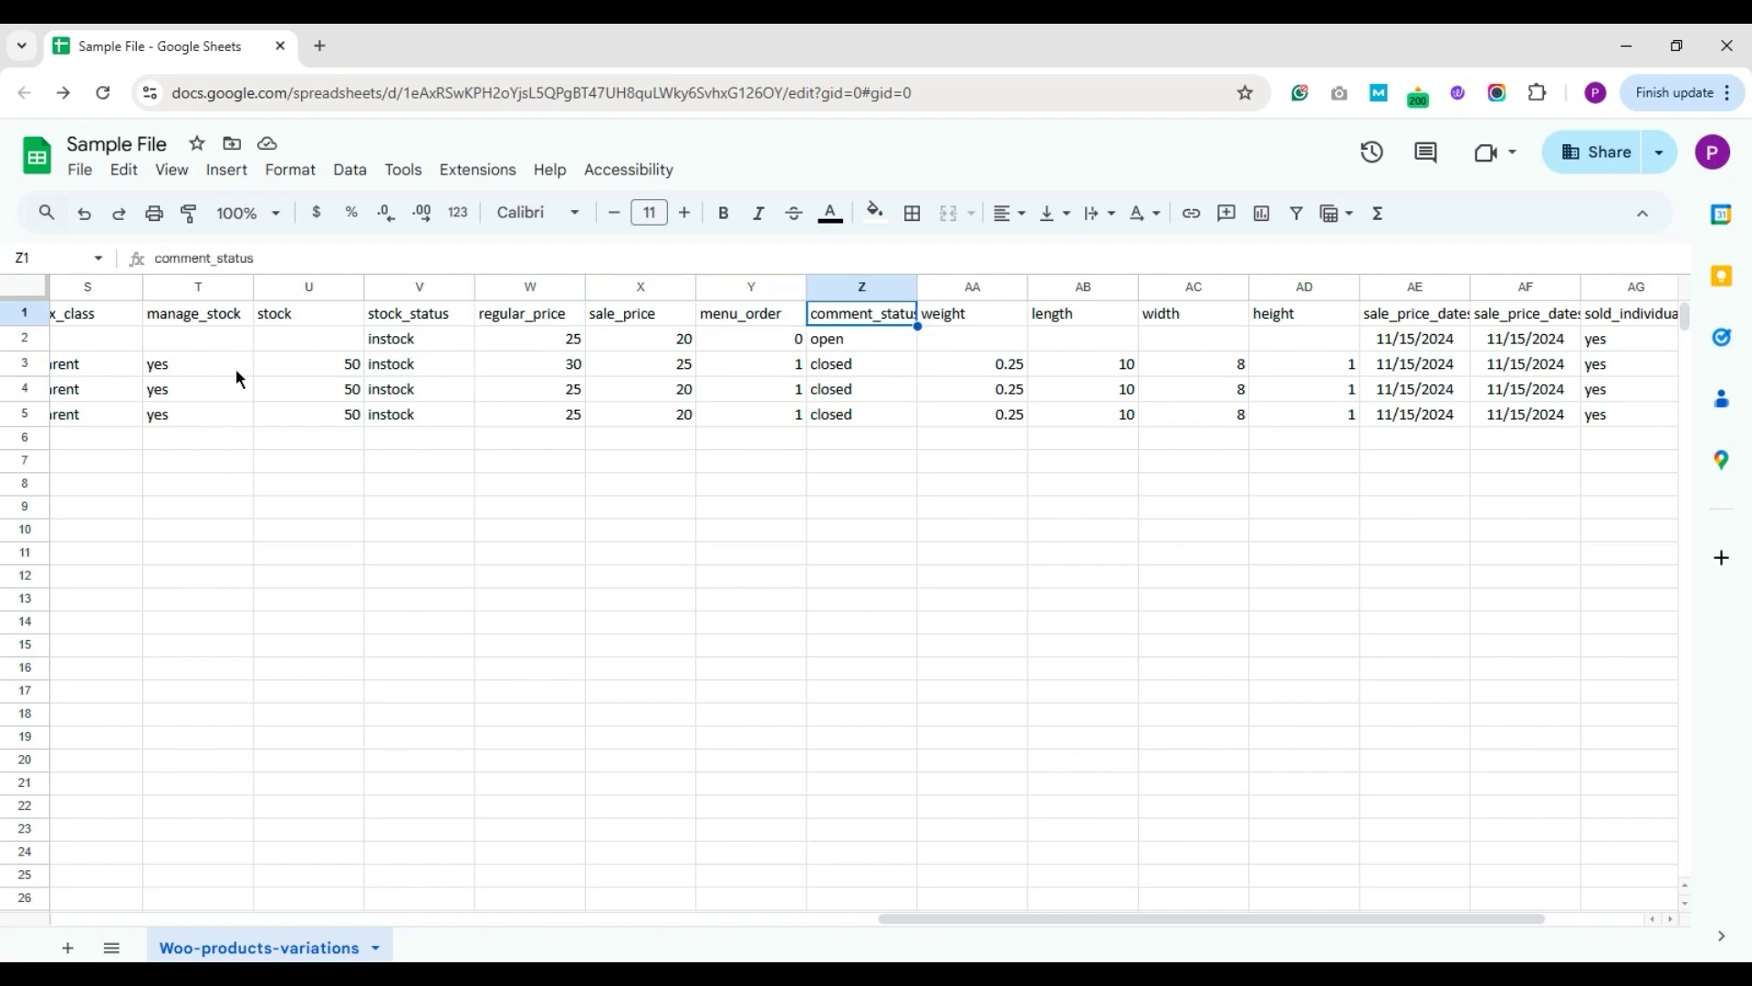
- Go through the weight, length, width and height headers
key(Right)
key(Right)
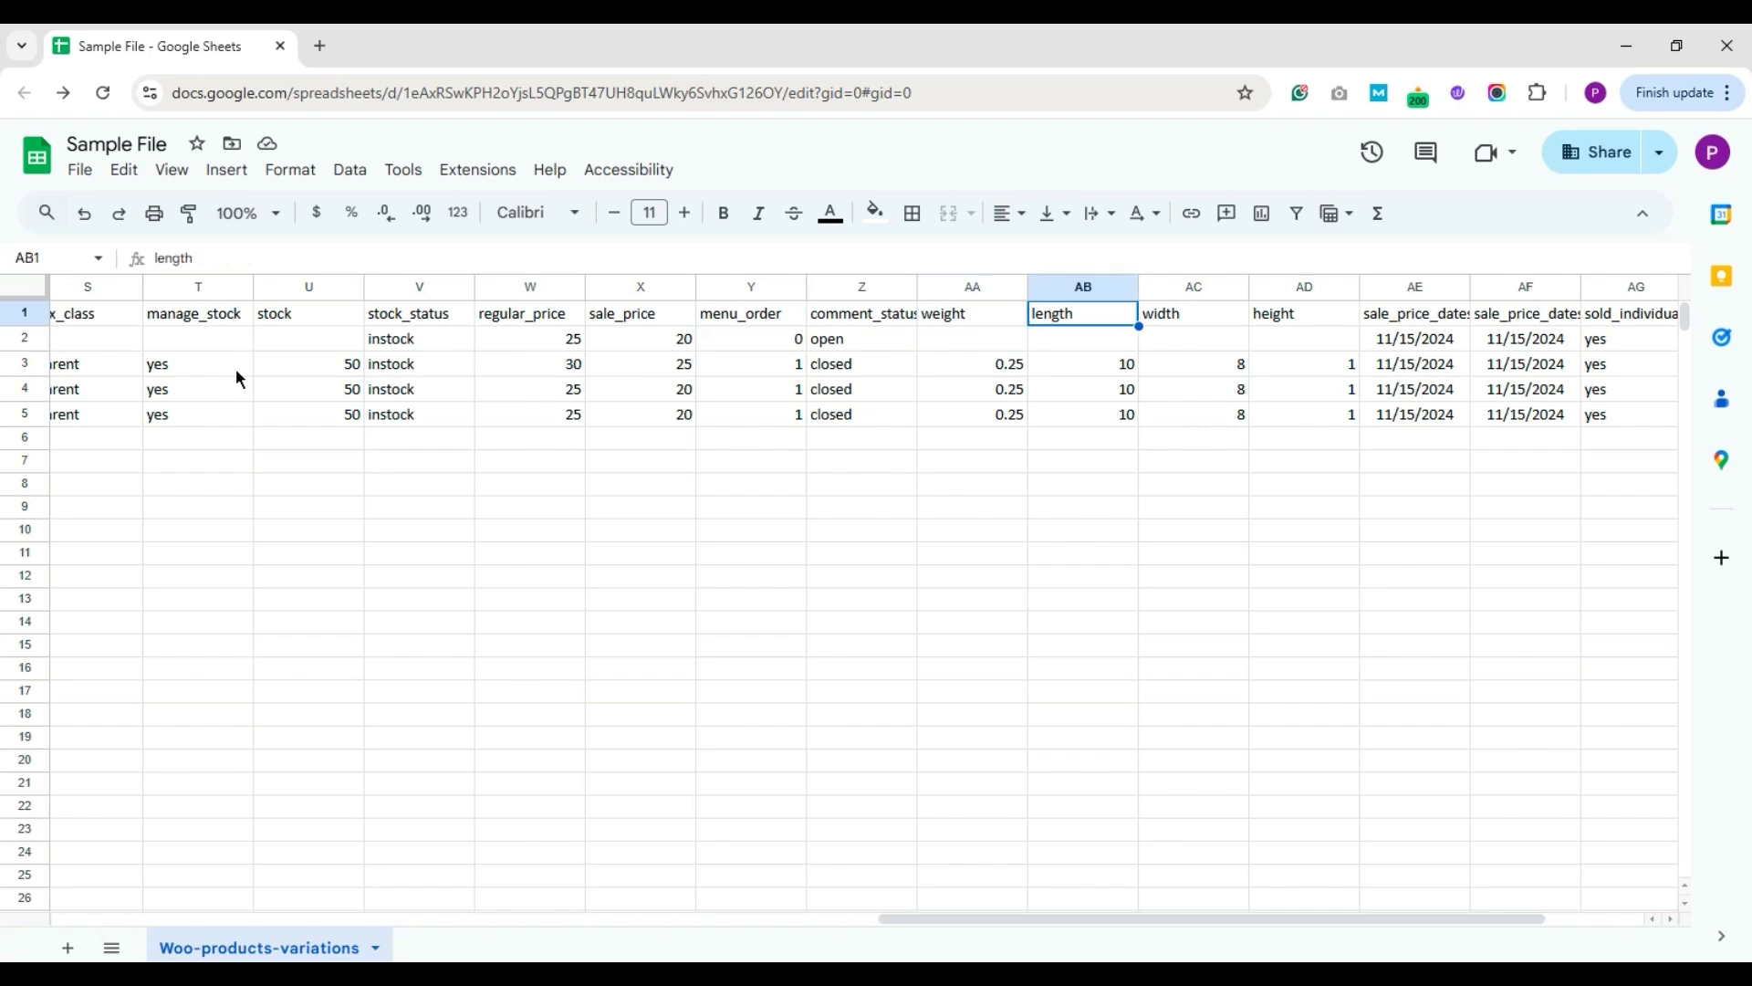
key(Right)
key(Right)
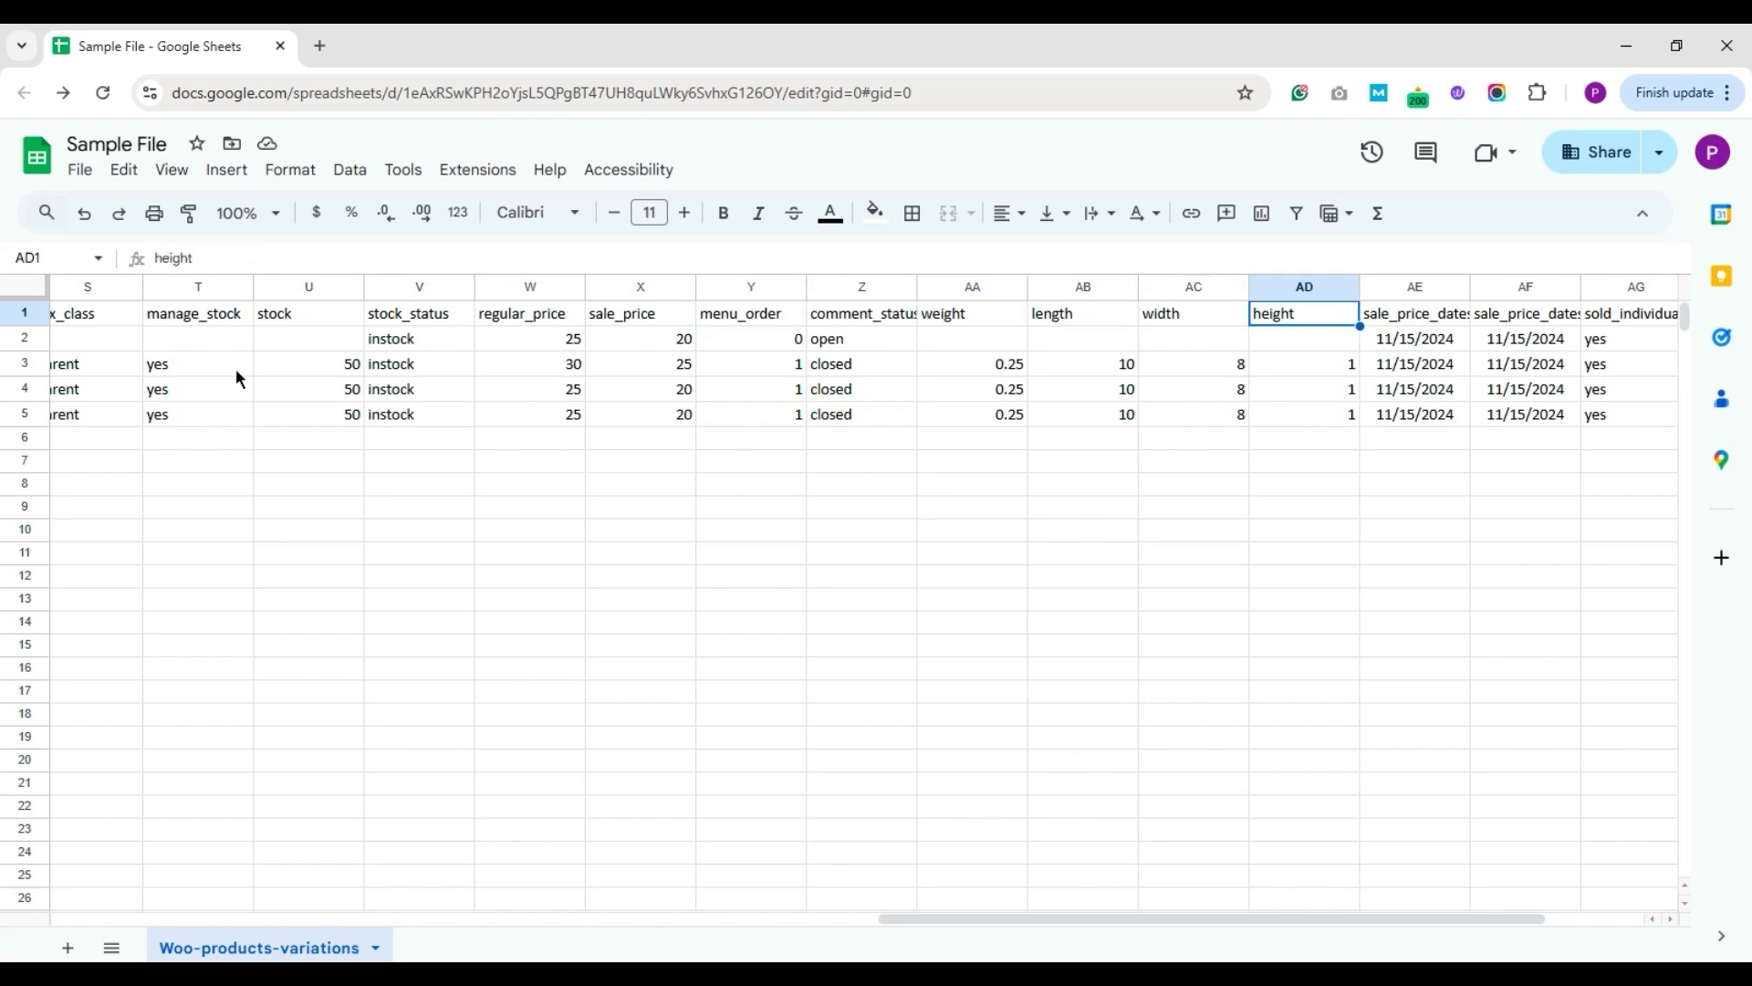
- Inspect the sale_price_dates_from and sale_price_dates_to columns with their dates for the parent product in row 2
key(Right)
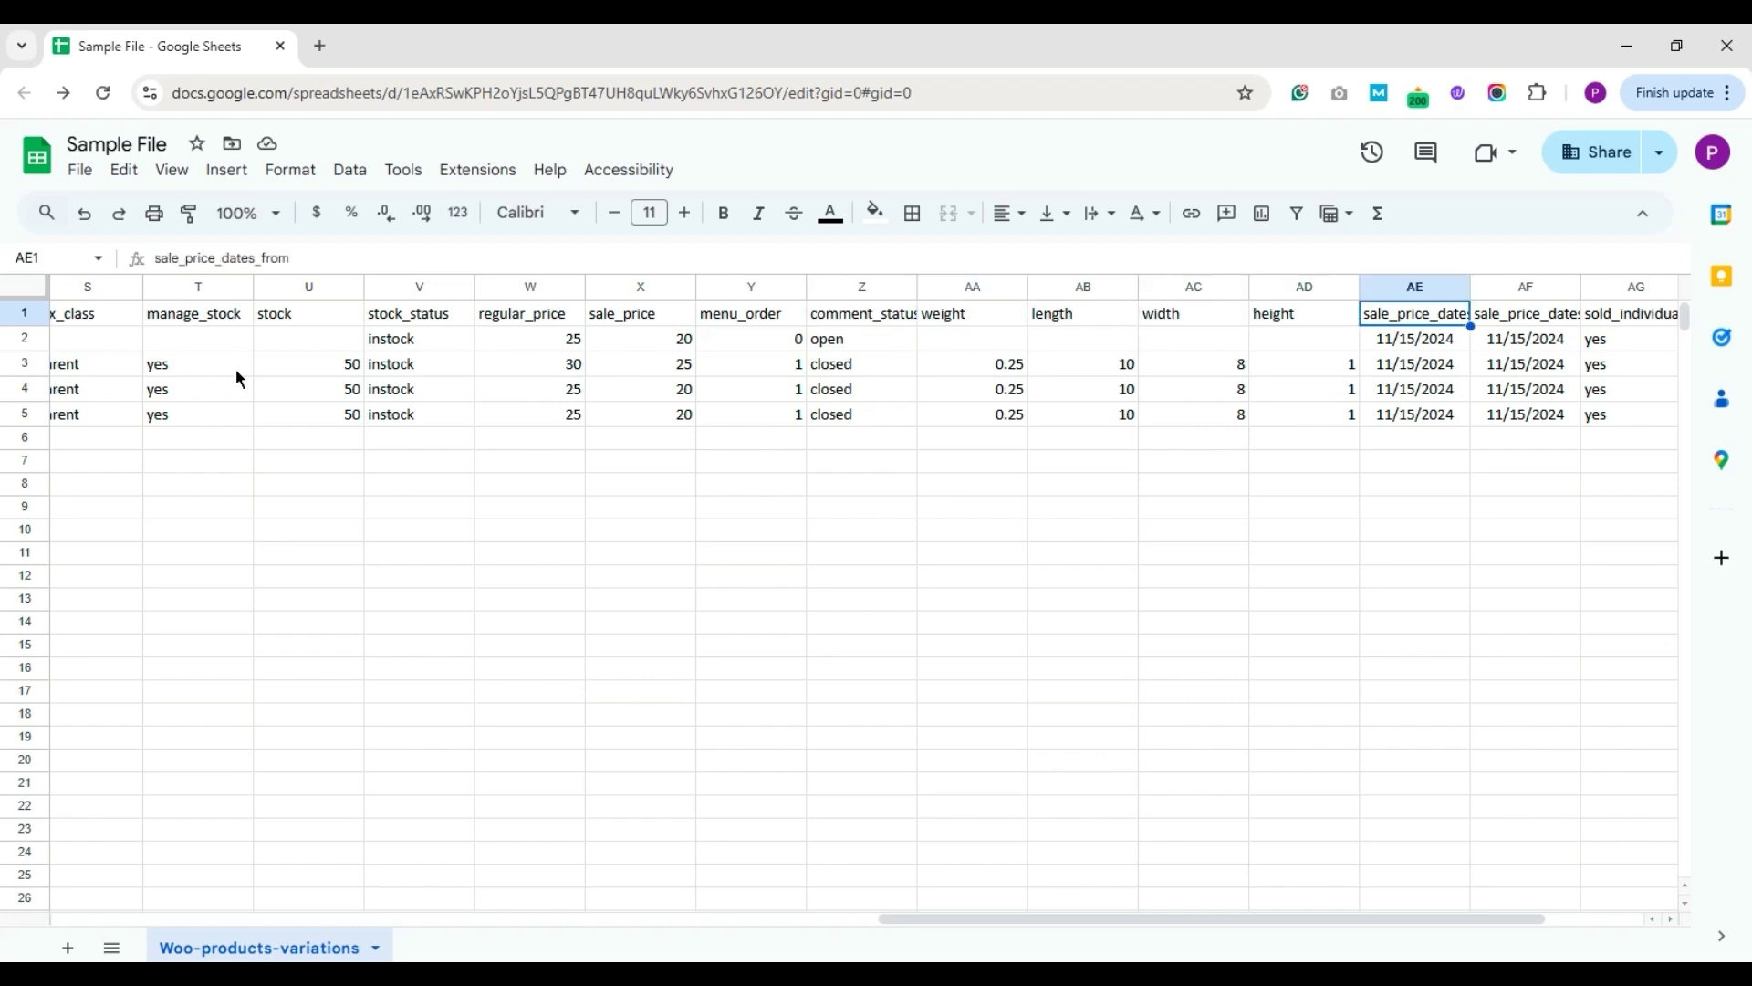
key(Down)
key(Up)
key(Right)
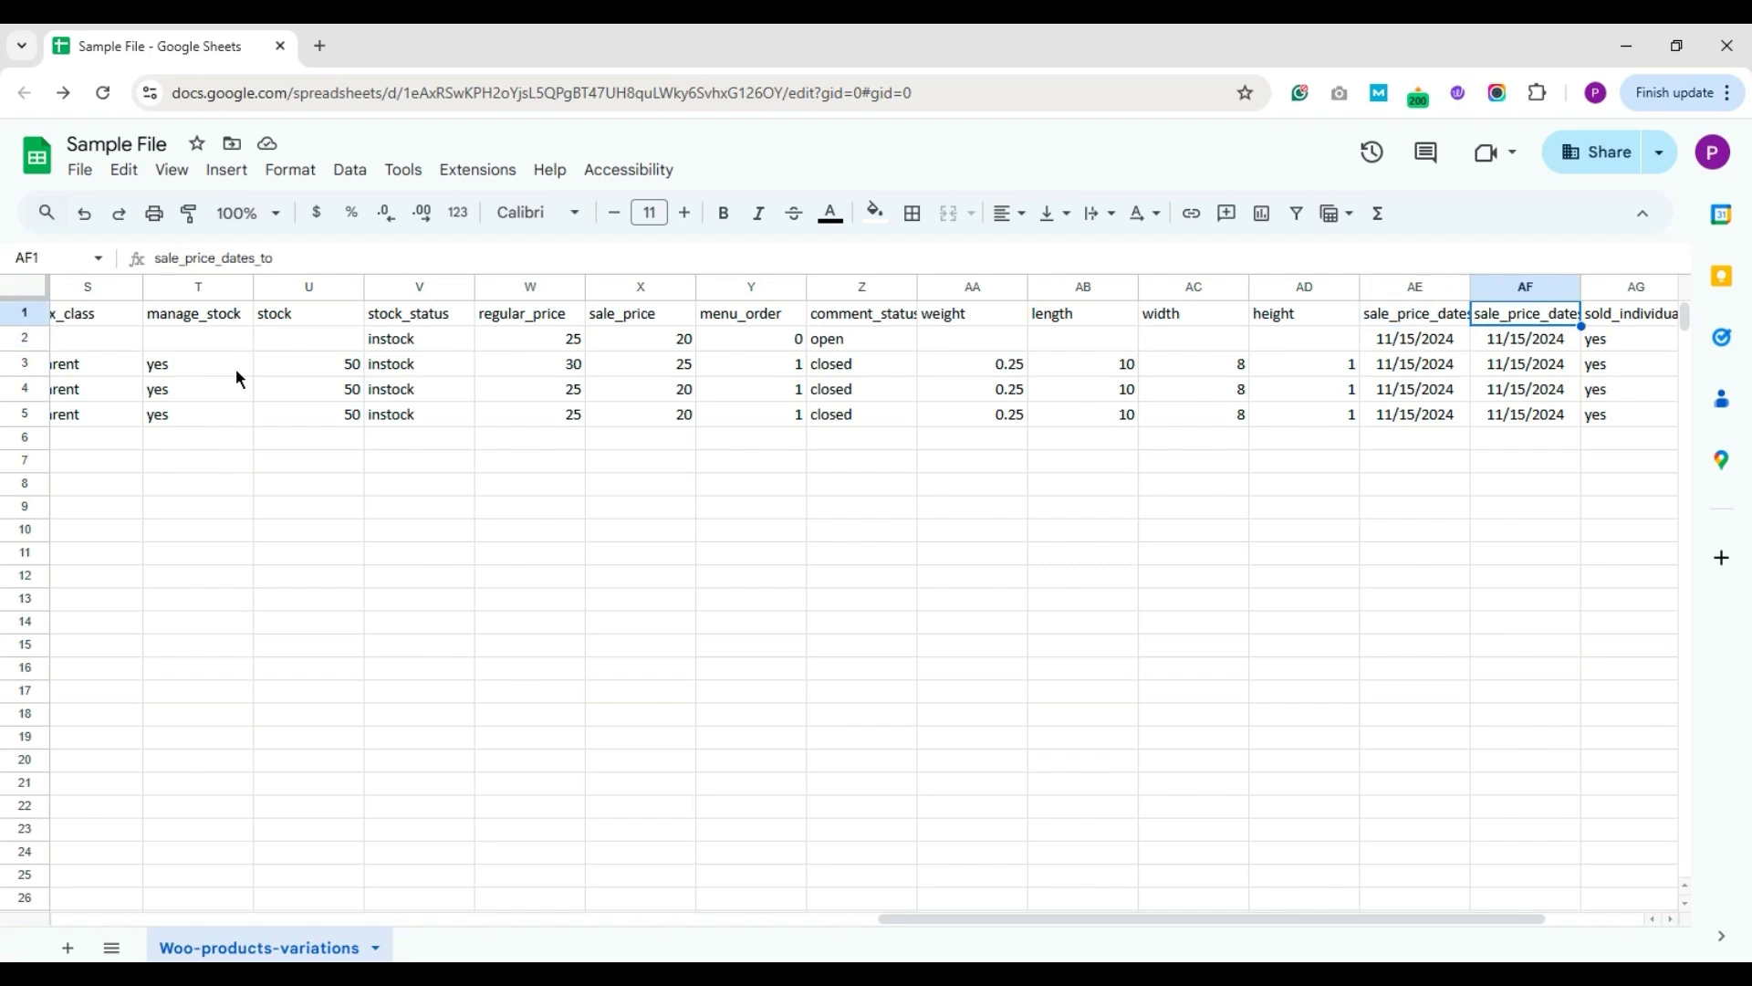
key(Down)
key(Up)
- Go through the sold_individually, backorders and parent headers
key(Right)
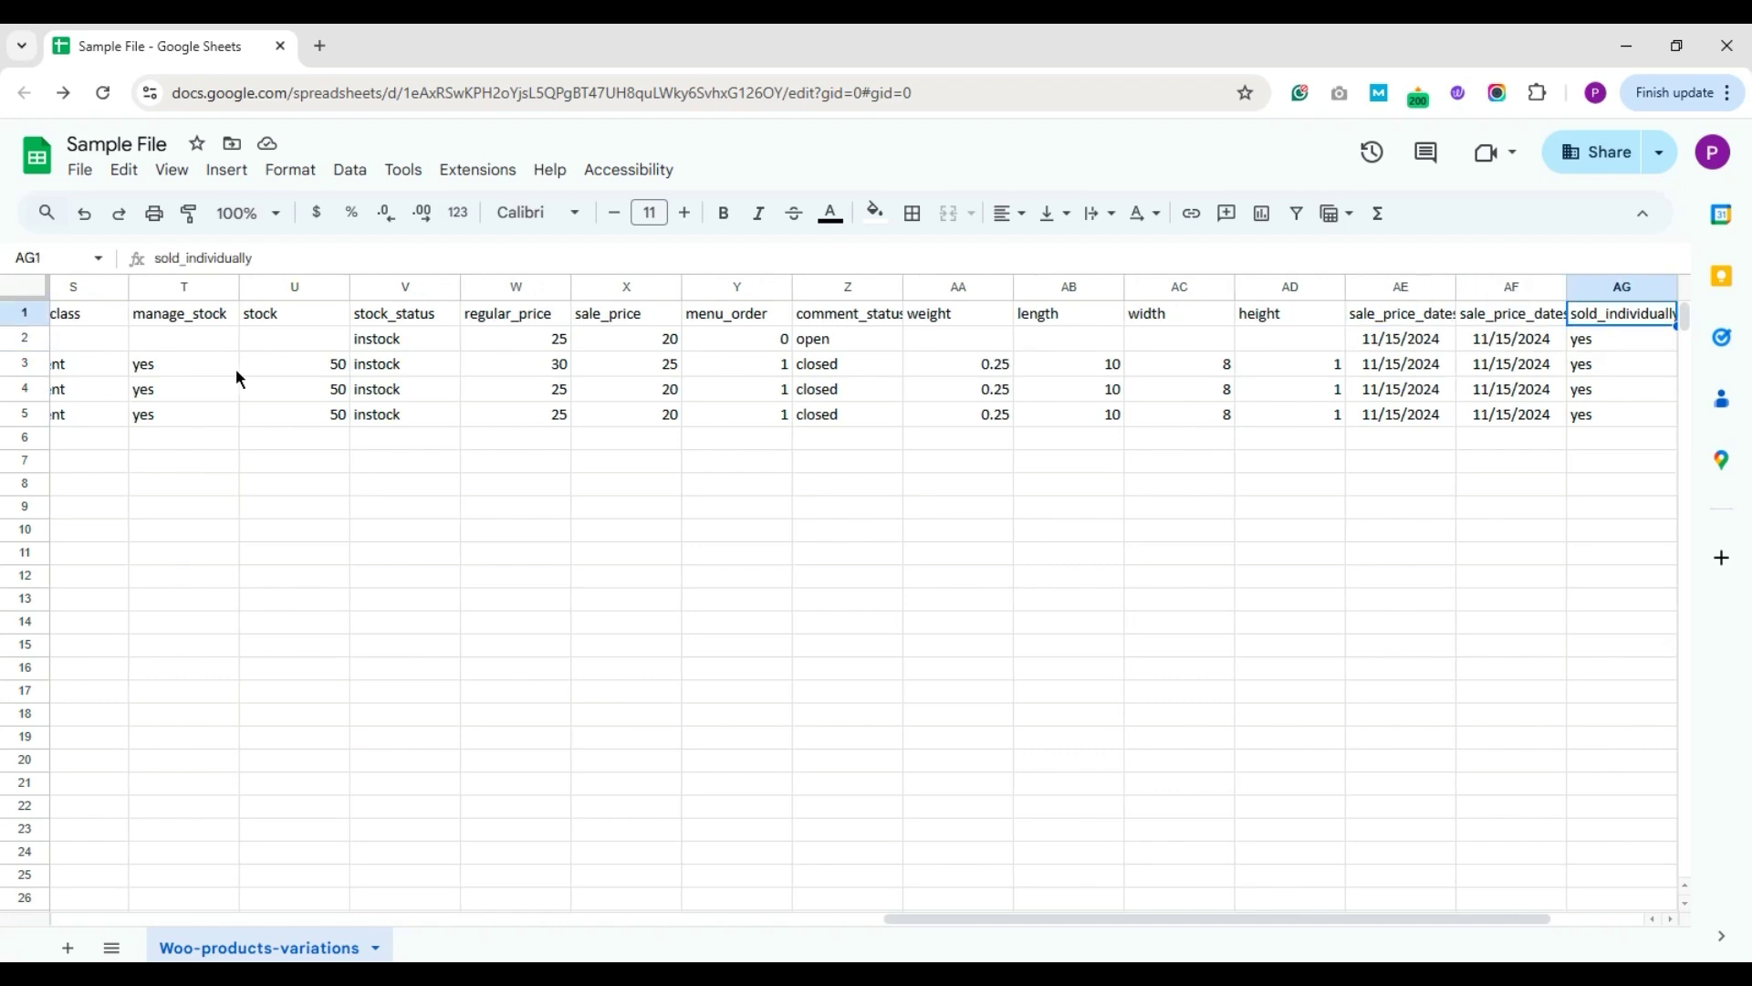
key(Right)
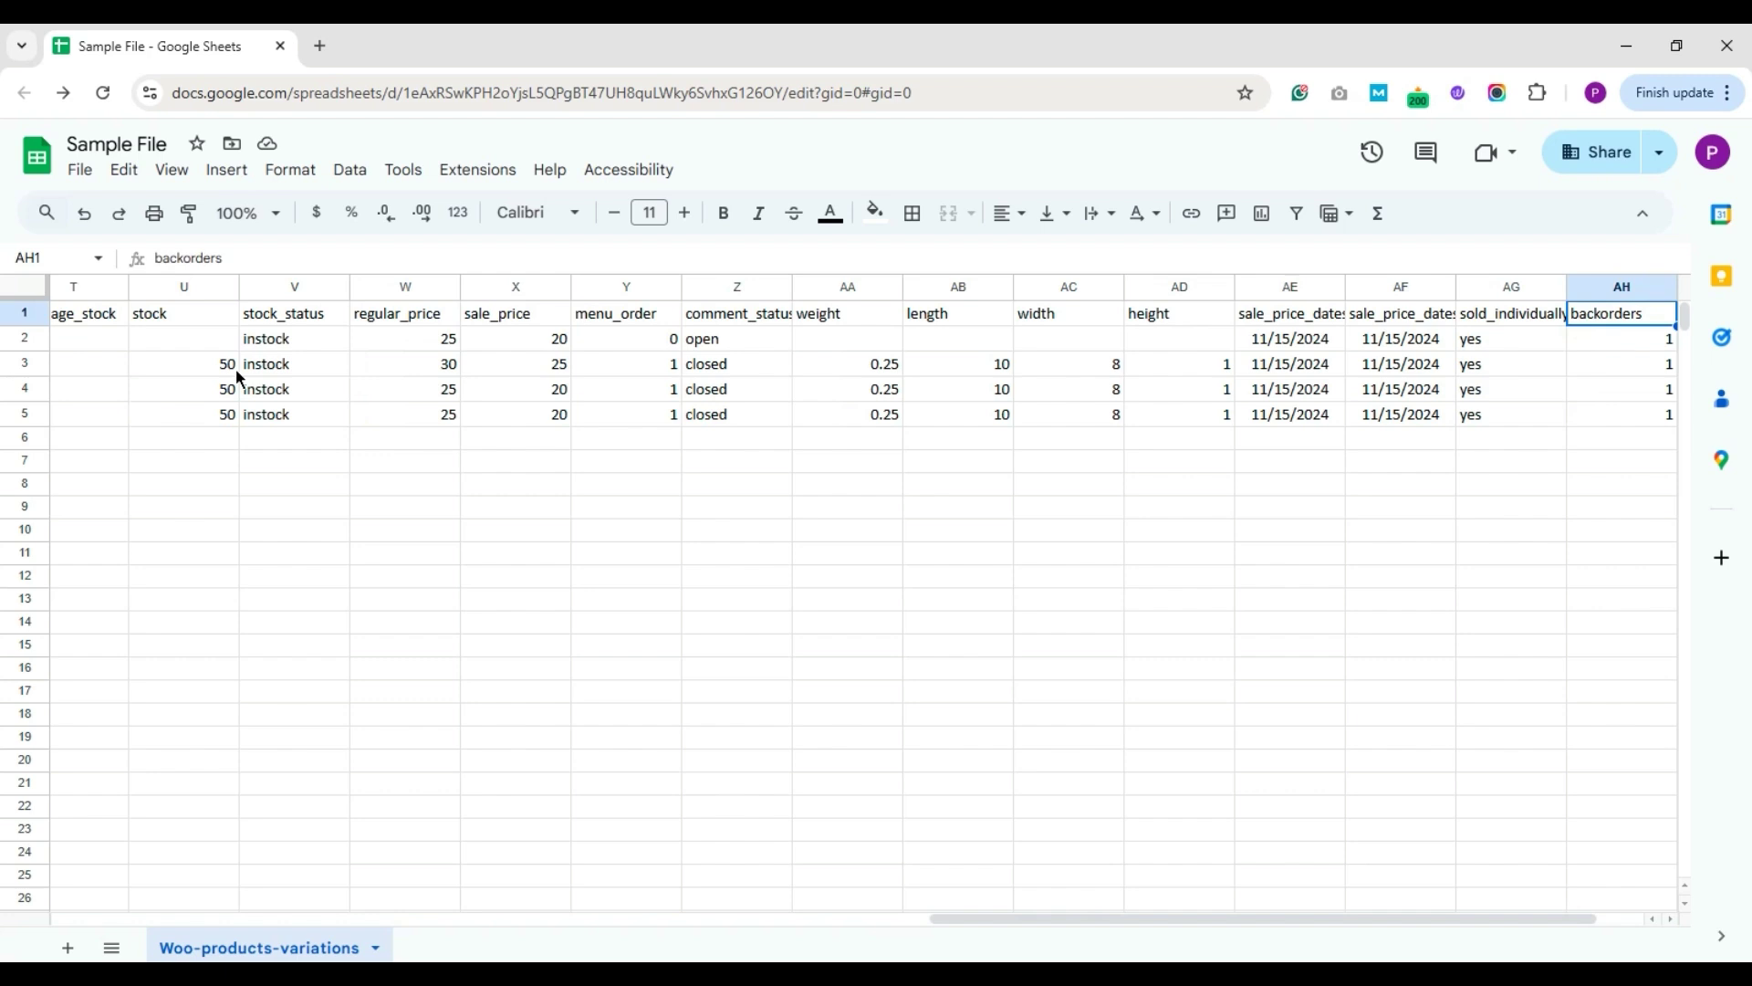
key(Right)
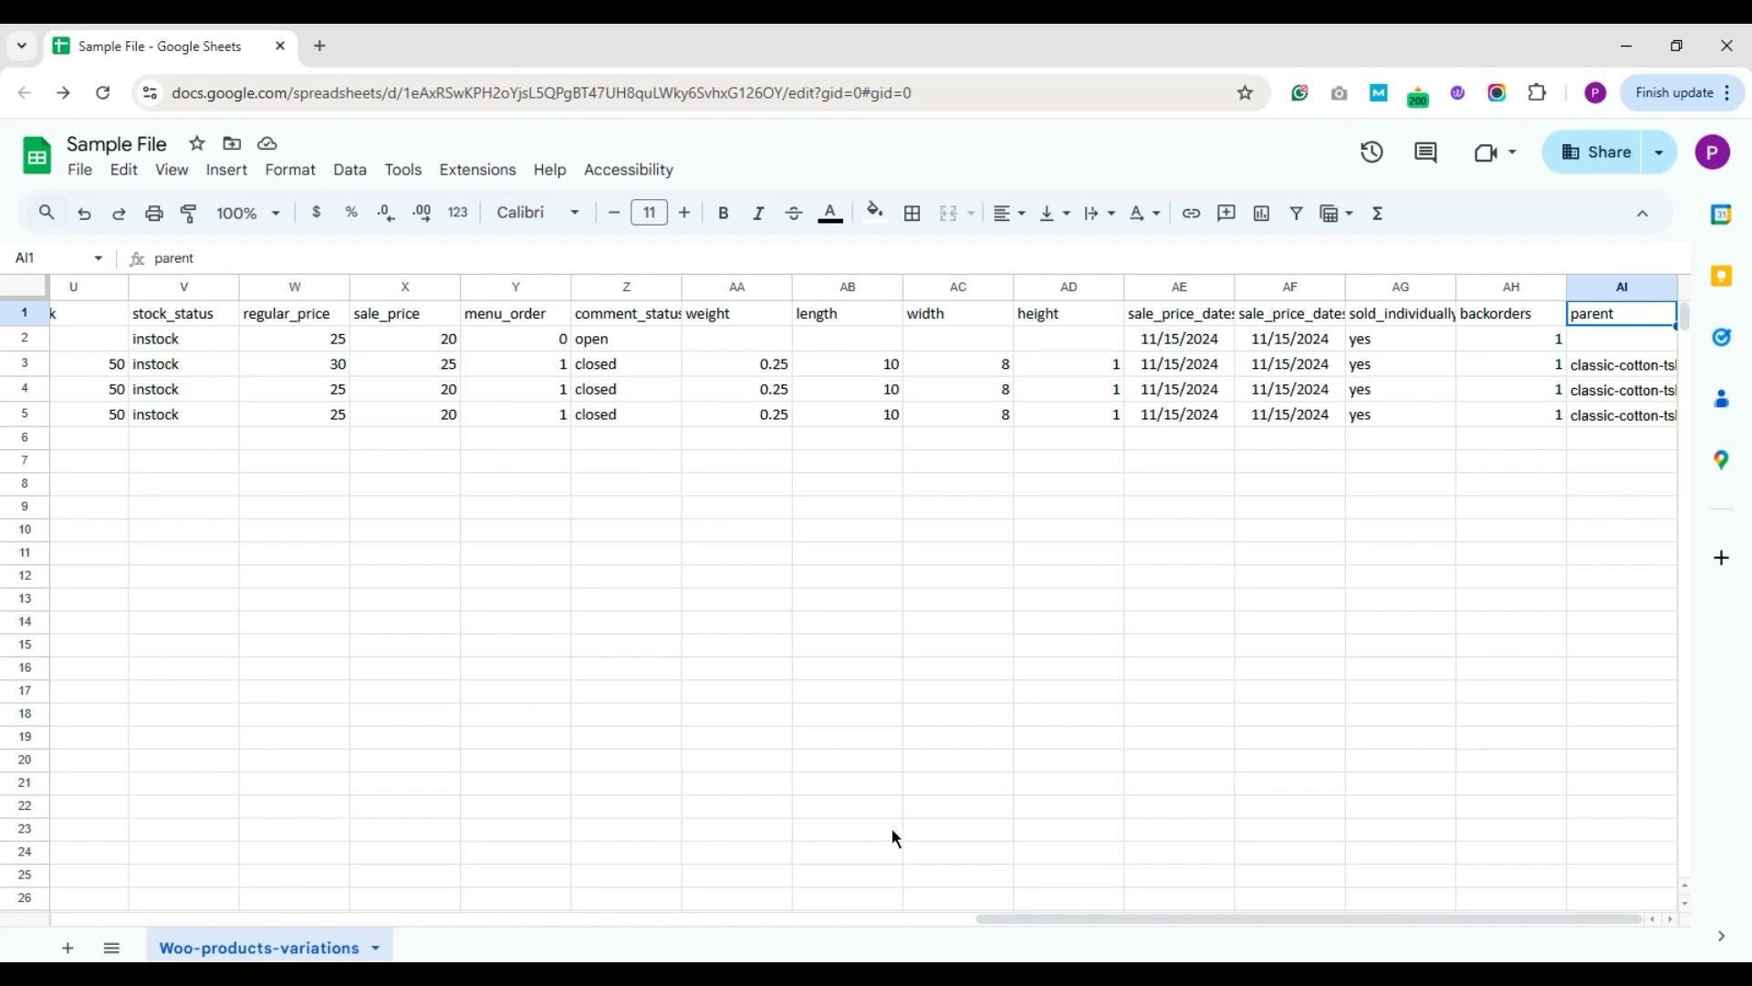
- Compare the first variation's parent value in row 3 with the parent product's PRODUCTSKU in row 2
click(1128, 911)
click(1611, 376)
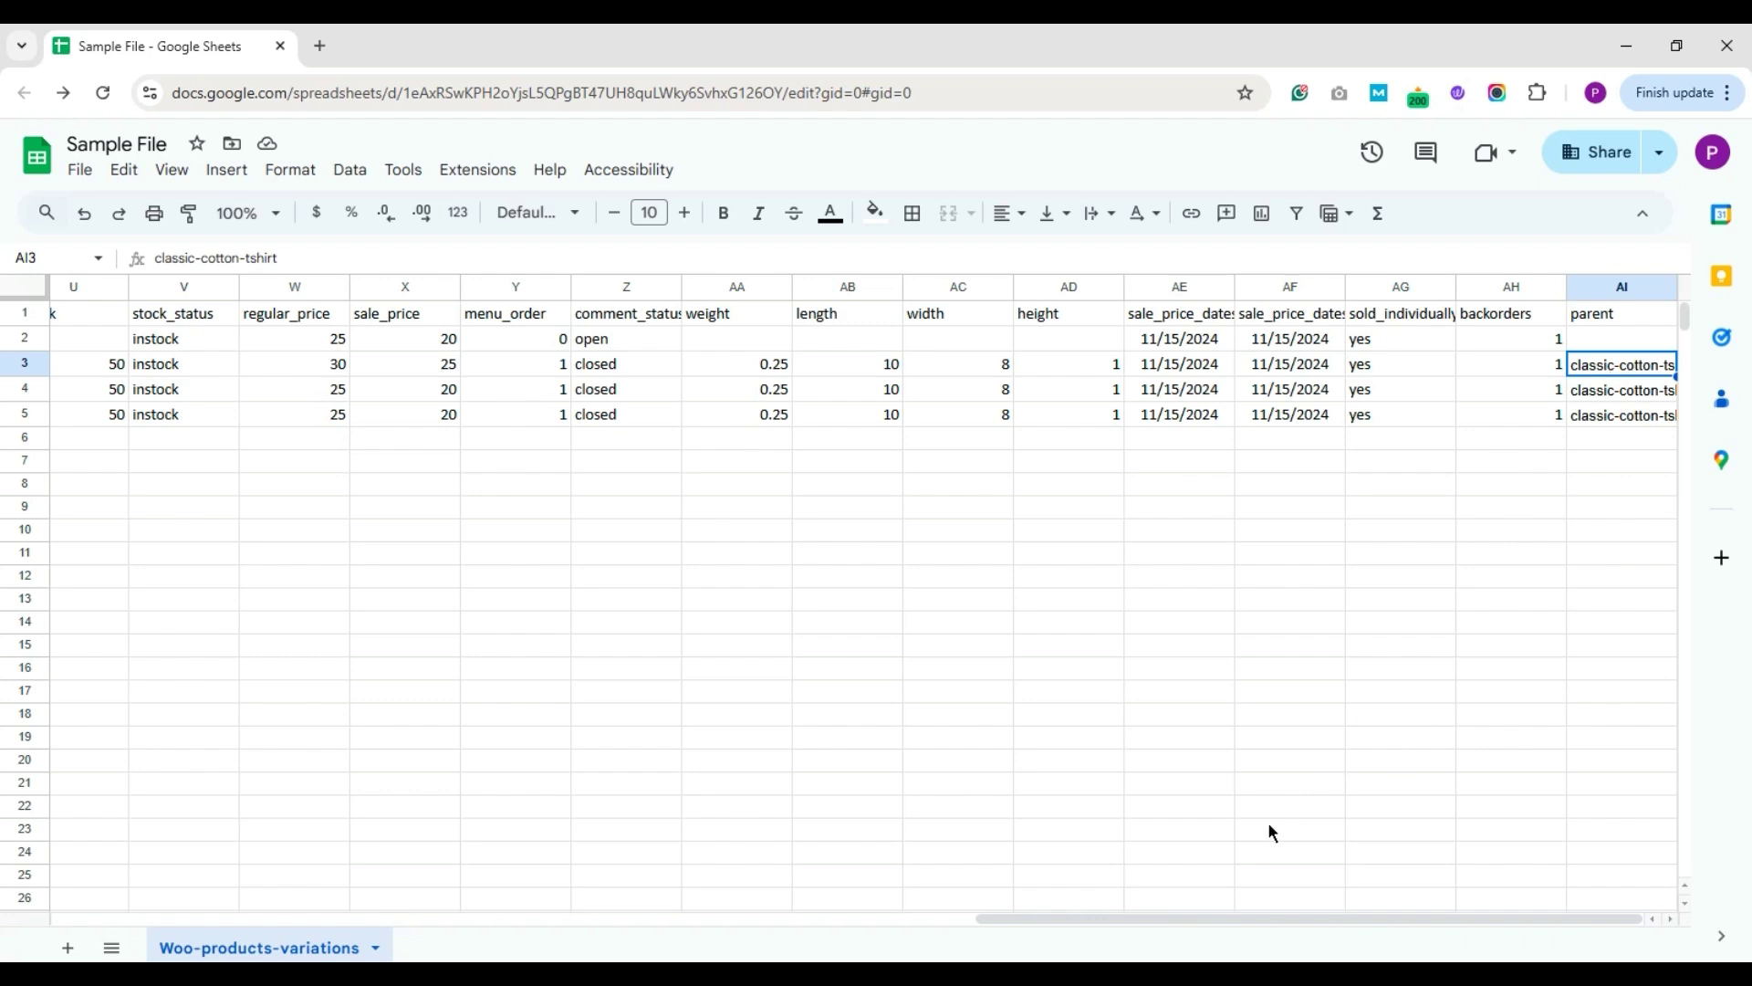
drag(1243, 921, 623, 922)
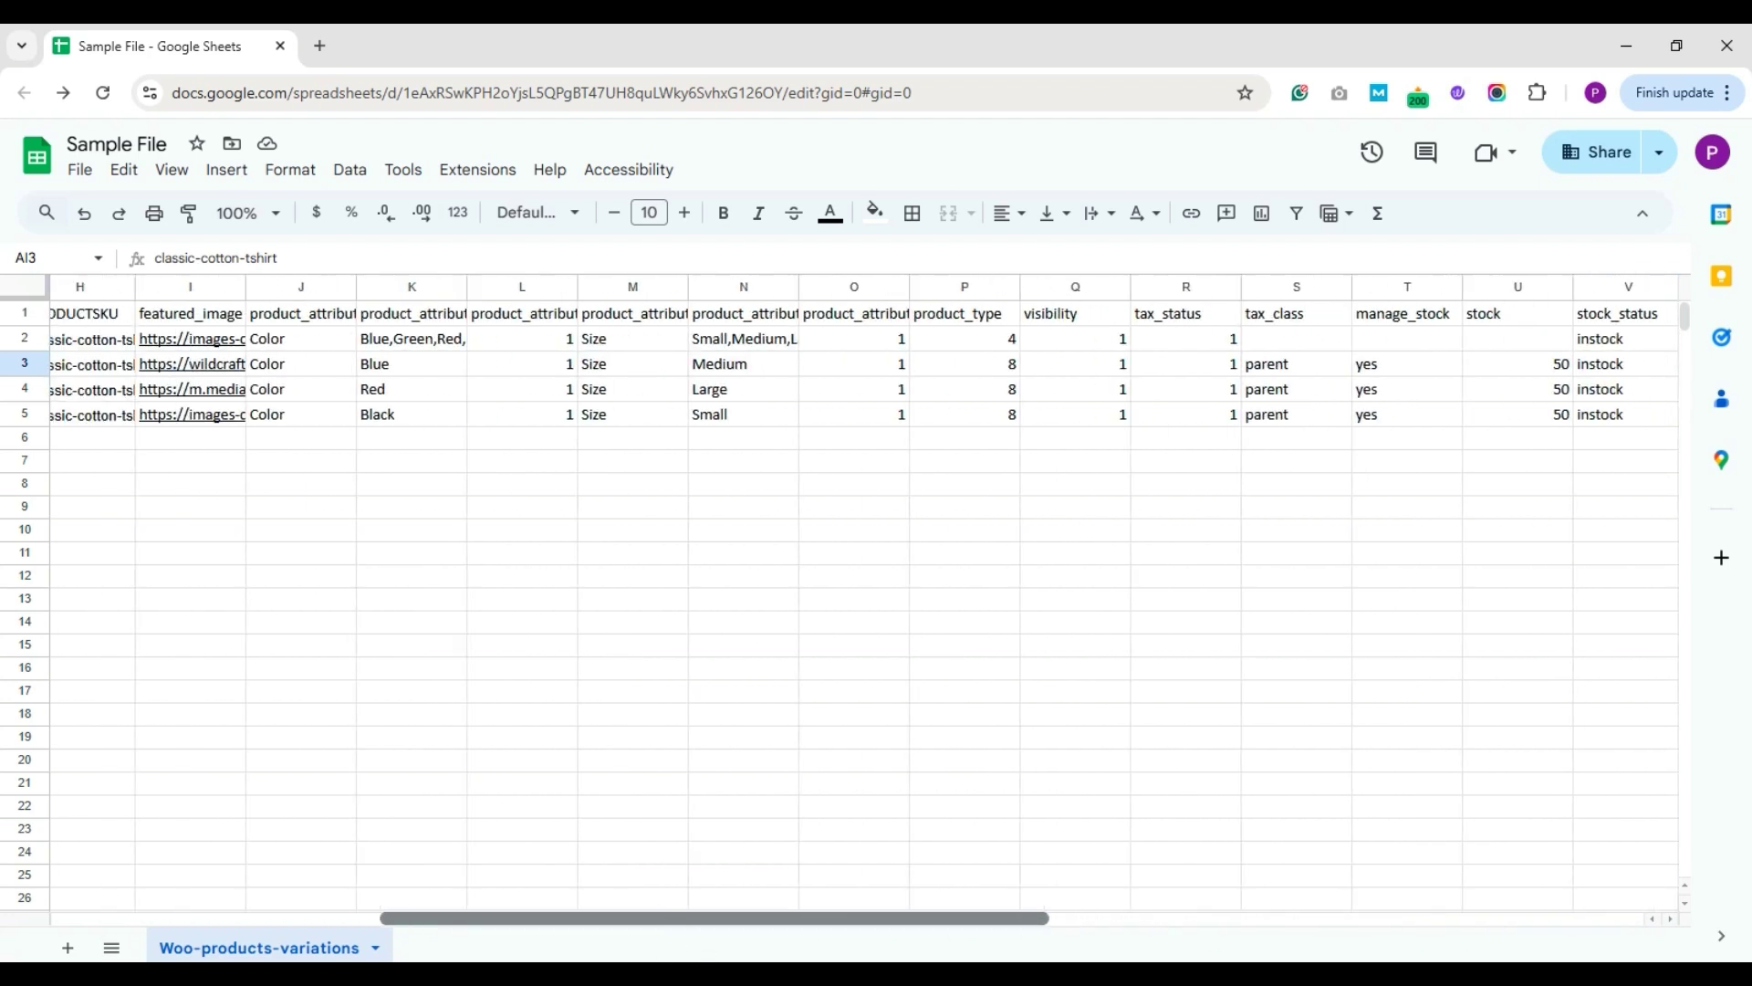
scroll(432, 527, left, 5)
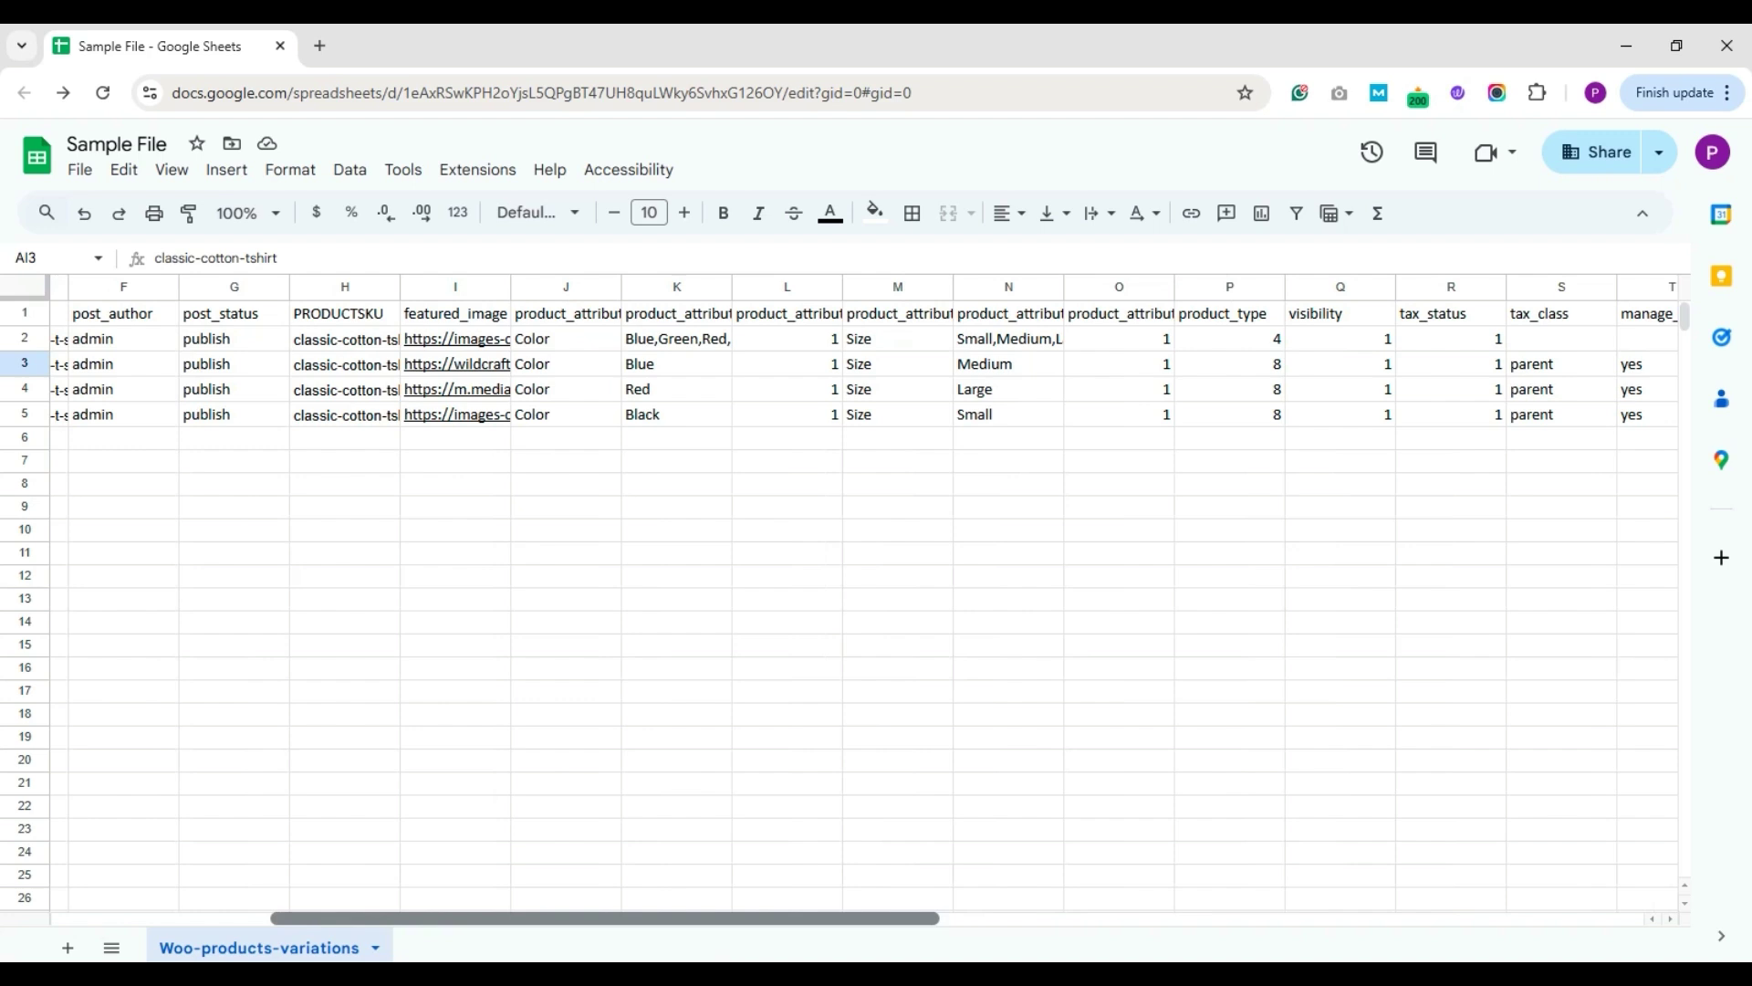
click(385, 337)
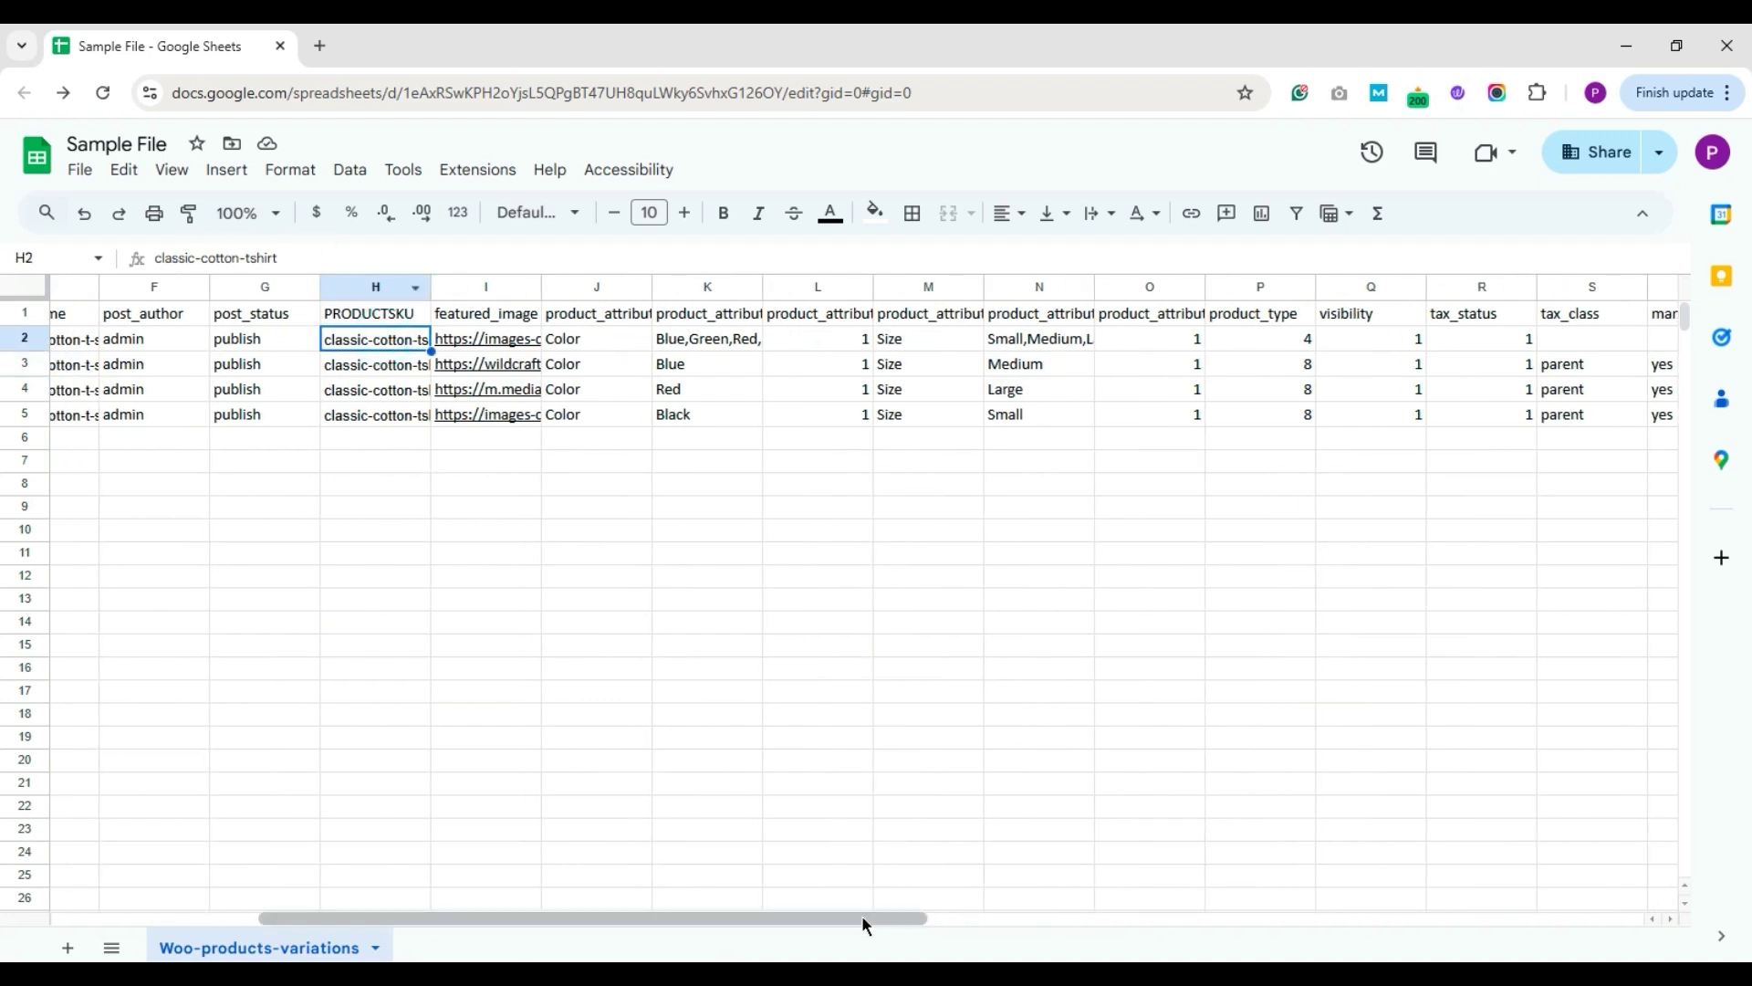
- Review the parent column values of the three variations in rows 3 to 5
drag(864, 918, 1533, 954)
scroll(863, 599, right, 1)
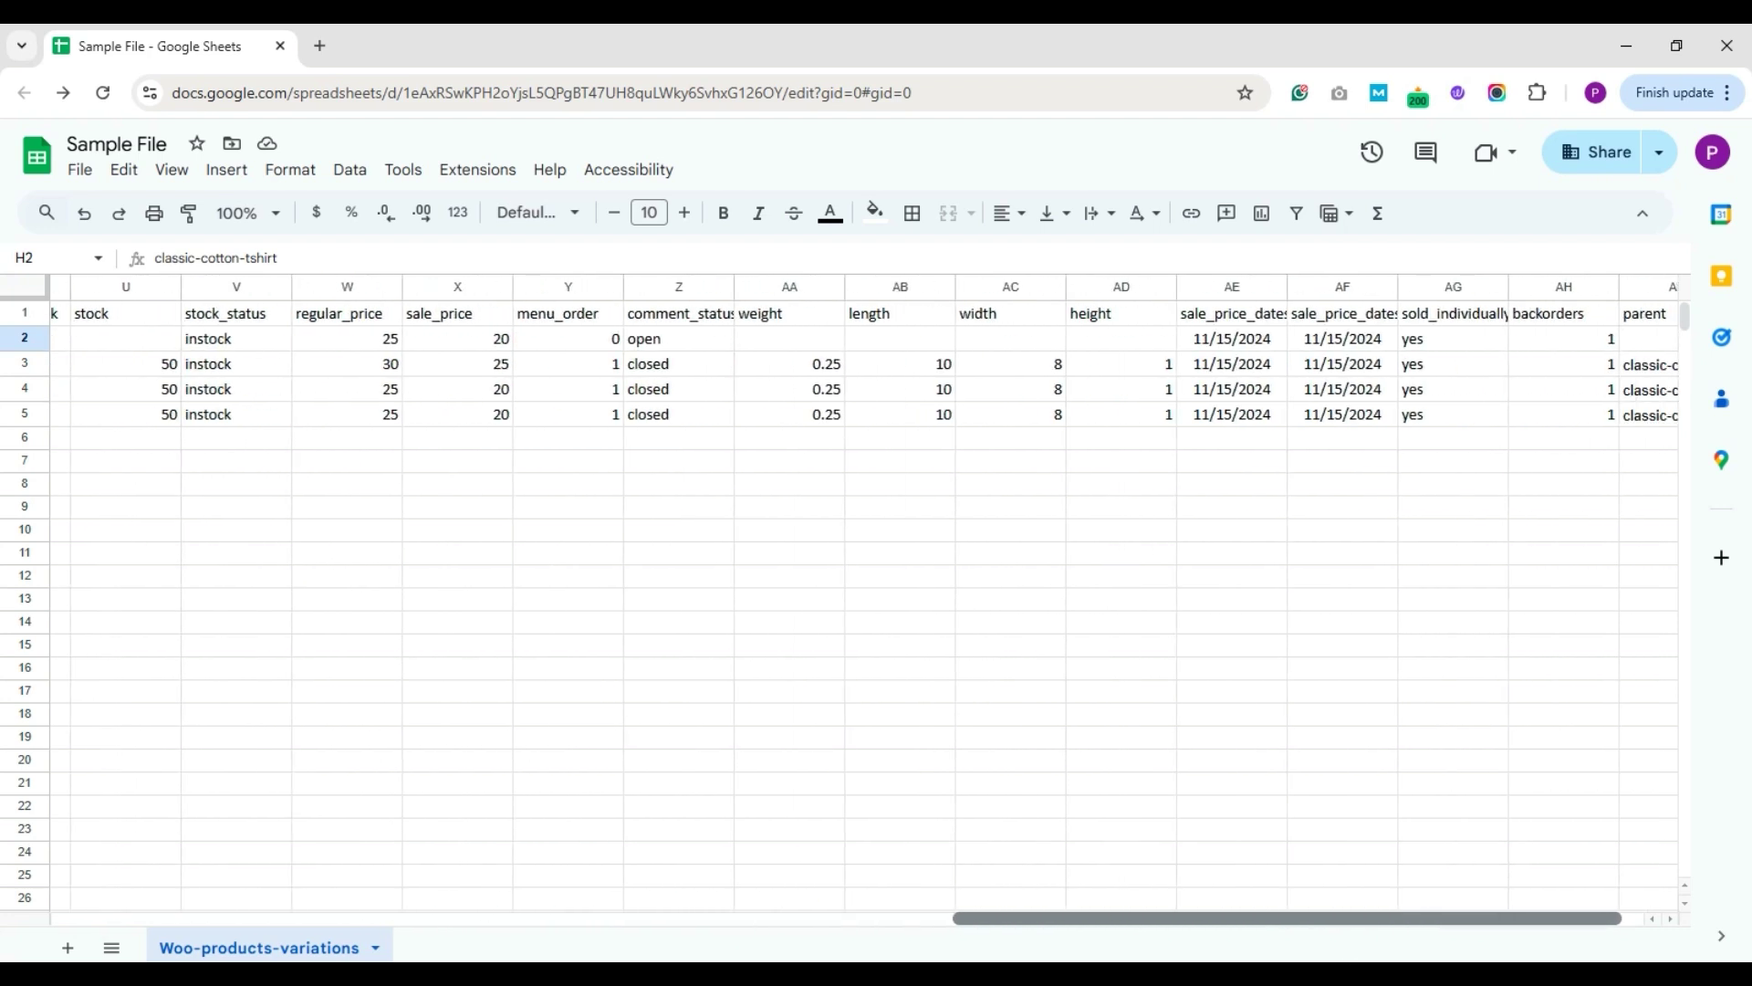
click(1610, 383)
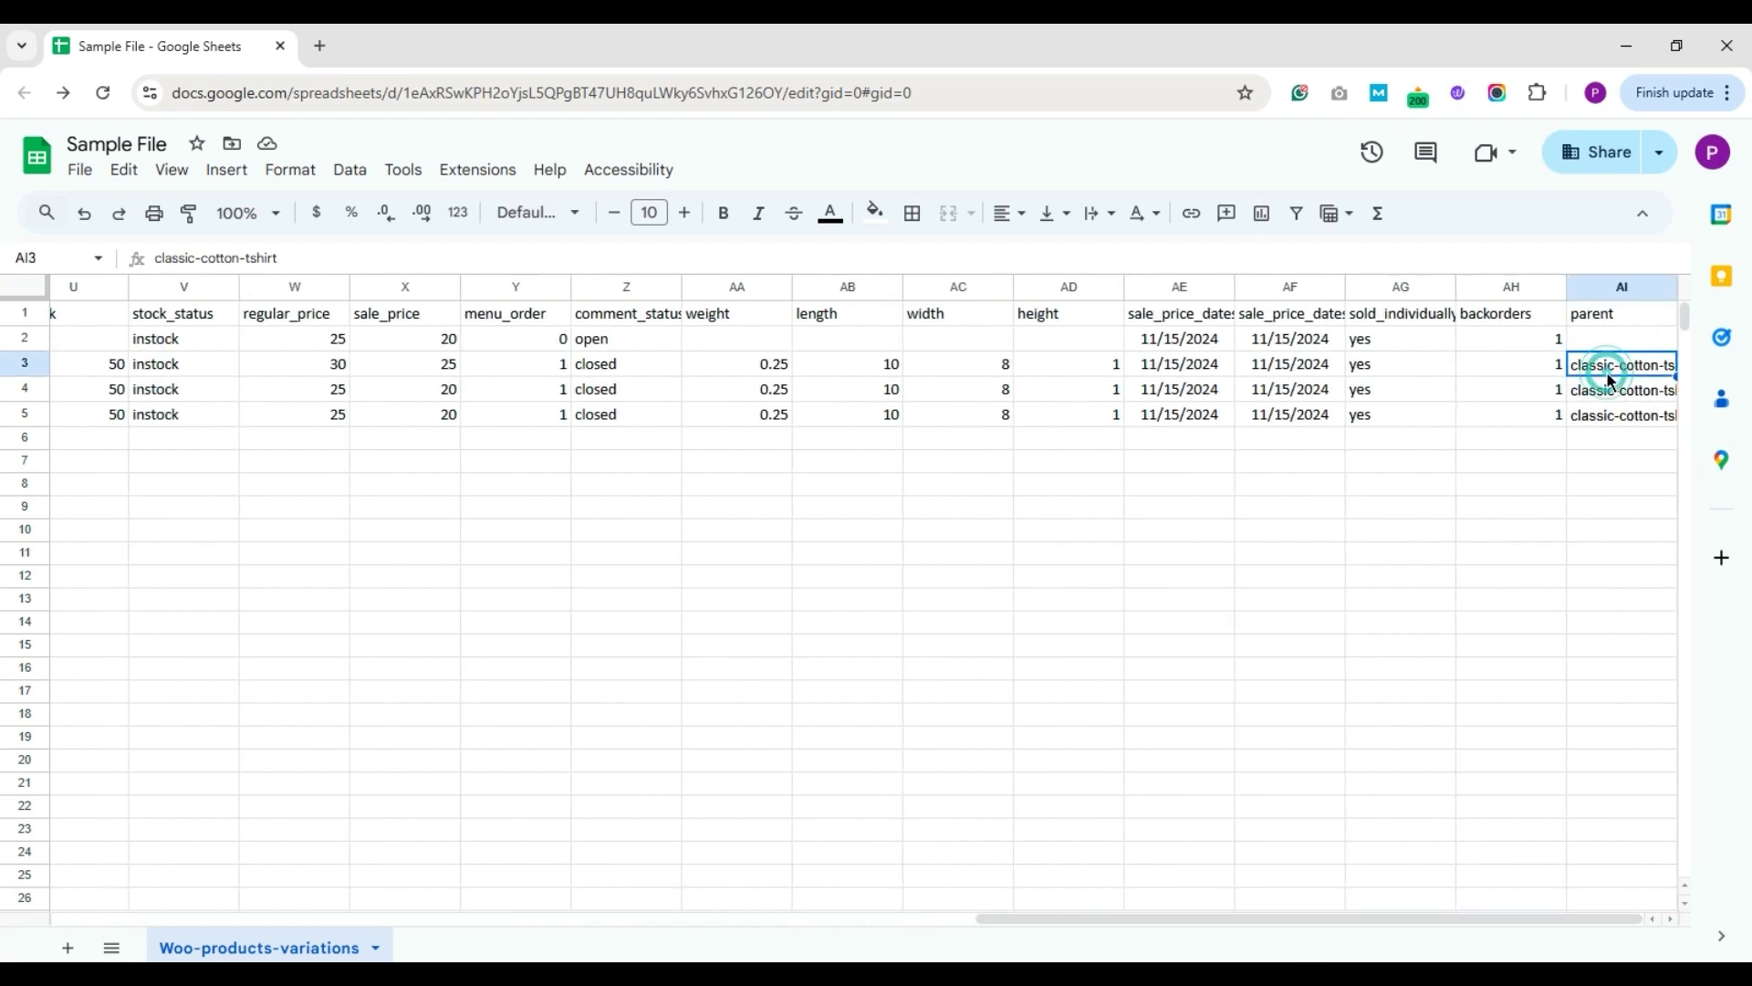
key(Down)
key(Down)
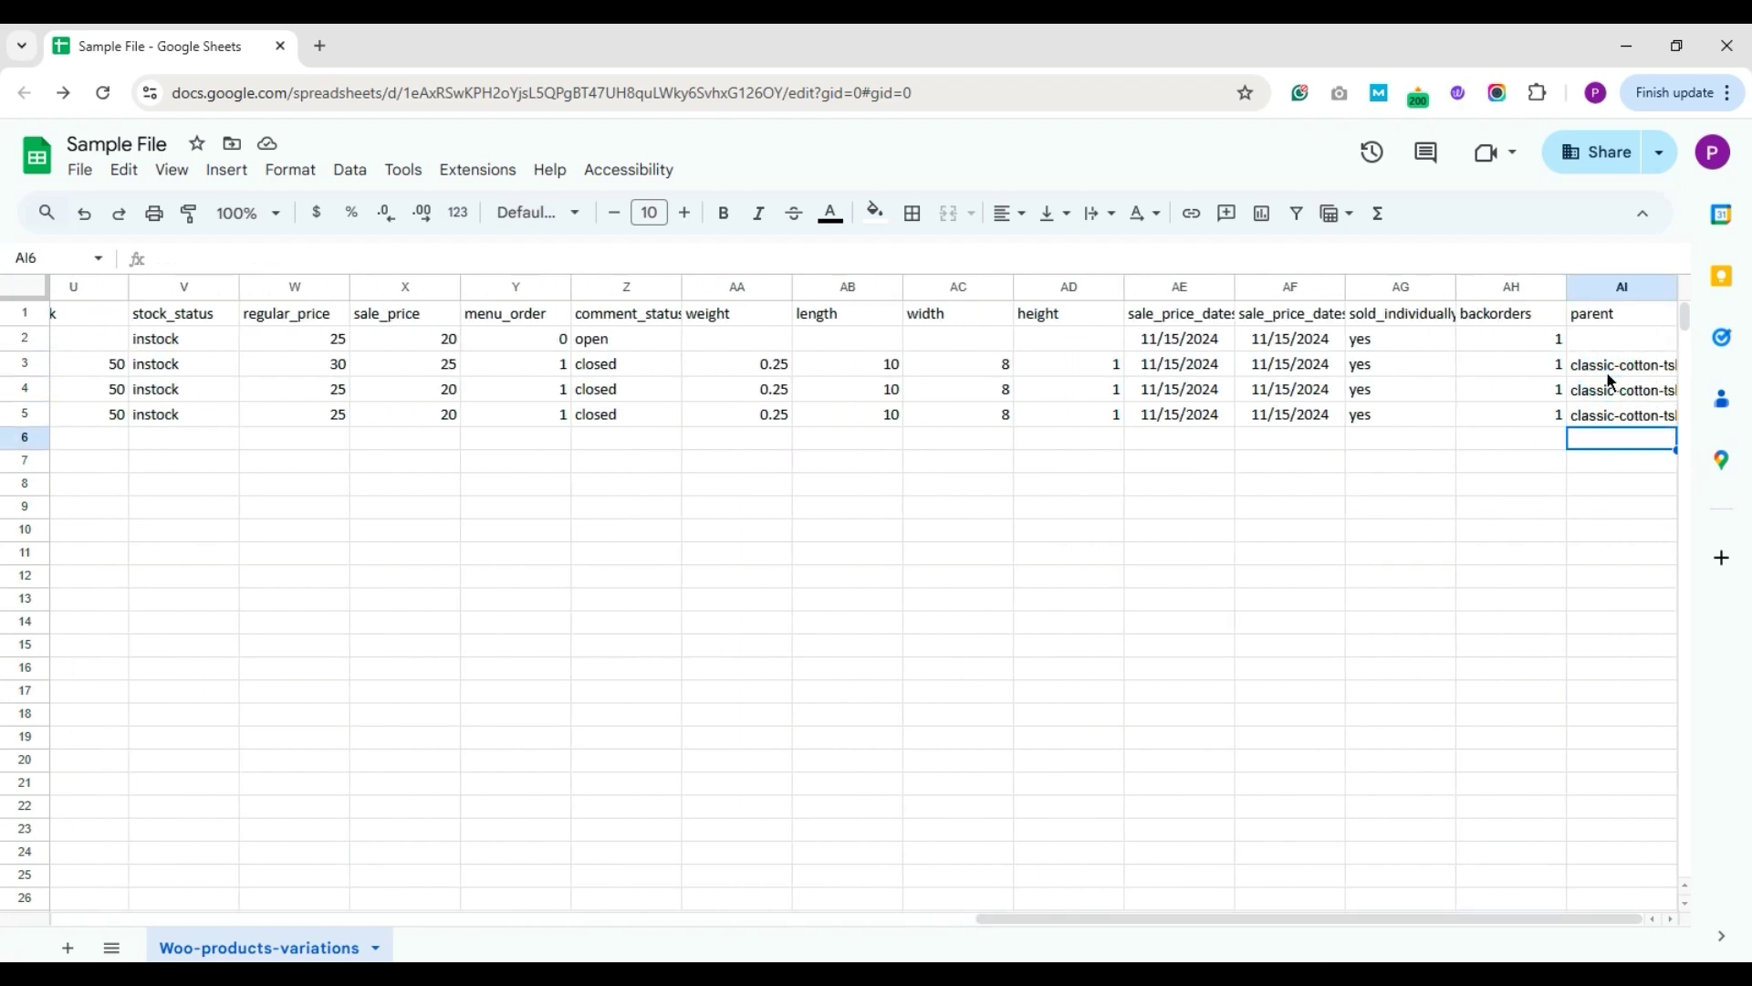
key(Up)
key(Up)
key(Up)
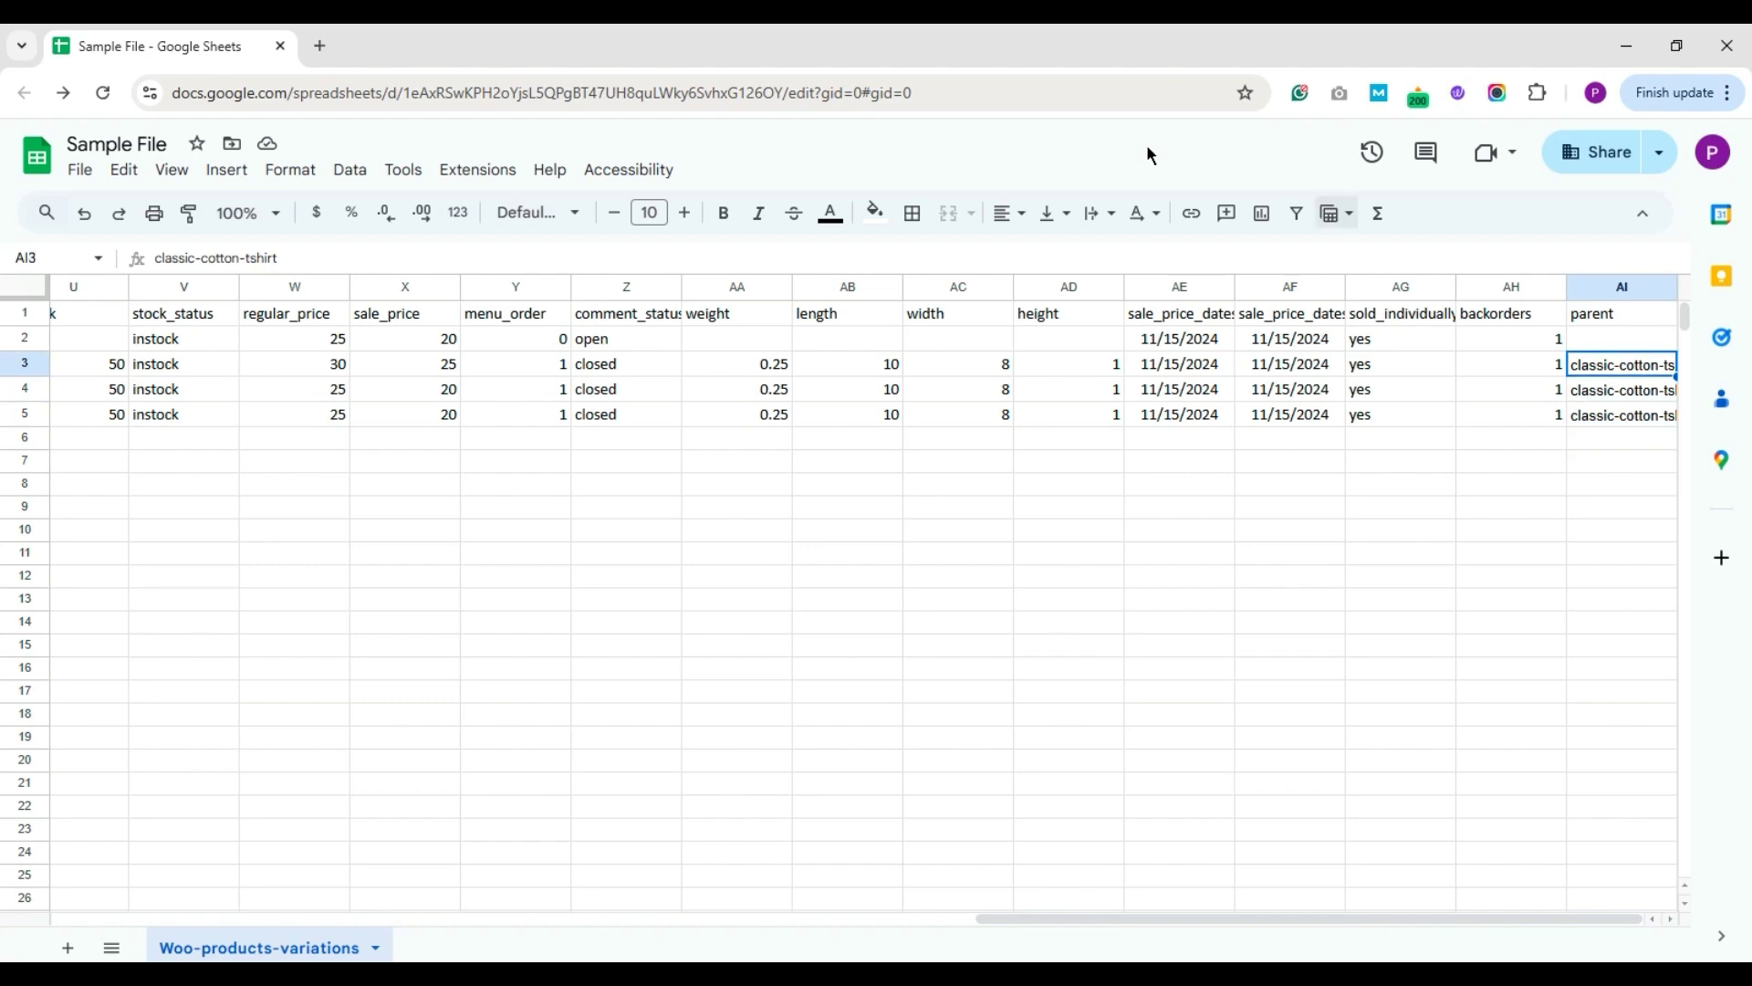
- Download the sheet as Comma Separated Values (.csv) and switch to the browser window with the WordPress Ultimate CSV Importer PRO page
click(87, 182)
mouse_move(254, 438)
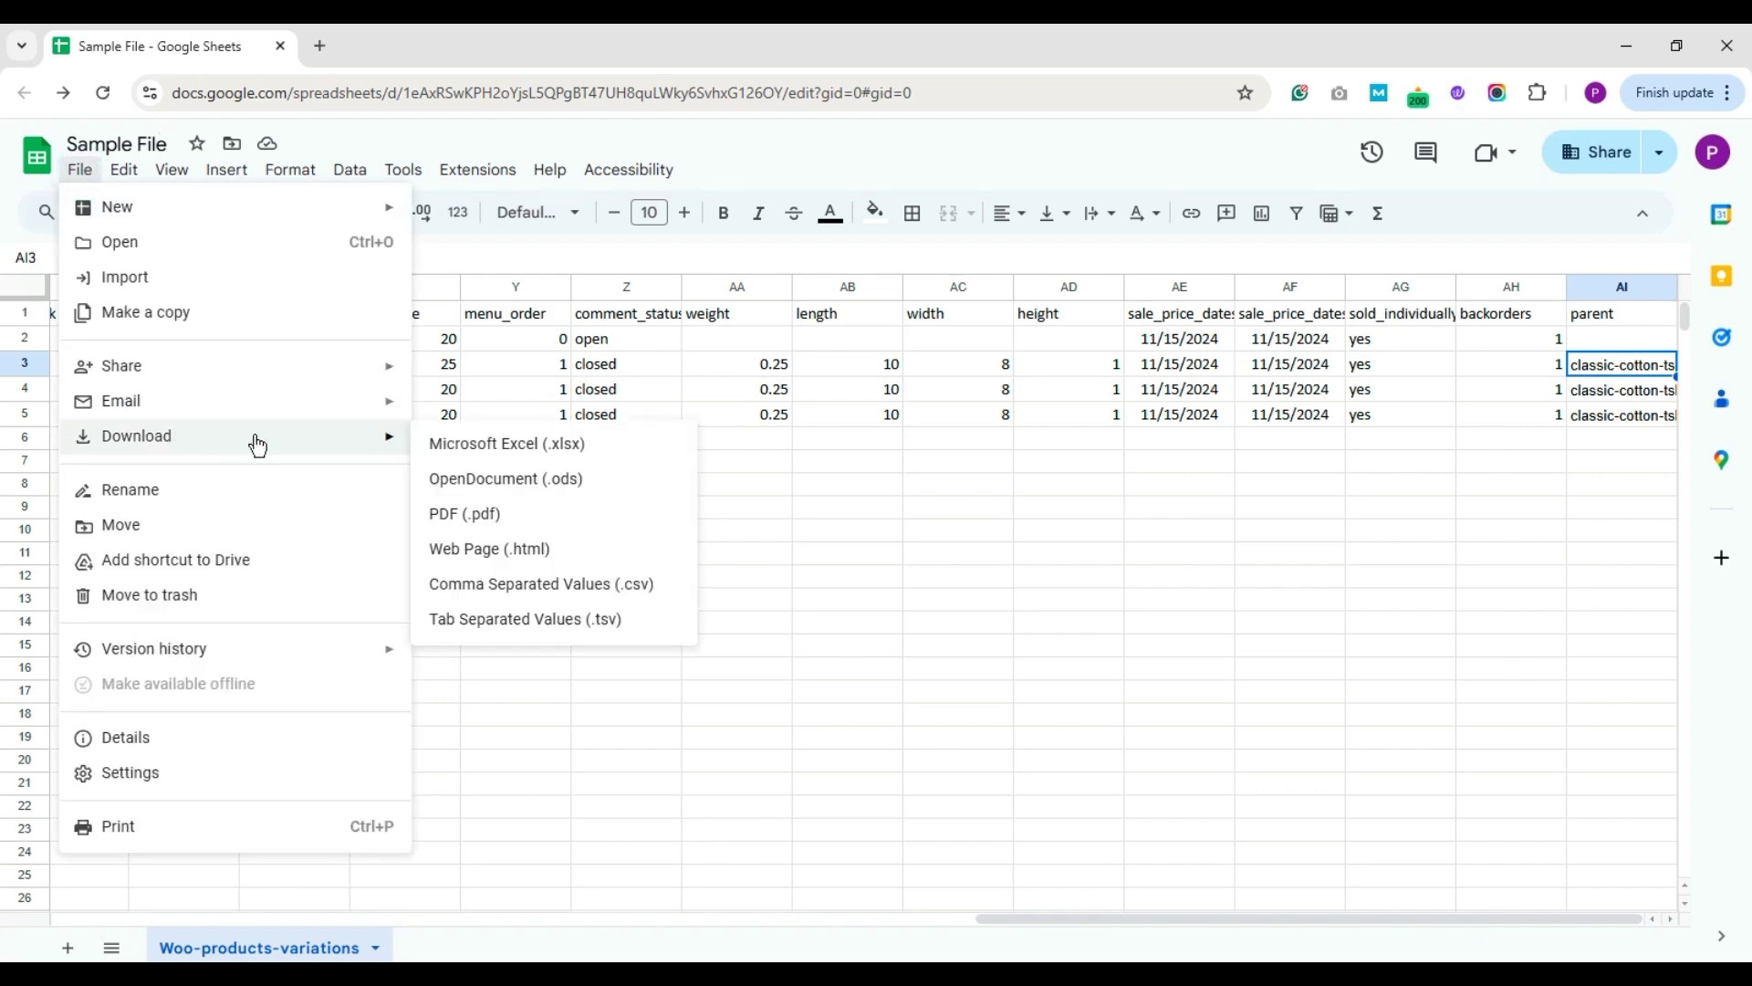
click(493, 582)
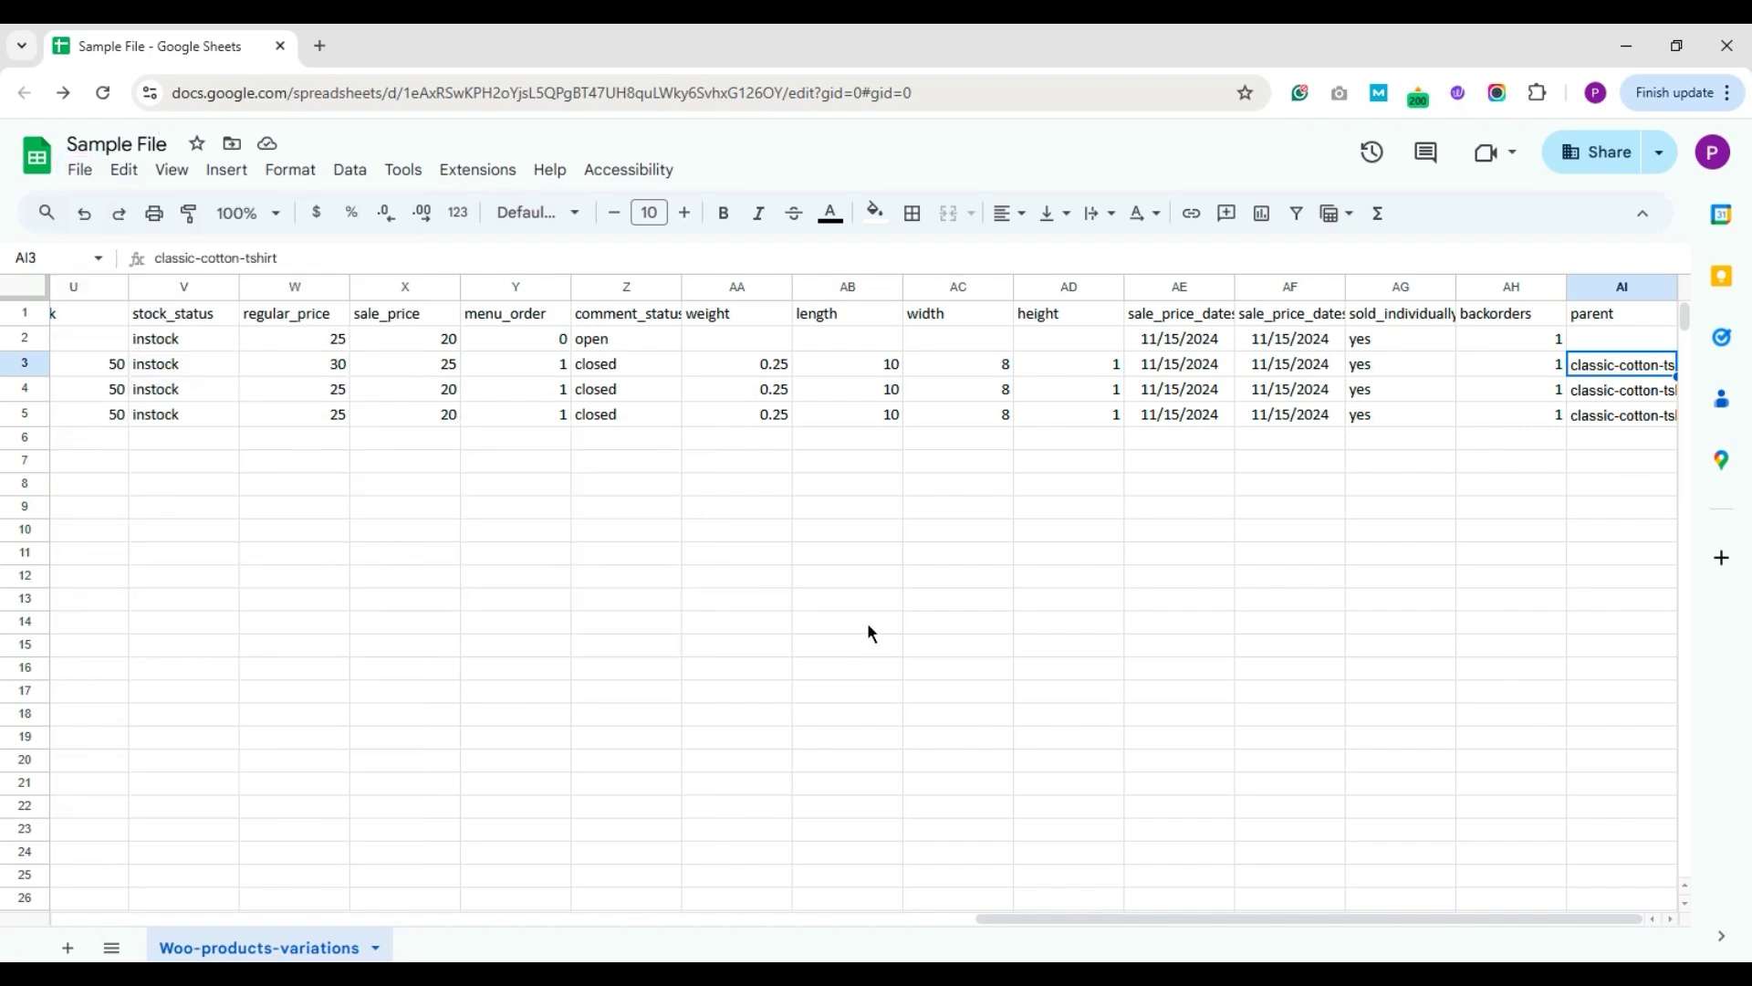
click(867, 623)
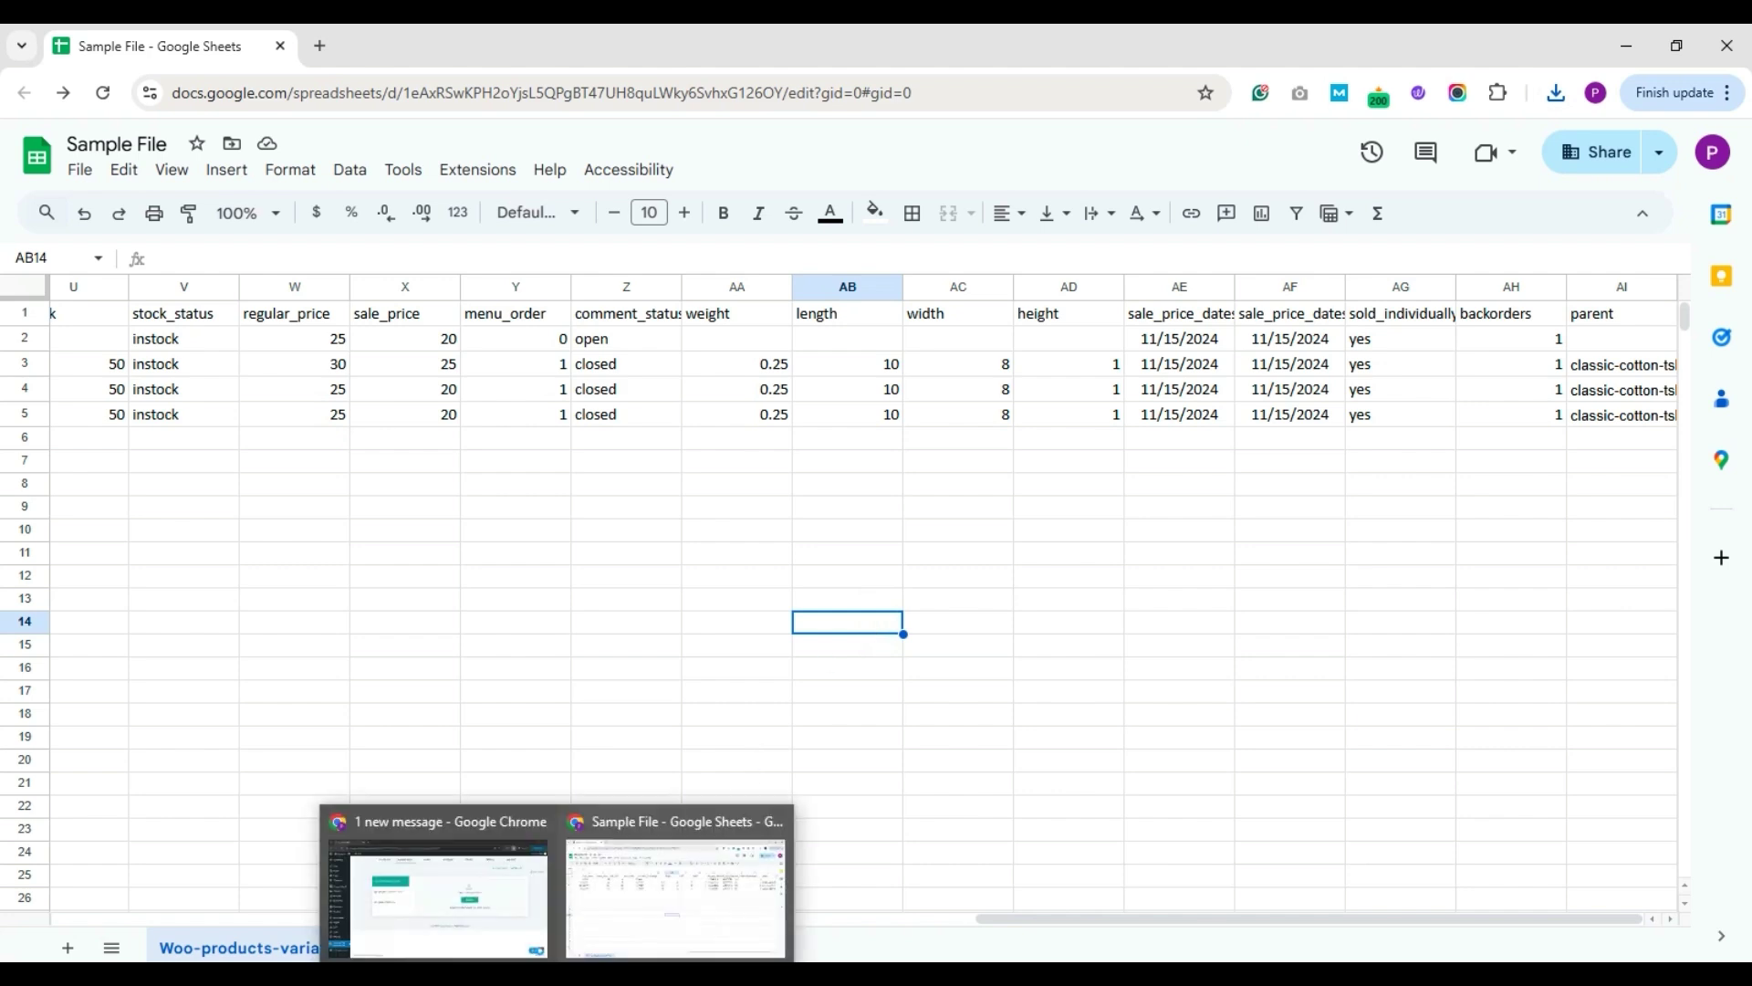
click(522, 865)
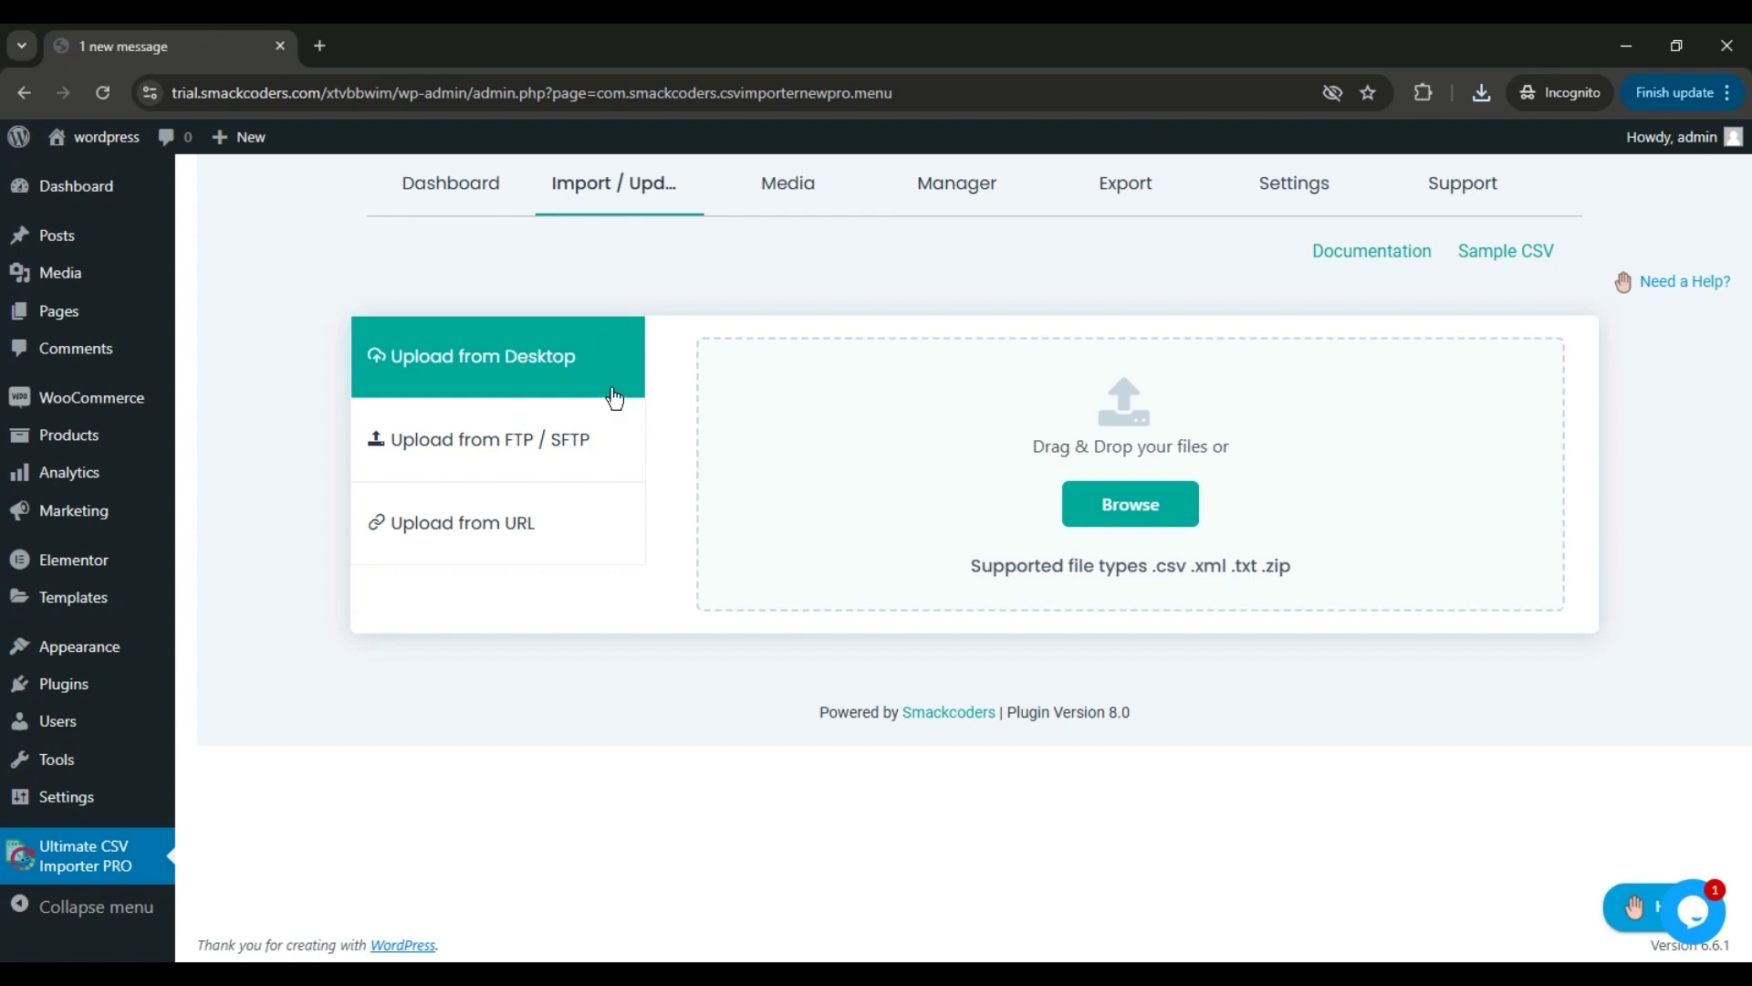
- Look through the FTP / SFTP and URL upload options, ending on the desktop upload
click(566, 463)
click(567, 502)
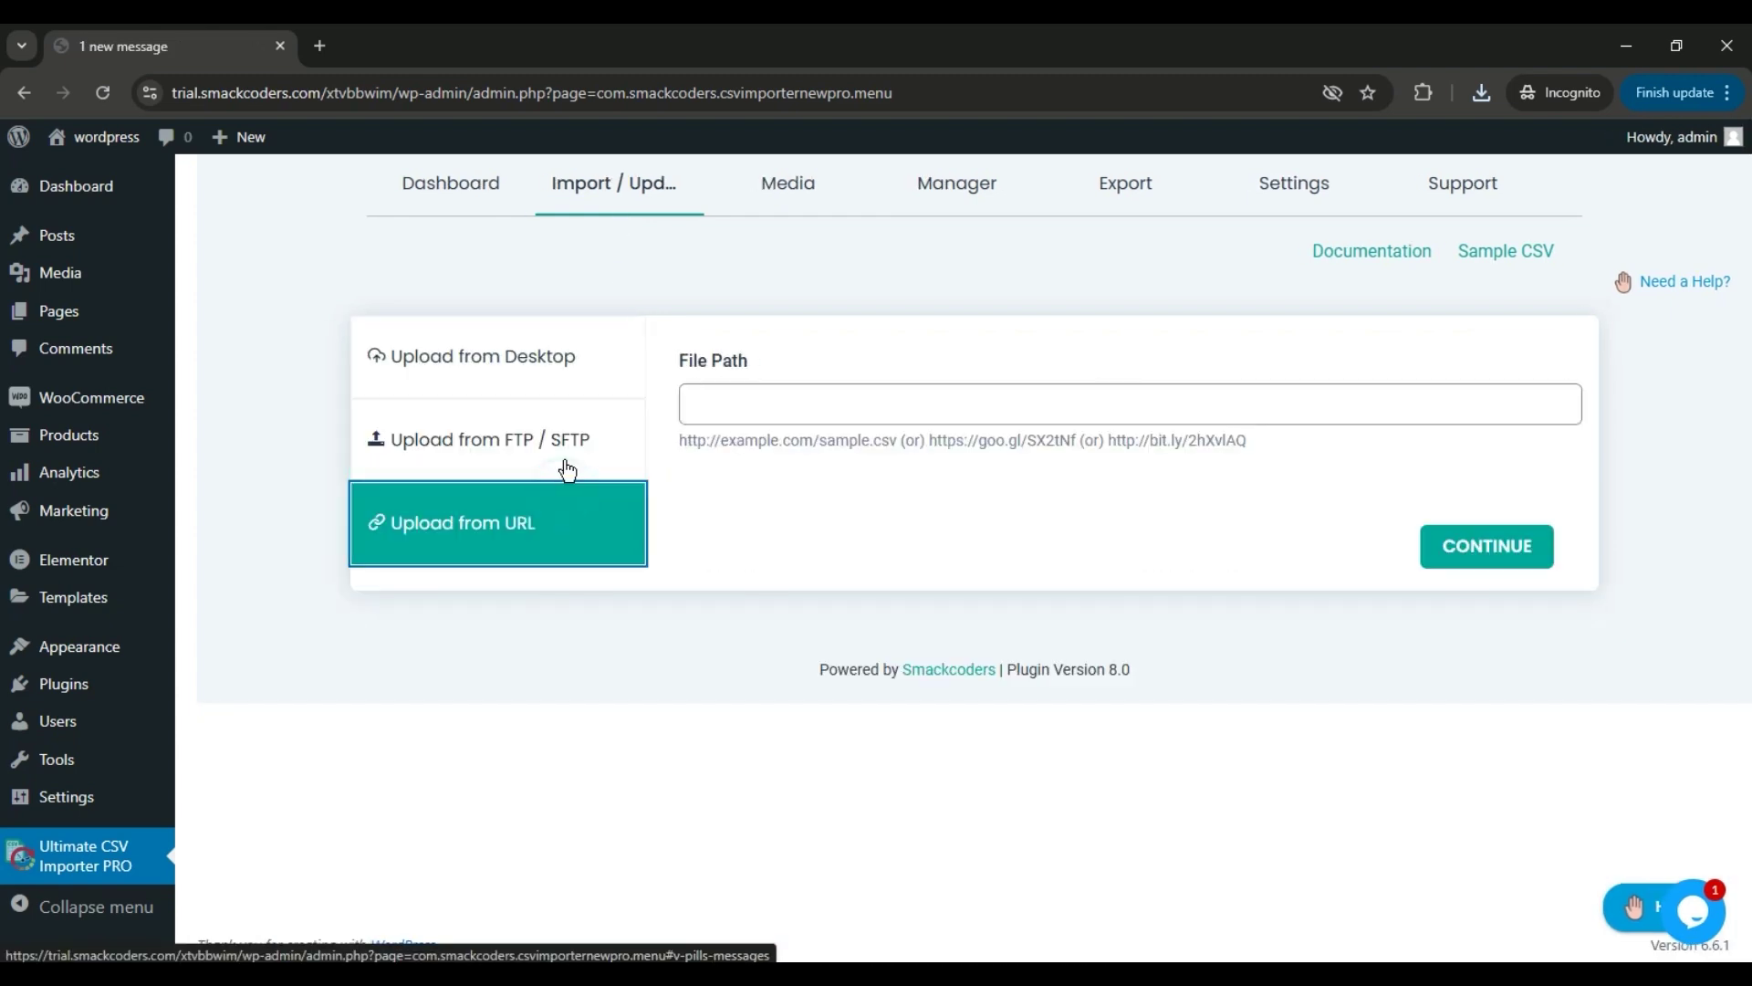
click(584, 377)
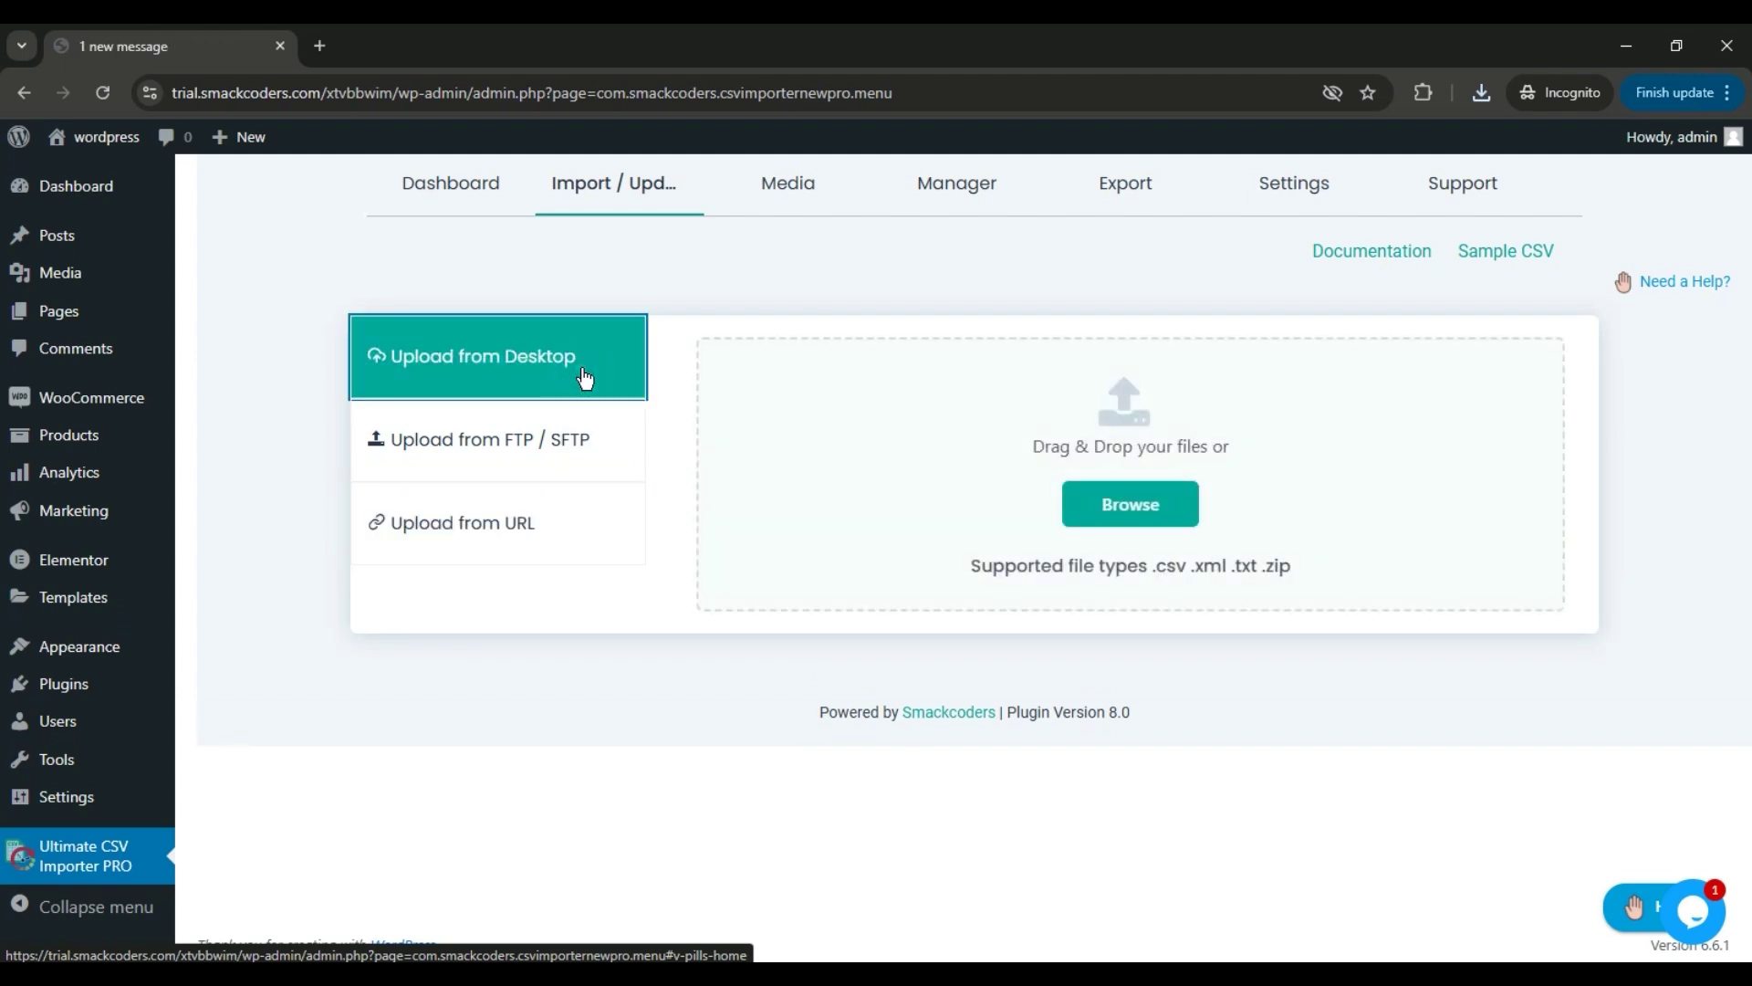
- Upload "Sample File - Woo-products-variations (1)" from the Downloads folder and set each record to import as WooCommerce Product
click(1131, 502)
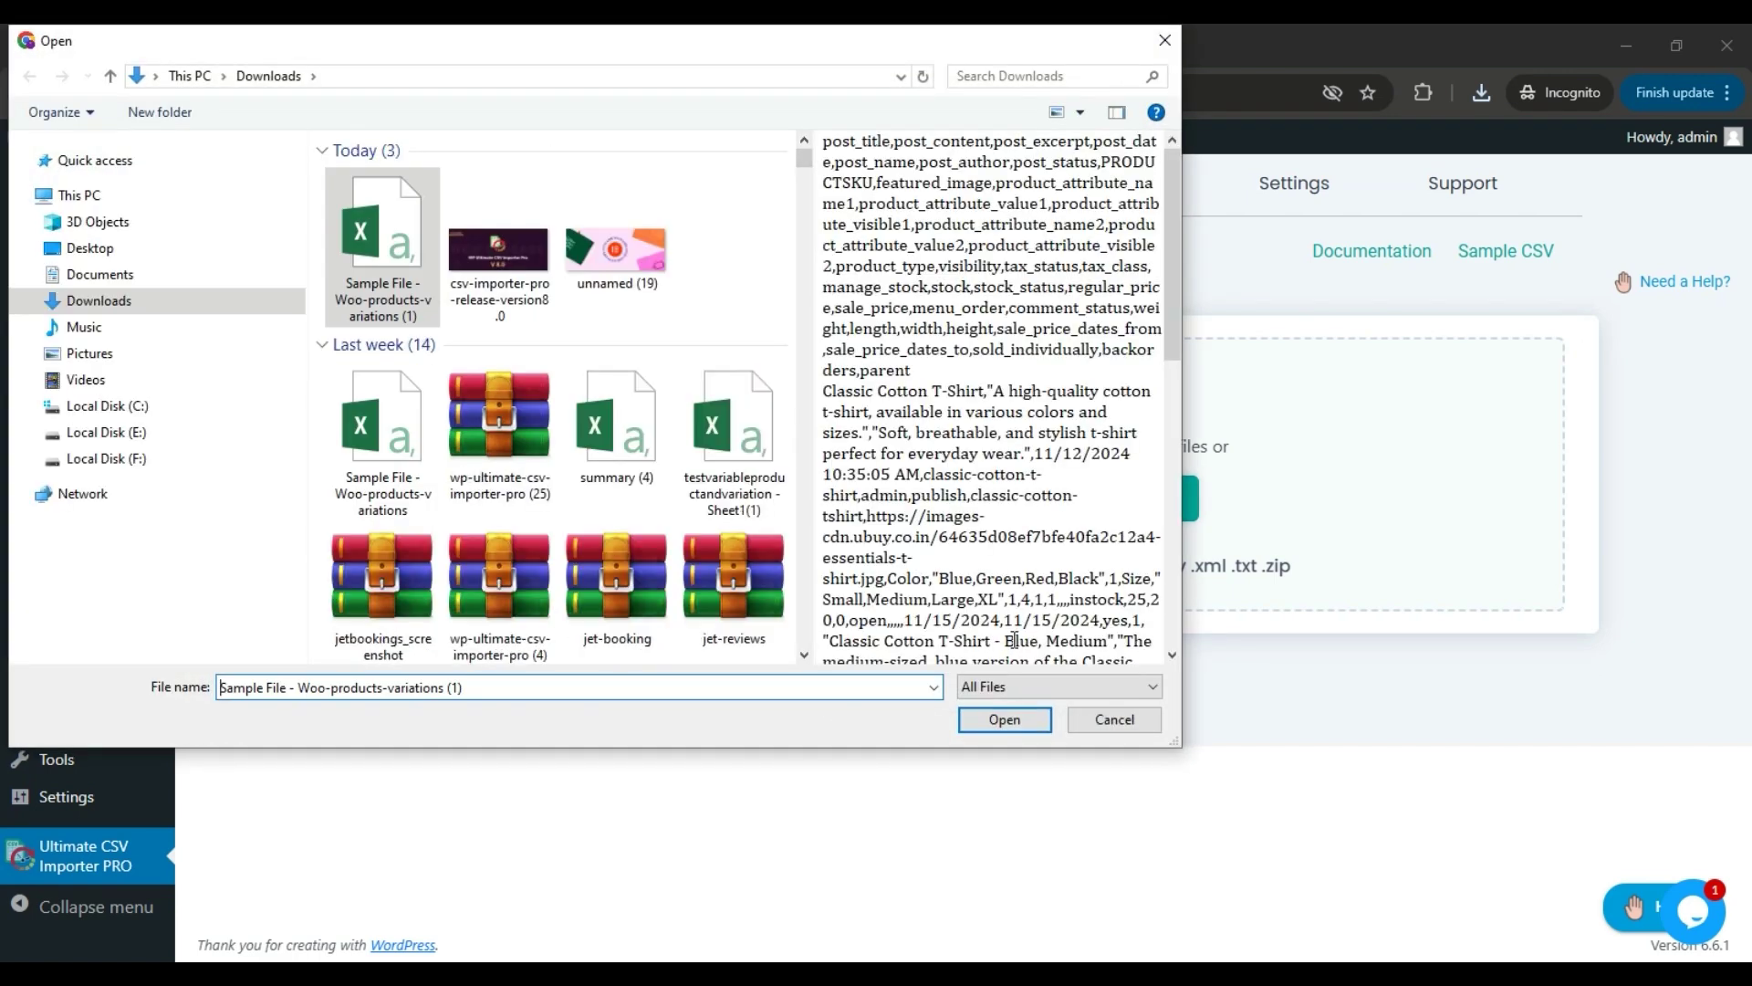
click(976, 717)
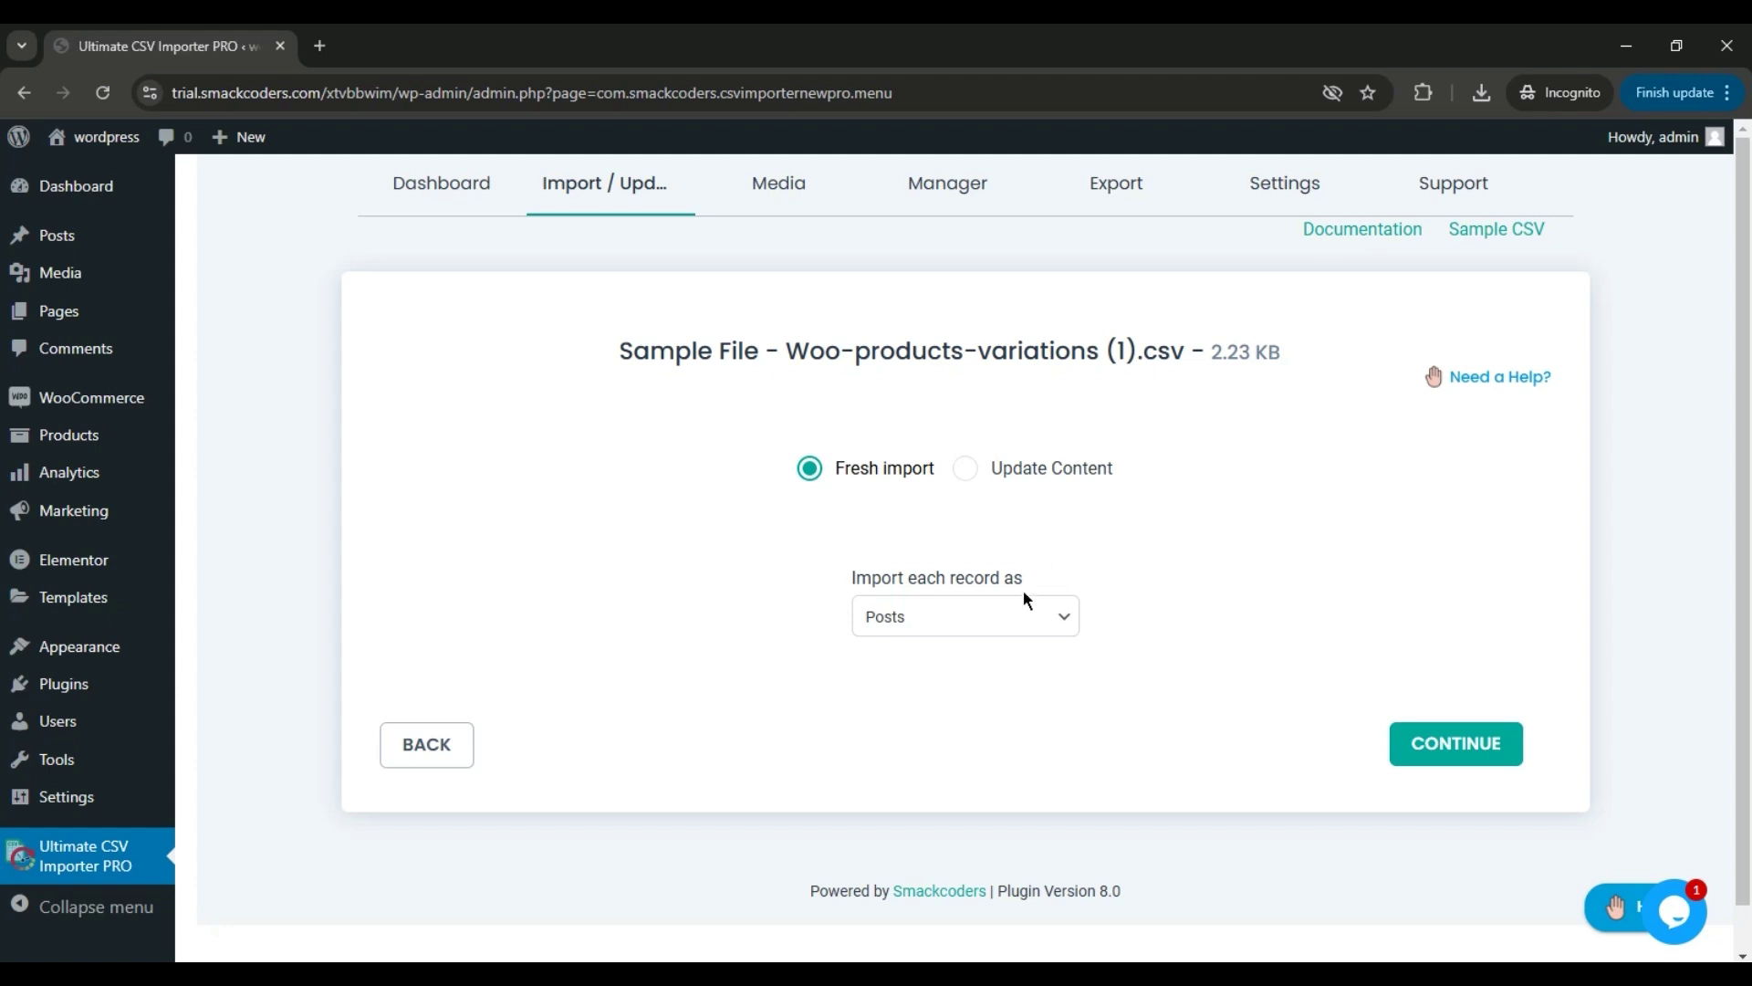
click(1024, 614)
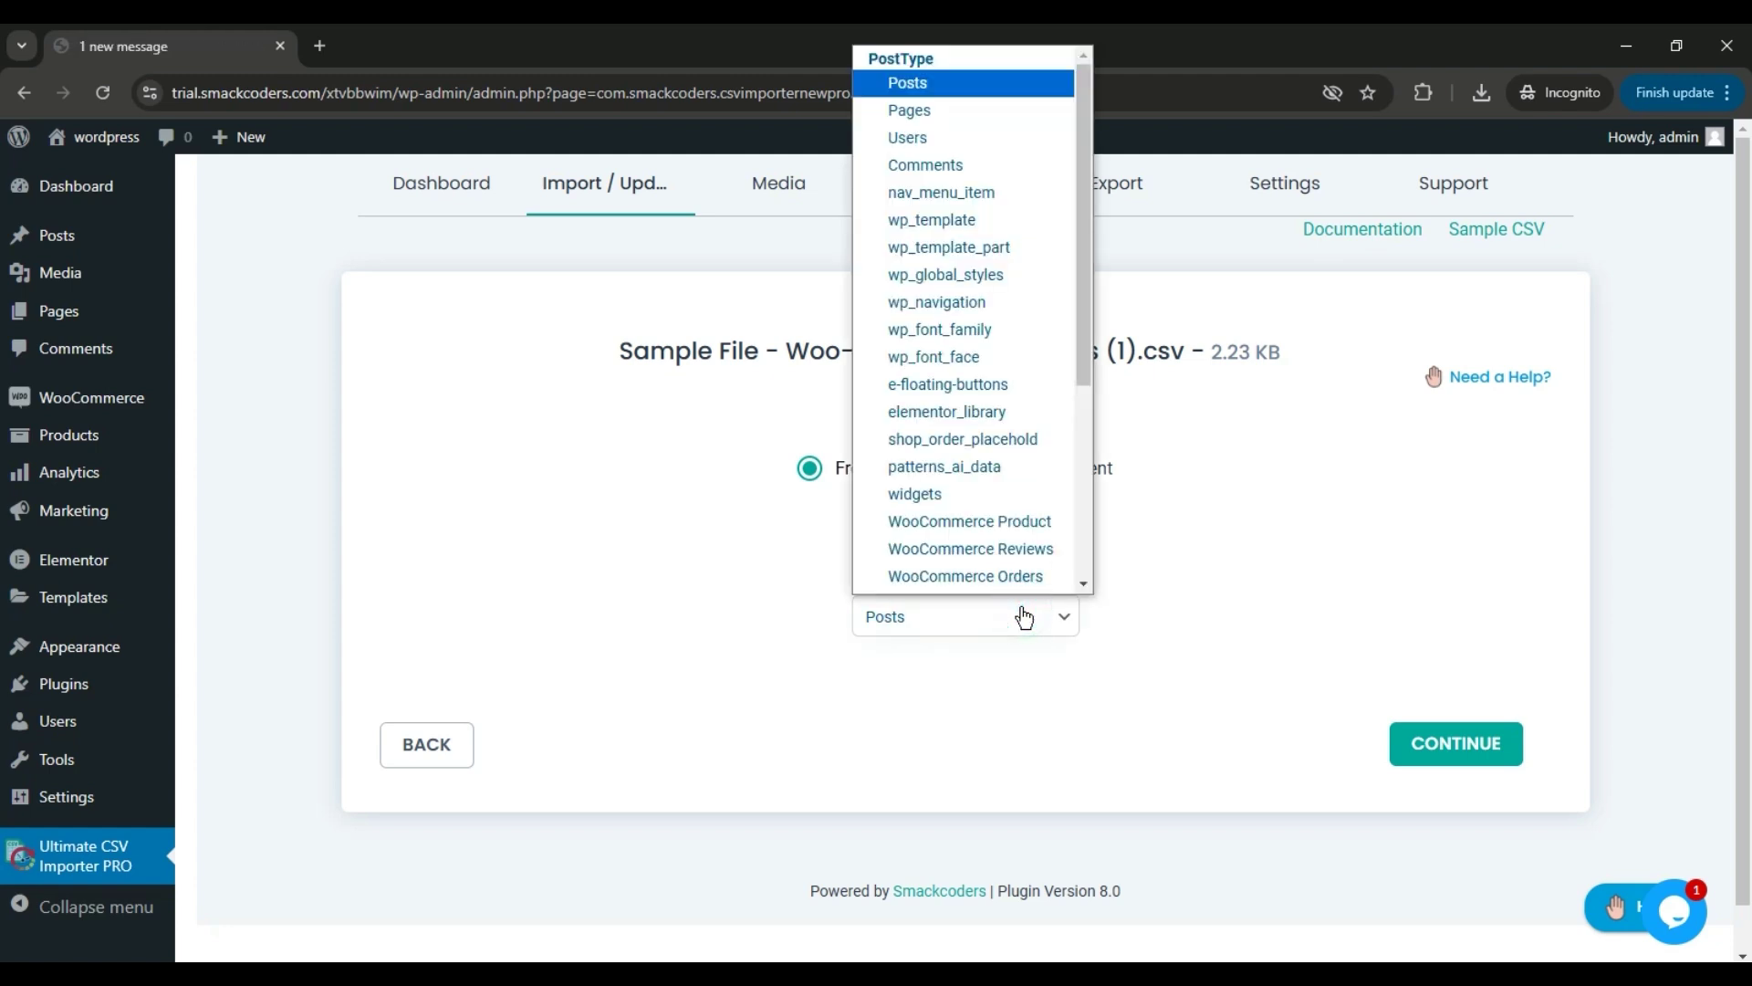
click(1038, 522)
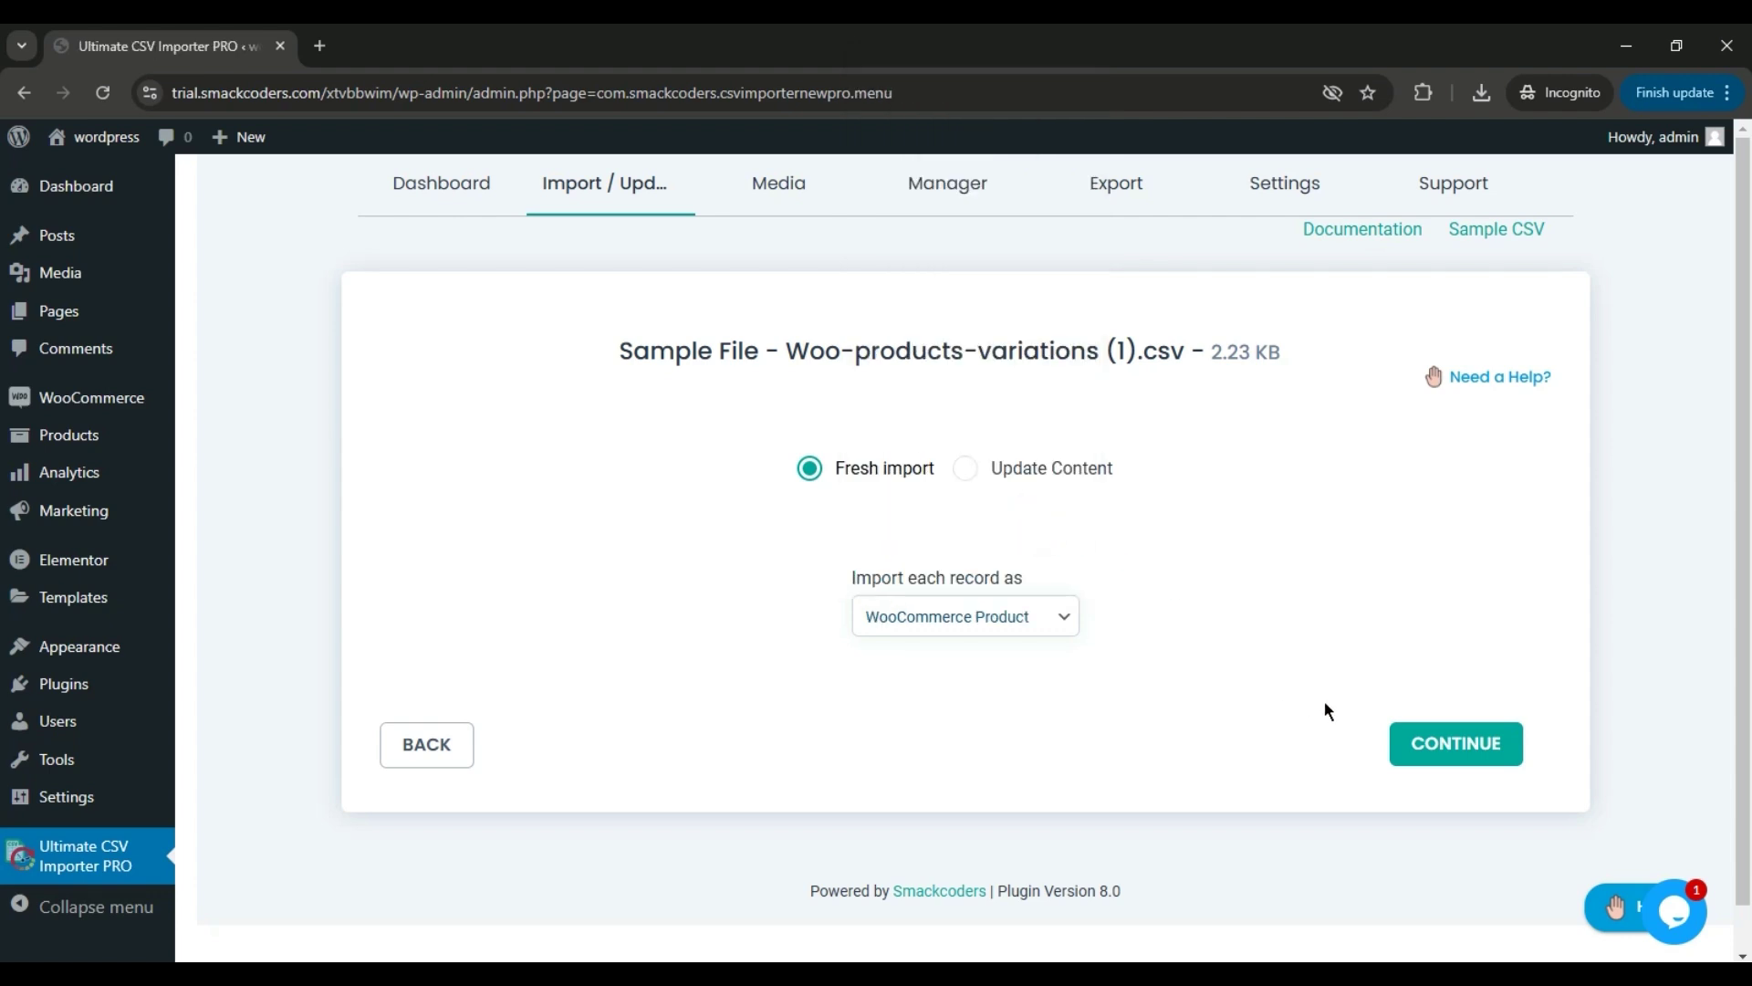
- Continue the fresh import to the field mapping and check the WordPress Core Fields, including the CSV headers available for Status
click(1439, 744)
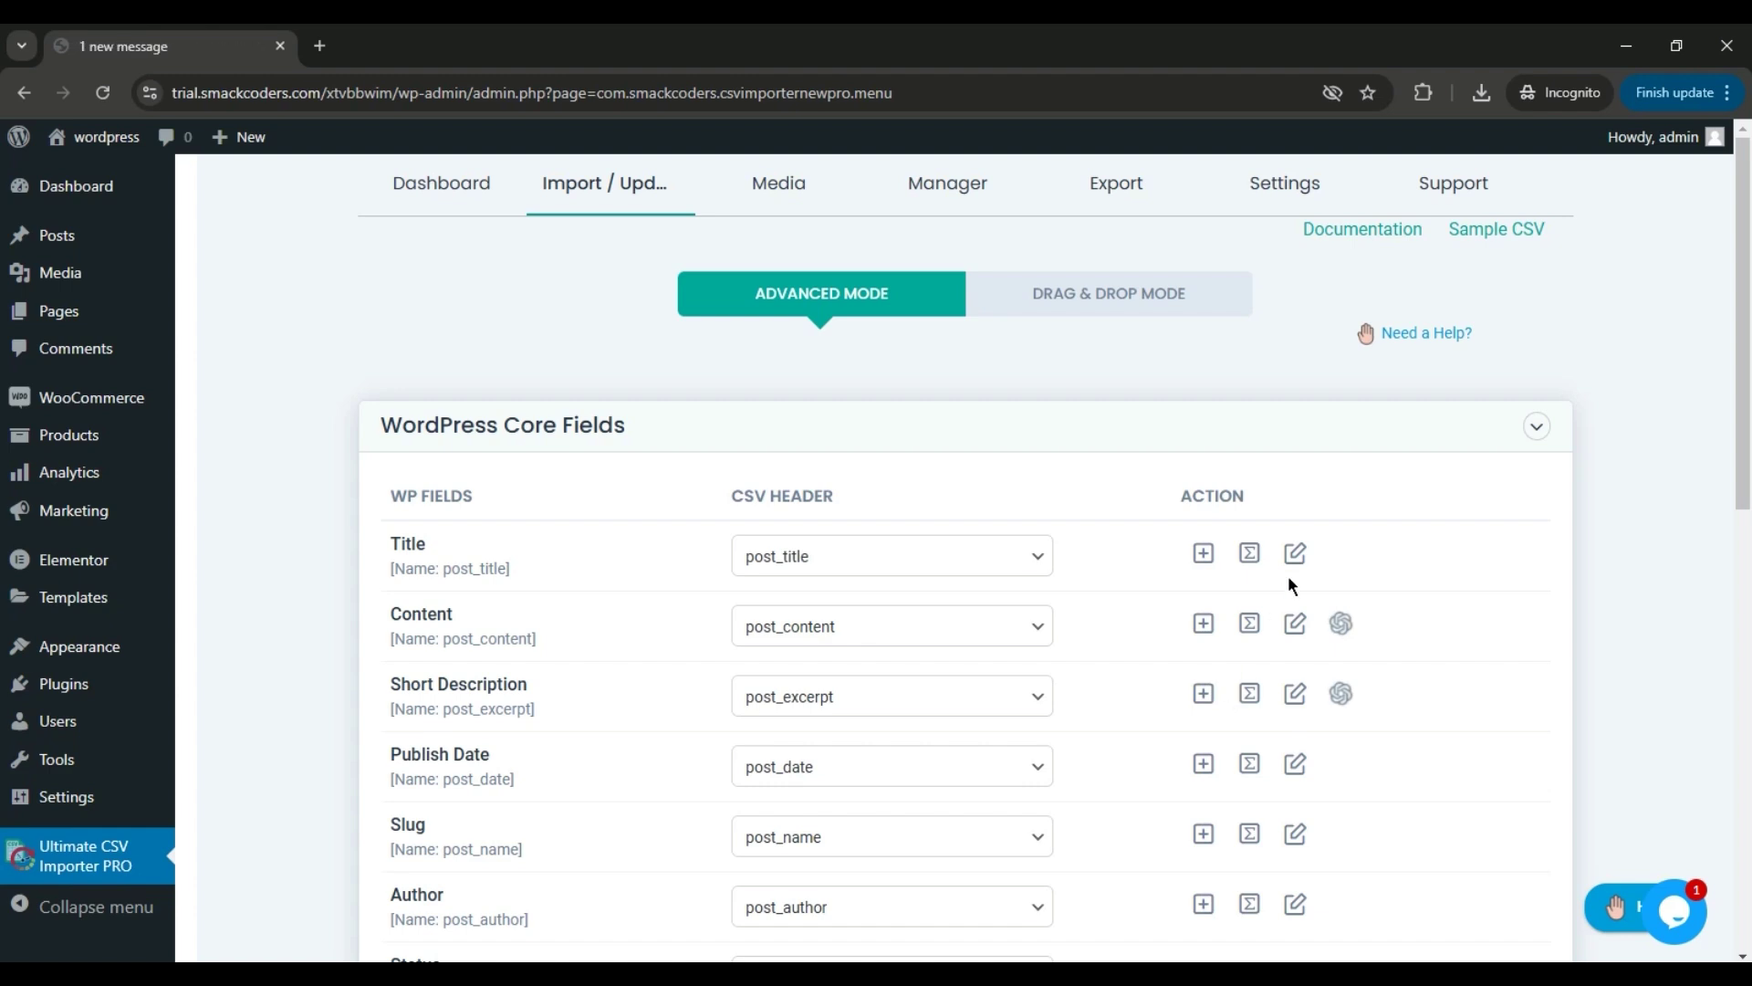
drag(1743, 367, 1743, 392)
scroll(3, 402, down, 4)
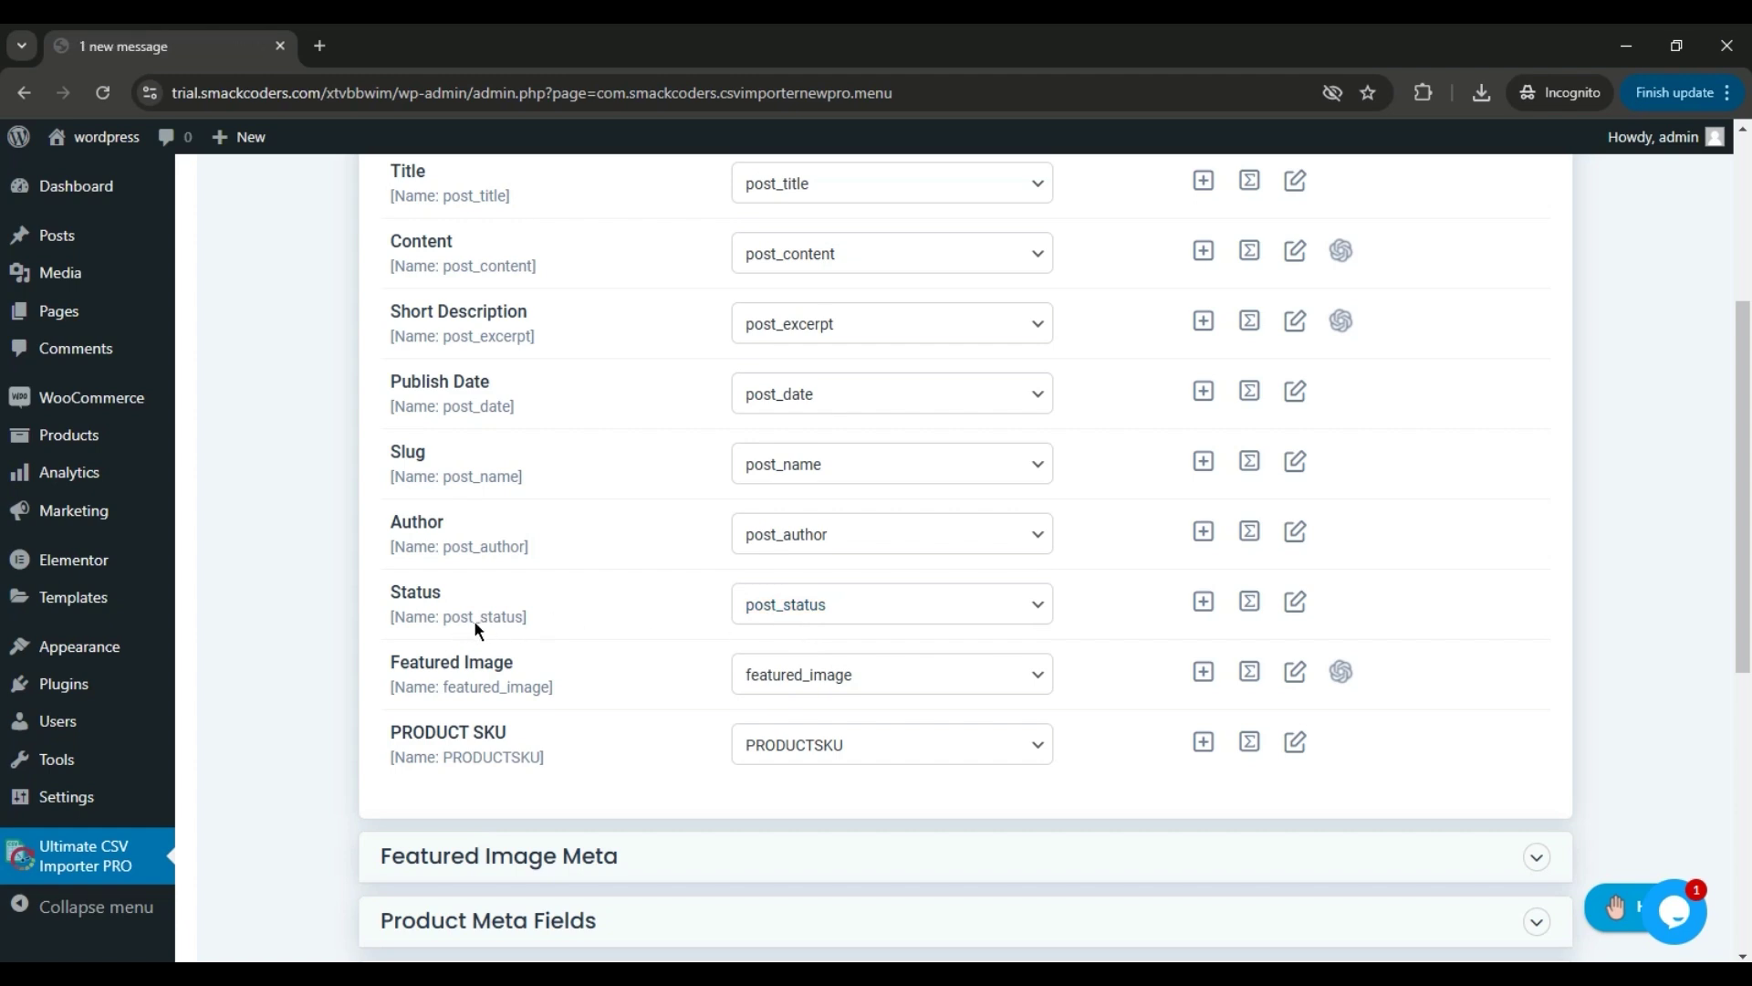
click(973, 599)
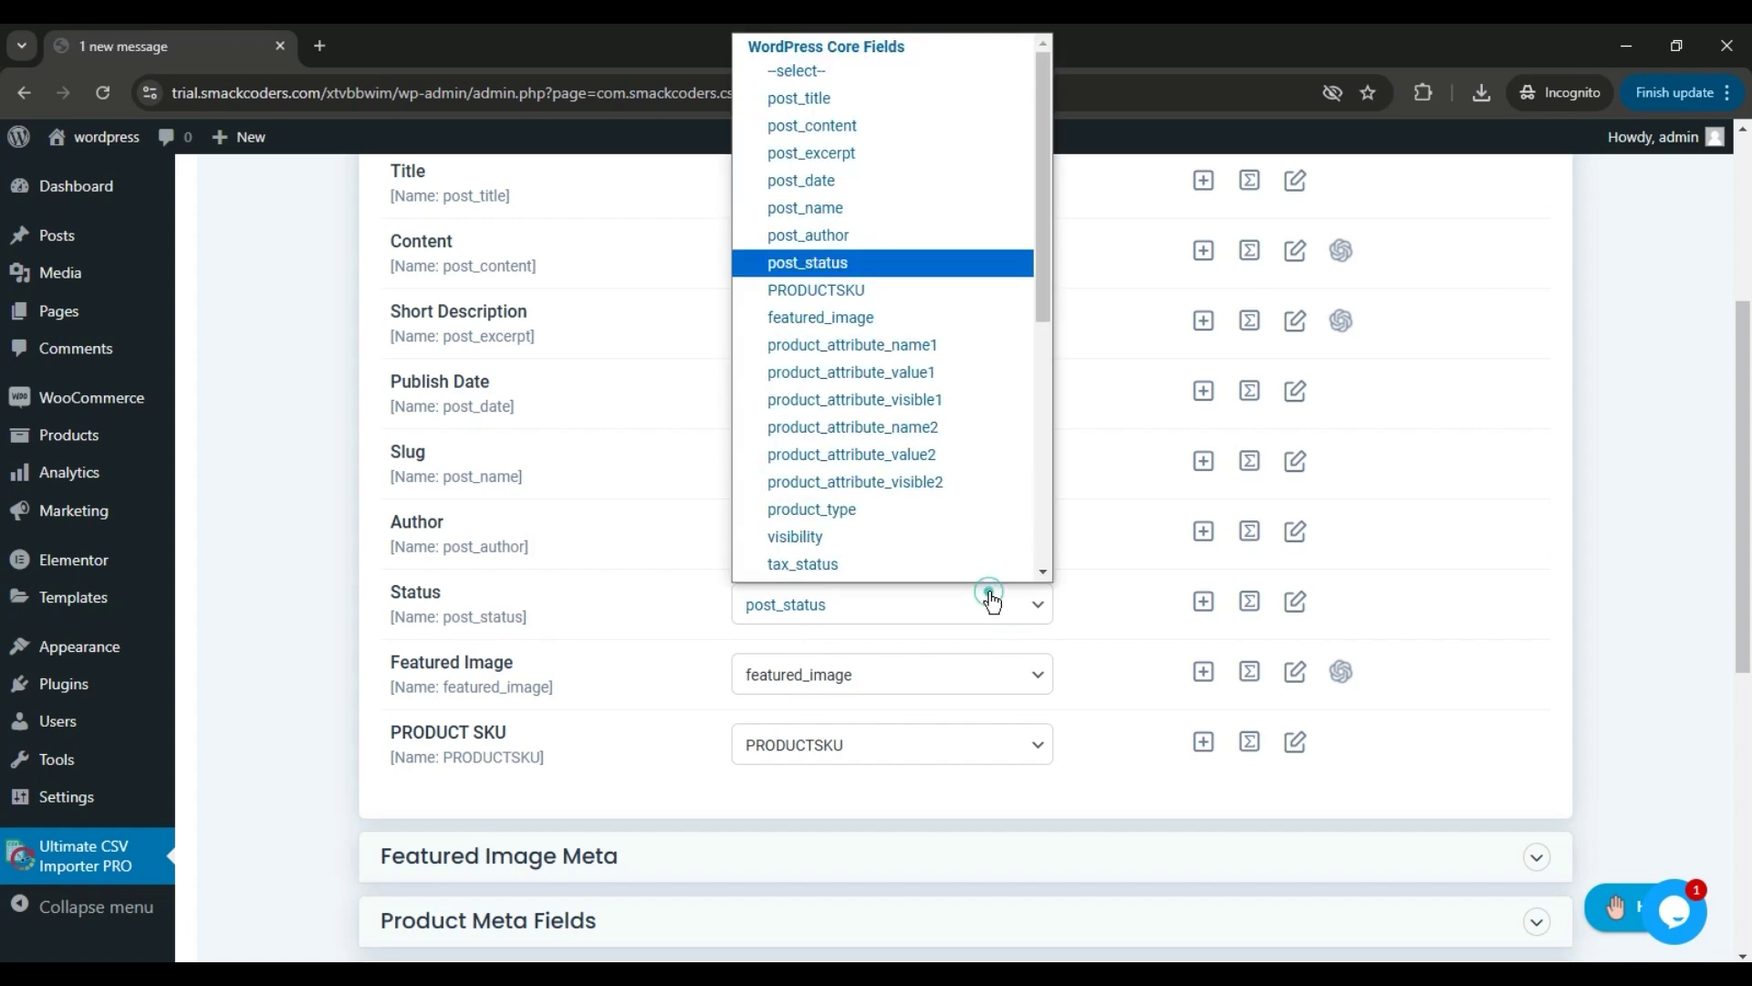
click(1644, 511)
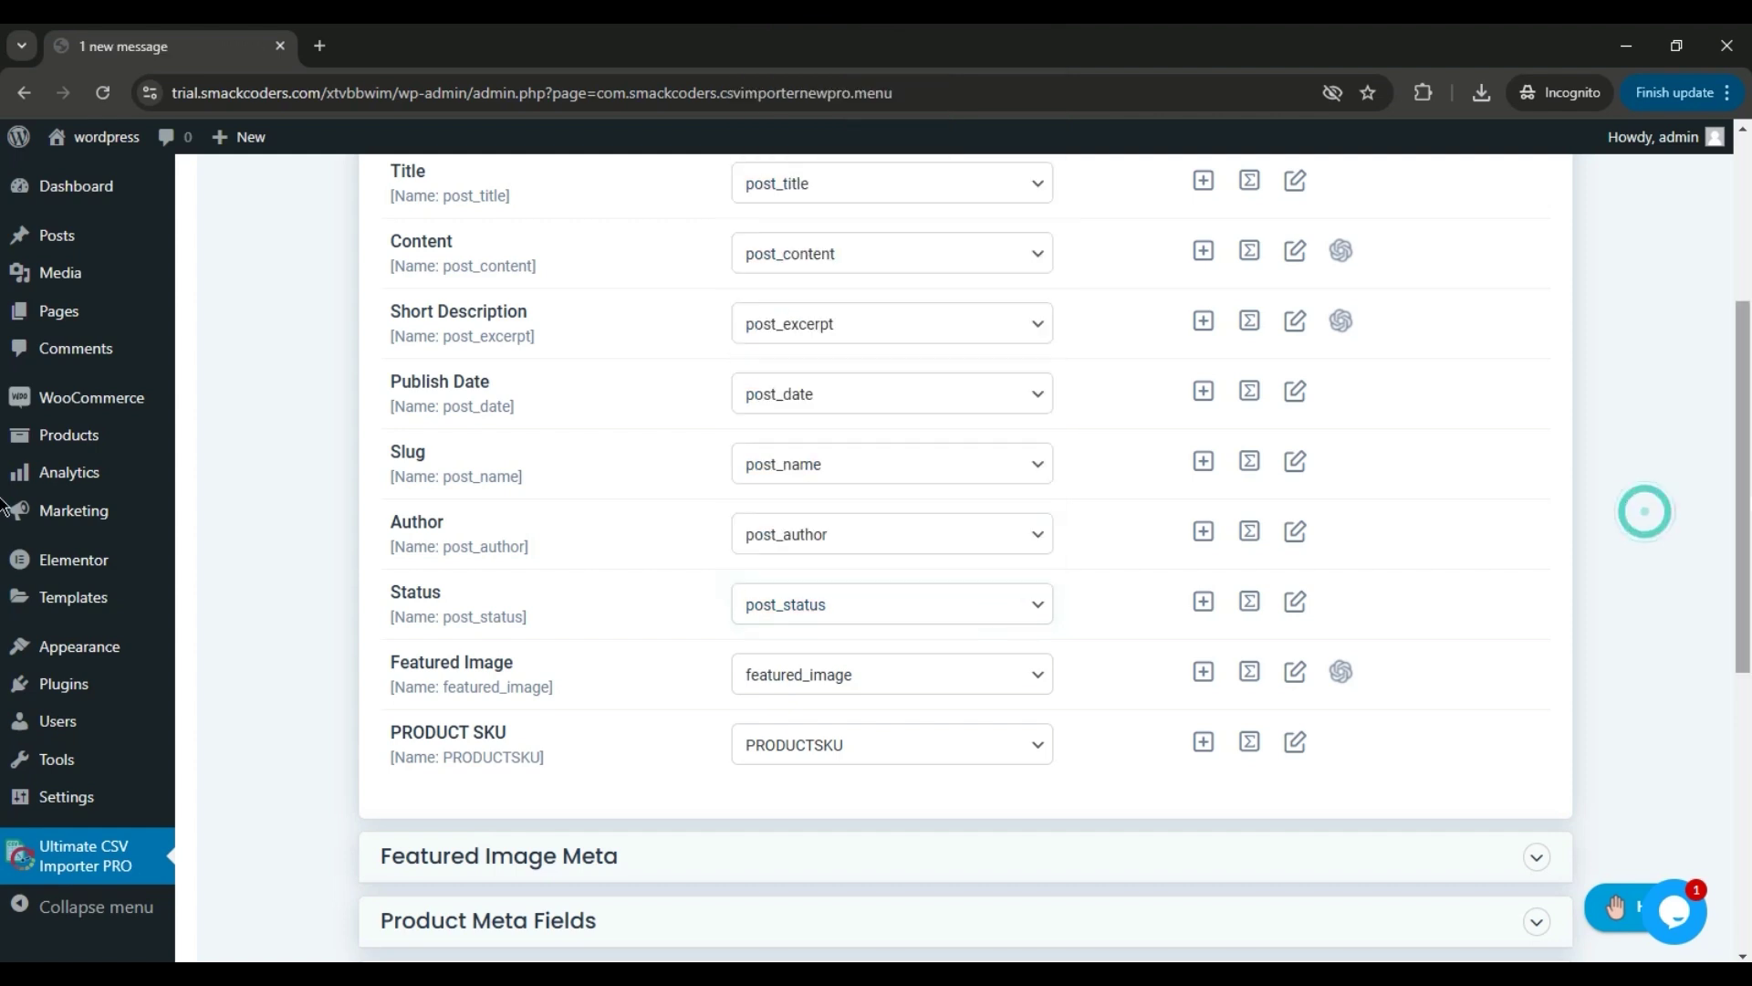
- Look at the Drag & Drop mode of the field mapping and return to Advanced mode
drag(1739, 492, 1746, 306)
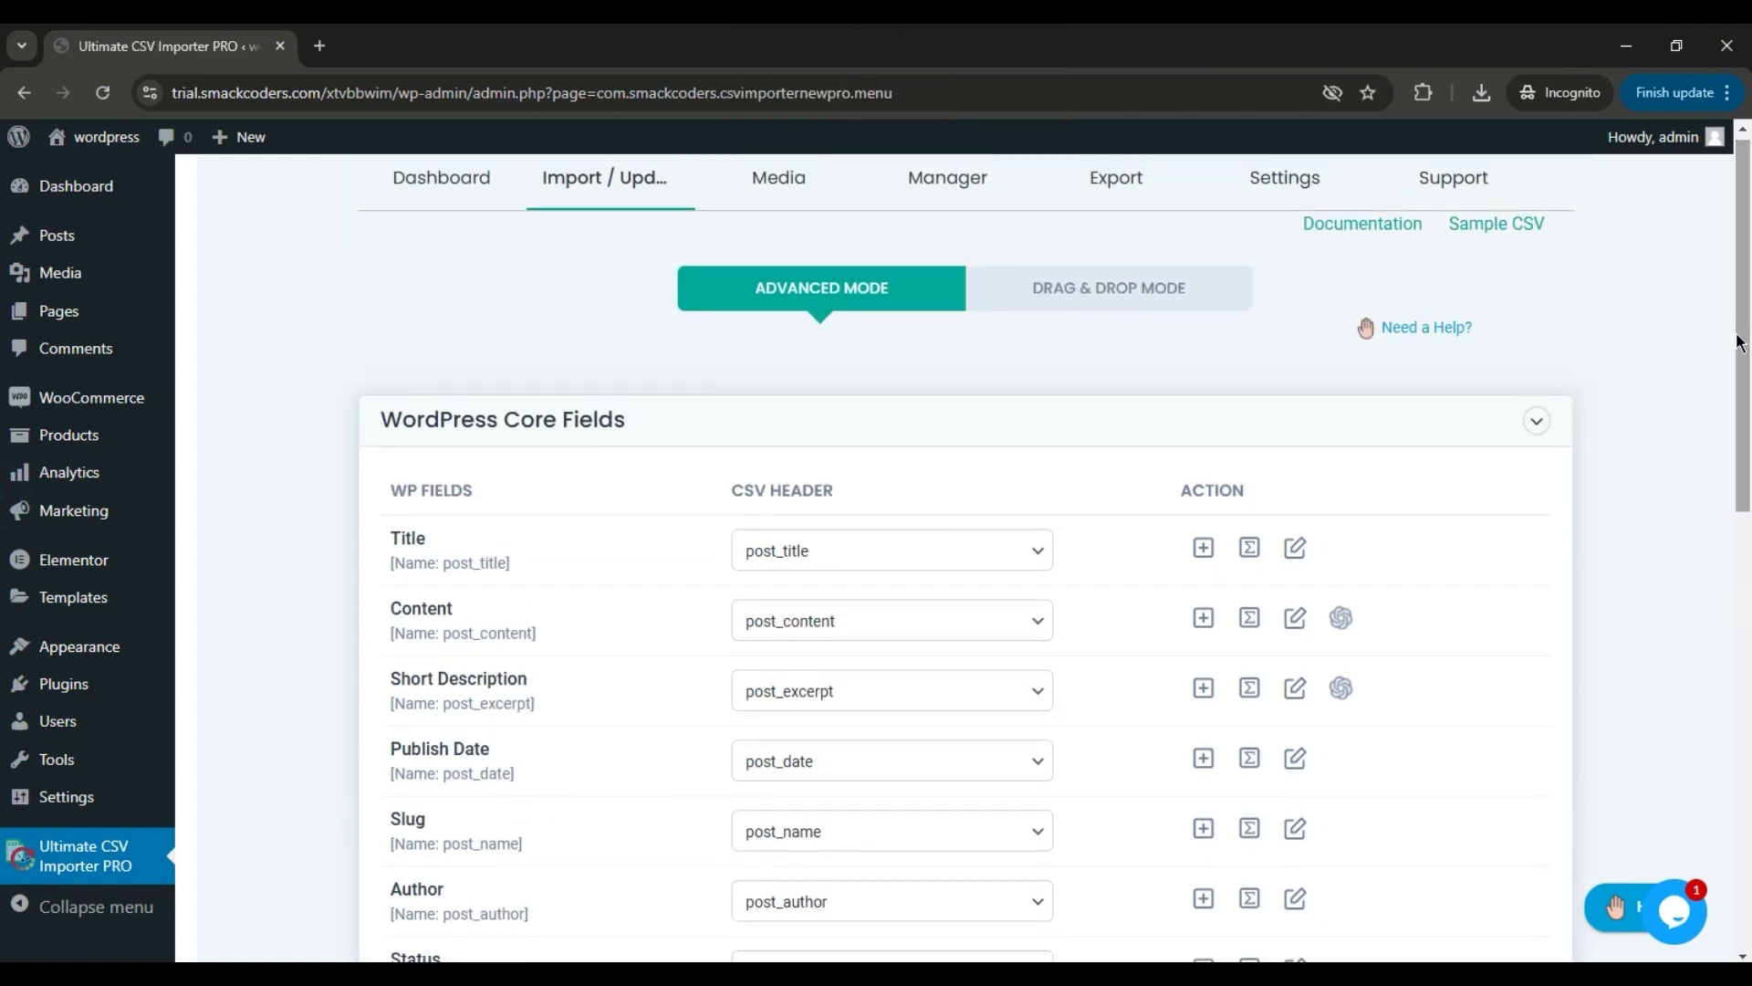
click(1221, 297)
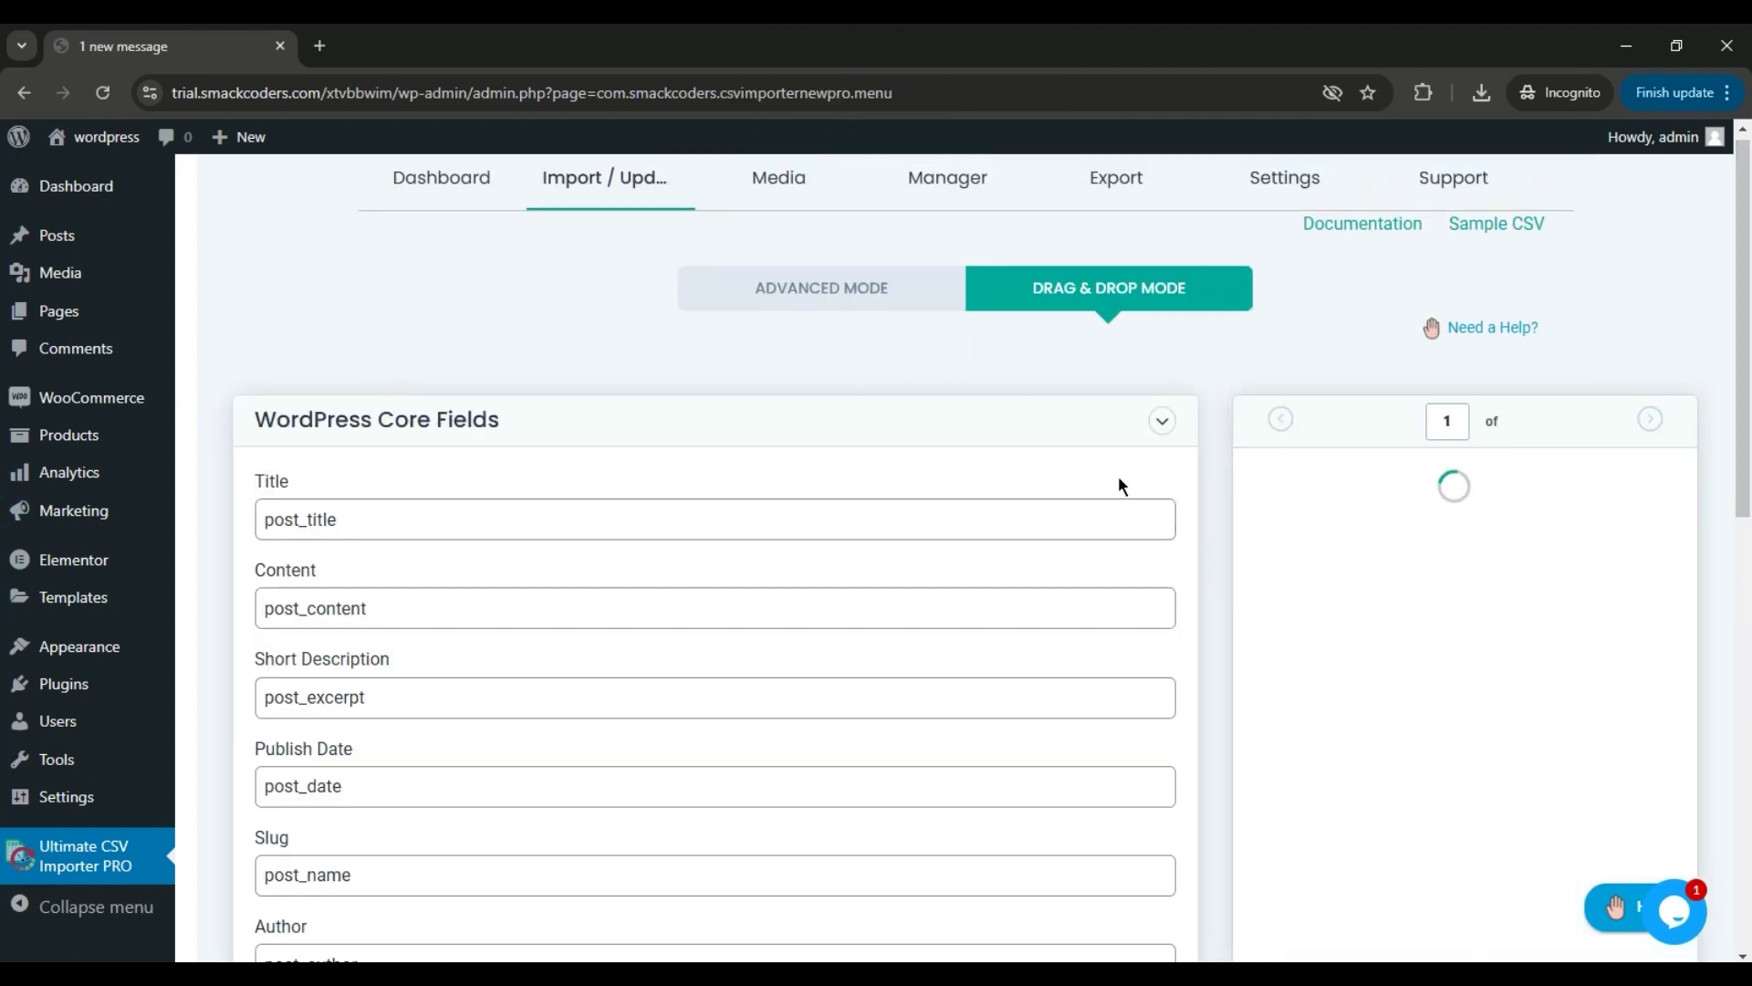
click(878, 306)
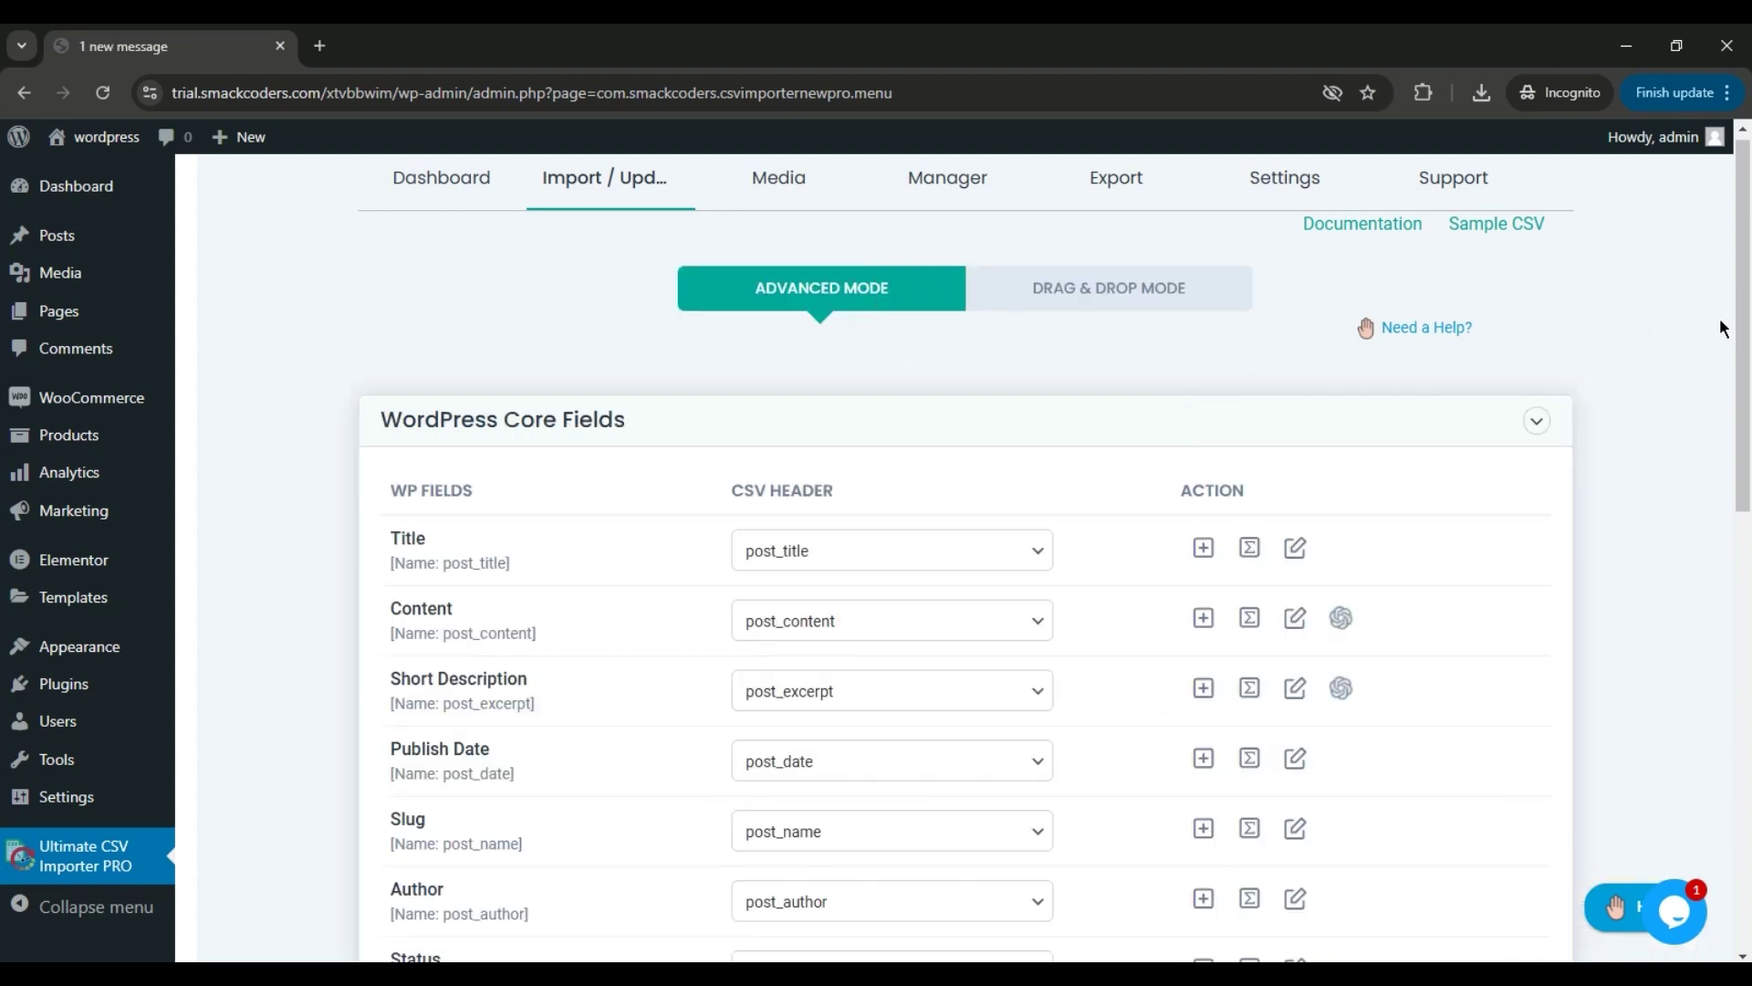
- Map the Content field to the Header Manipulation option
scroll(856, 500, down, 2)
click(856, 500)
drag(1043, 626, 1045, 907)
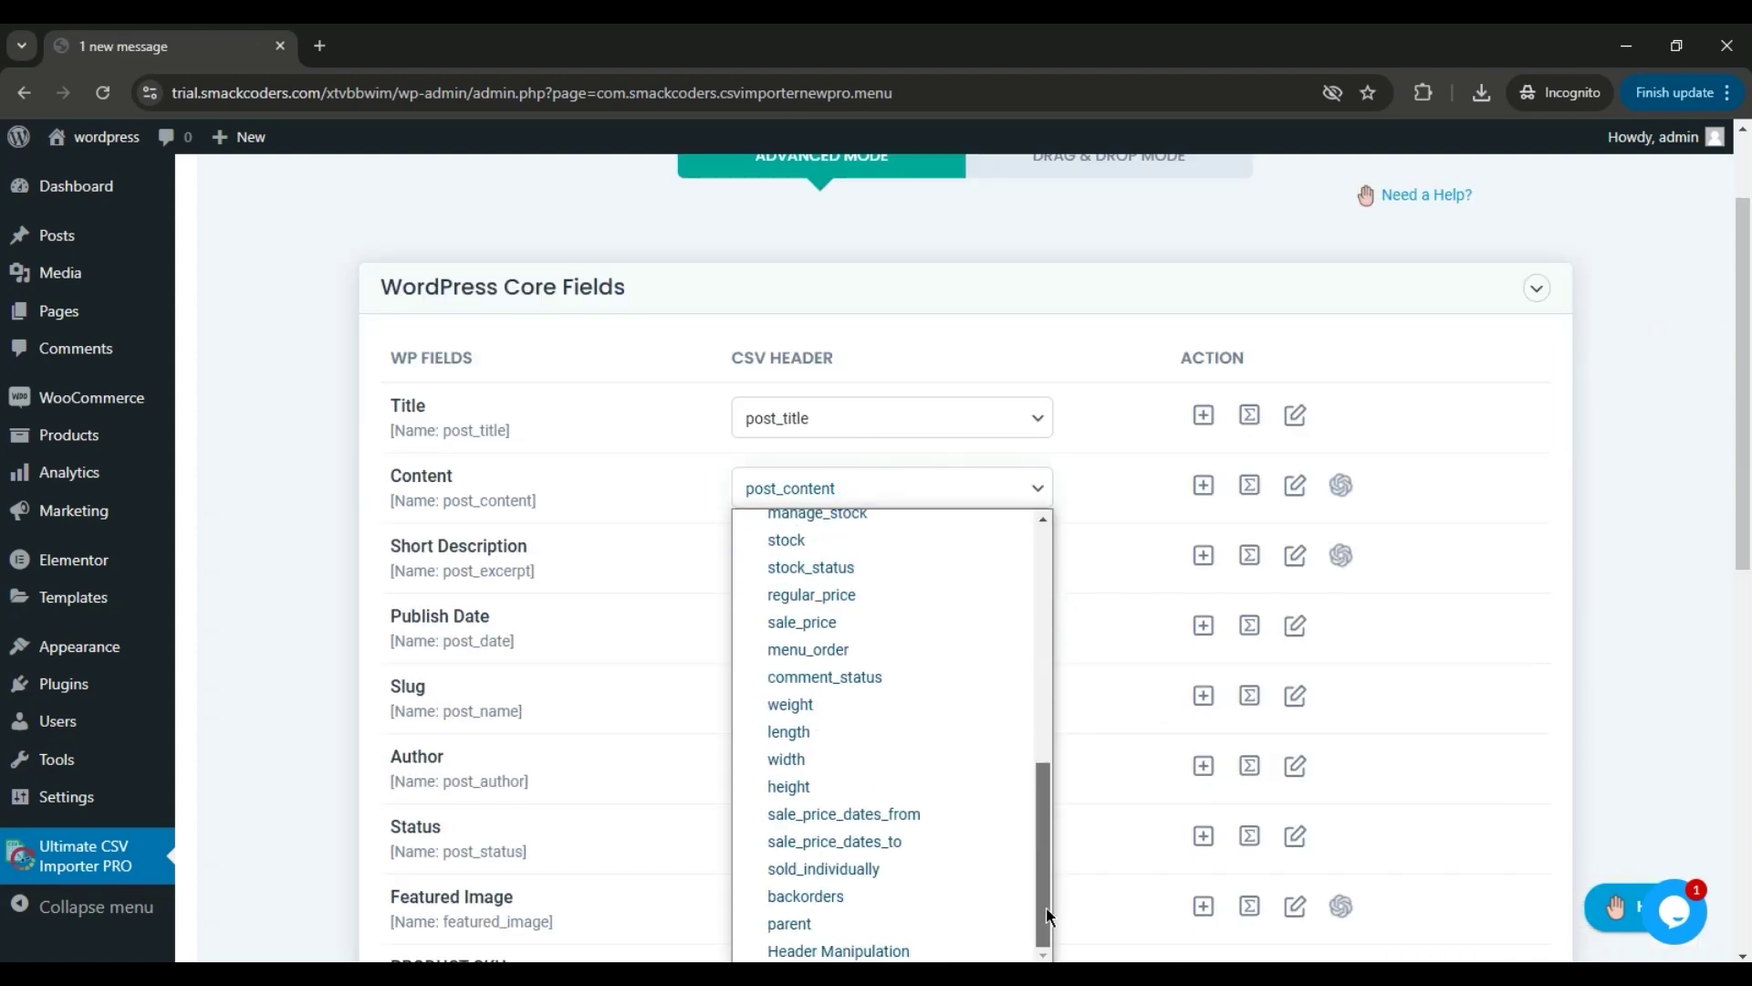
click(922, 953)
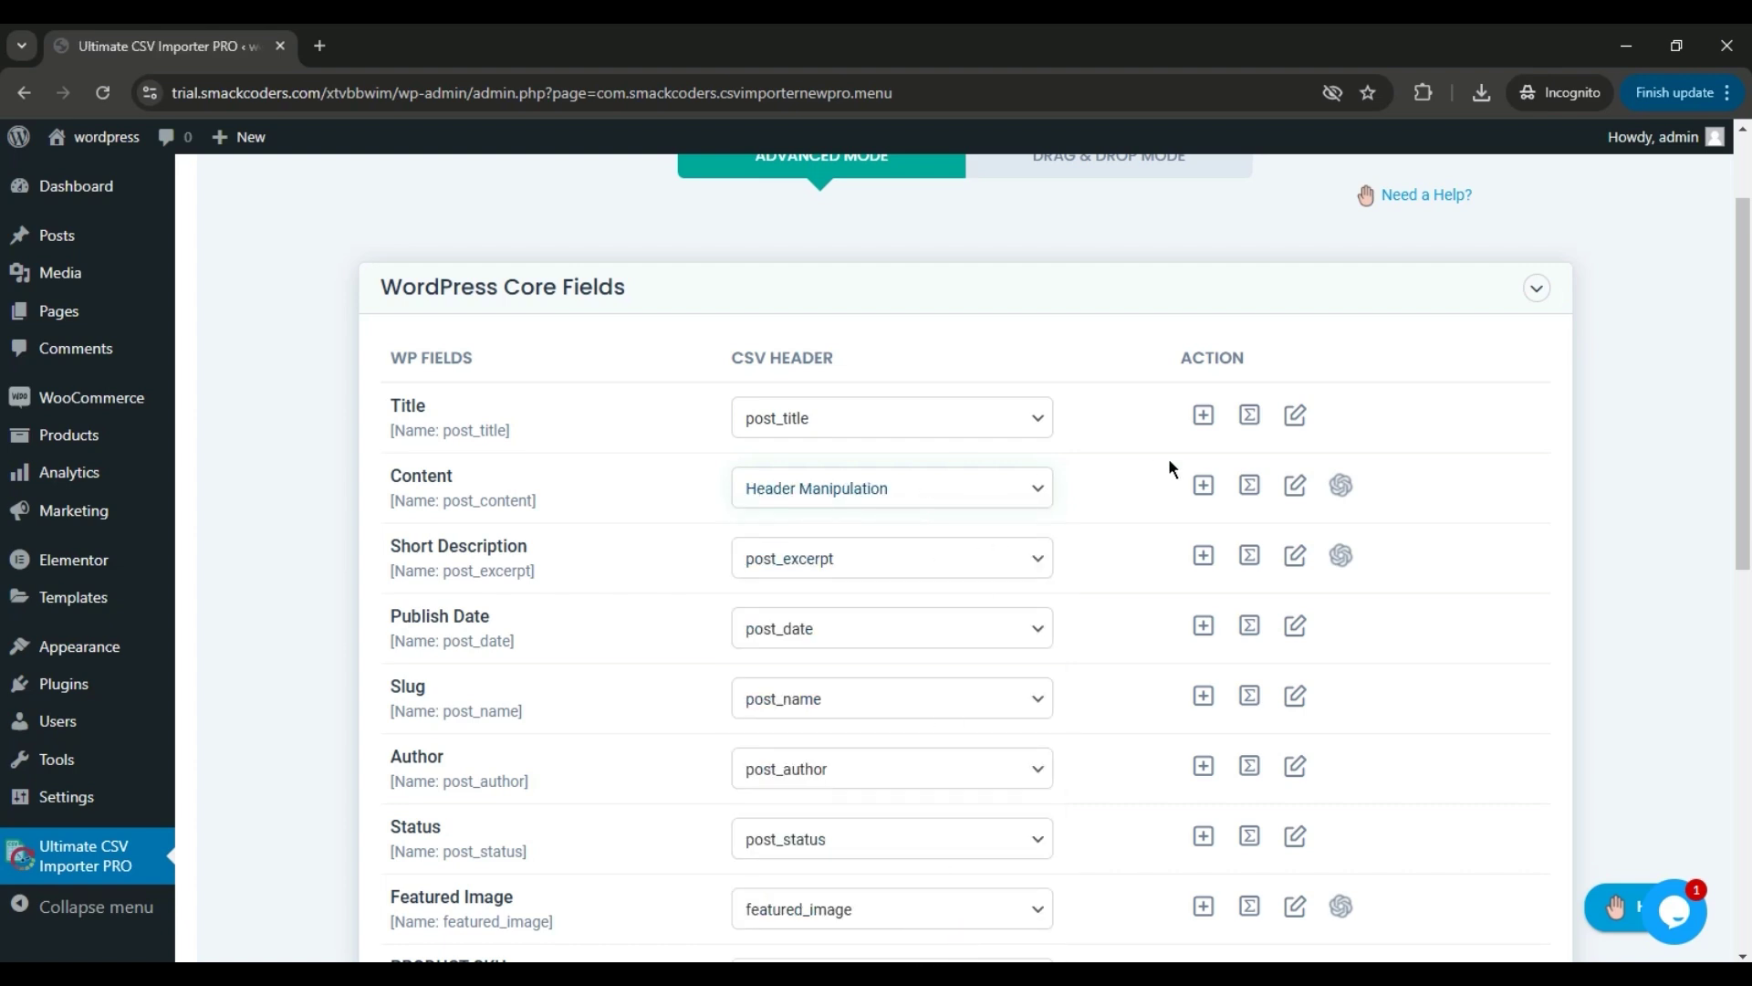
- Examine the hints for the static, formula and custom function options of the Content field, closing each without entering anything
click(1204, 499)
click(1080, 528)
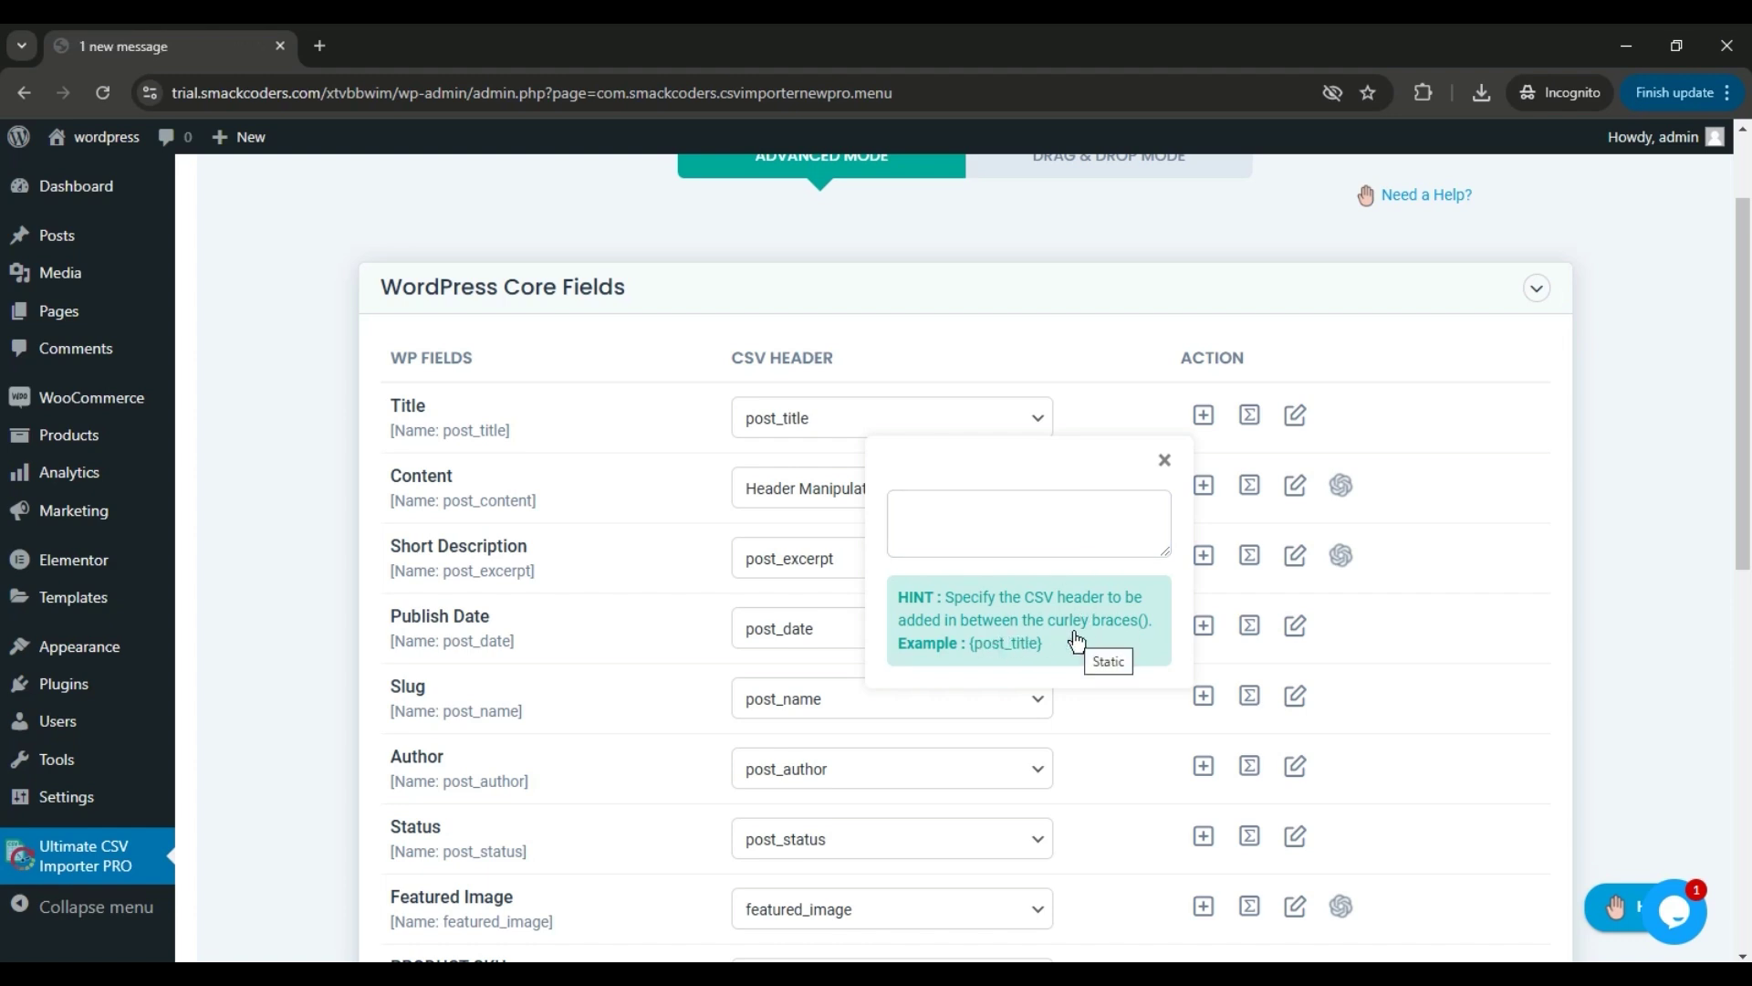
click(1164, 461)
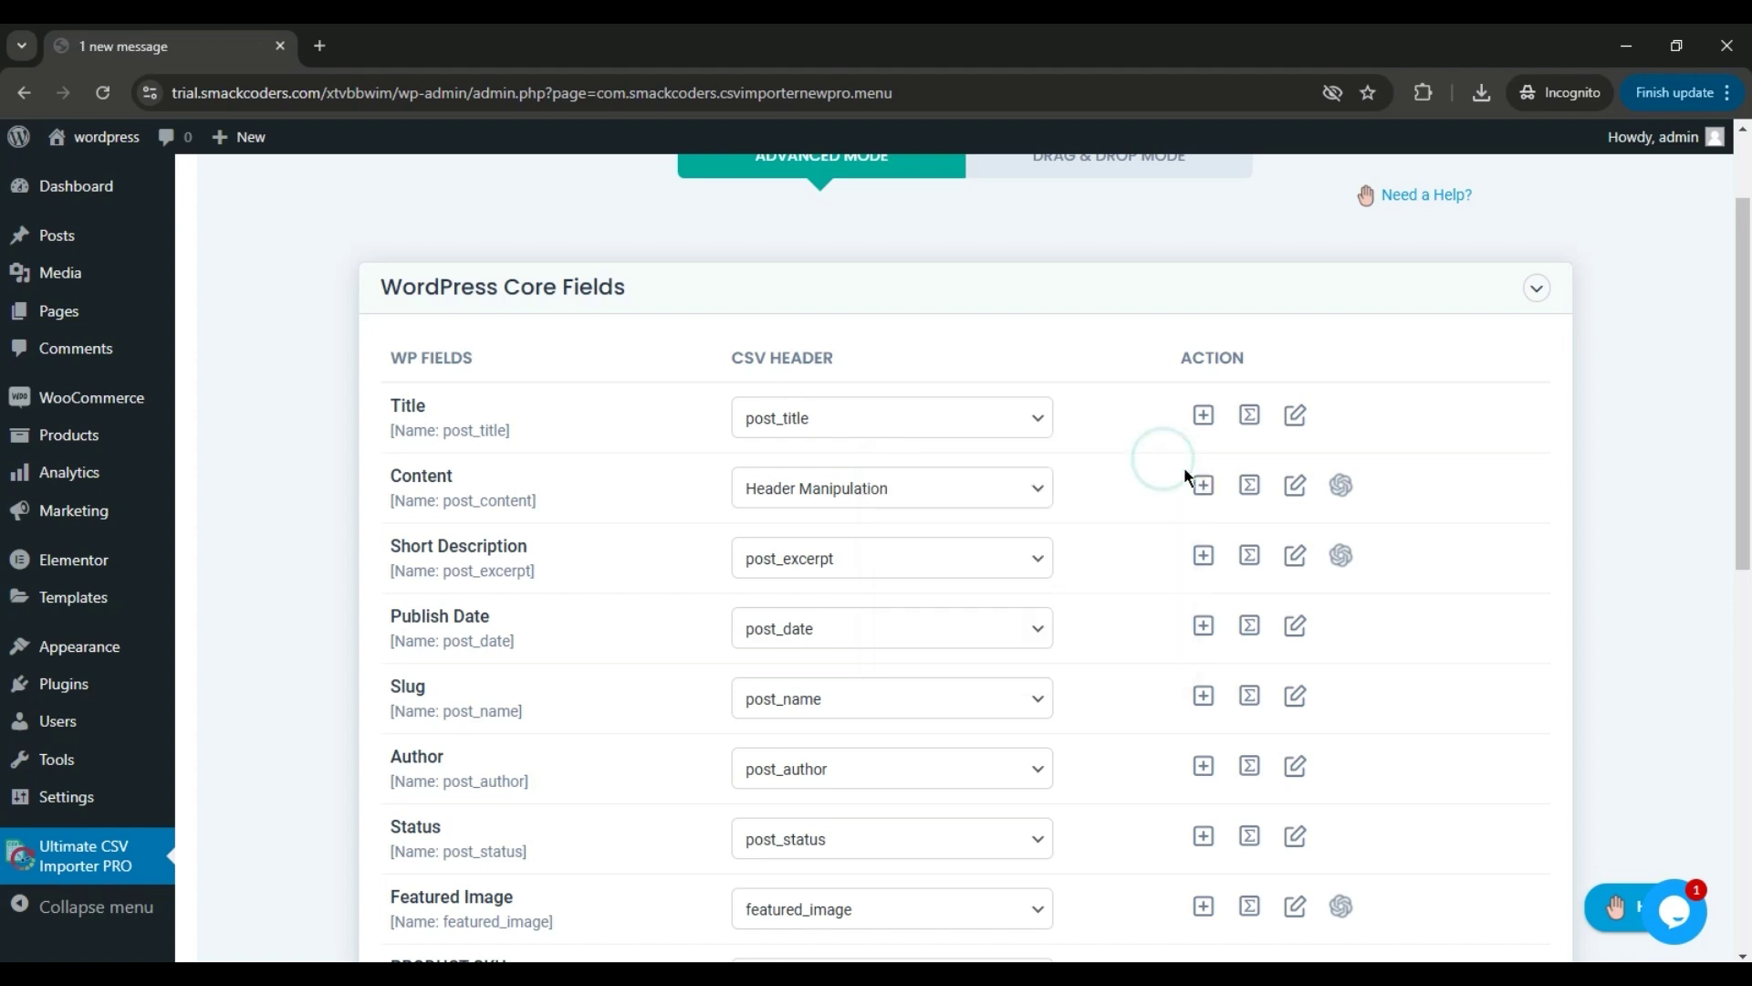
click(1249, 489)
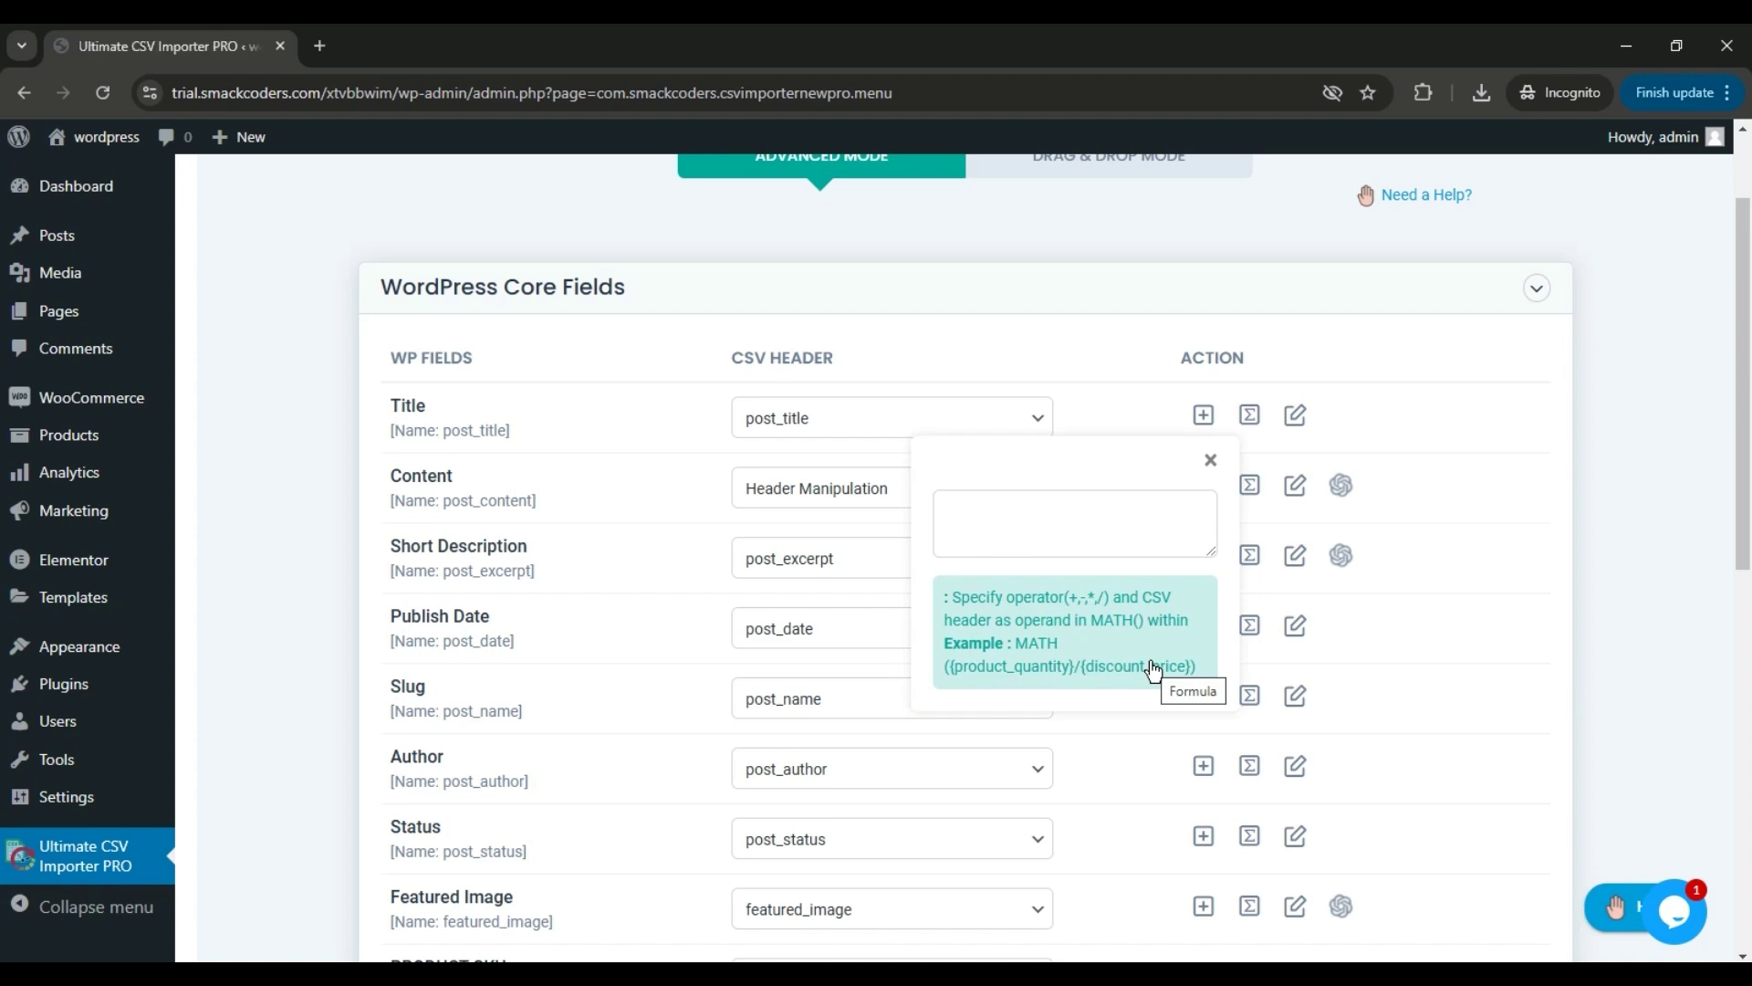
click(1210, 459)
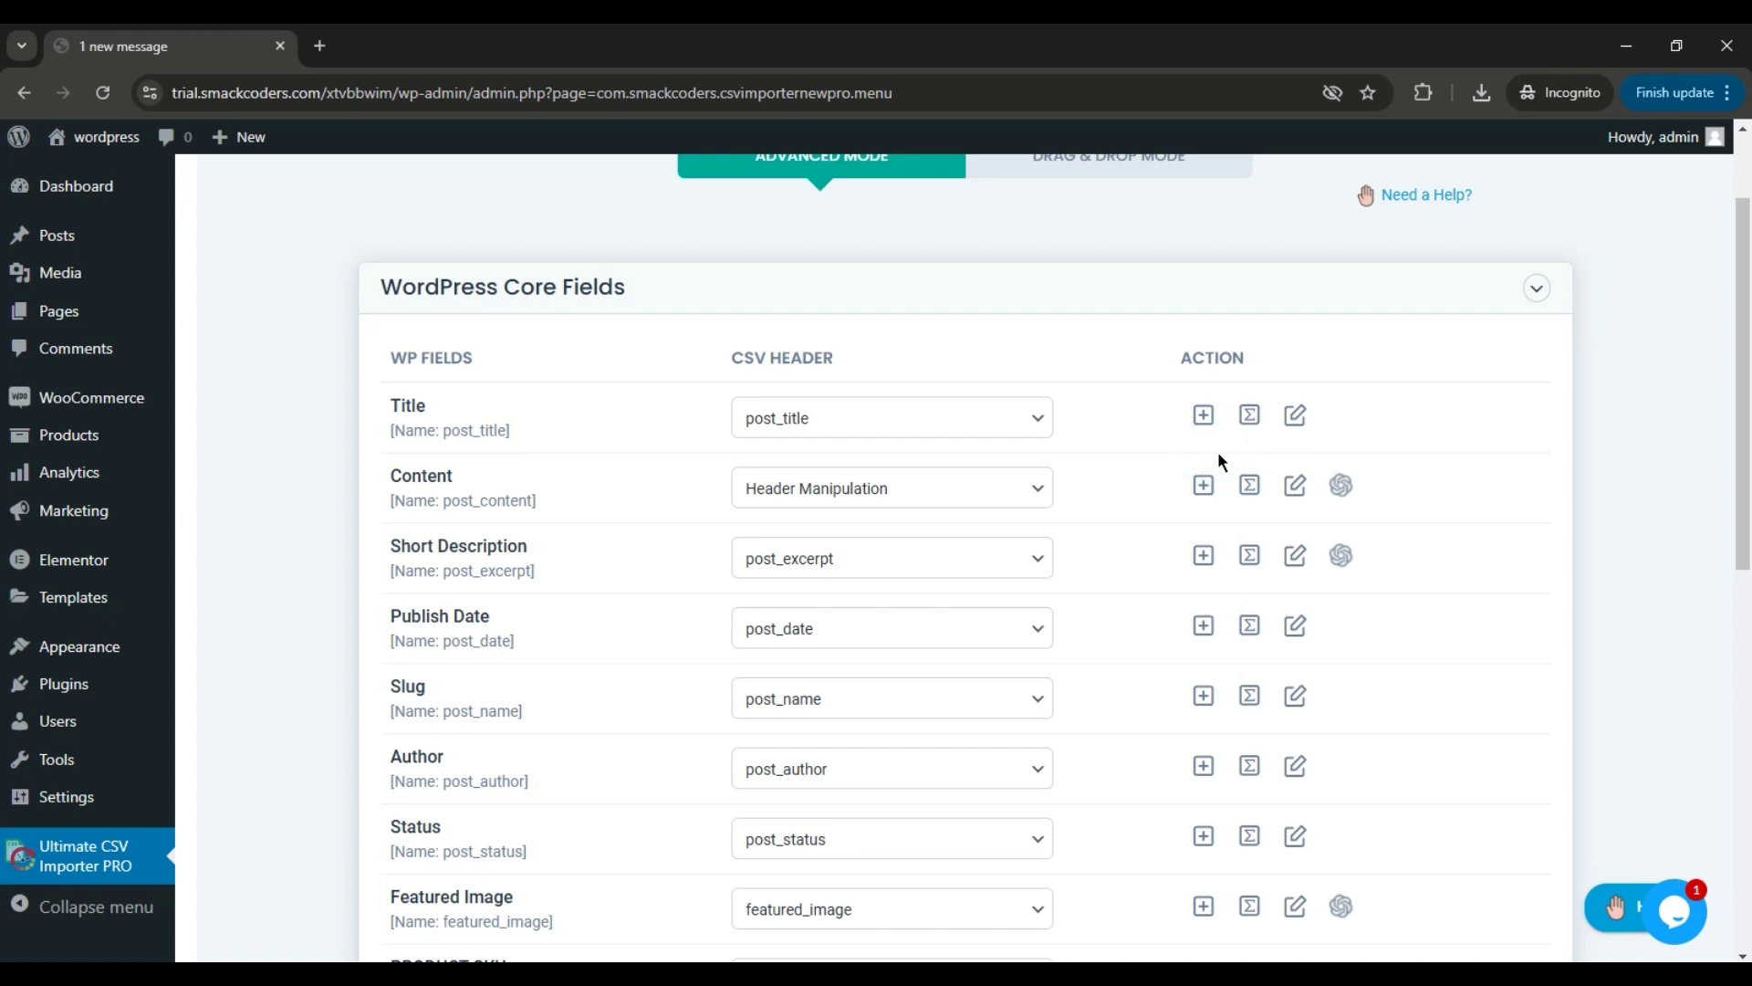
click(1293, 486)
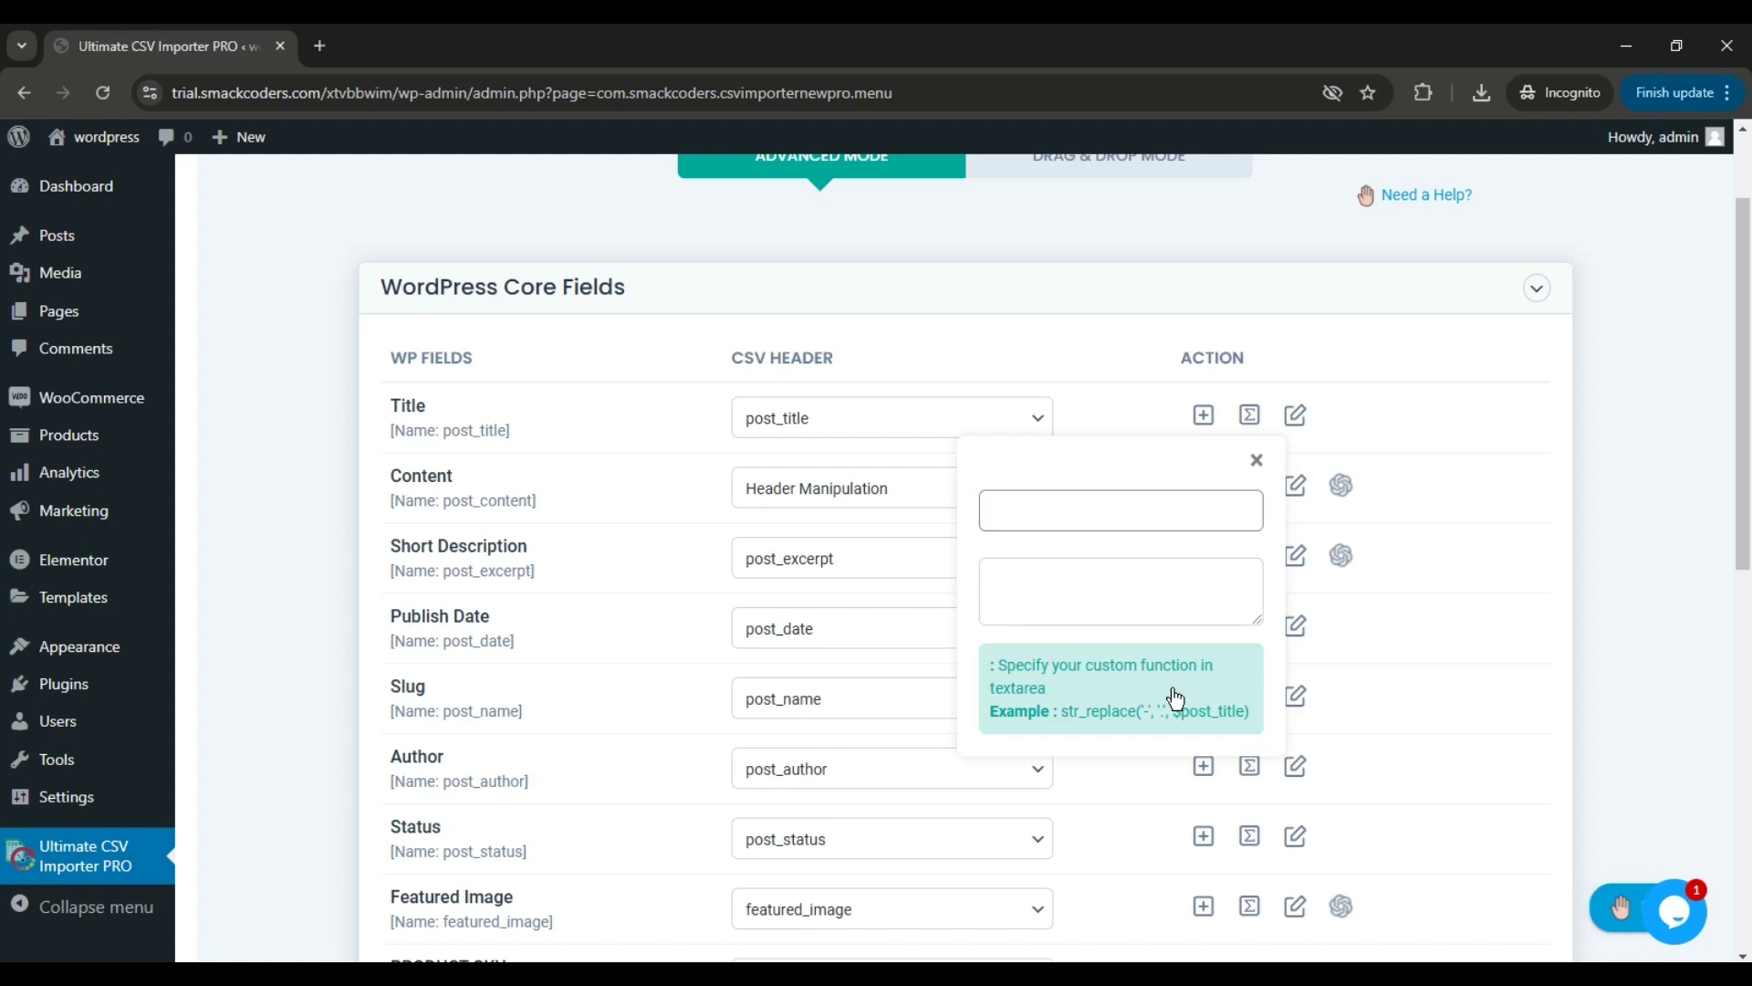
click(1257, 461)
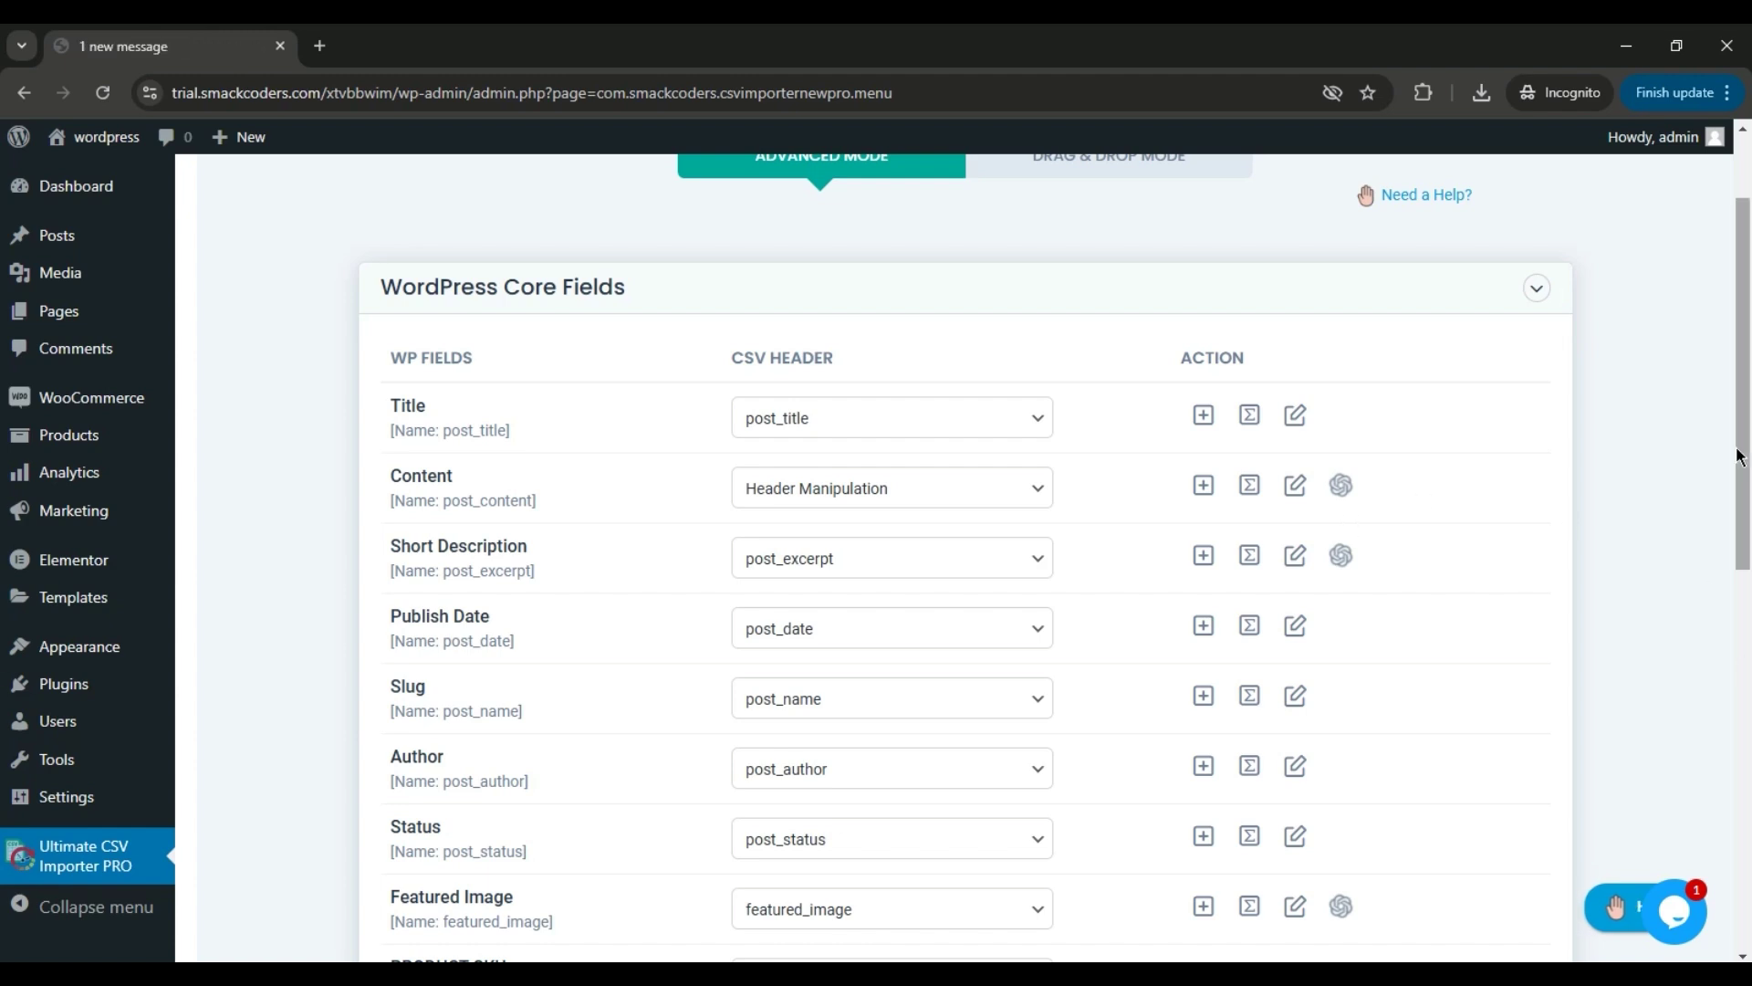
- Expand Product Meta Fields and review all its CSV header mappings, including a brief check of the Terms and Taxonomies section
drag(1741, 360, 1734, 447)
scroll(5, 545, down, 5)
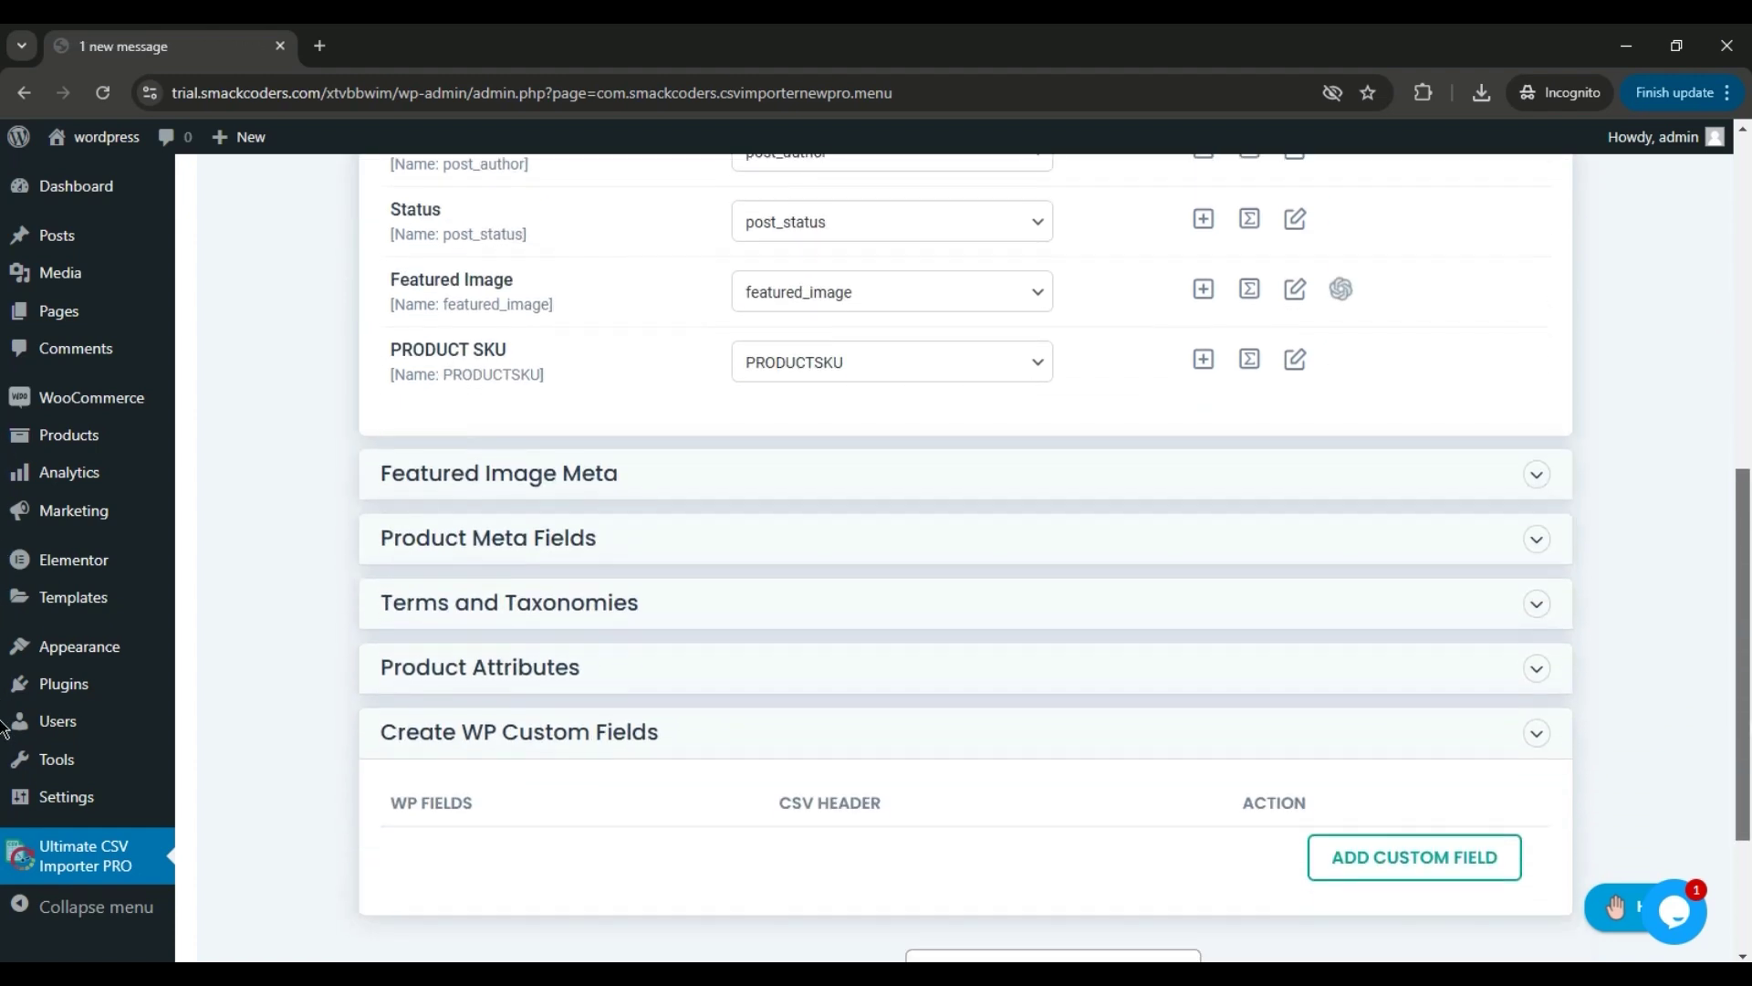
click(1542, 543)
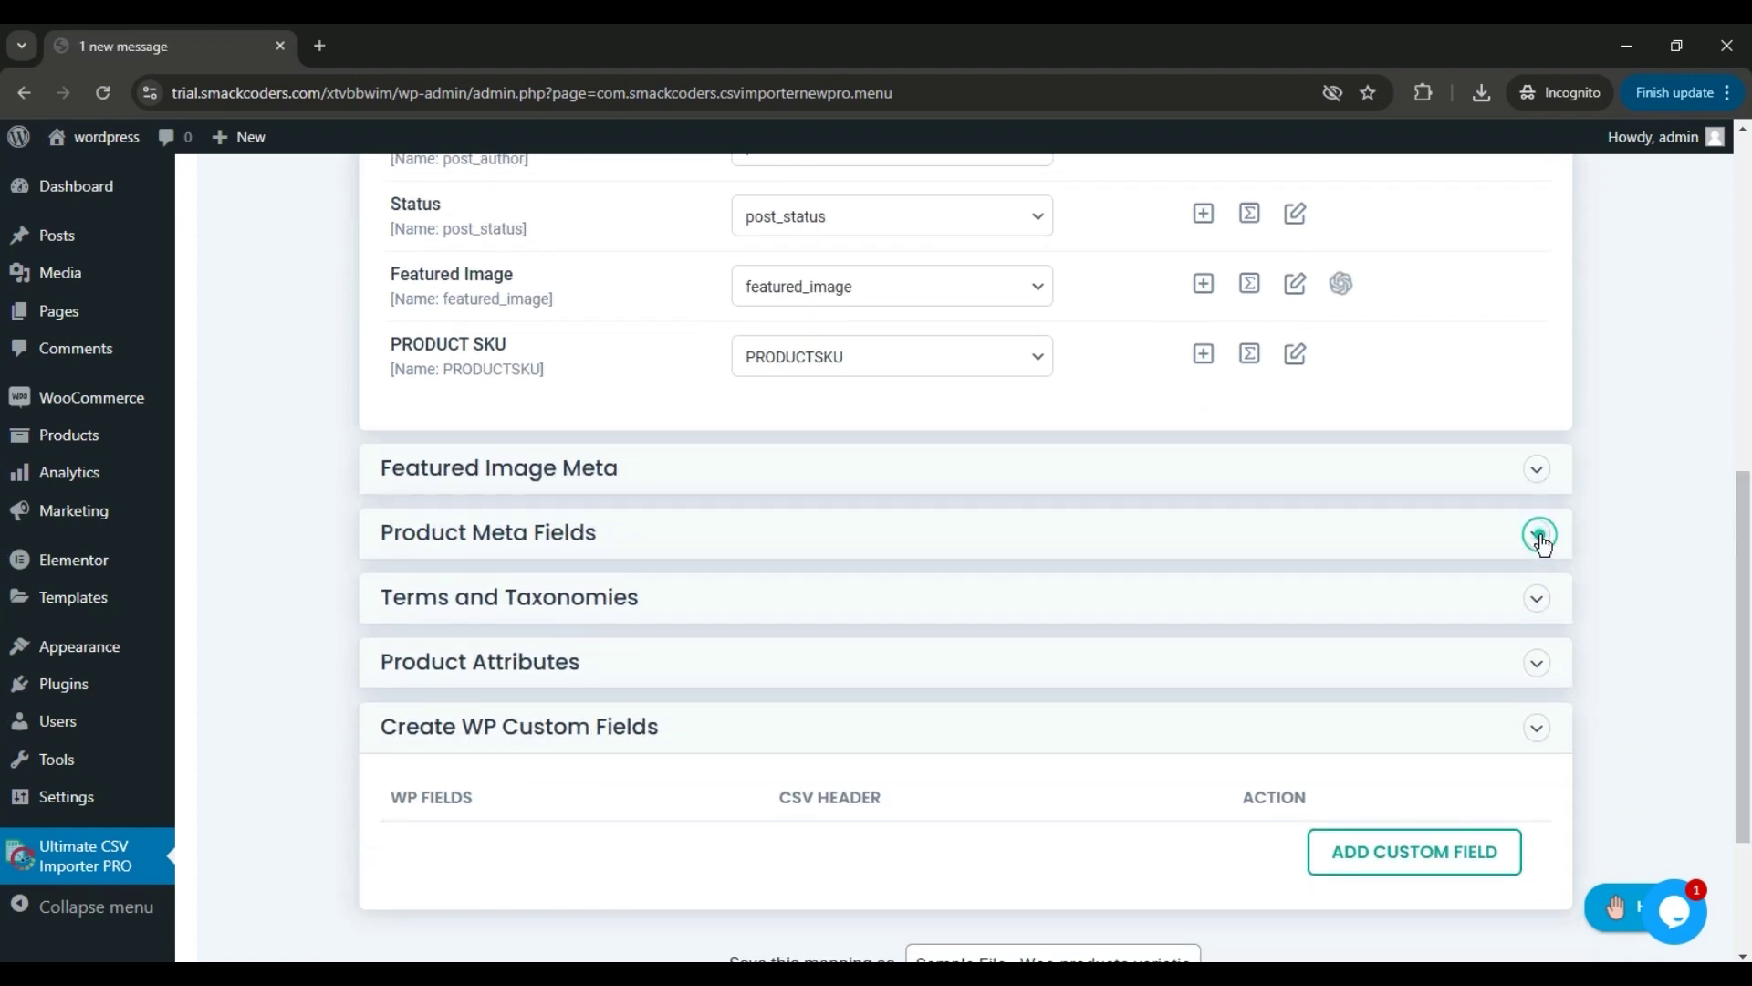
scroll(4, 365, down, 5)
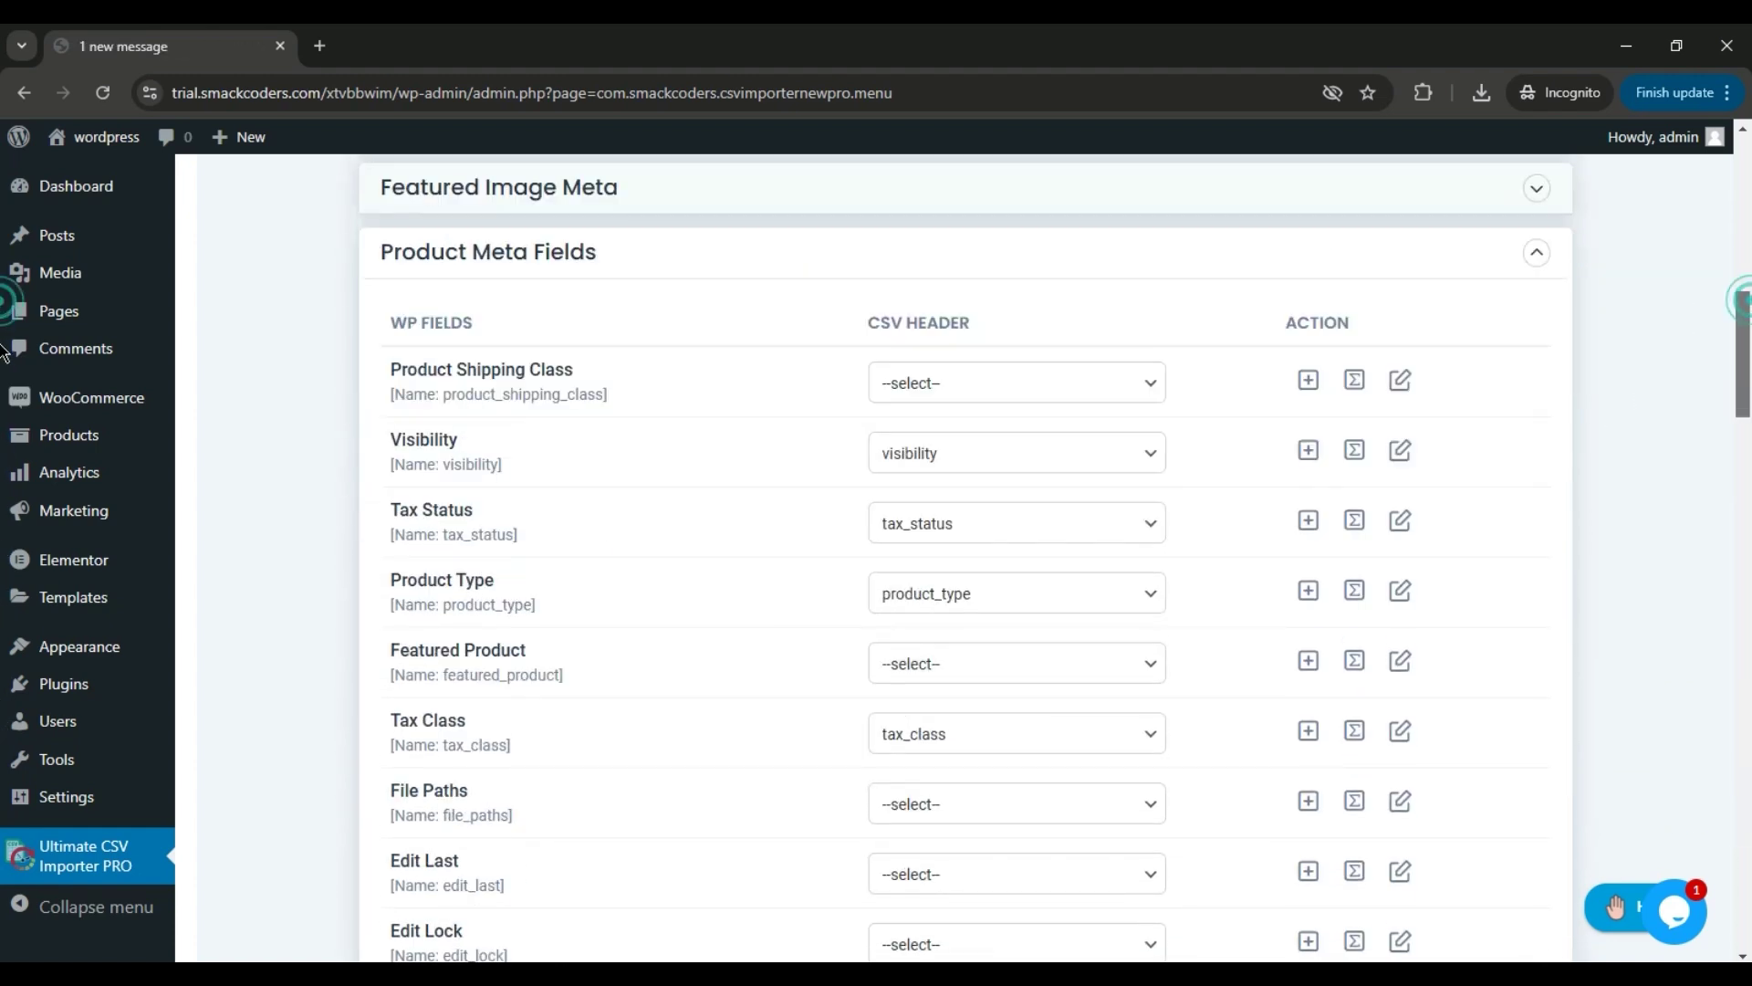
scroll(5, 392, down, 6)
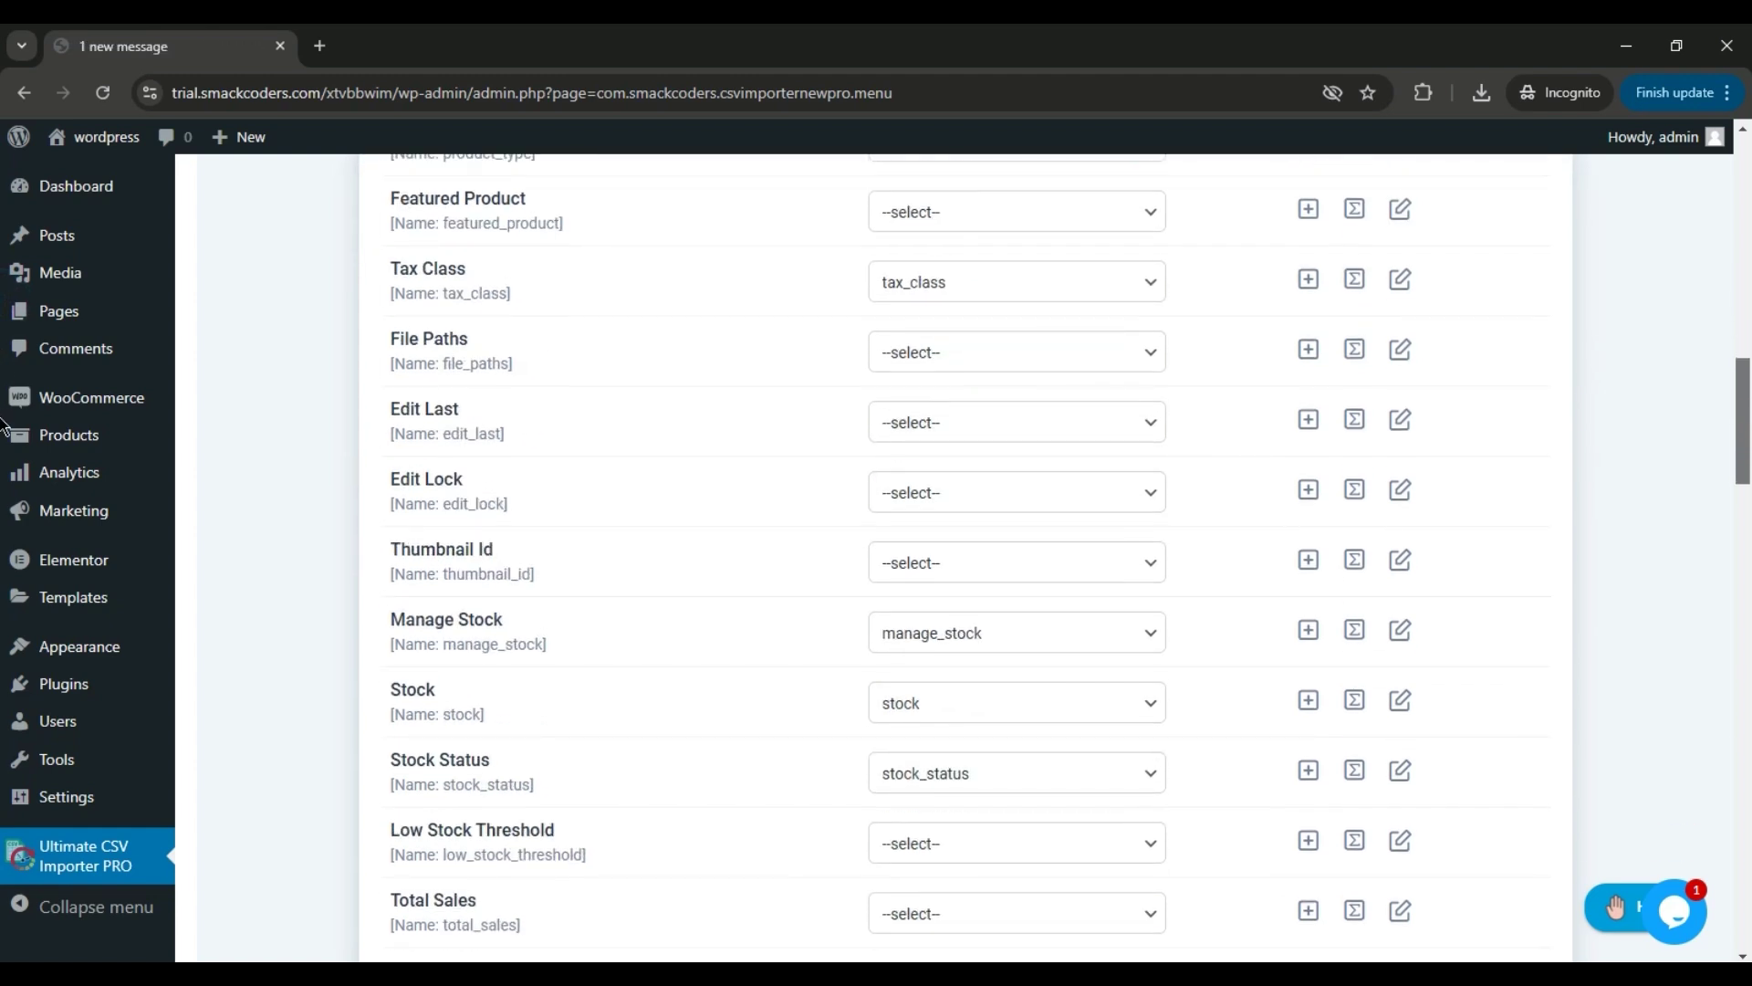
scroll(2, 448, down, 8)
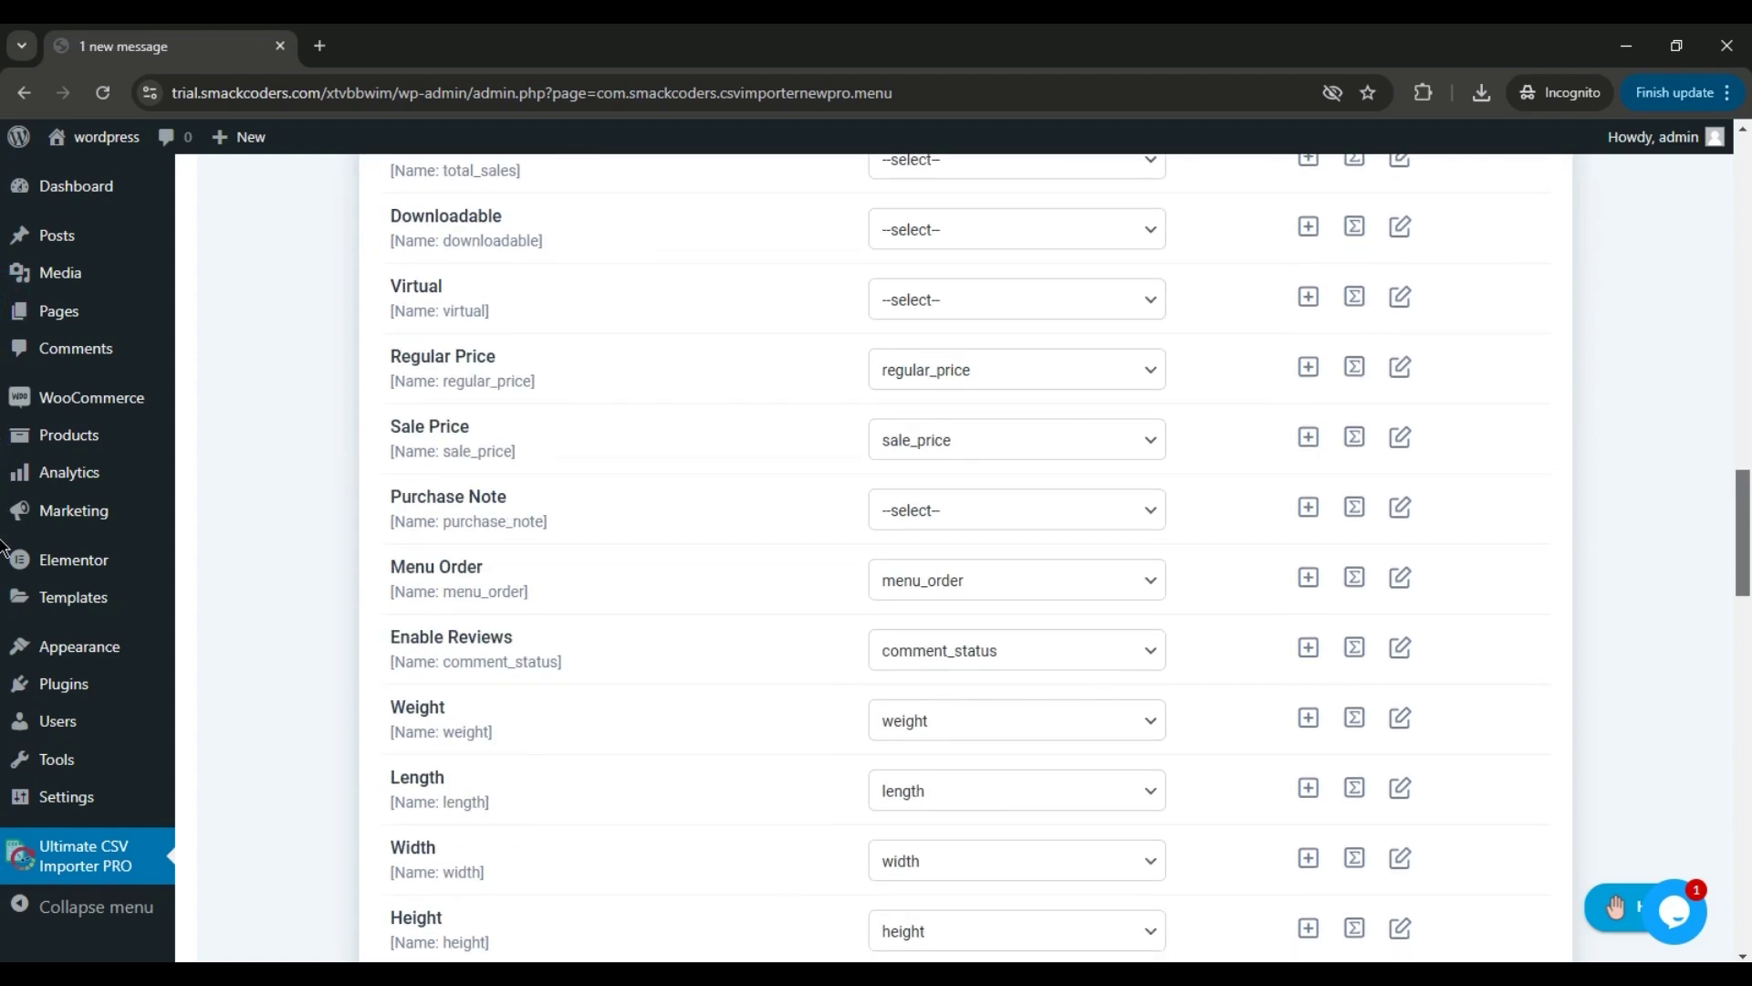
scroll(3, 550, down, 11)
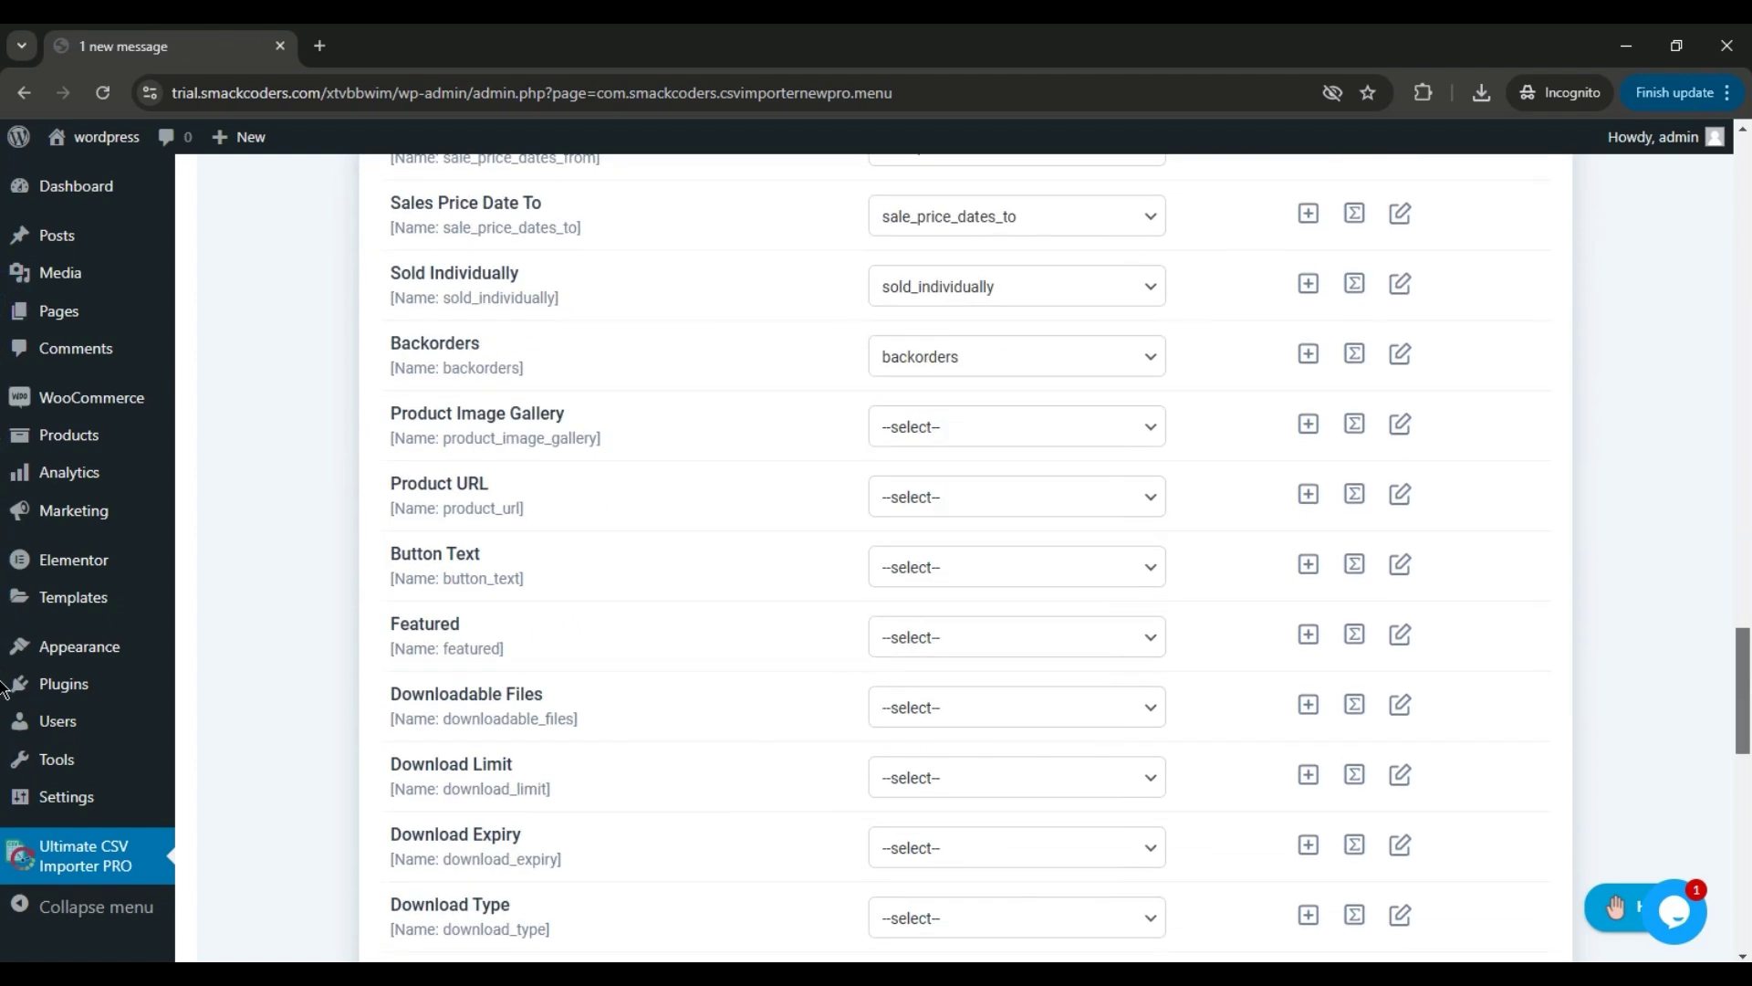
scroll(3, 703, down, 10)
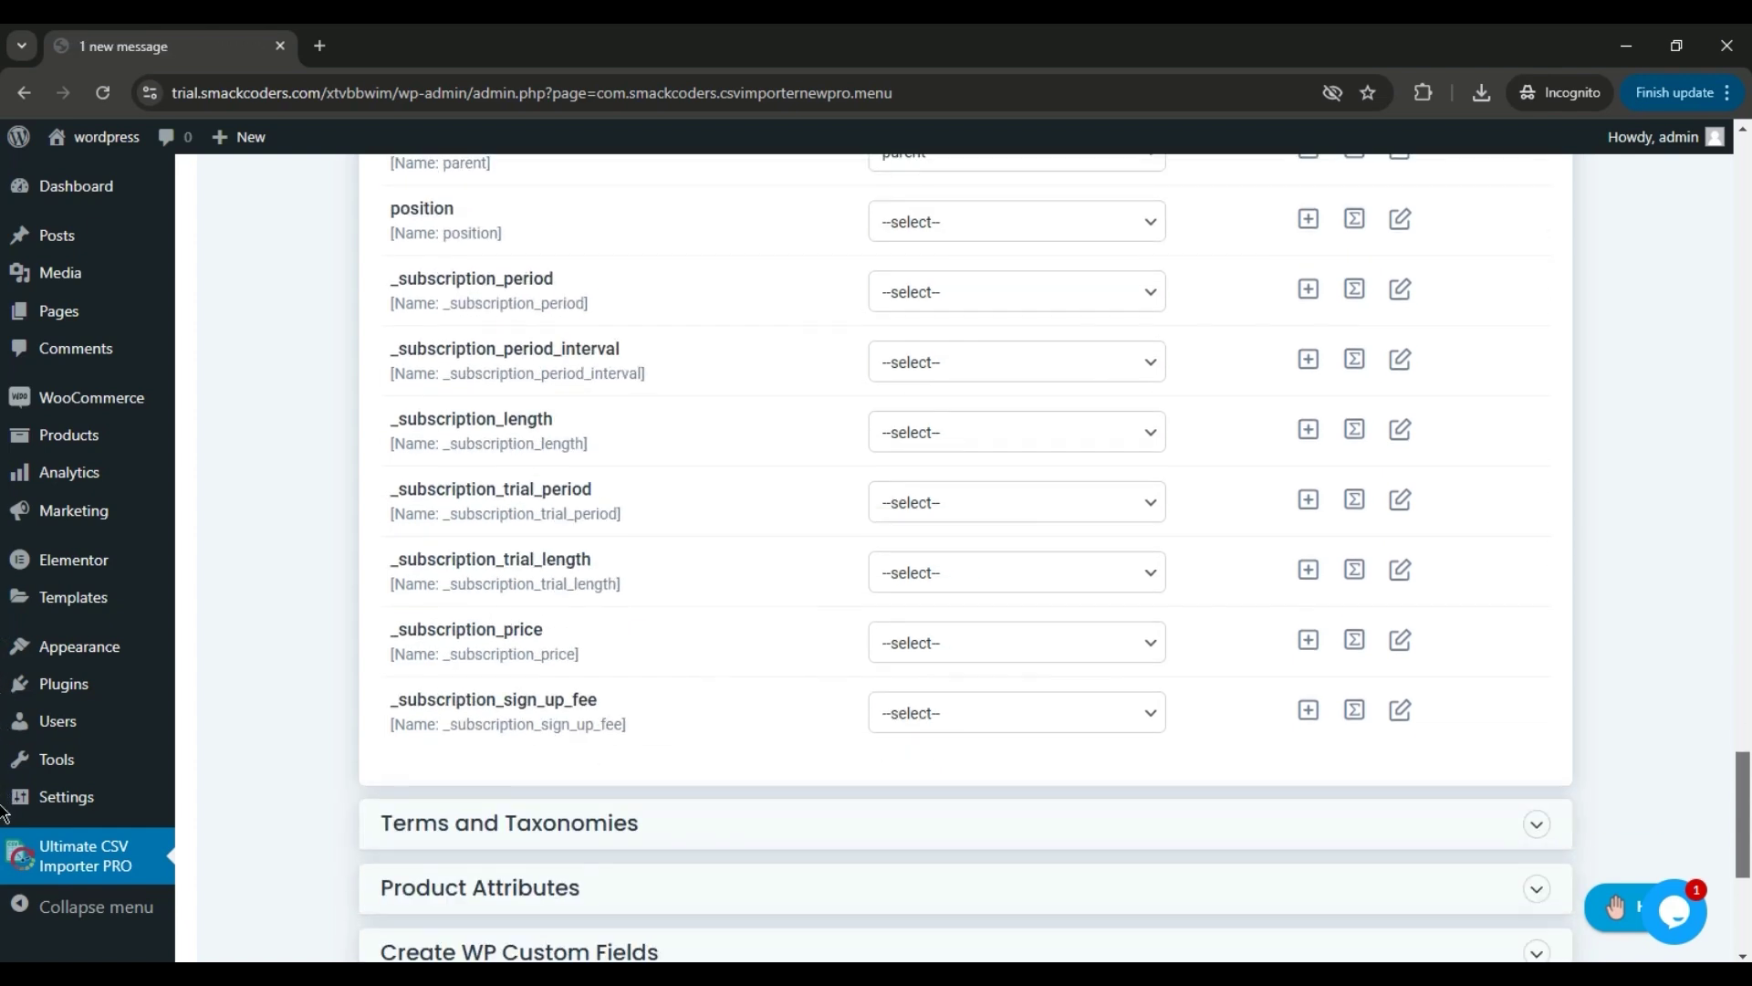
scroll(3, 830, down, 4)
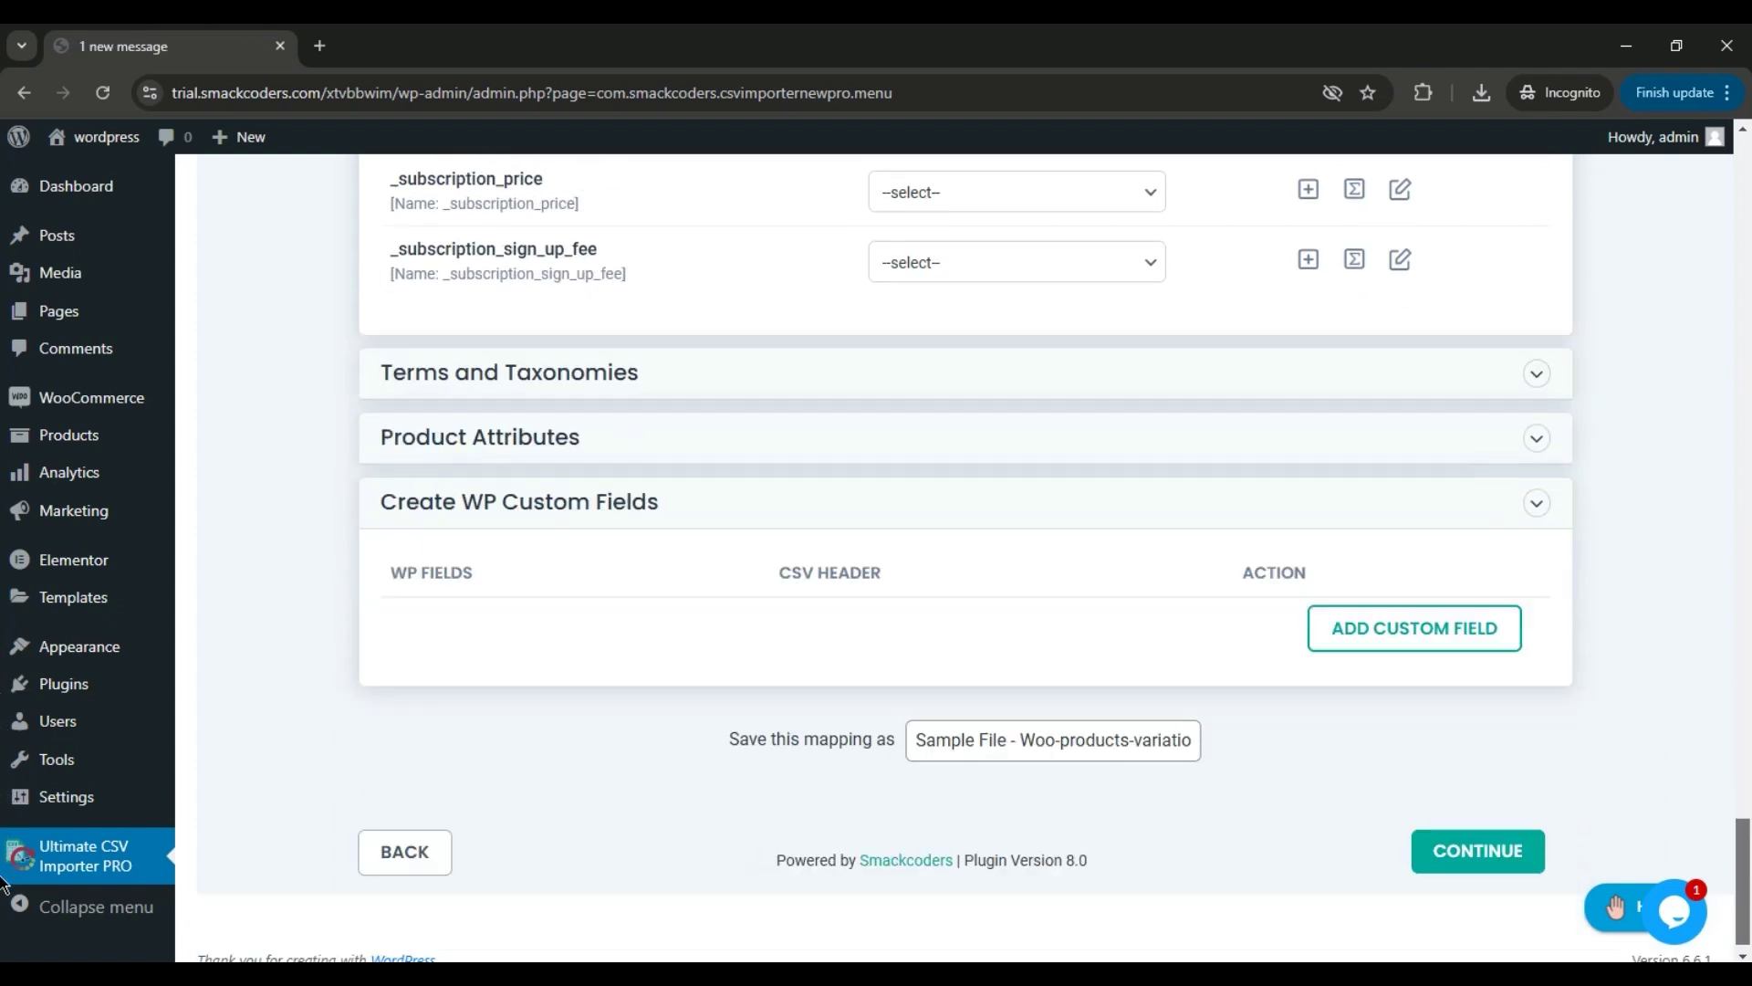
click(1486, 345)
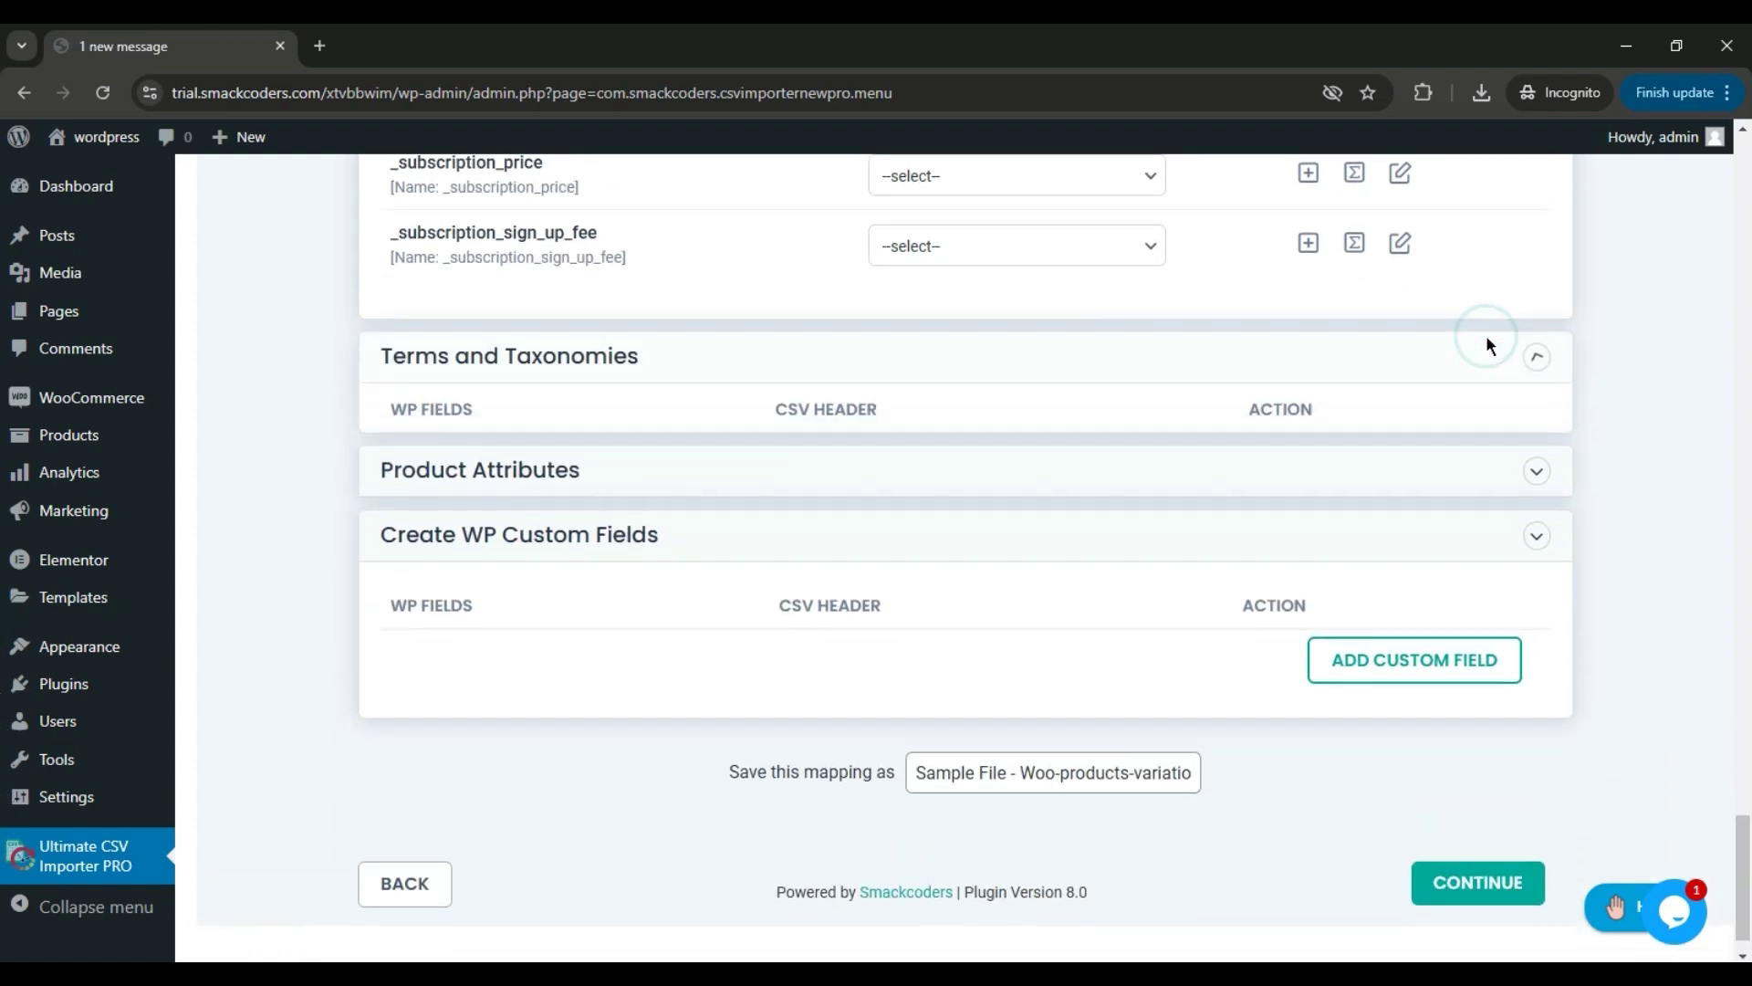
click(1485, 345)
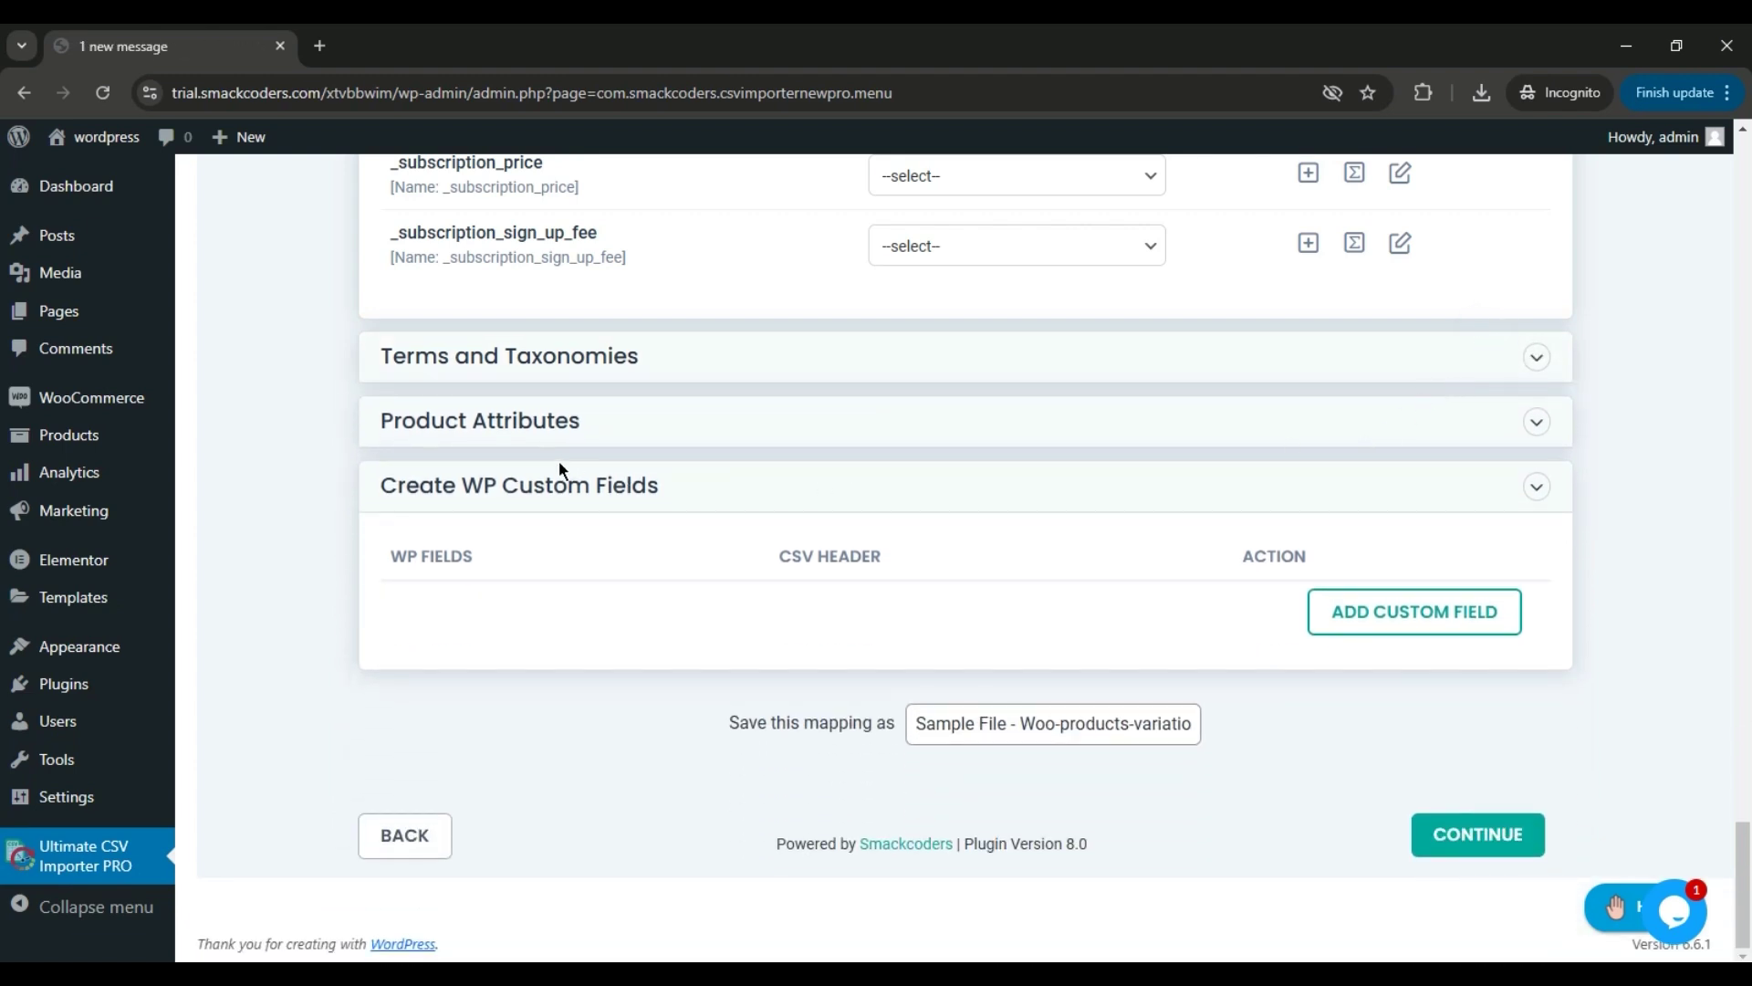
- In Product Attributes, map the first attribute's name, value and visible fields to product_attribute_name1, product_attribute_value1 and product_attribute_visible1
click(558, 425)
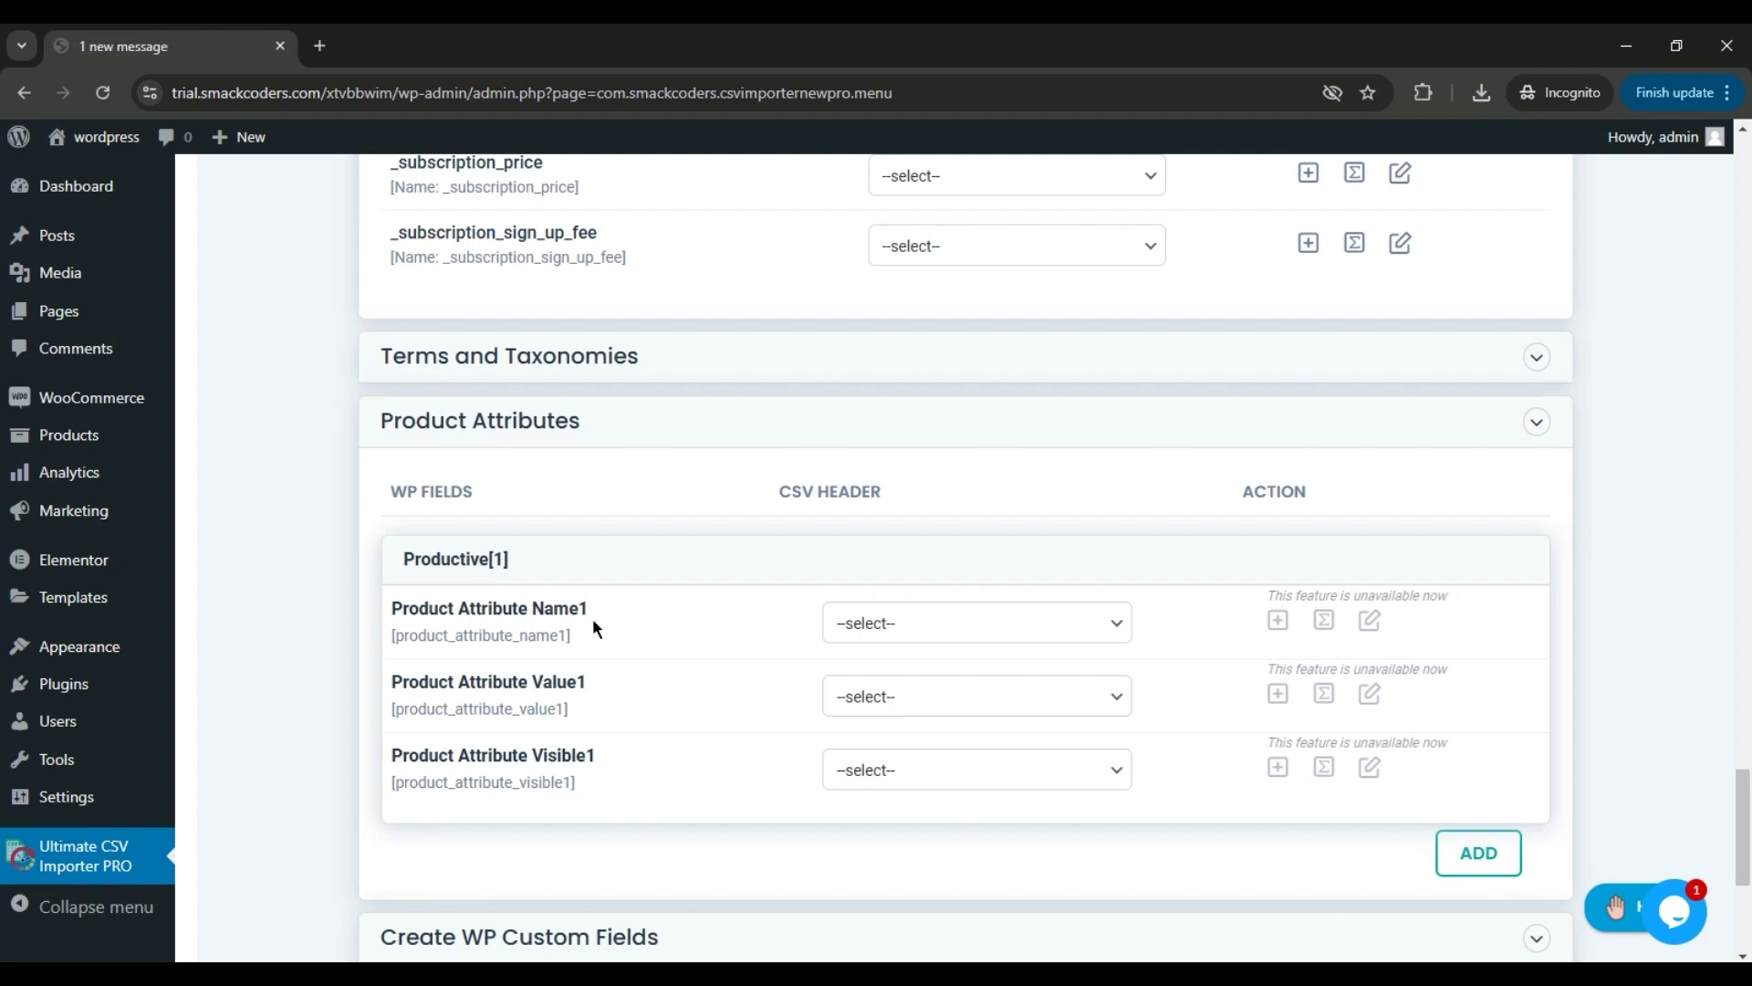
click(929, 623)
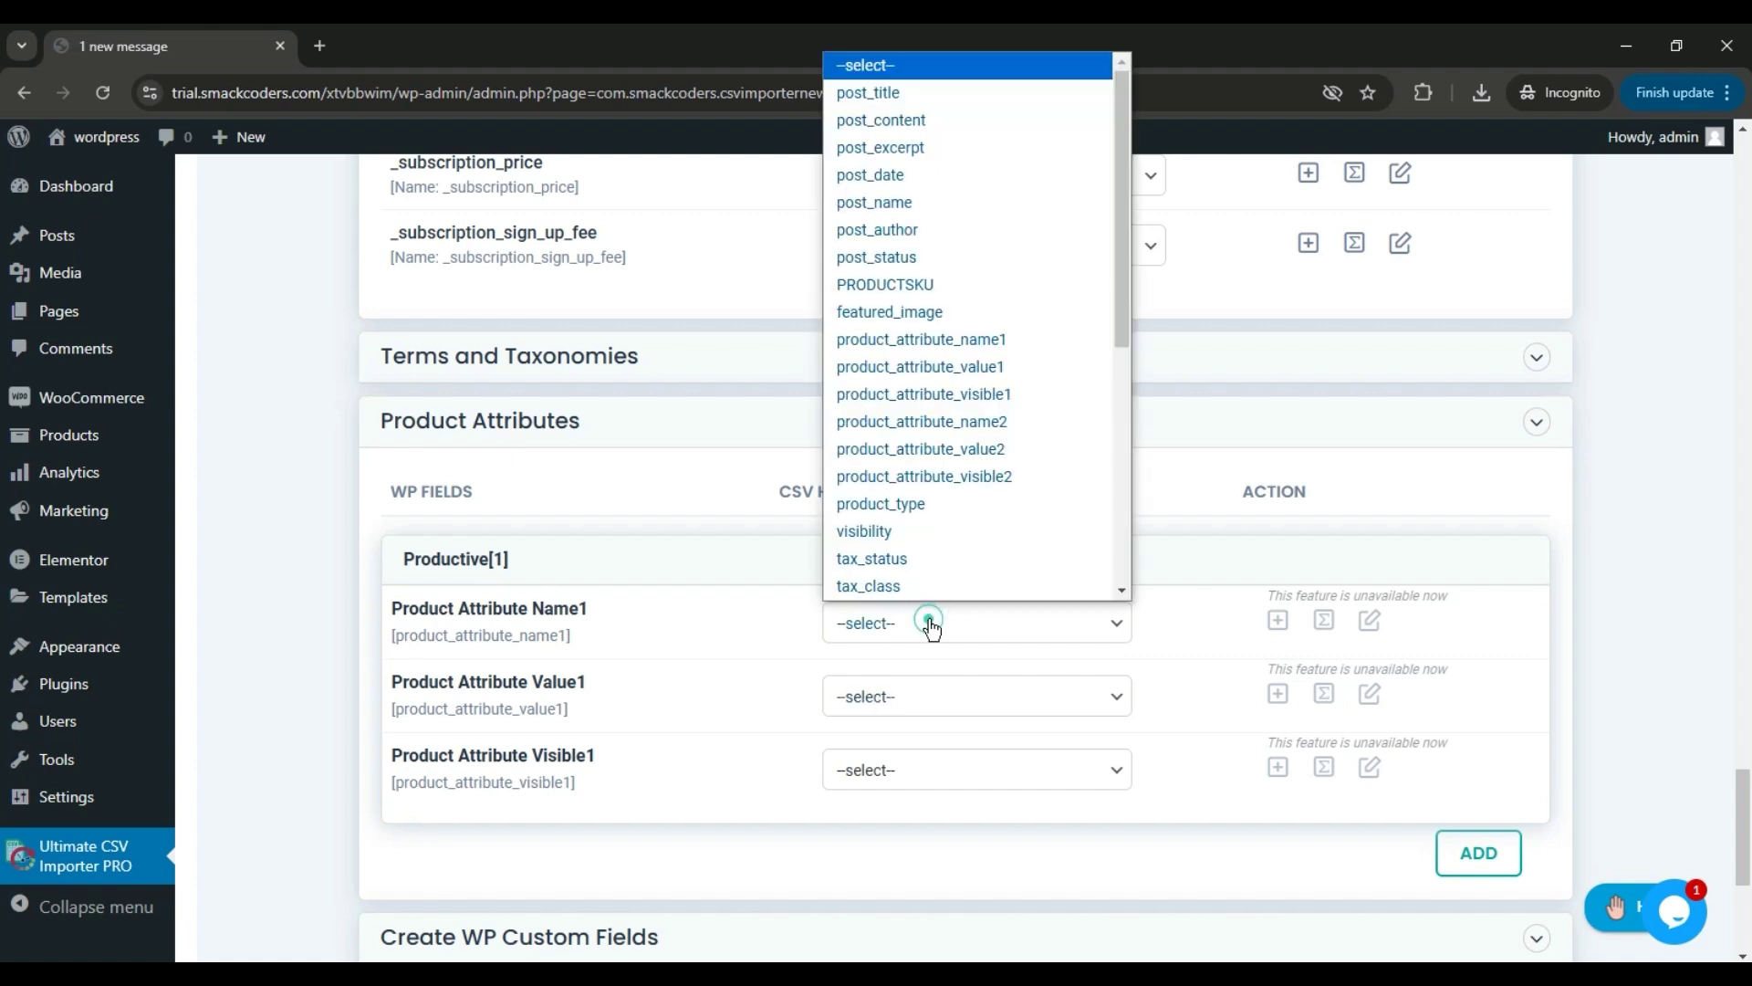
click(996, 340)
click(1040, 696)
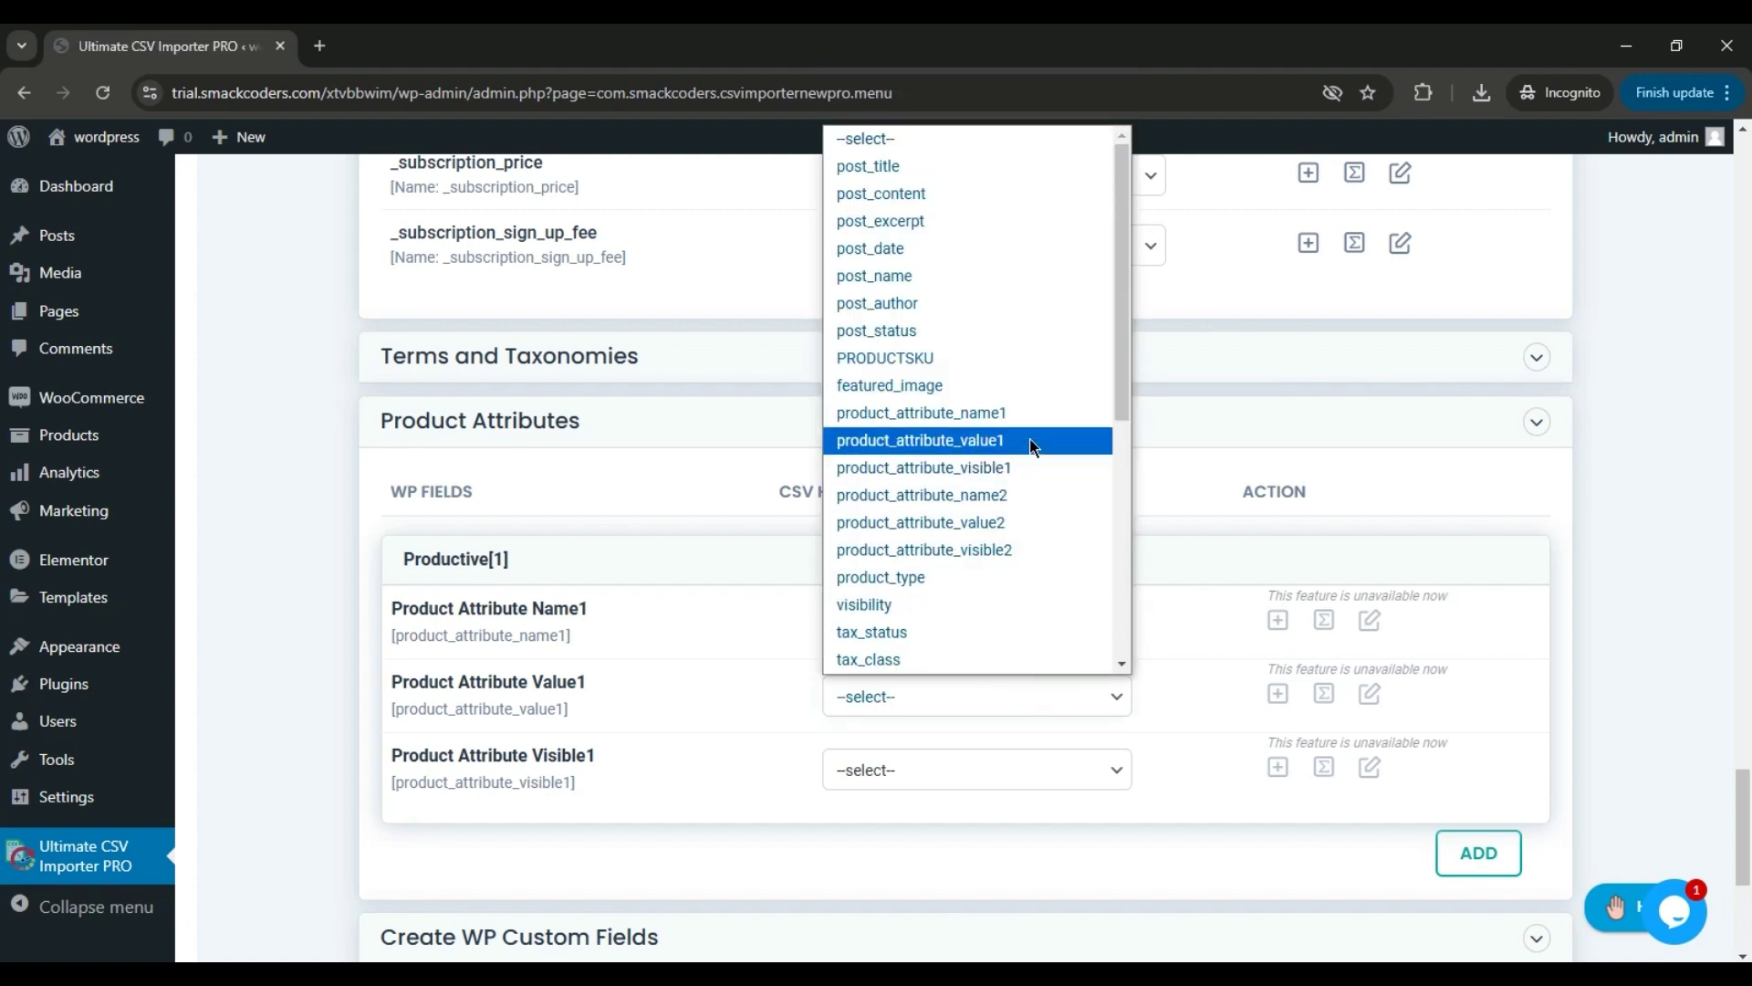
click(1029, 441)
click(1054, 769)
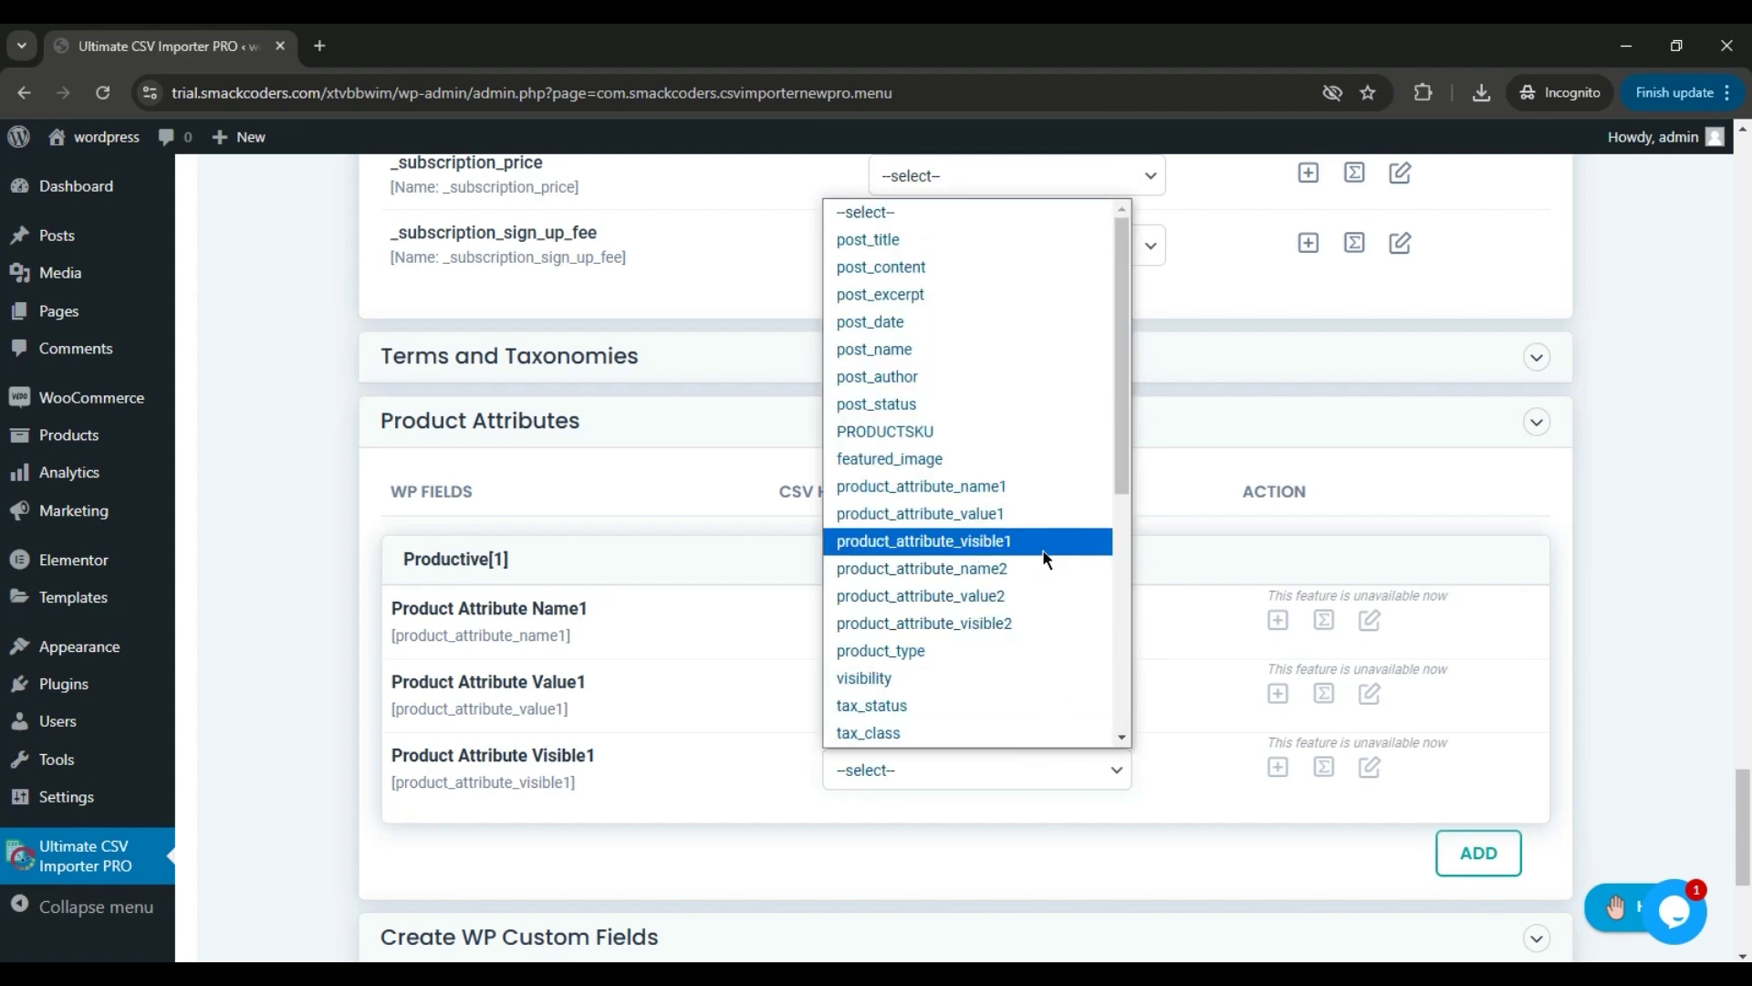
click(1042, 550)
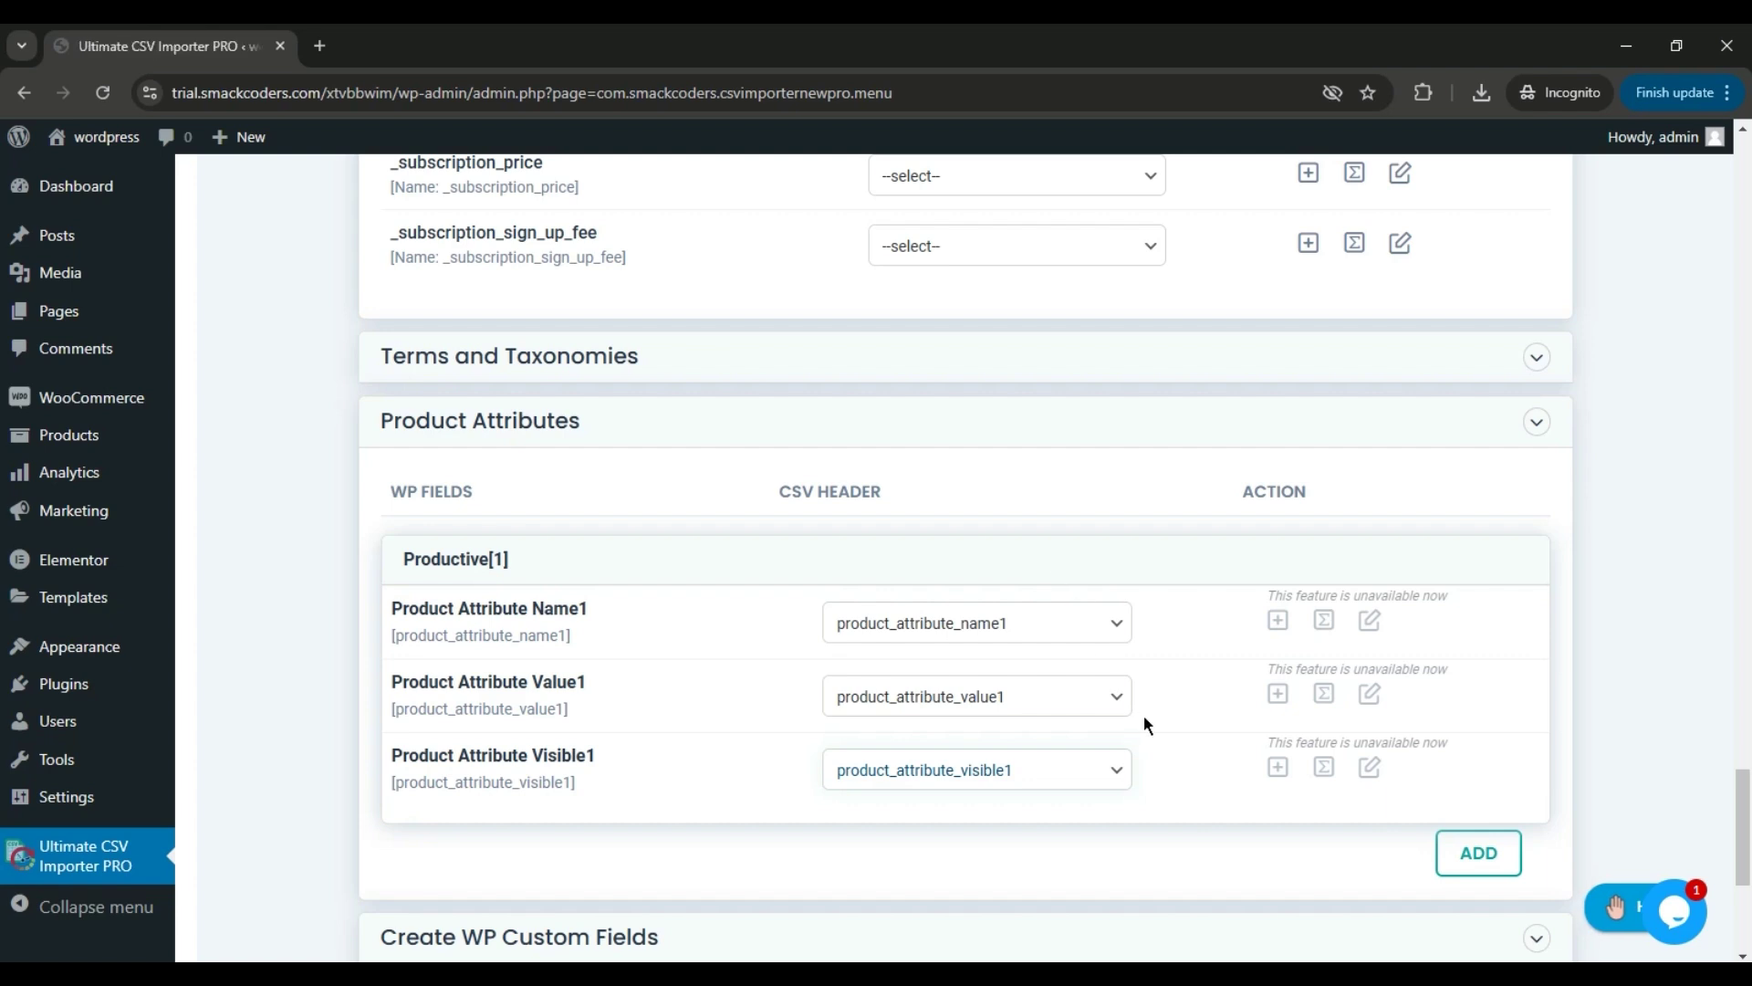
- Add a second product attribute group and map its fields to product_attribute_name2, product_attribute_value2 and product_attribute_visible2
click(1459, 849)
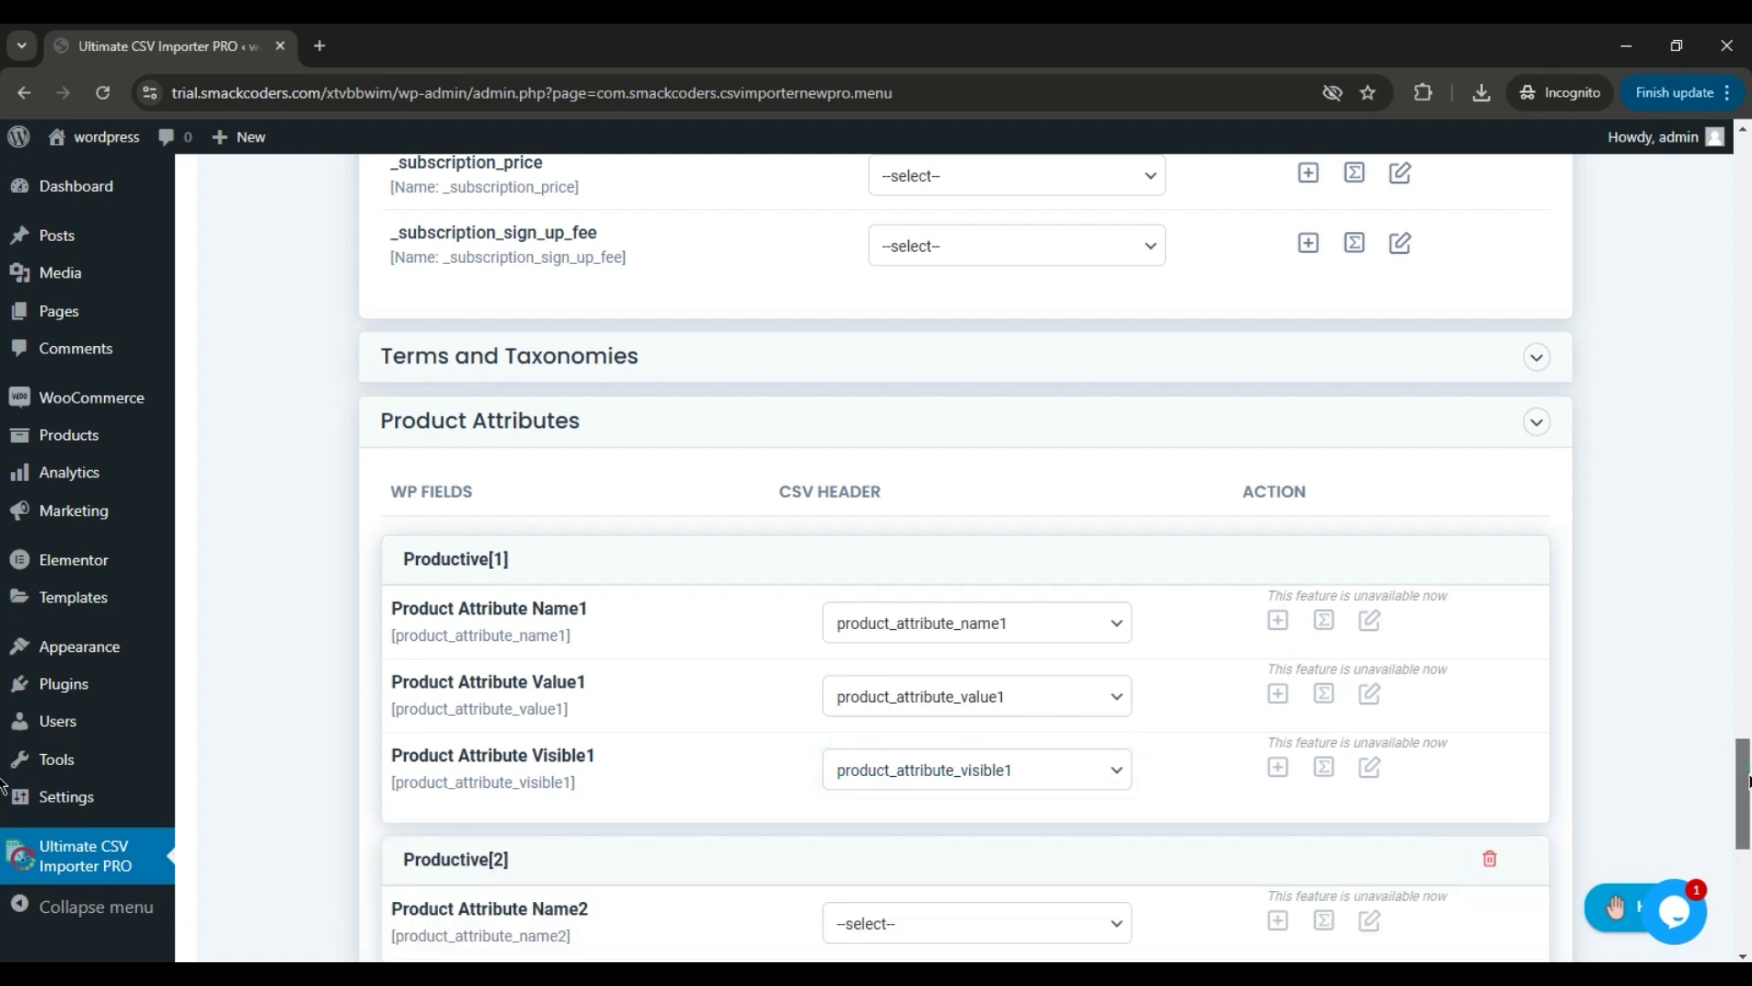
scroll(3, 844, down, 5)
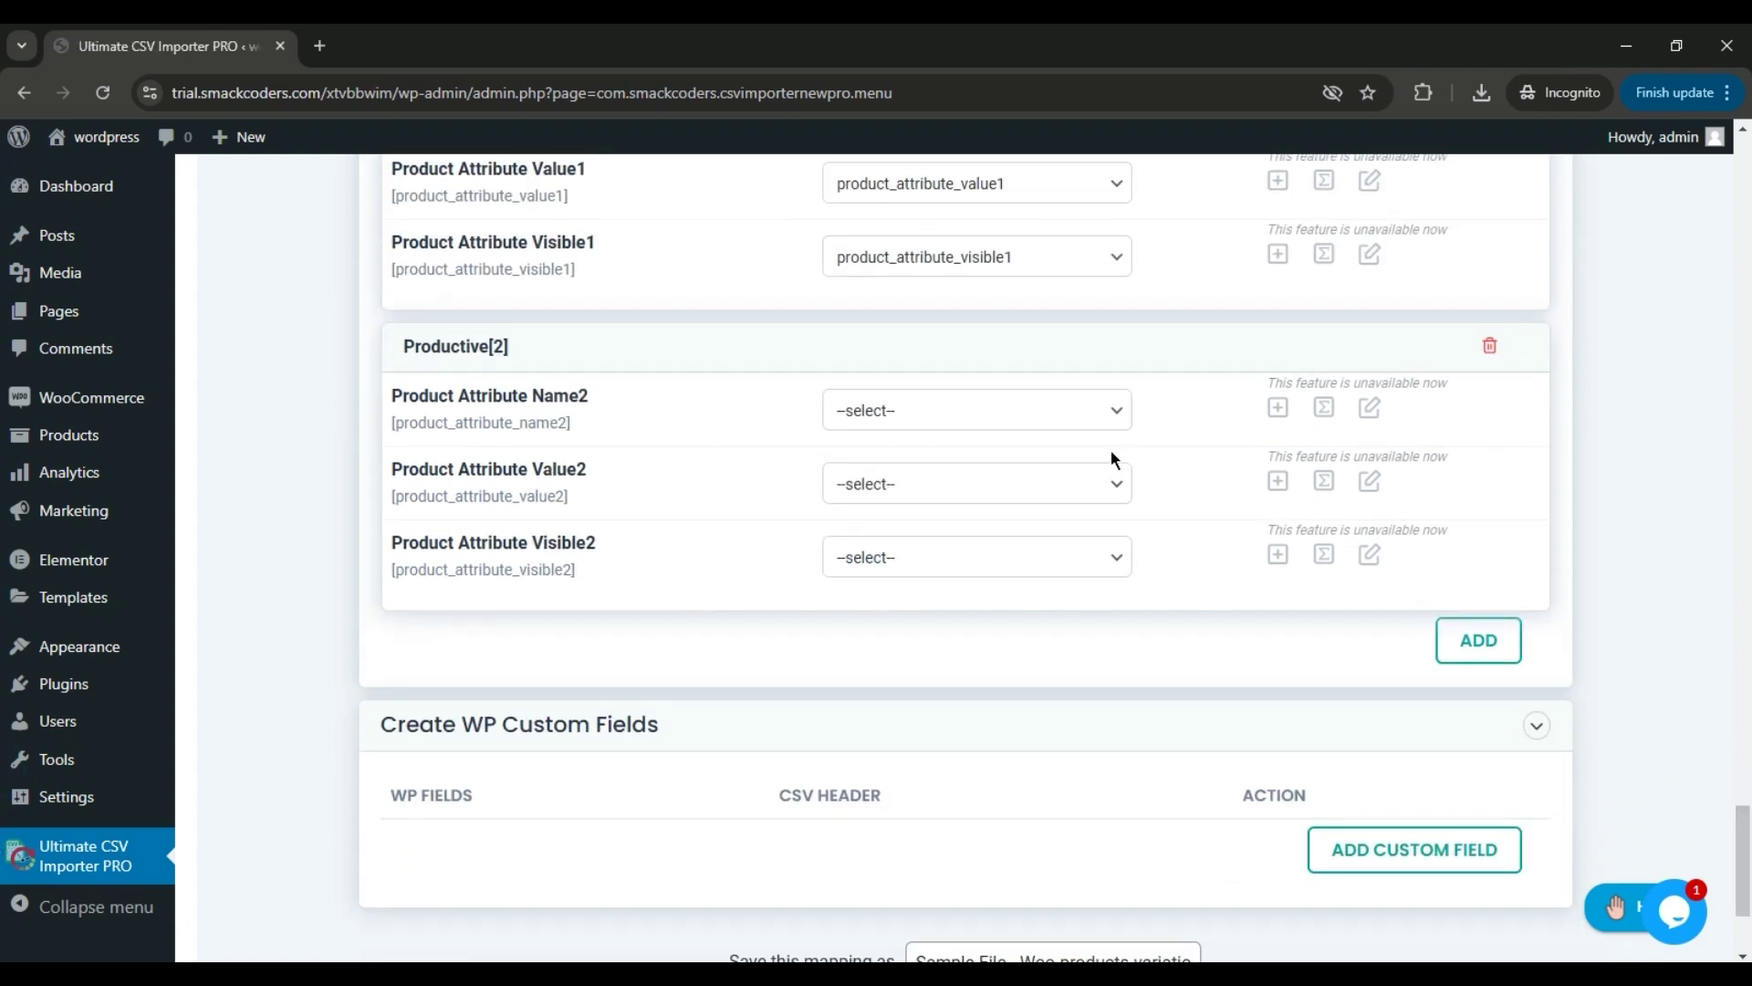
click(1057, 412)
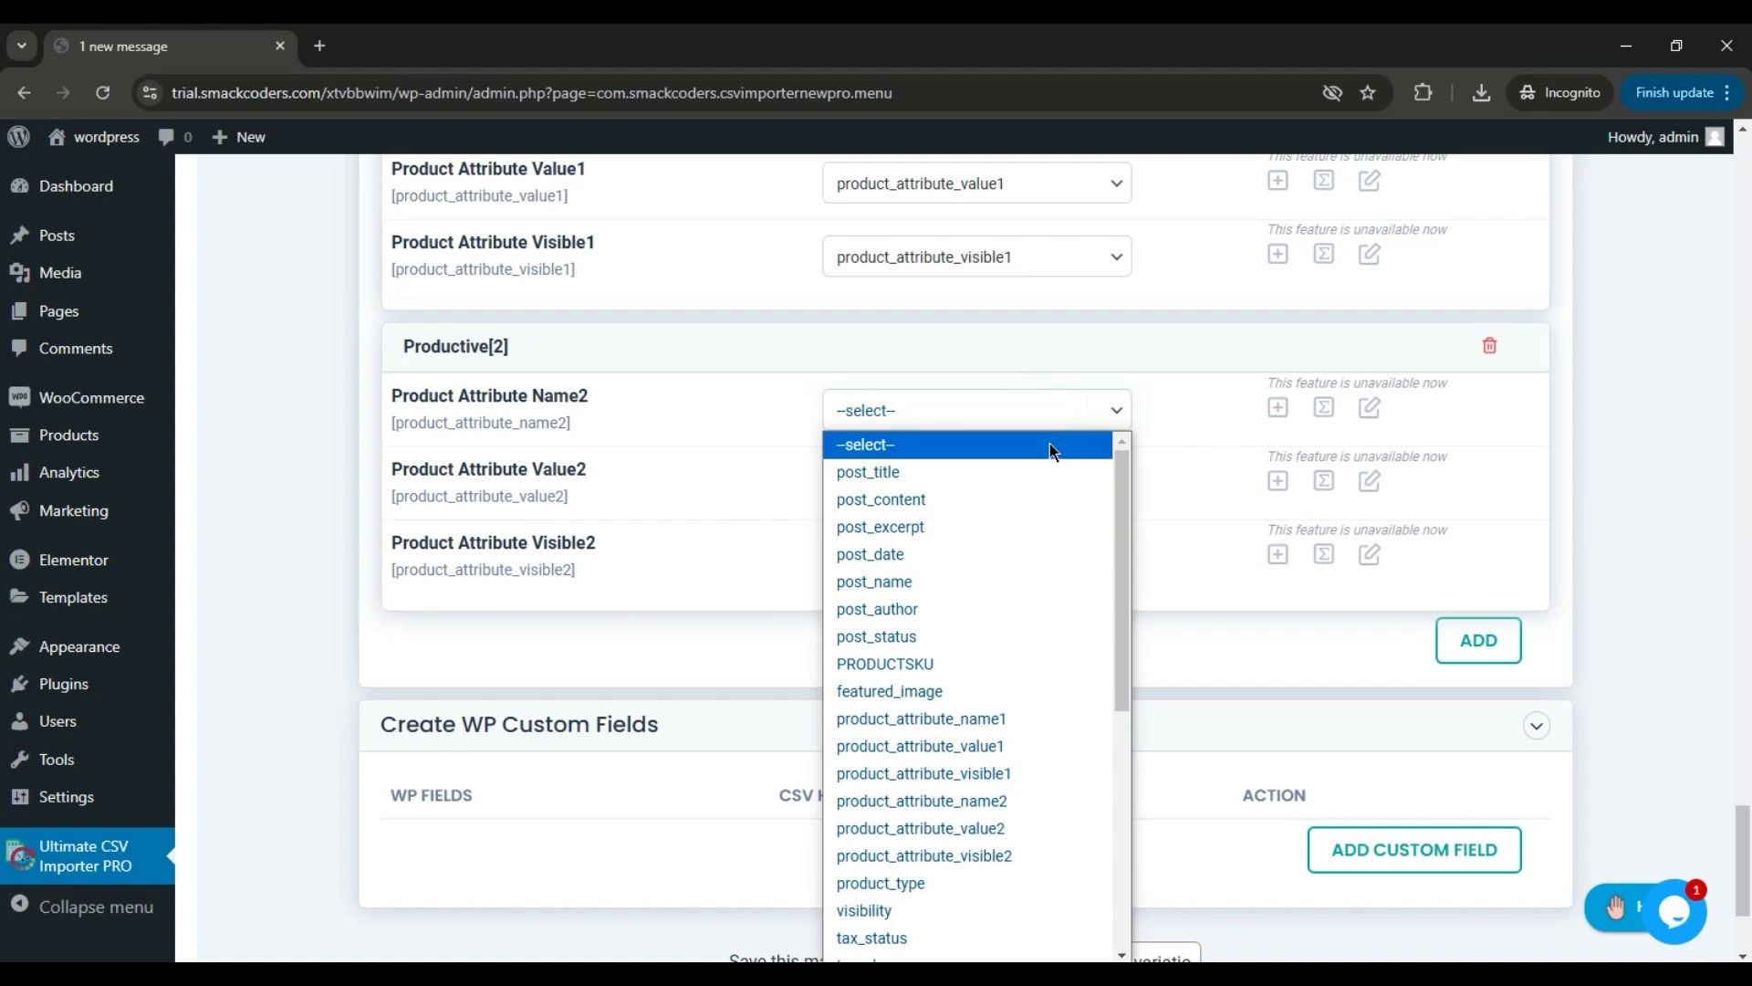
click(1035, 800)
click(1039, 494)
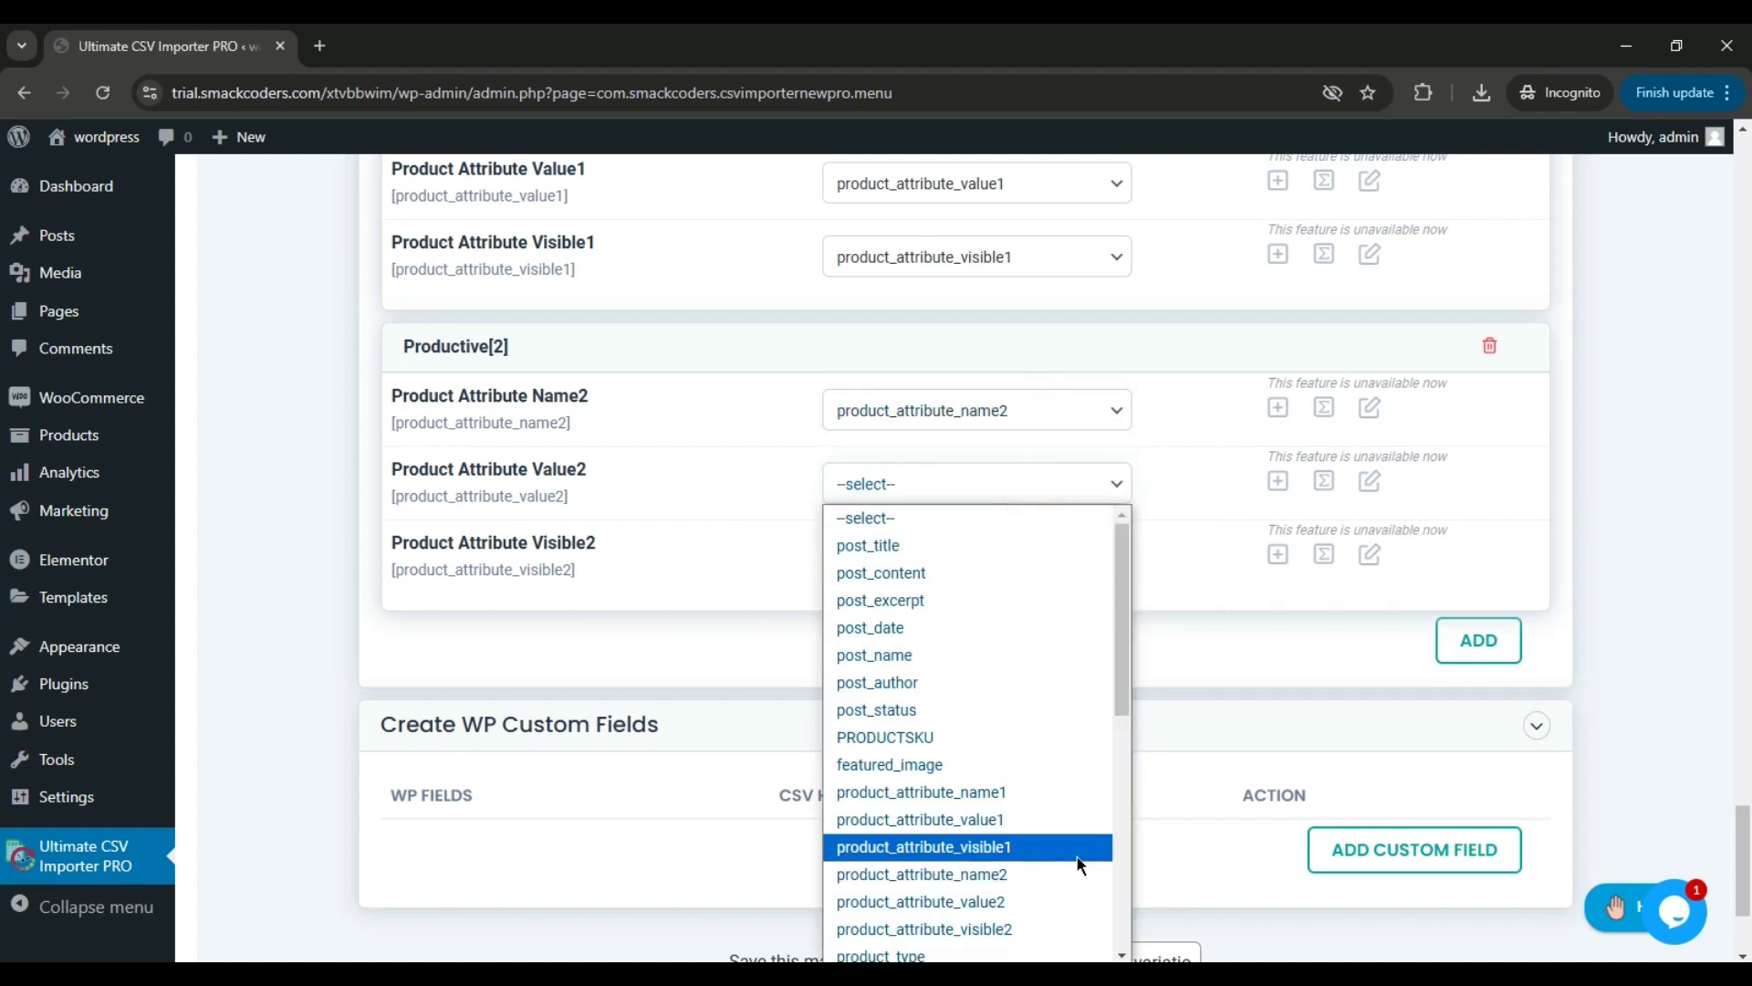
click(1081, 900)
click(1042, 561)
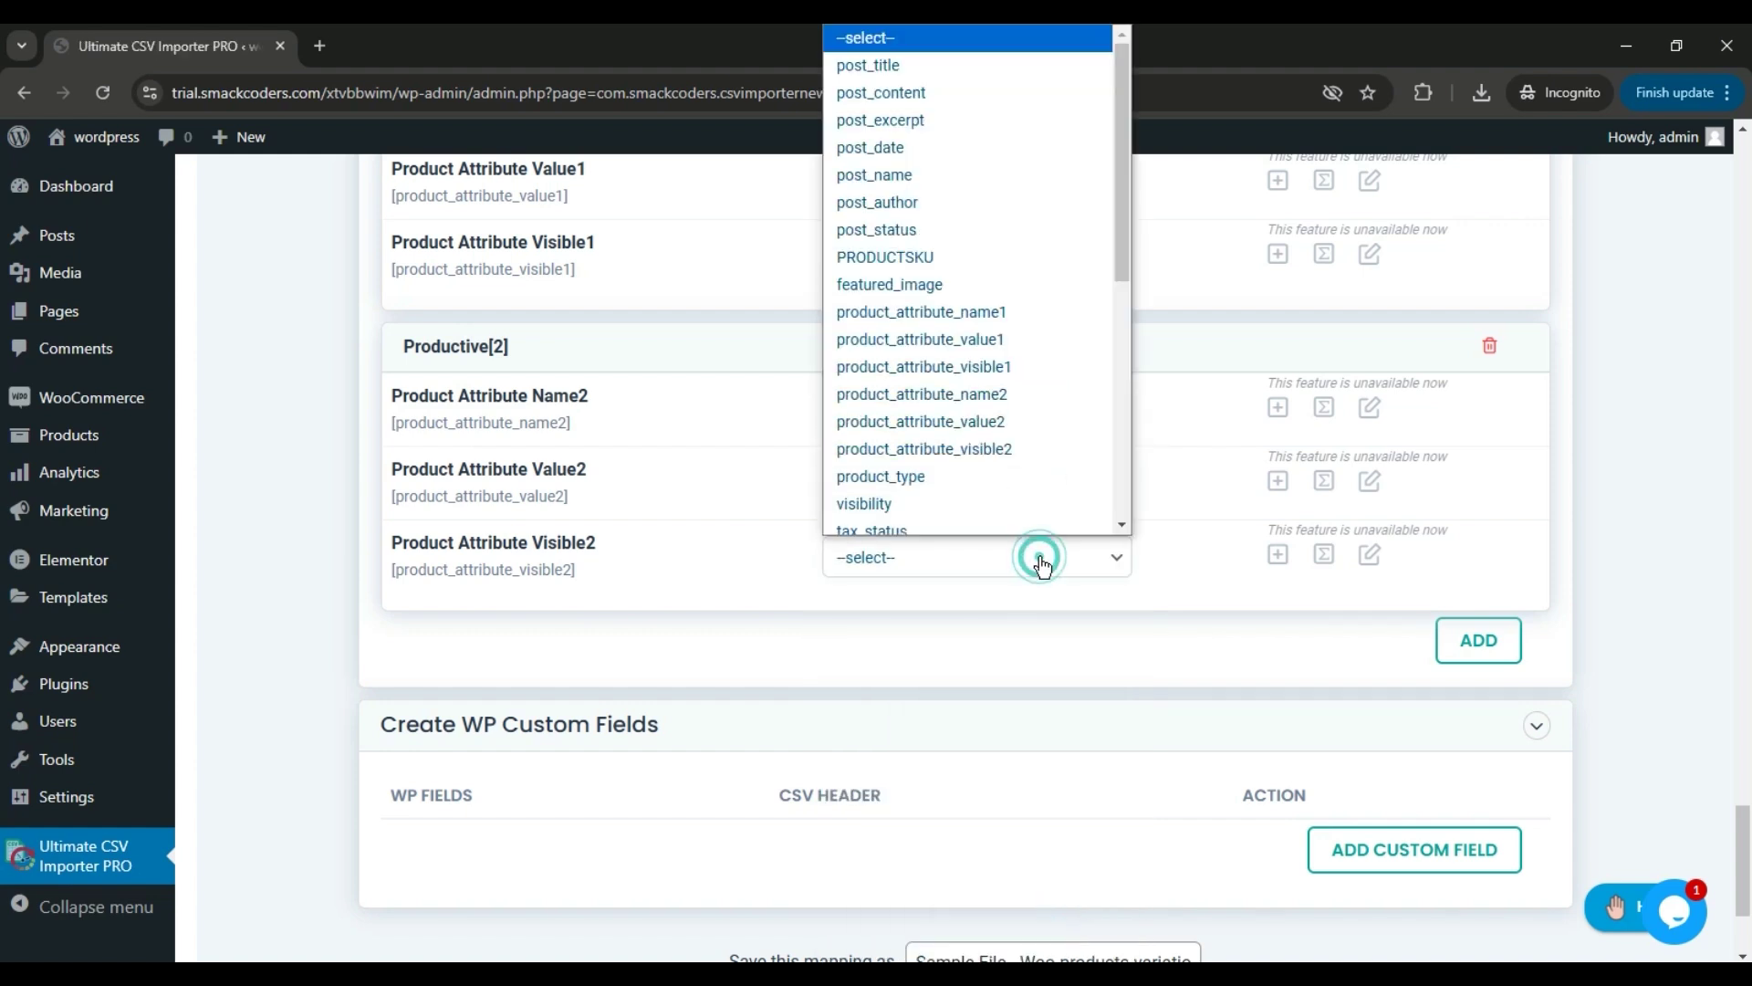
click(1044, 433)
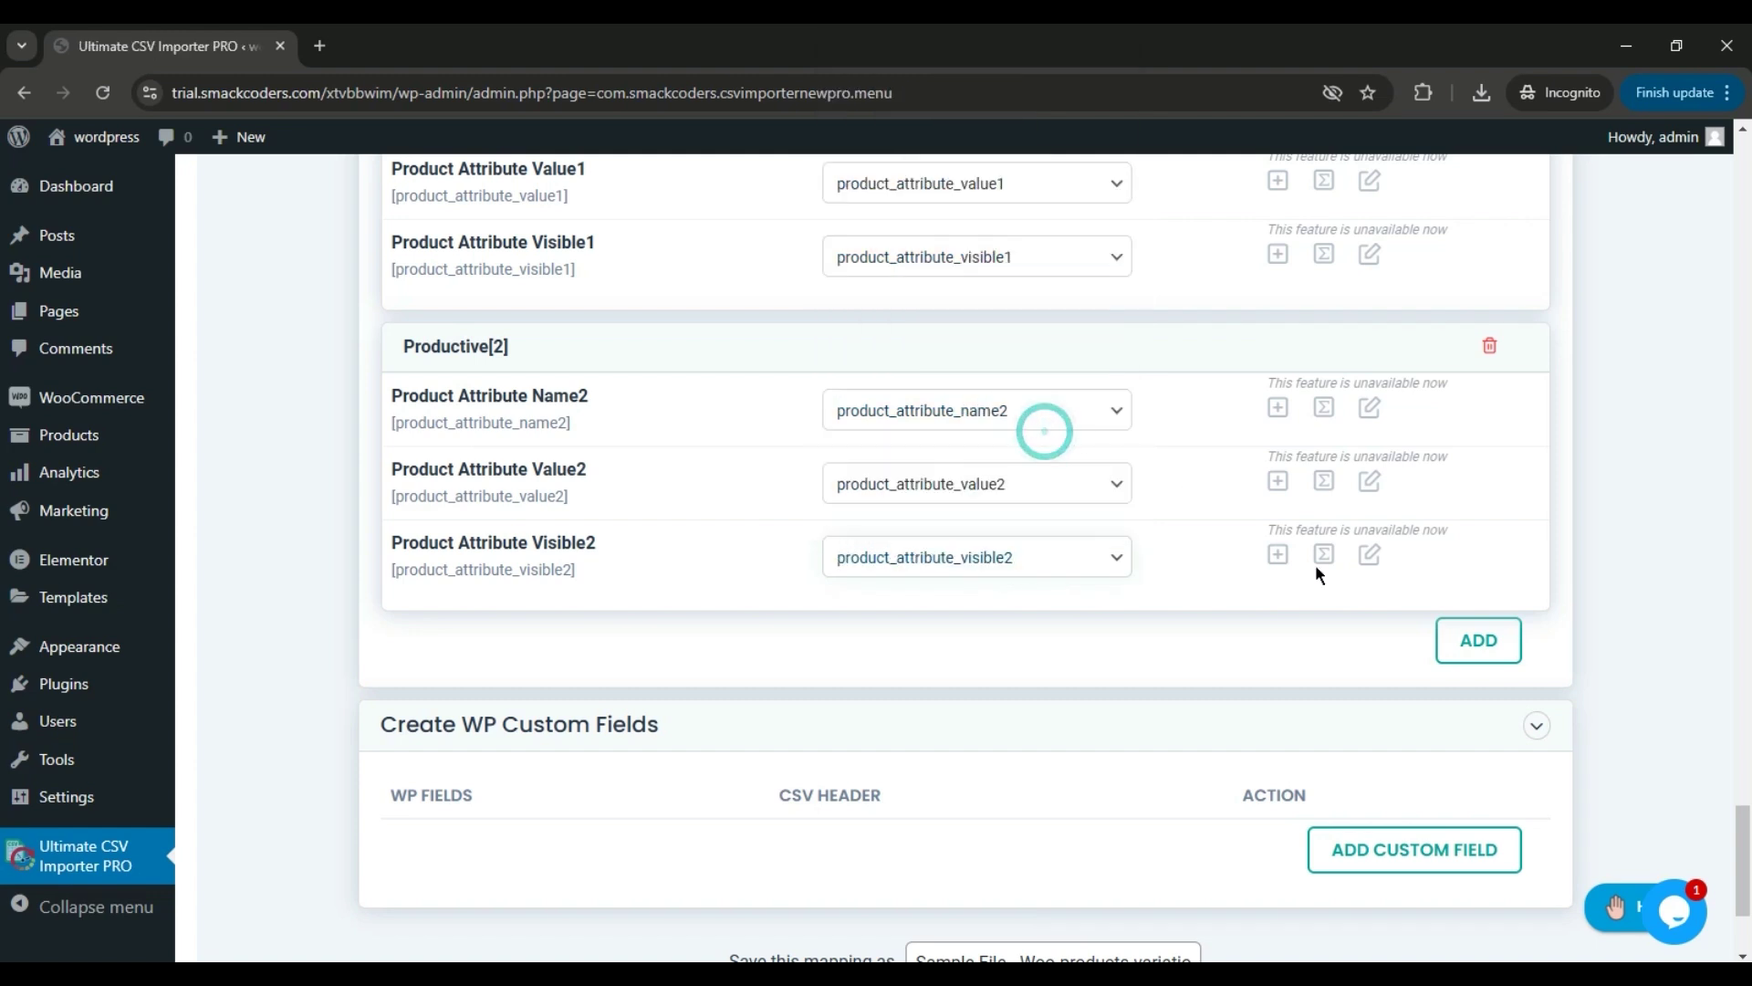
- Add a third product attribute group, delete it again and review the mappings of the first two groups
click(1451, 637)
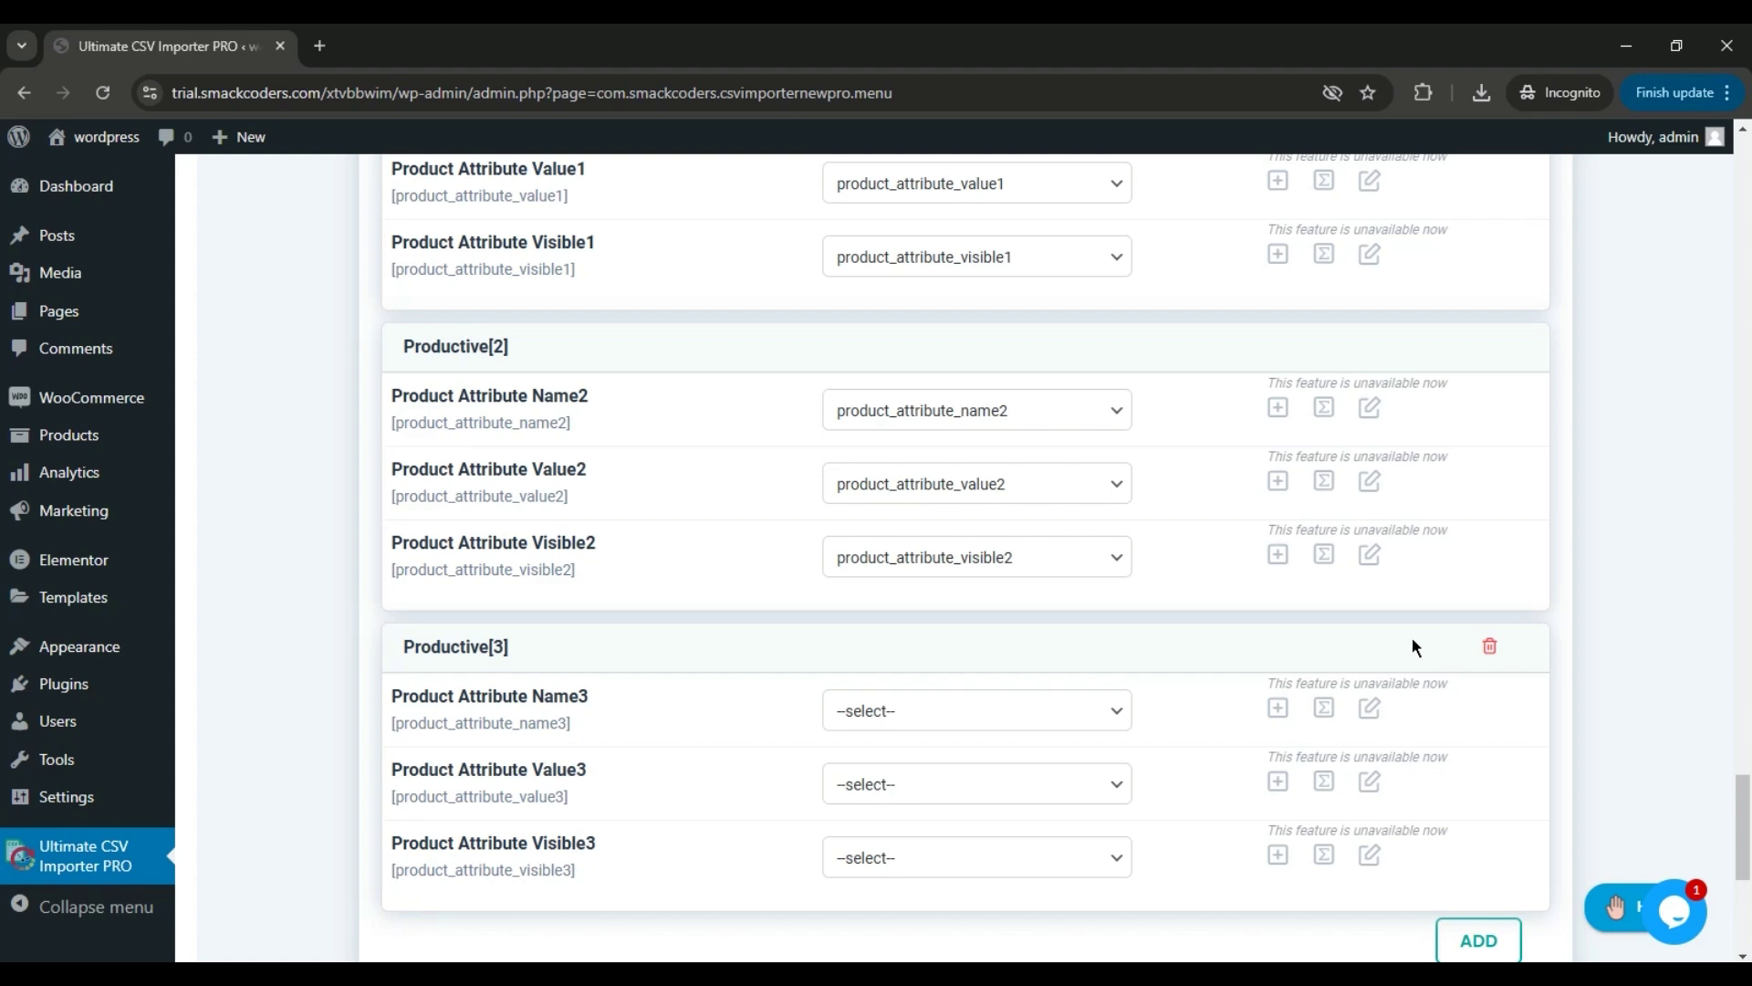
click(1493, 648)
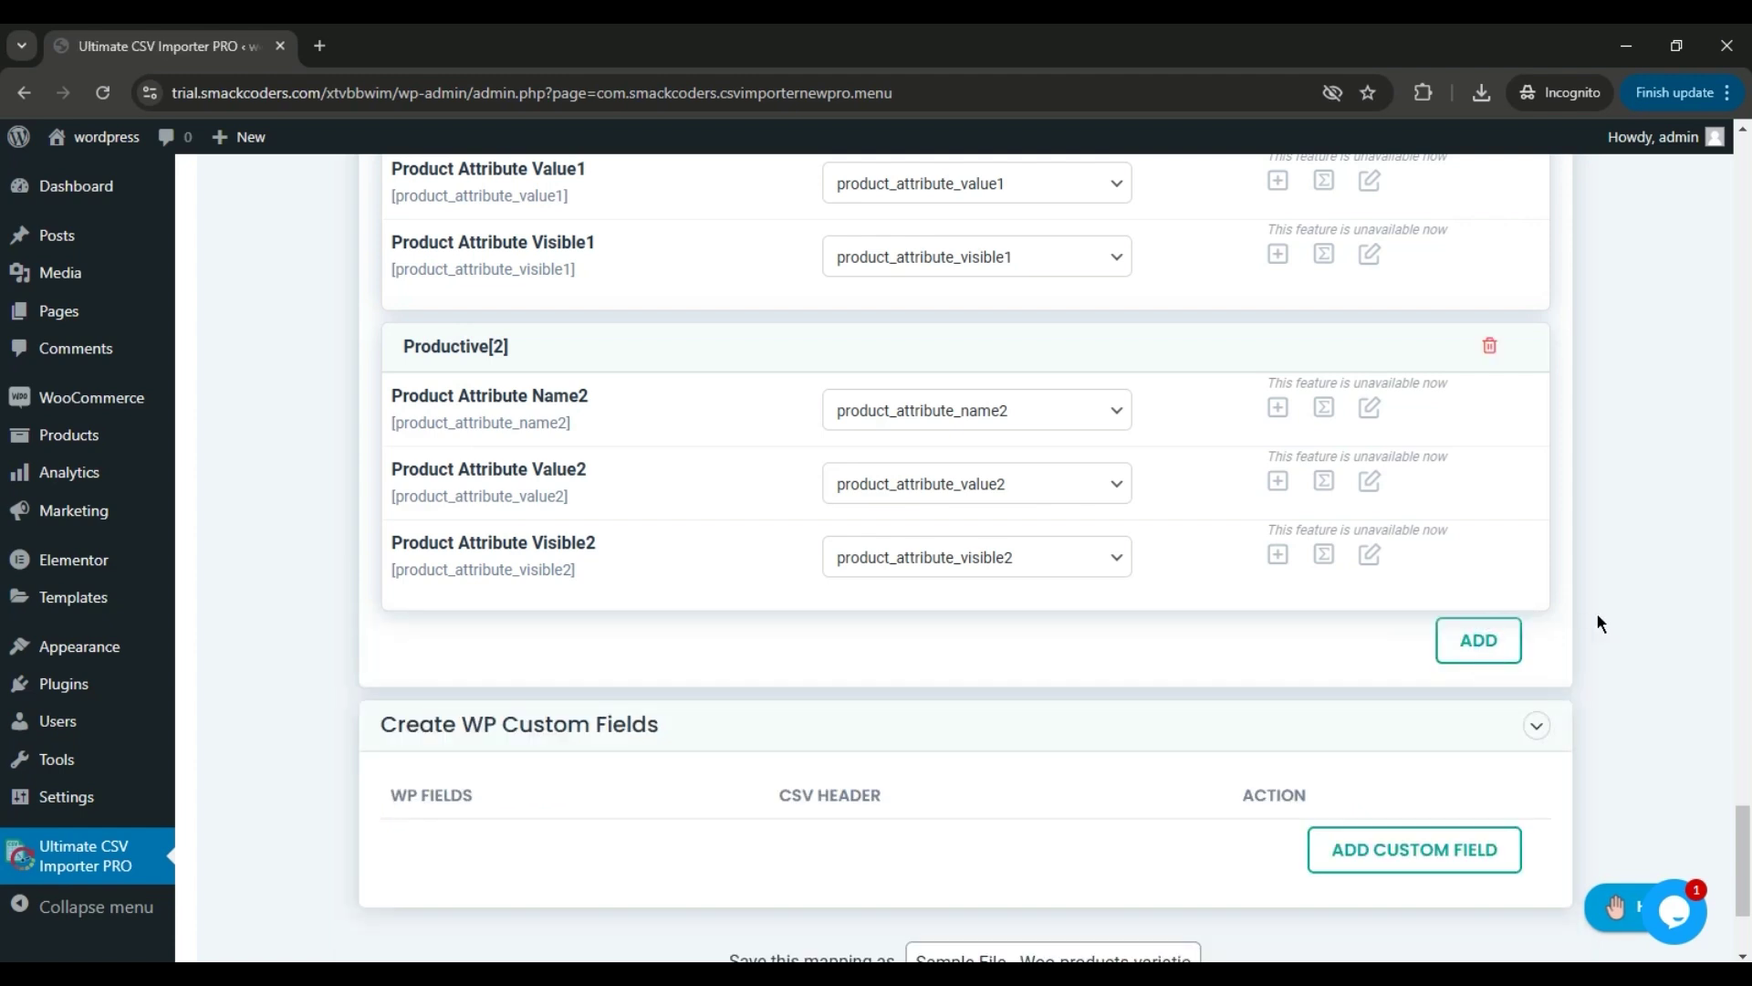
scroll(5, 808, up, 5)
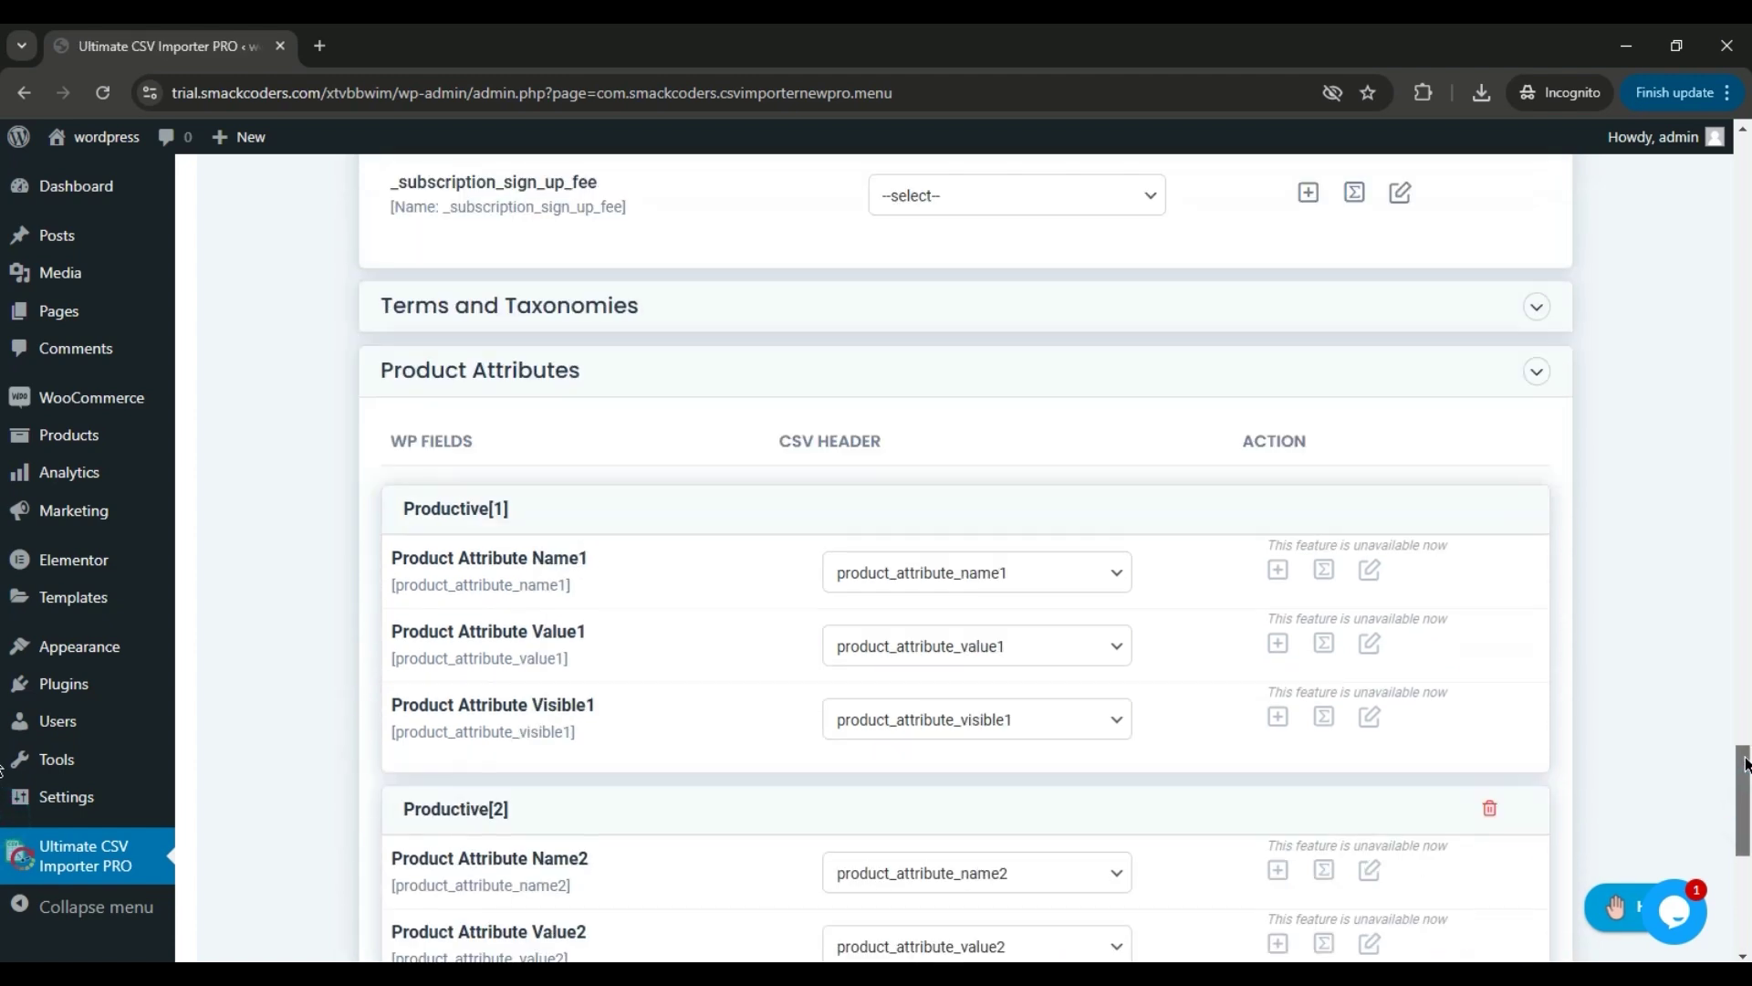
scroll(4, 807, down, 3)
scroll(5, 808, down, 1)
scroll(4, 821, up, 1)
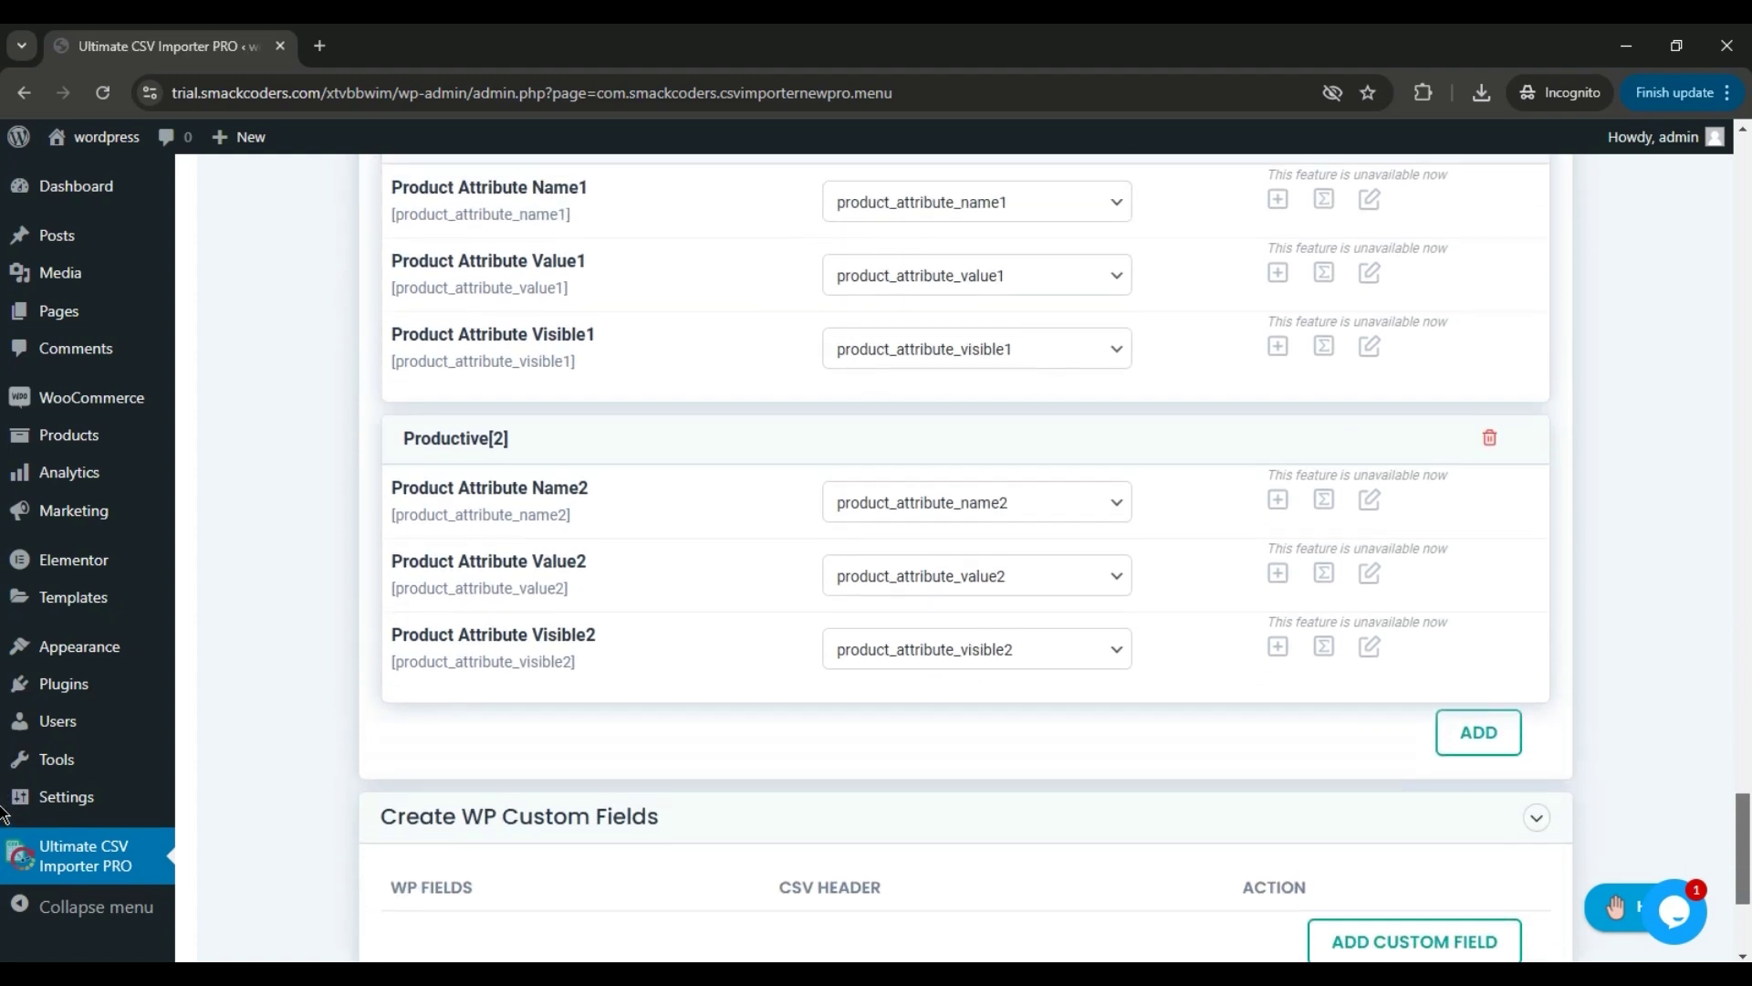
- Name the saved mapping woo-variations-imp-file and continue to the import configuration
scroll(4, 831, down, 2)
scroll(3, 833, down, 3)
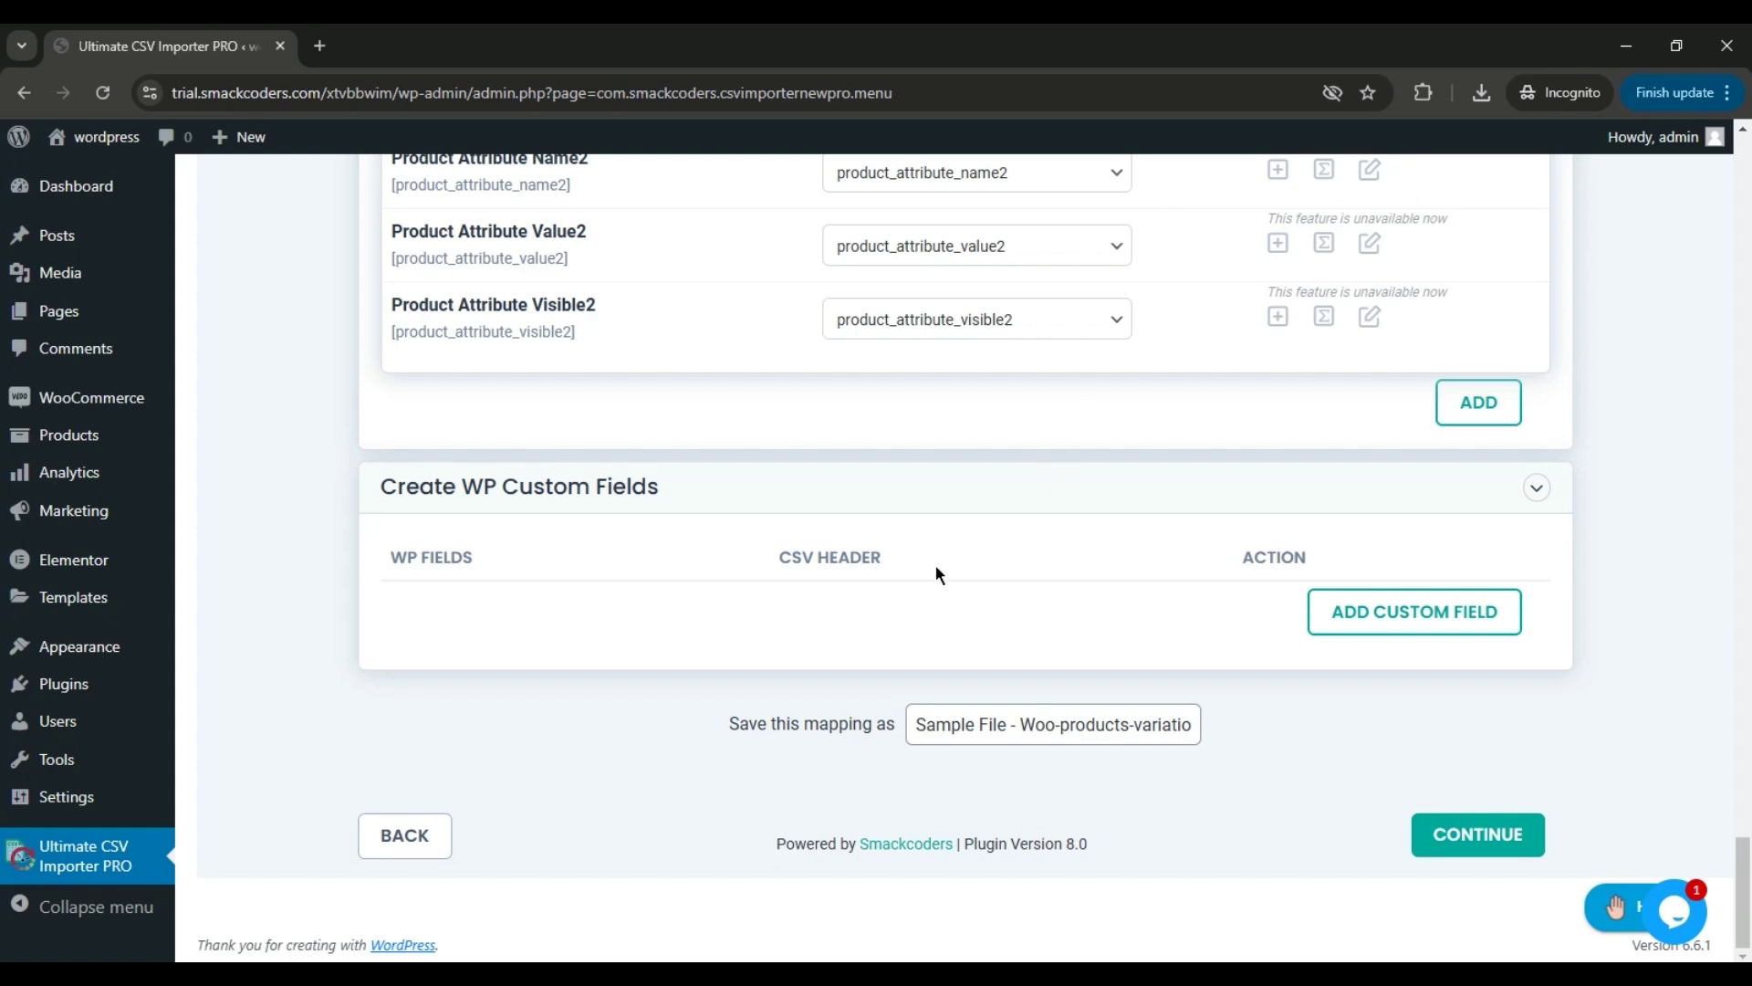
click(963, 723)
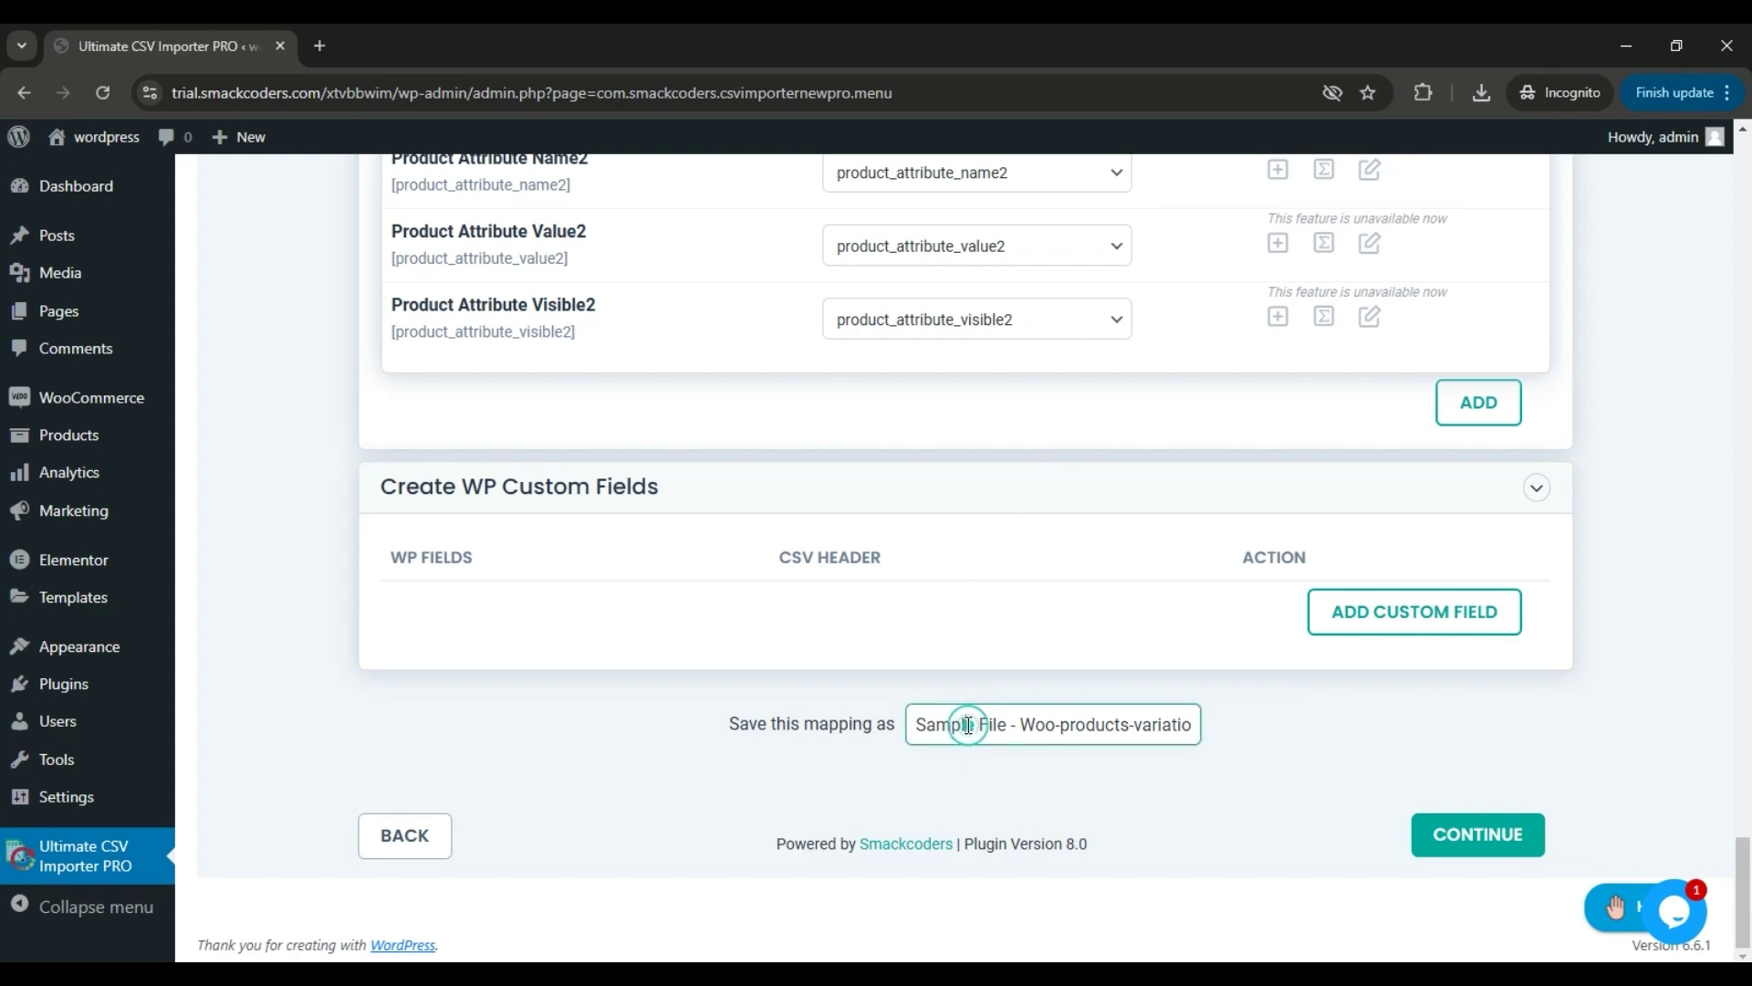
key(ctrl+a)
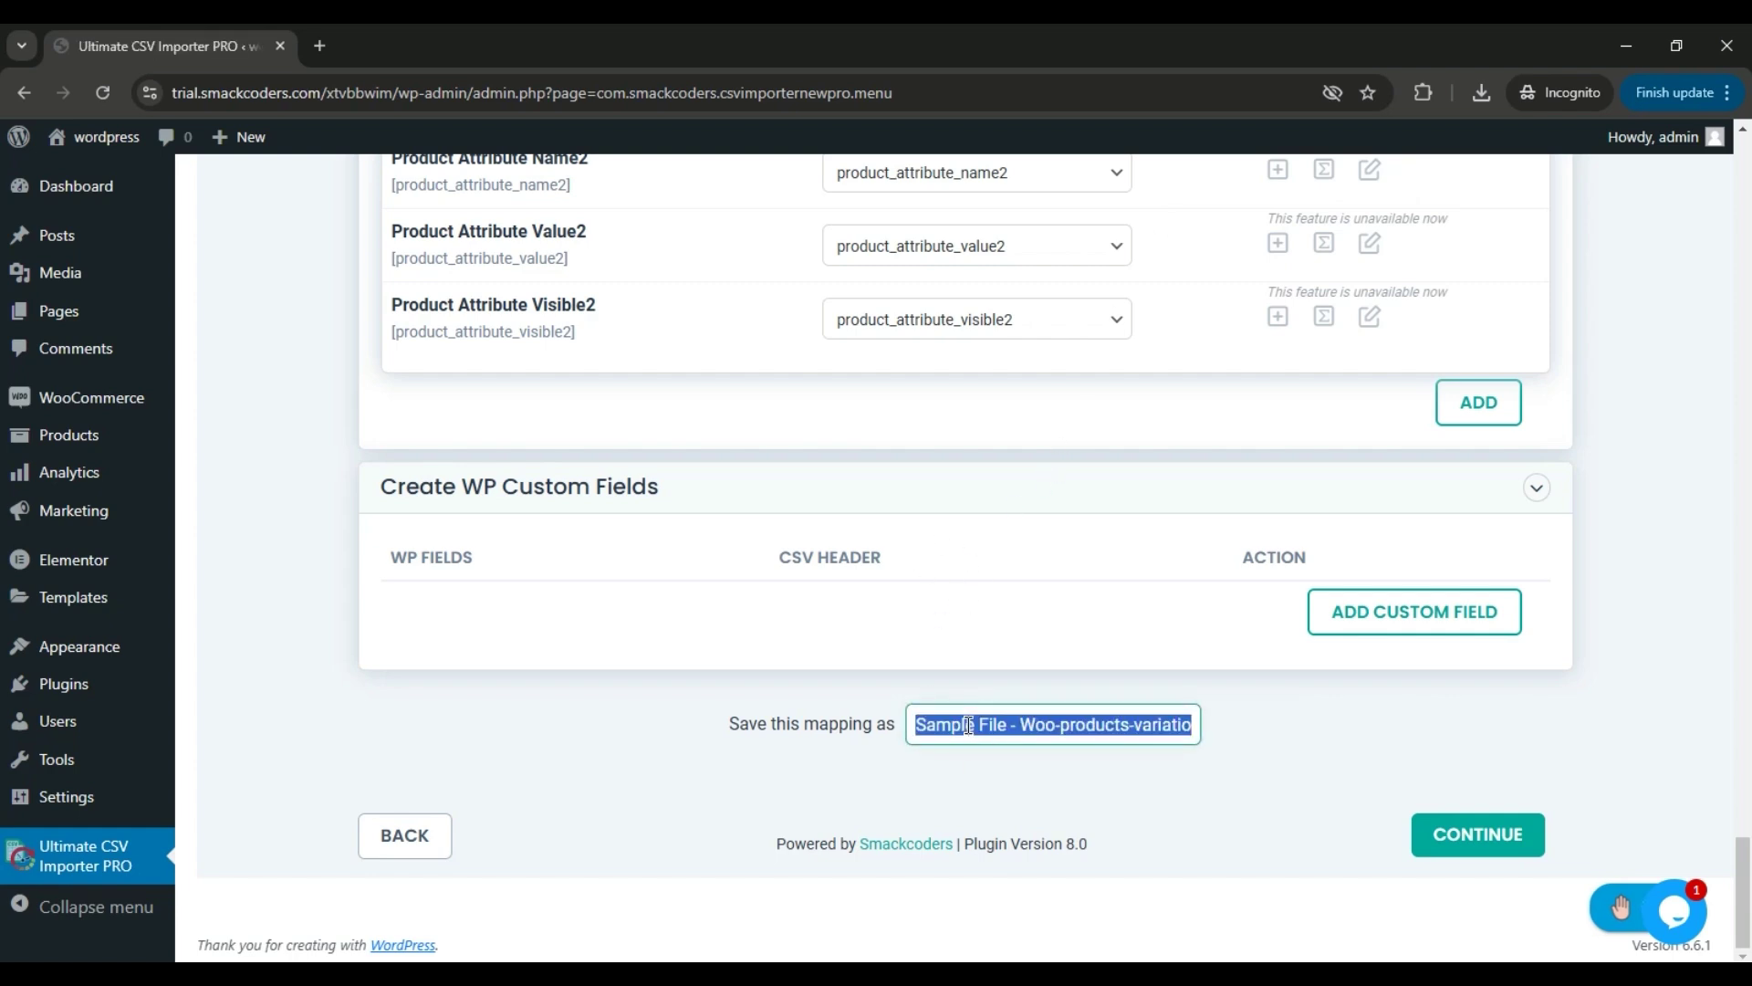
key(BackSpace)
text(w)
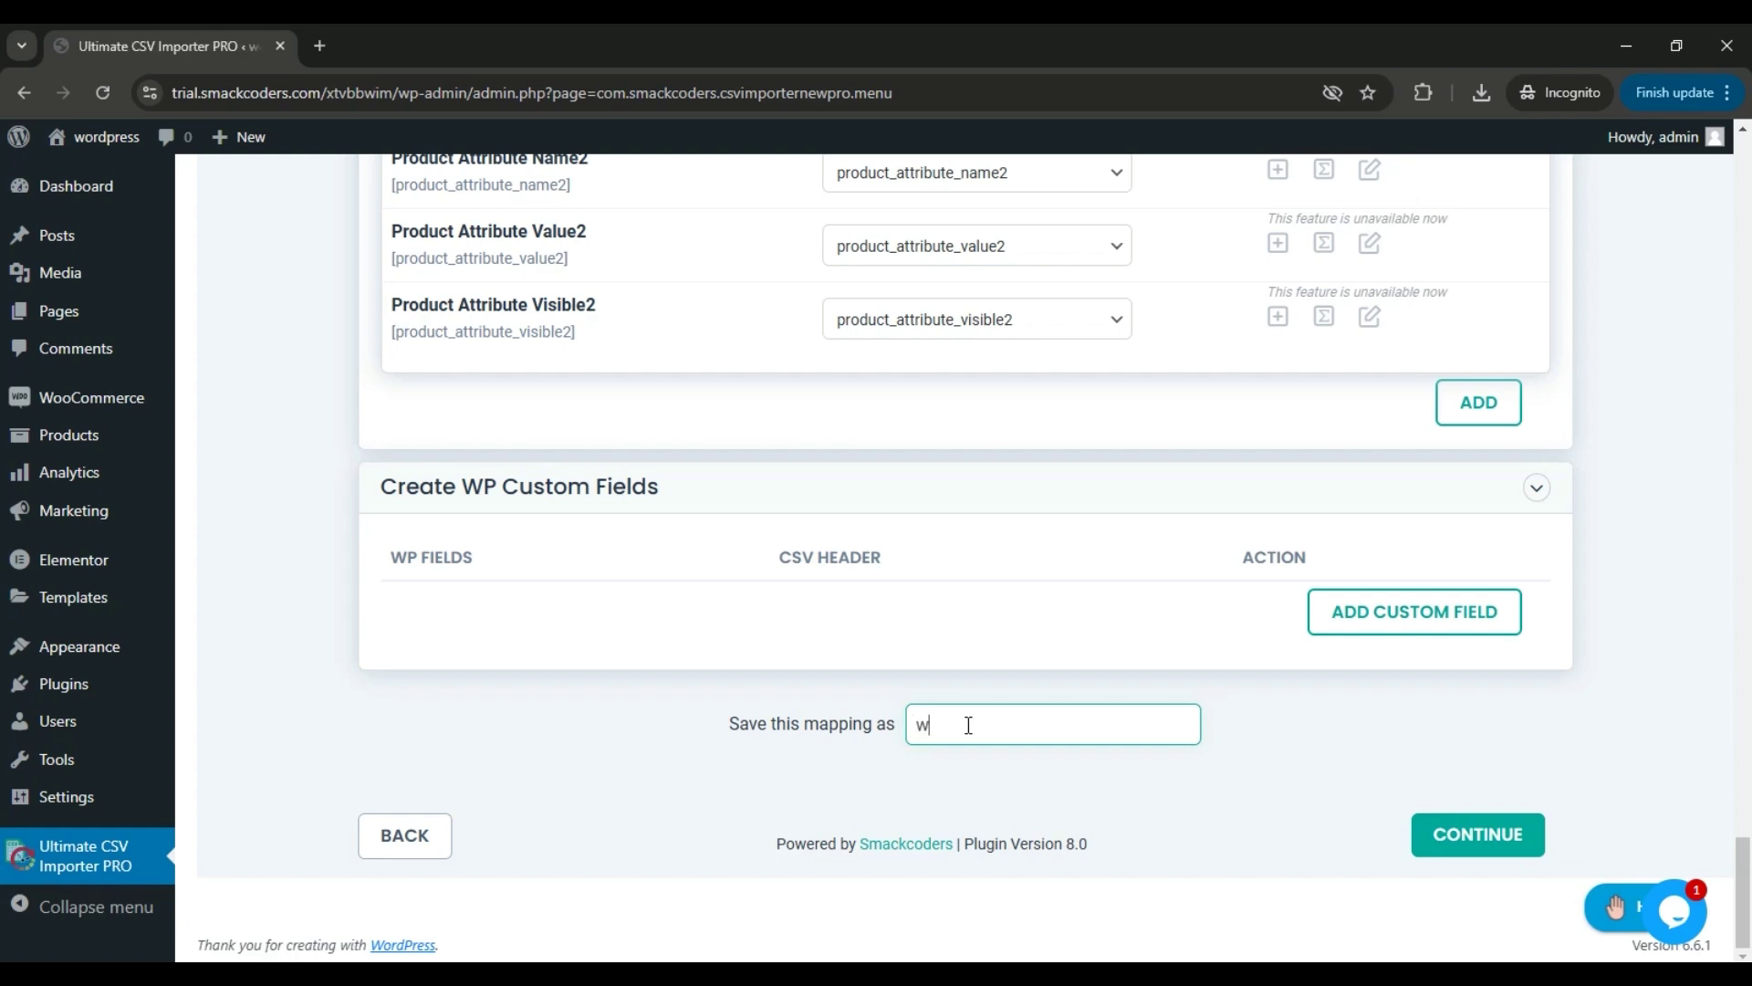
text(oo-variations-imp-file)
click(1075, 747)
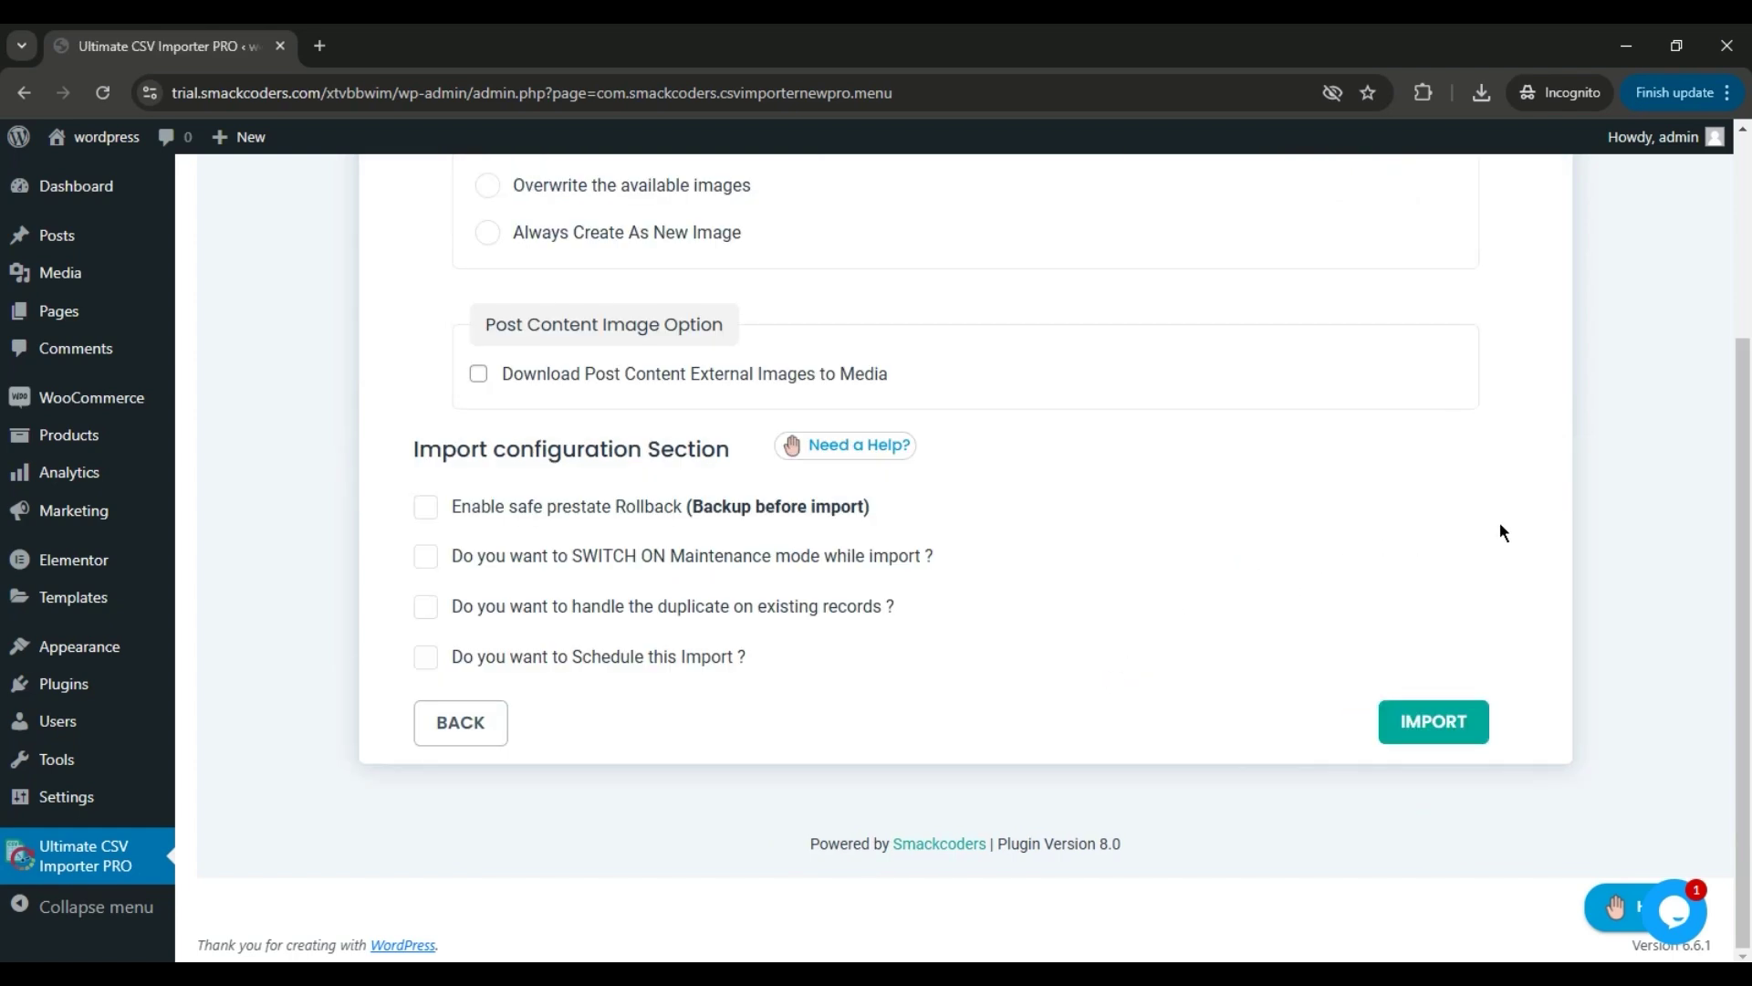
- Examine the media upload options, the external post content image download option and the safe prestate rollback option
scroll(1734, 379, up, 2)
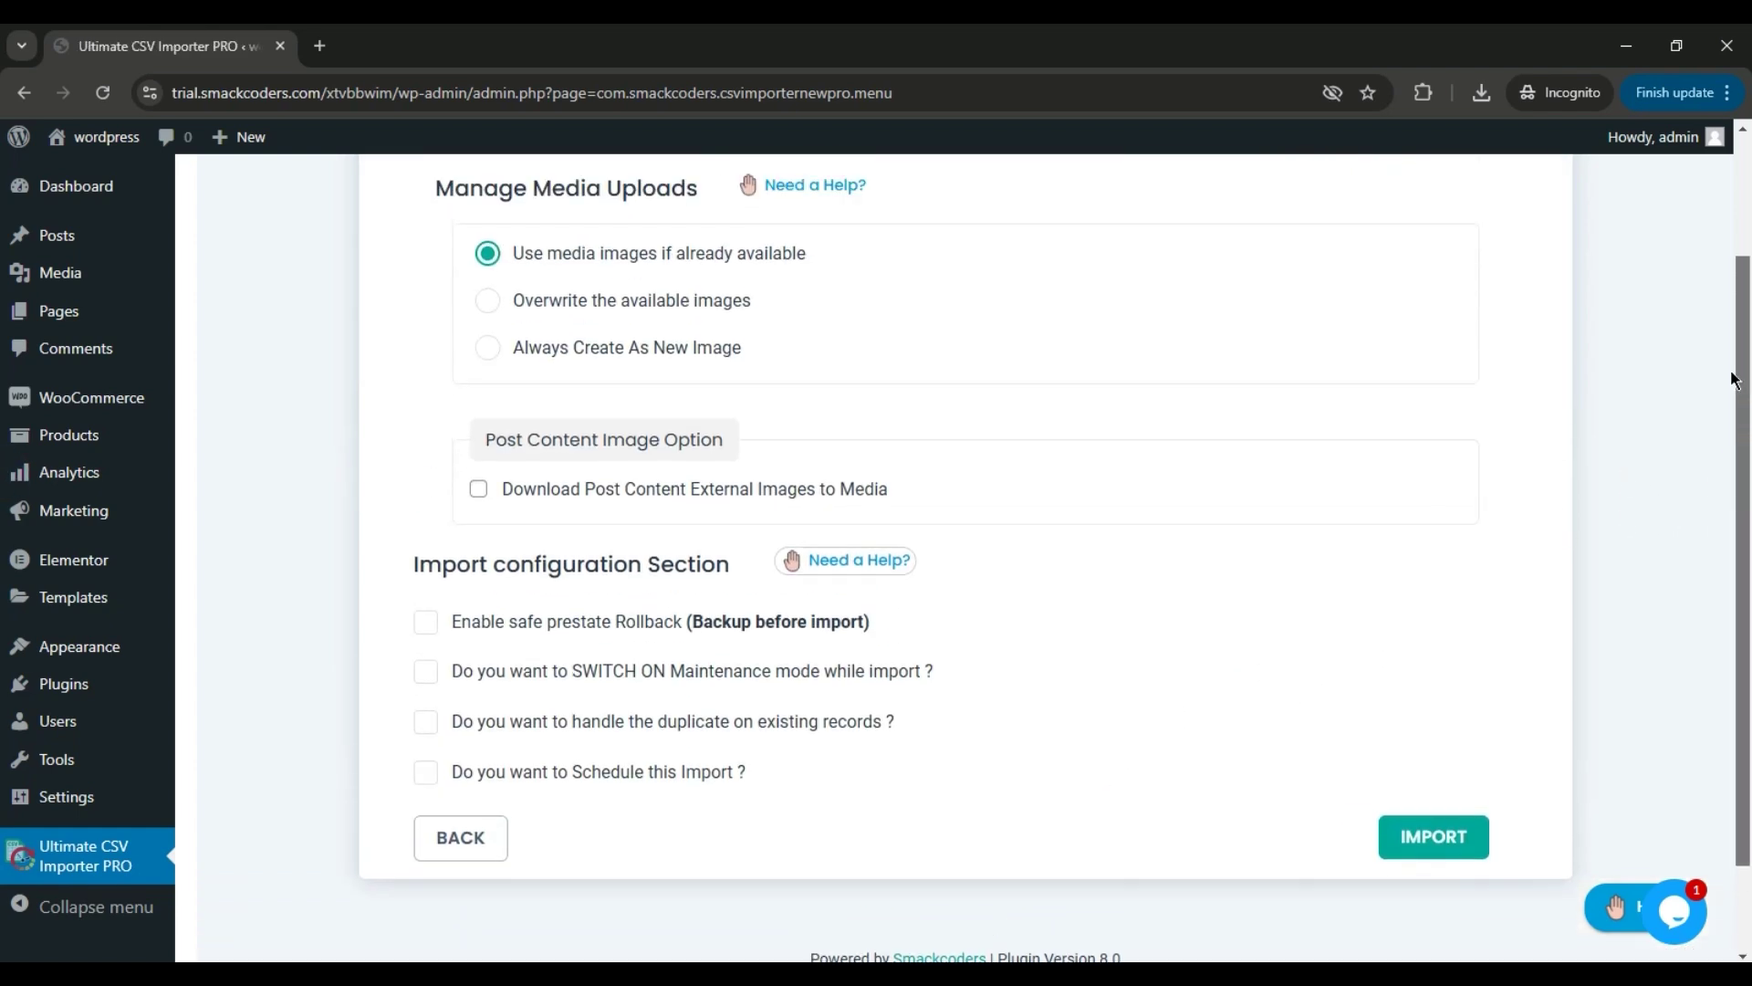
scroll(1734, 379, up, 2)
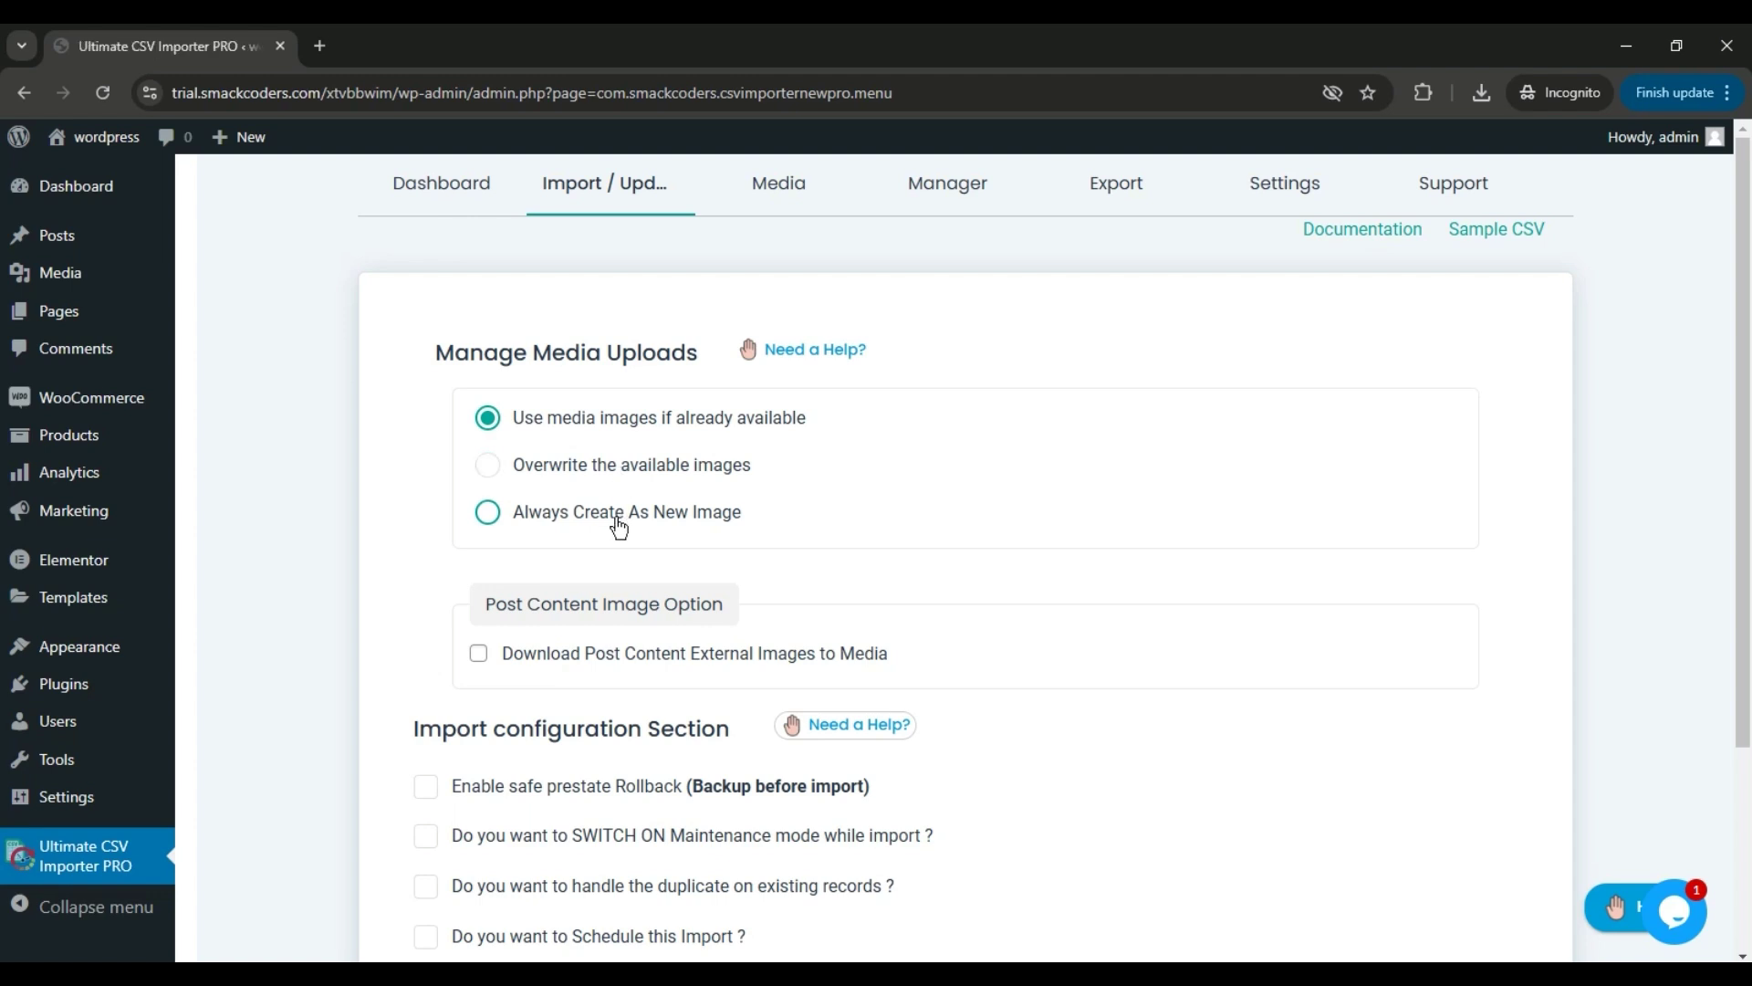
click(564, 655)
click(596, 654)
scroll(596, 653, down, 3)
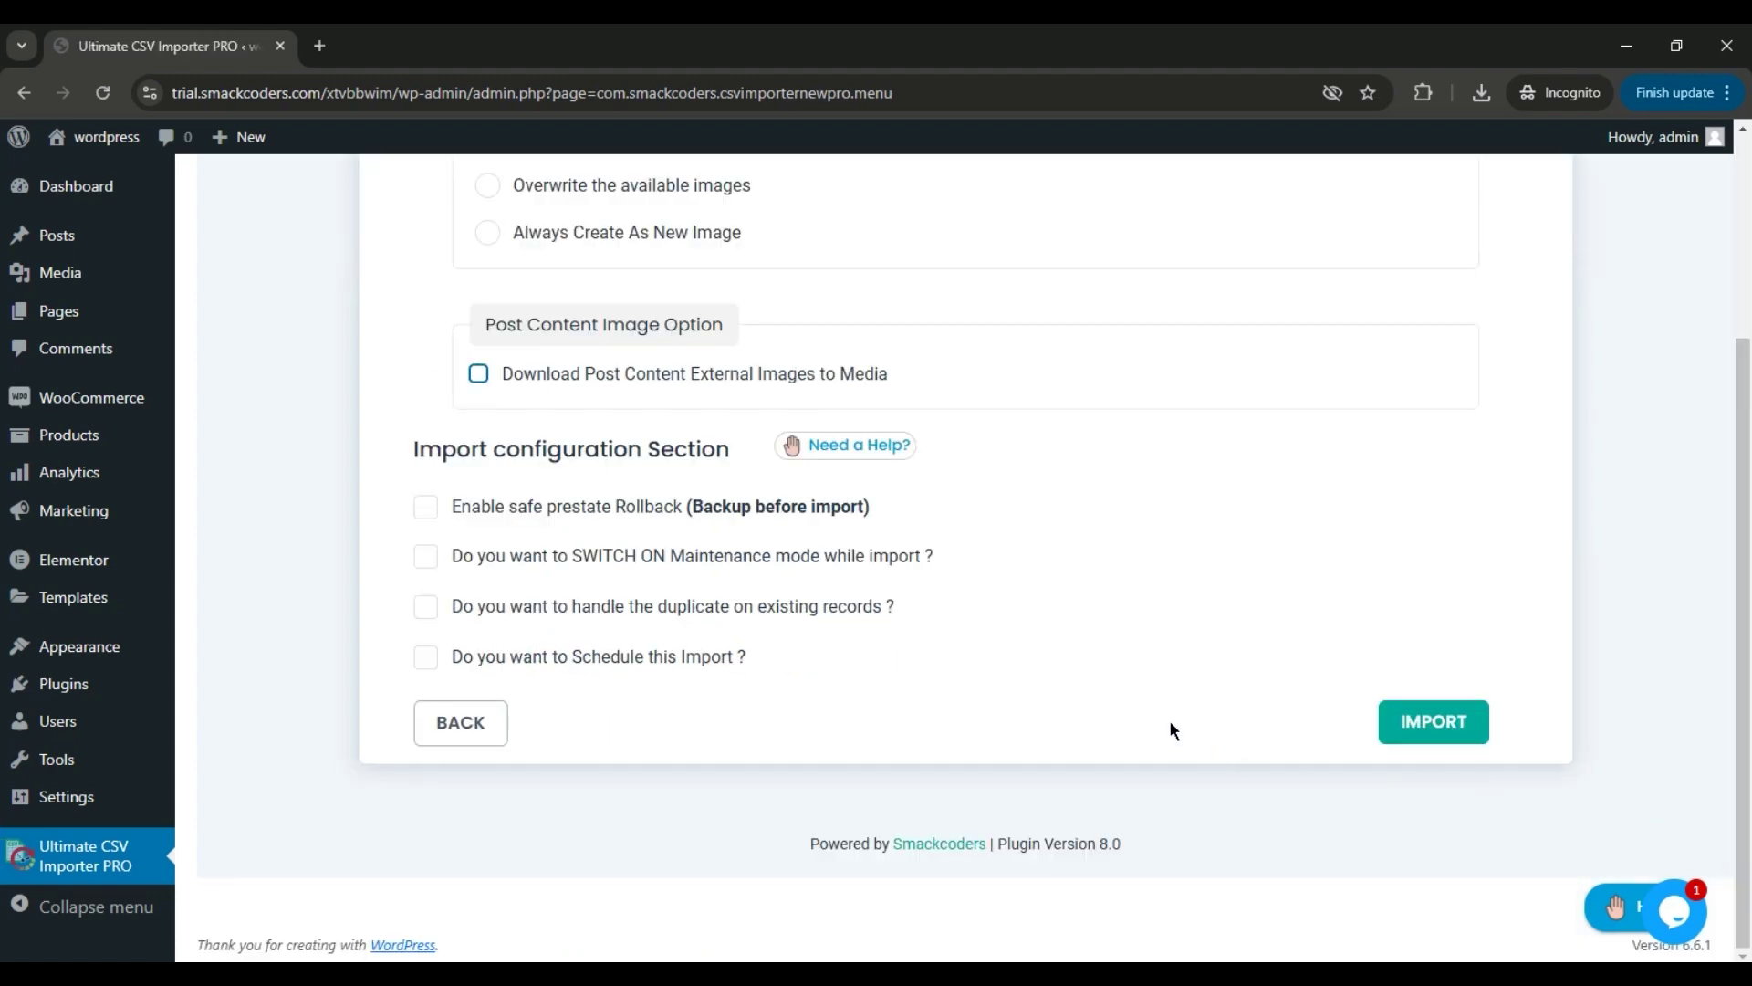
click(583, 474)
click(571, 509)
click(432, 511)
- Try duplicate handling on existing records with the post_title field, and switch it off again
click(442, 611)
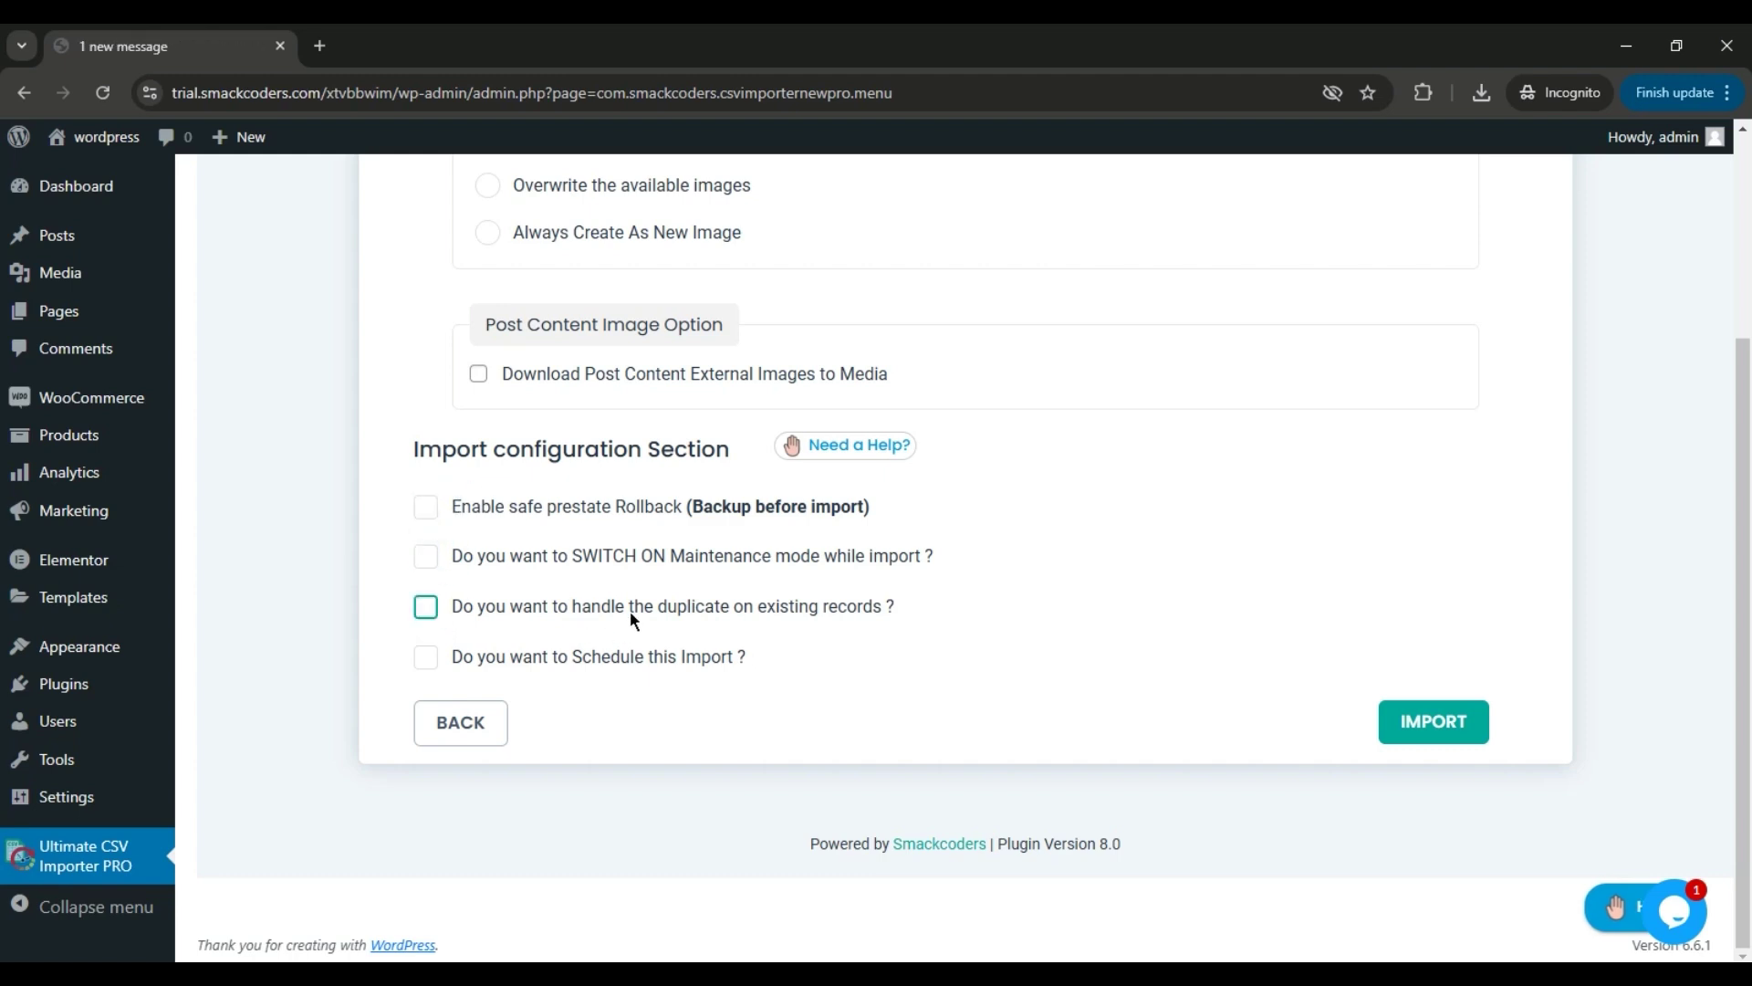
click(431, 610)
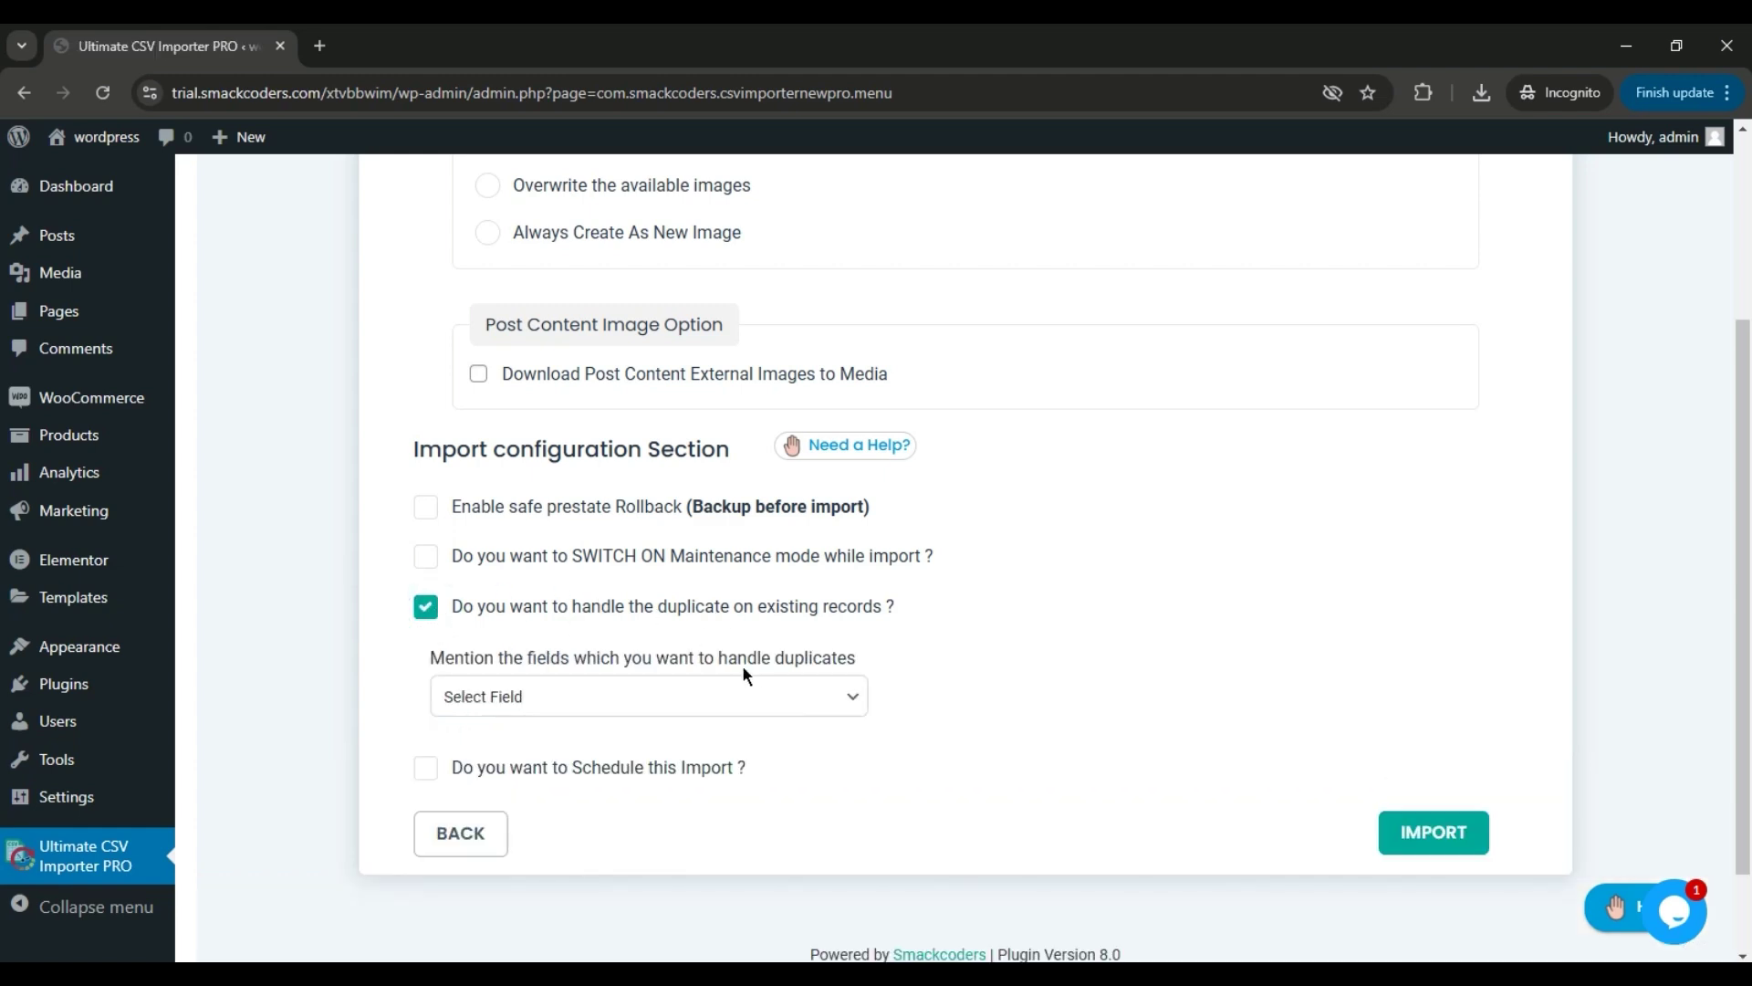
click(766, 707)
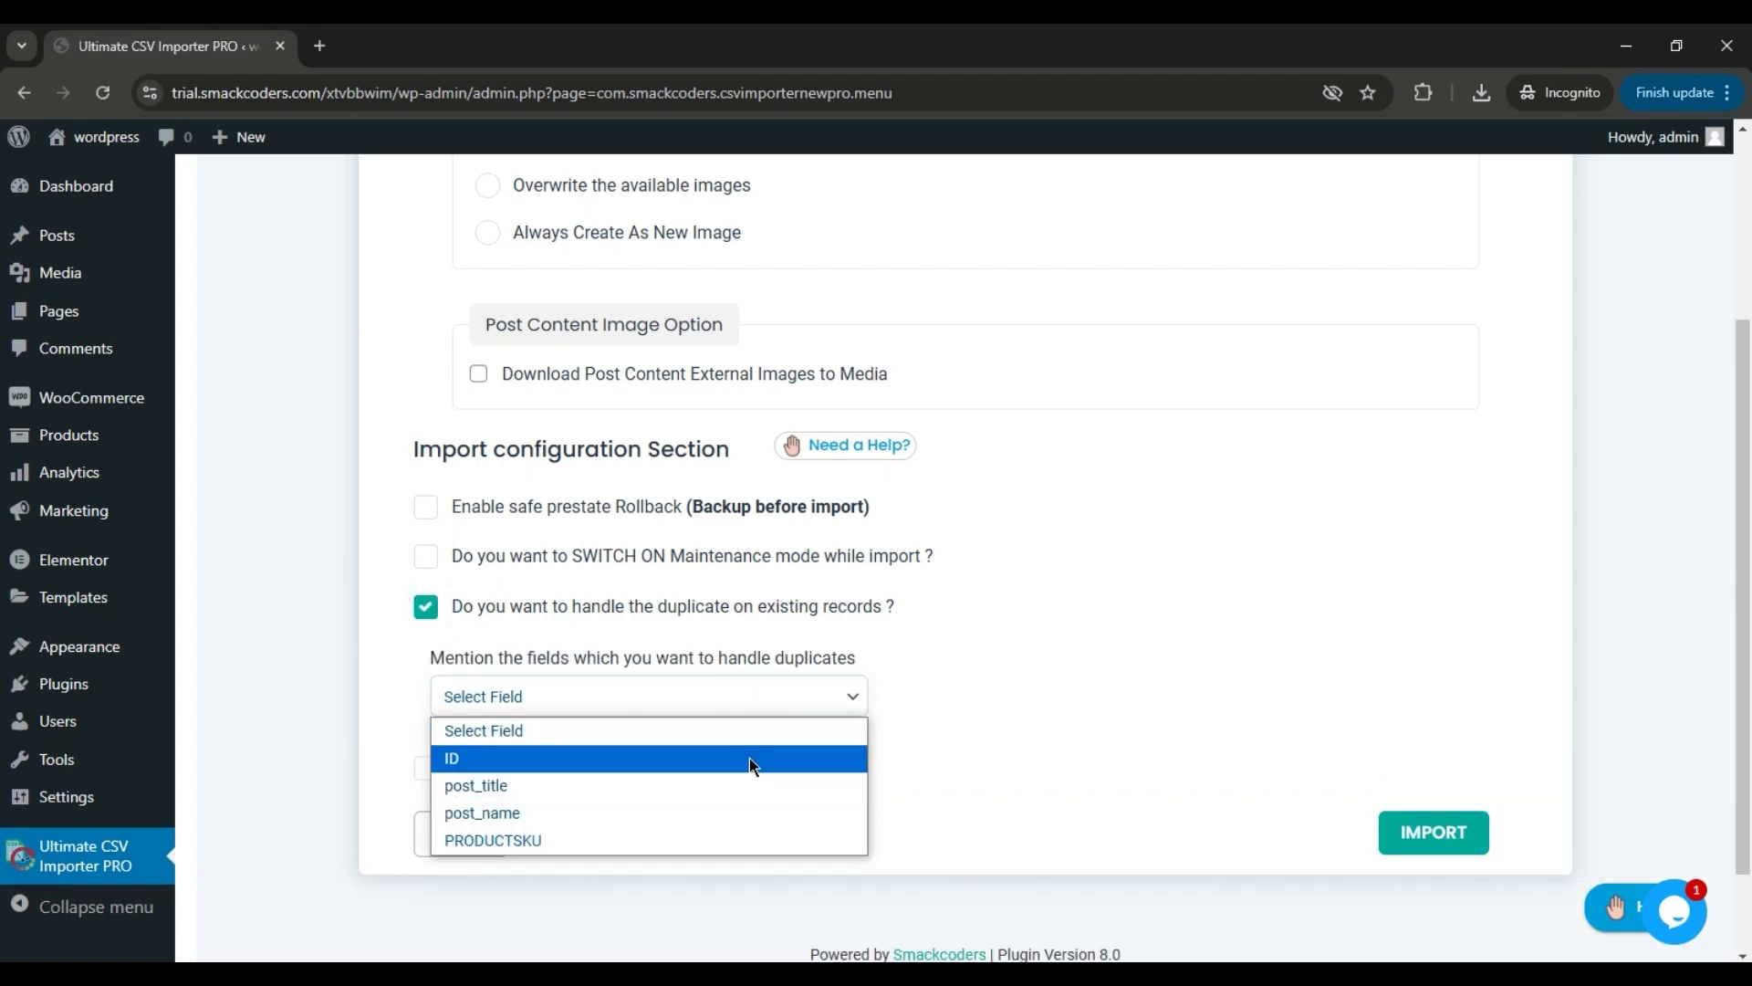
click(743, 792)
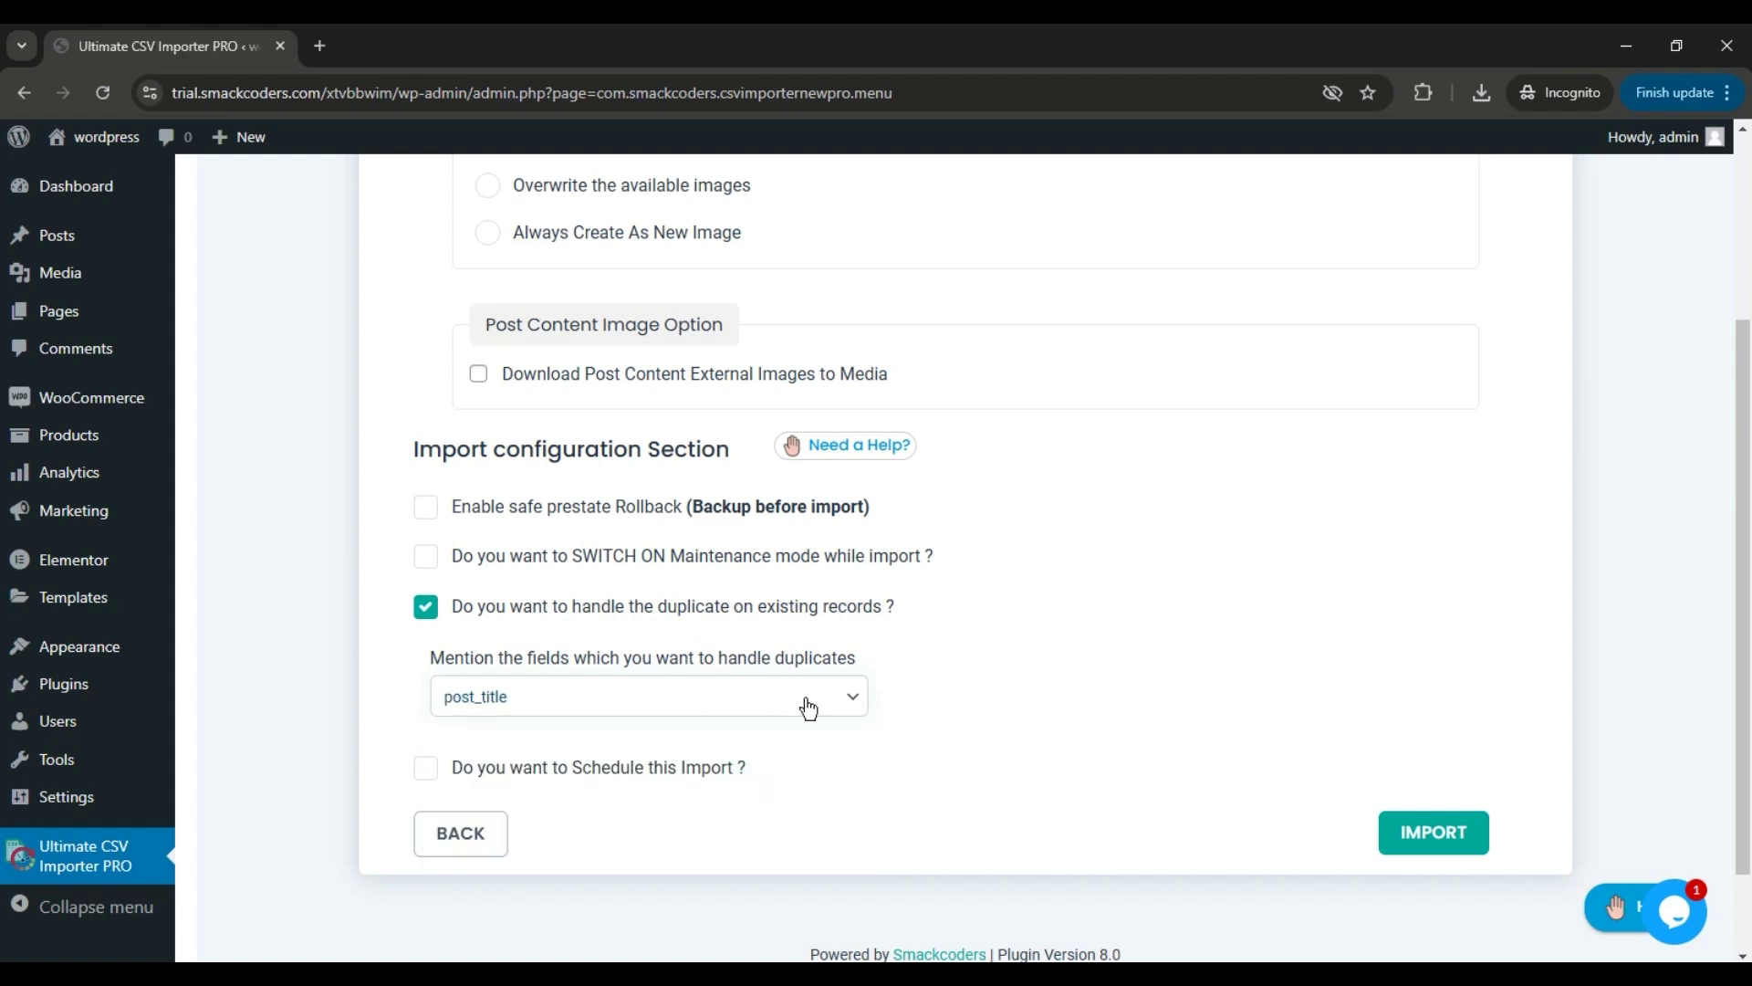
click(431, 608)
- Try scheduling the import with a Weekly frequency, searching the time zones for "as", and switch scheduling off again
click(427, 656)
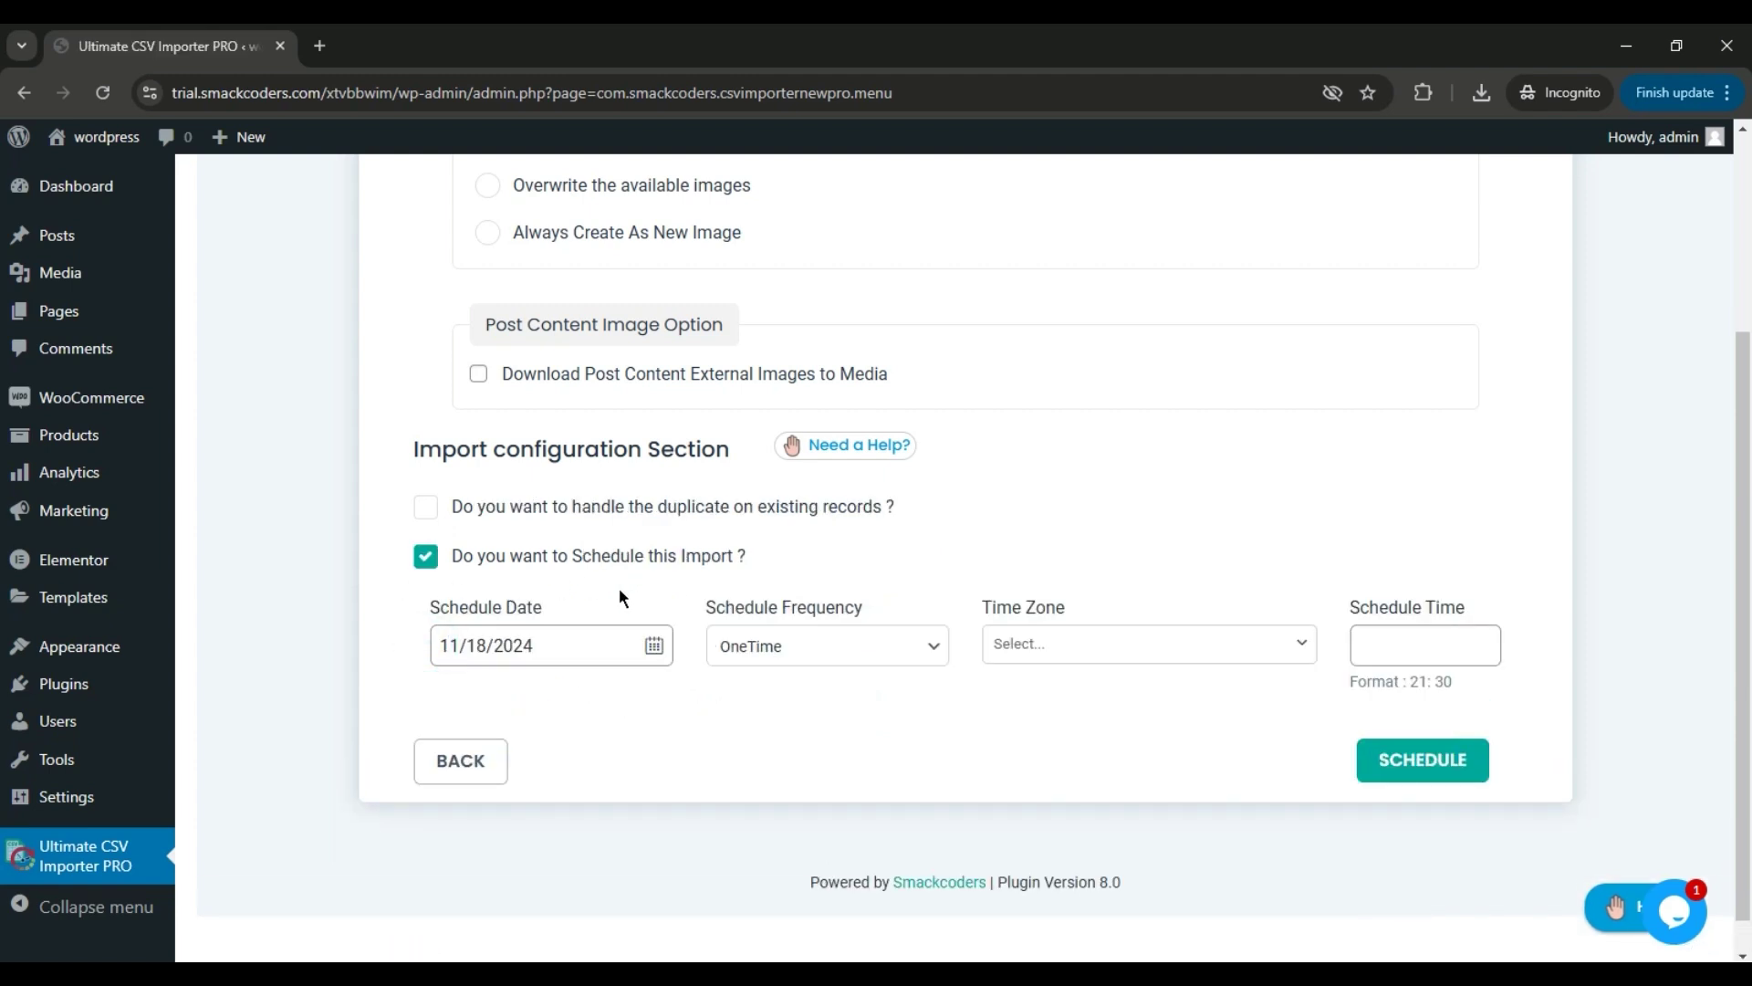
click(580, 646)
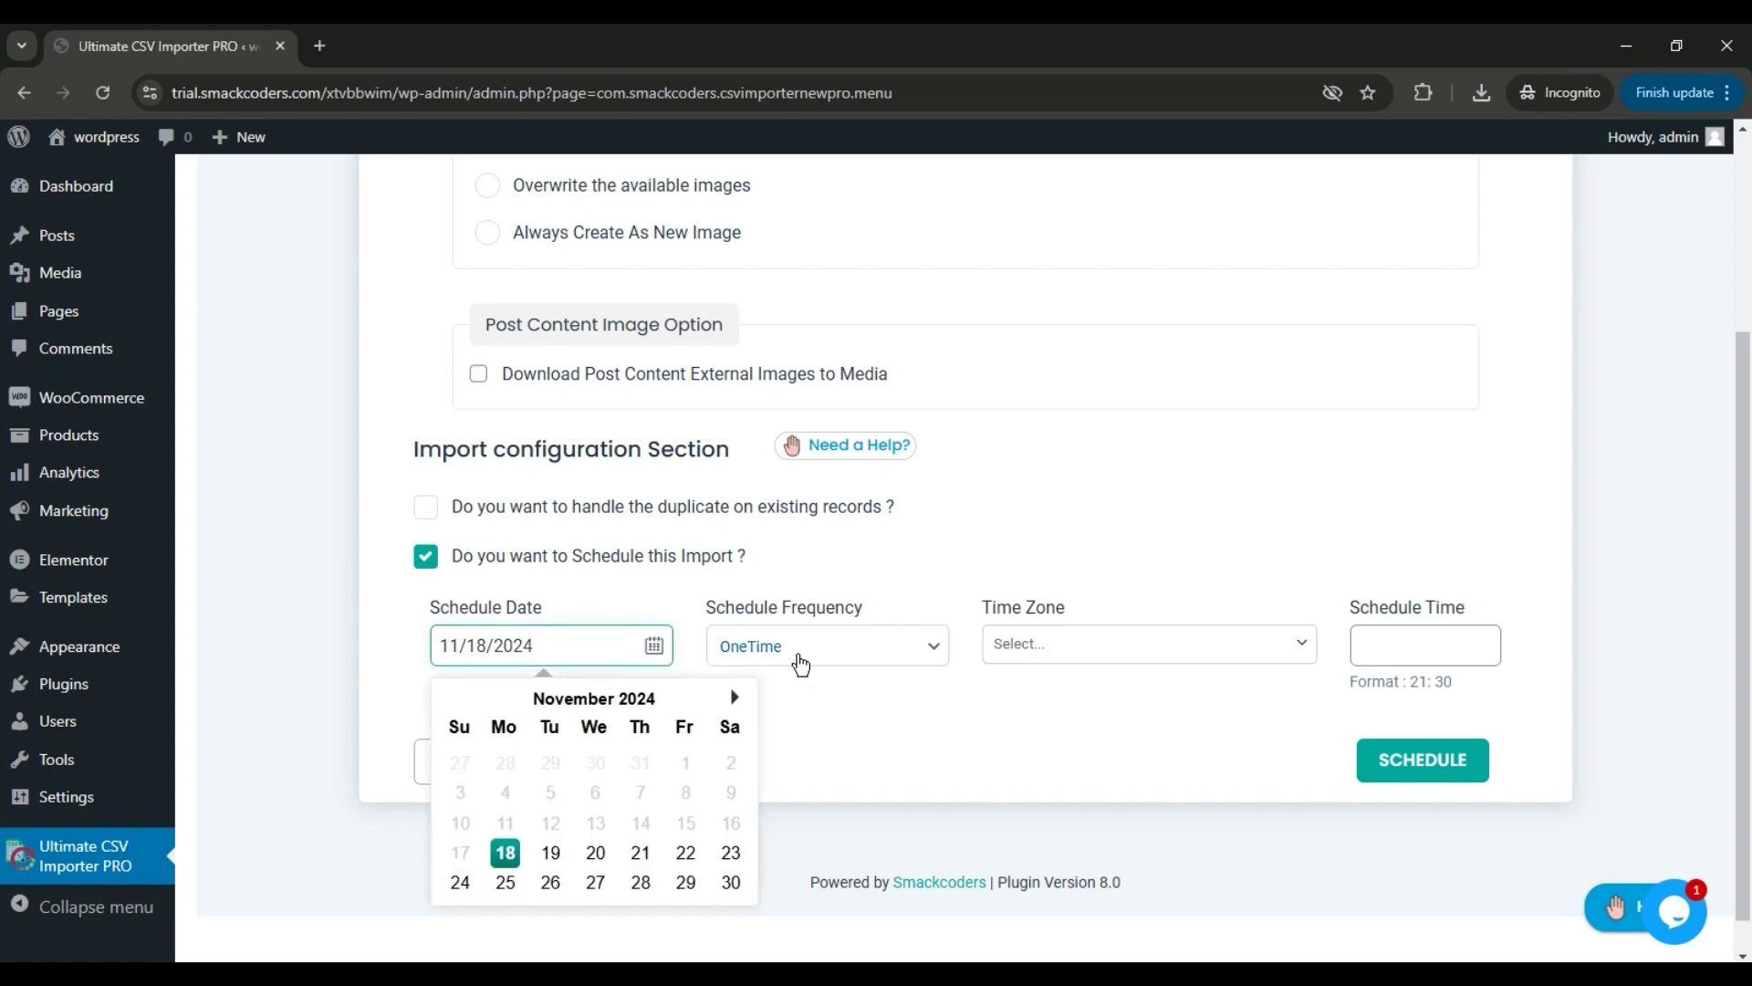
click(799, 657)
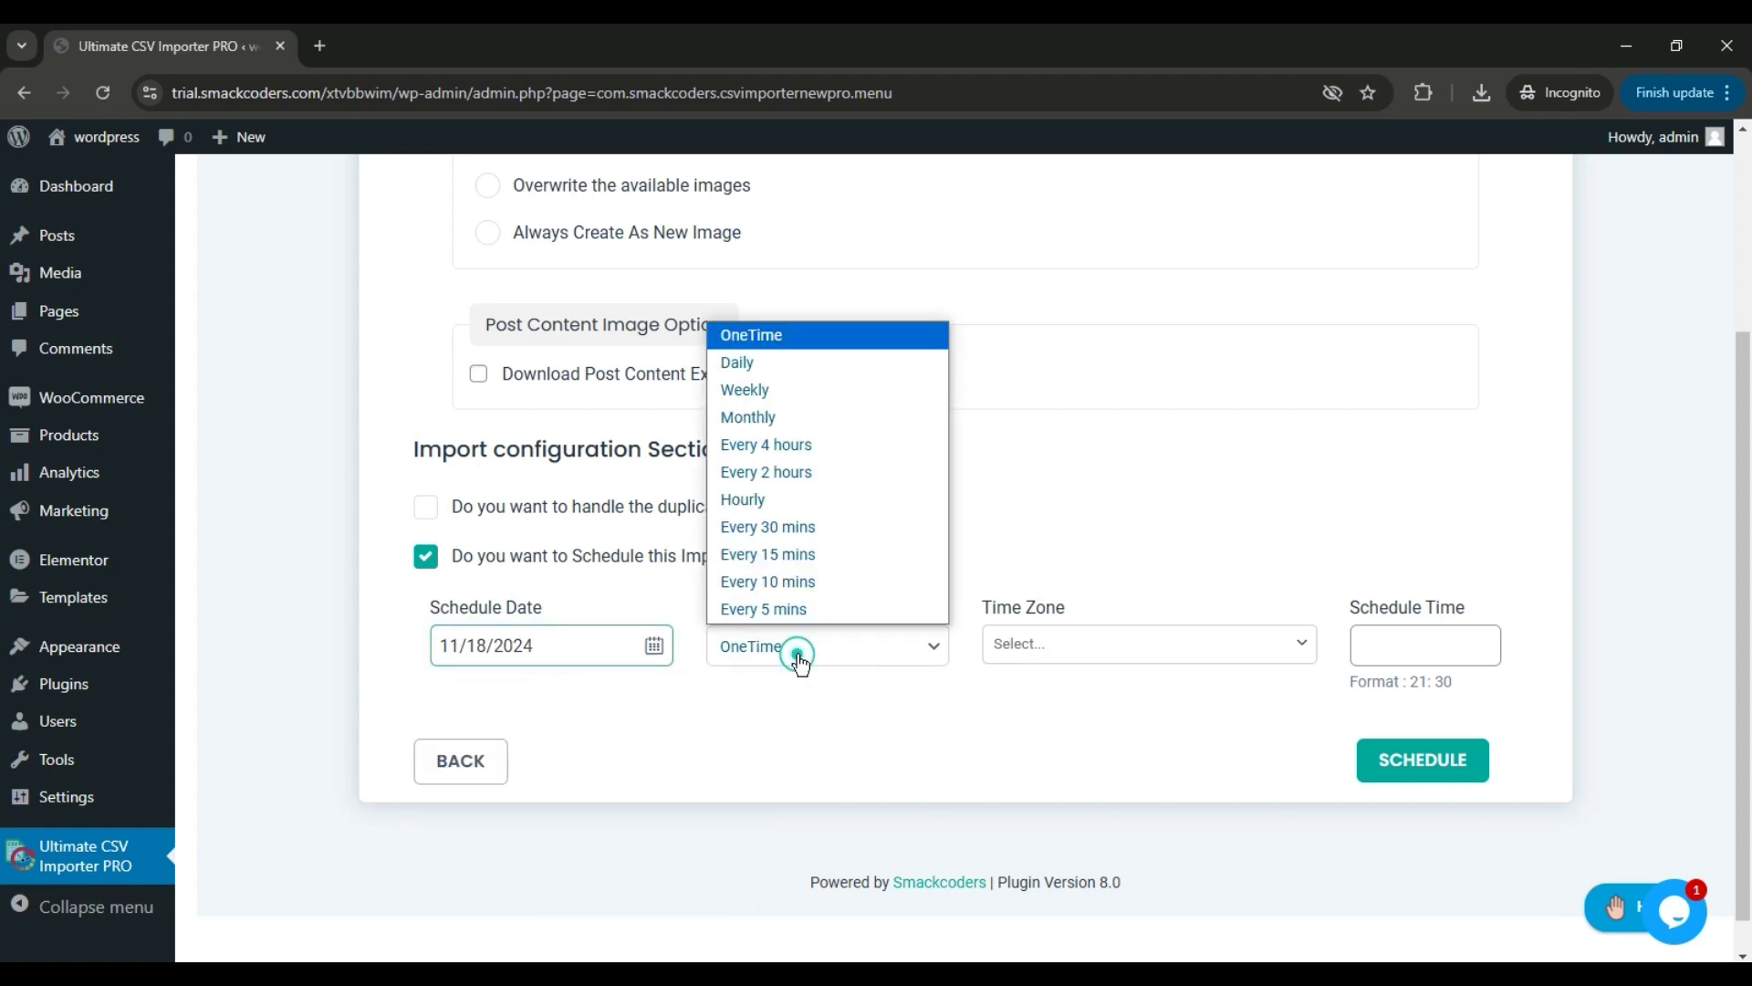
click(797, 390)
click(1008, 646)
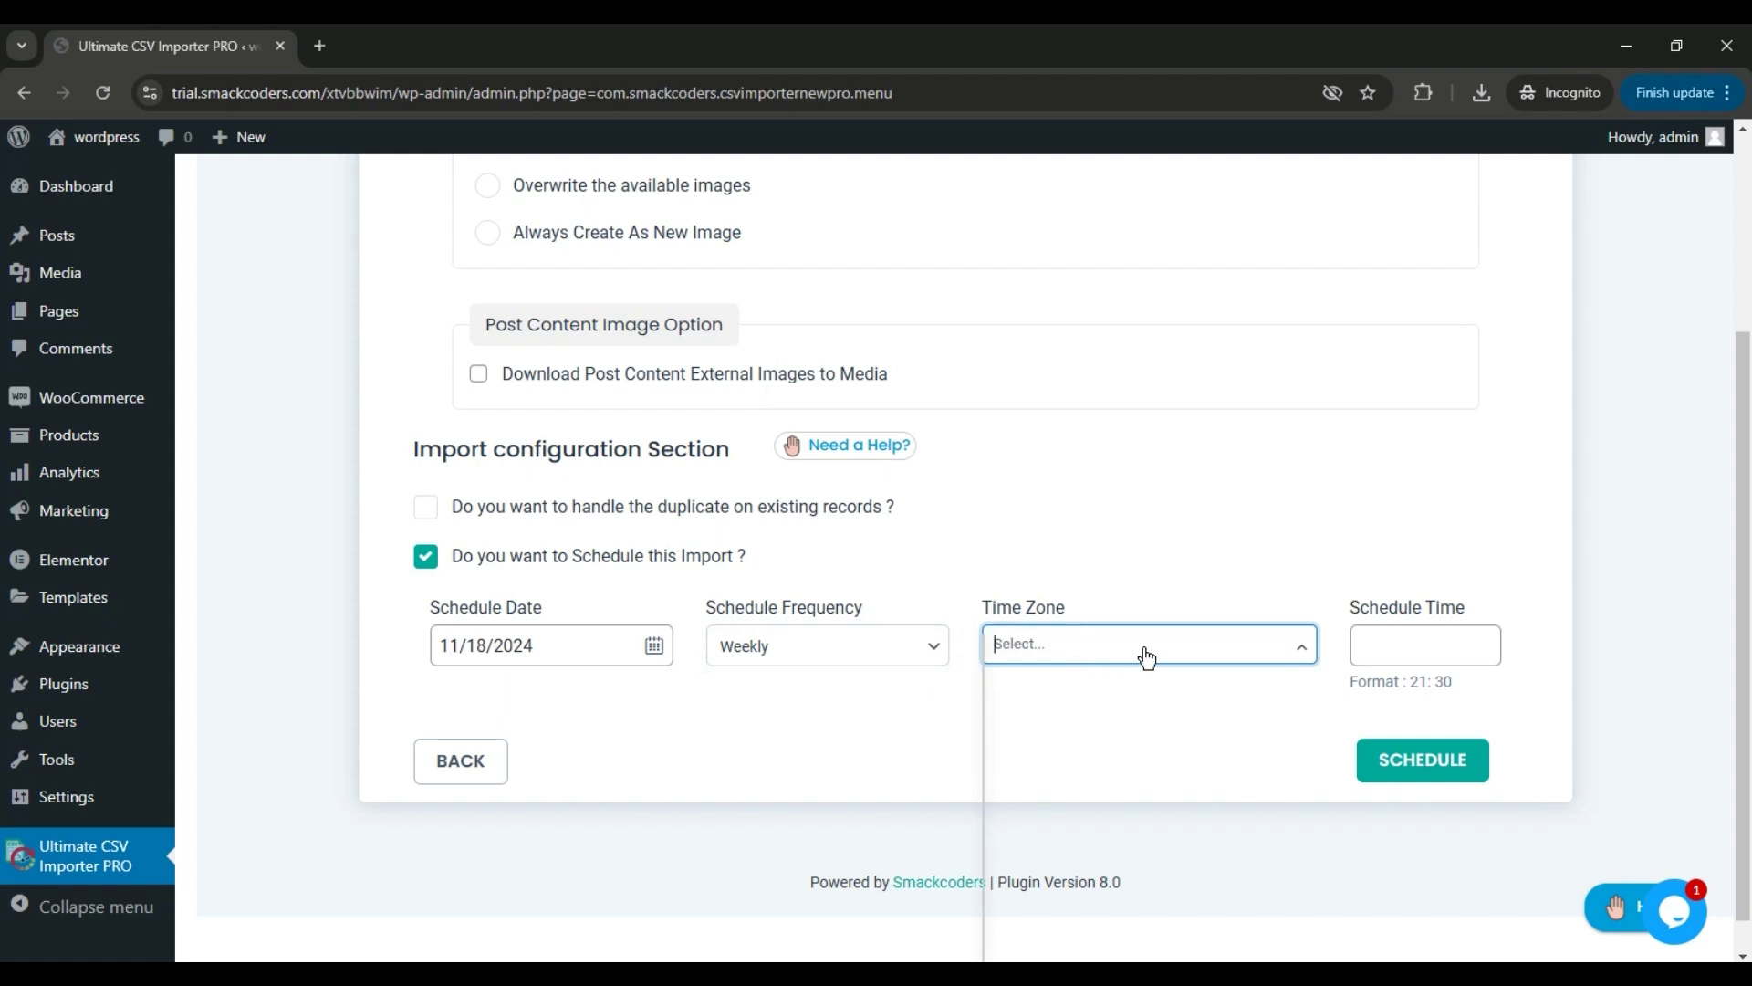
text(as)
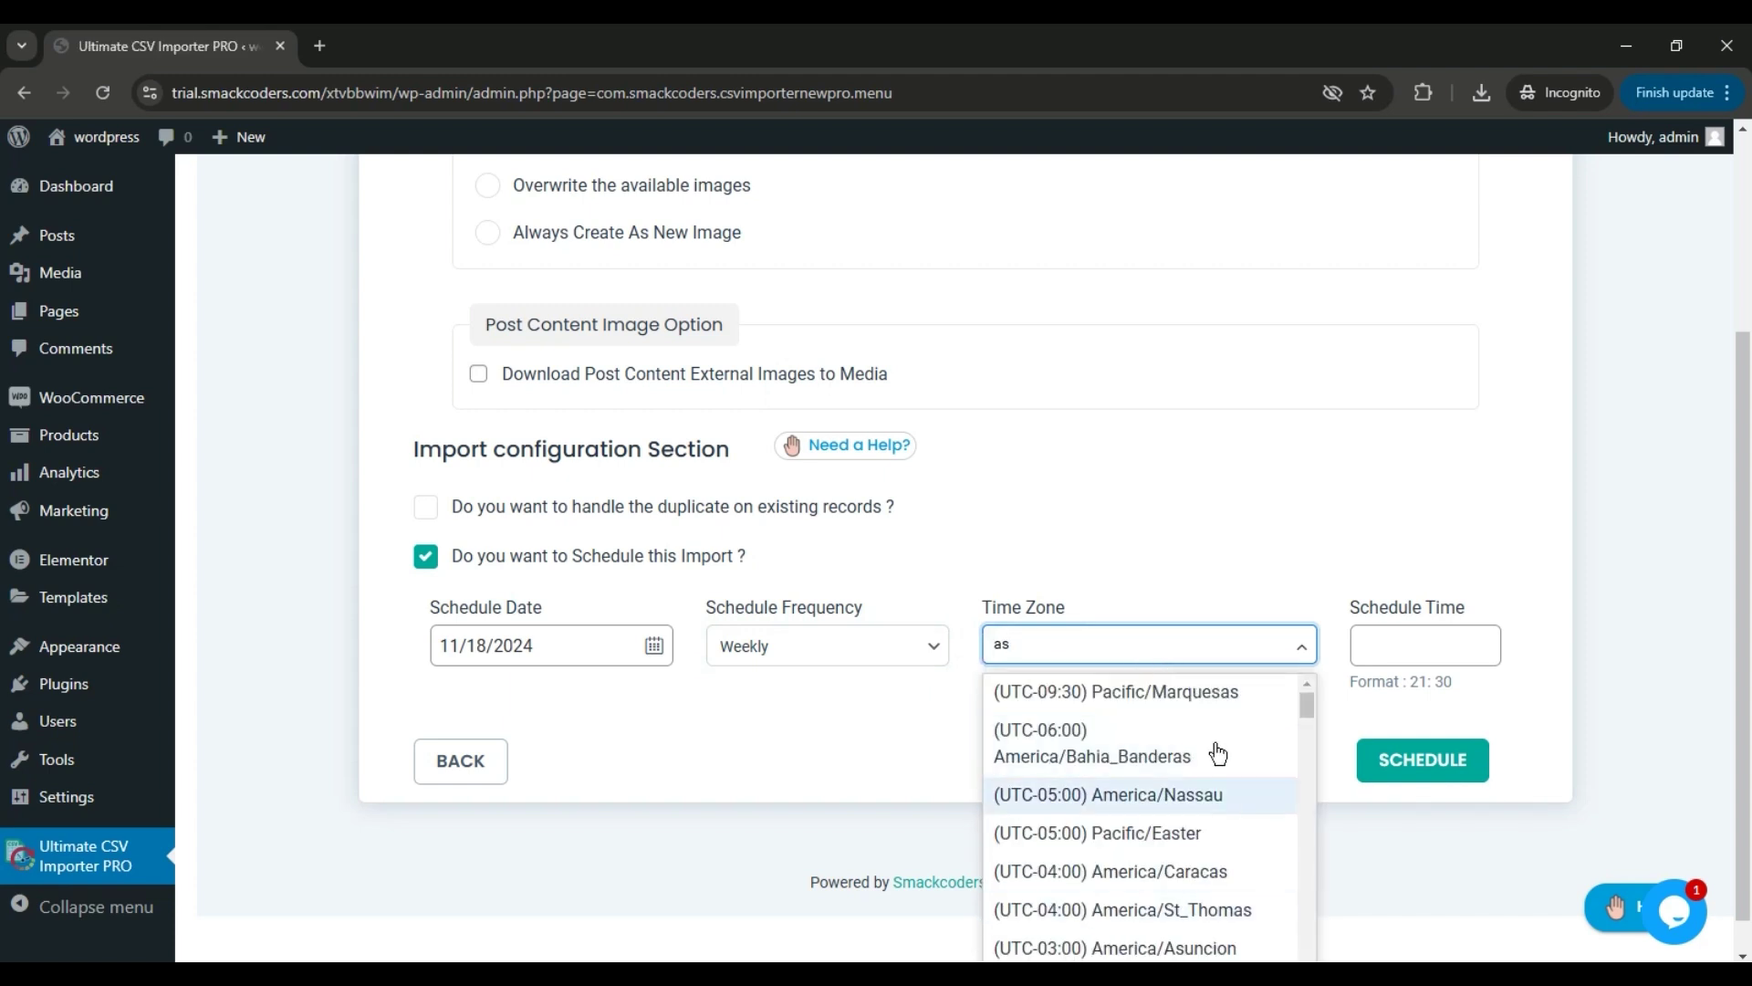
mouse_move(1305, 703)
mouse_down()
mouse_move(1312, 728)
mouse_move(1289, 686)
mouse_up()
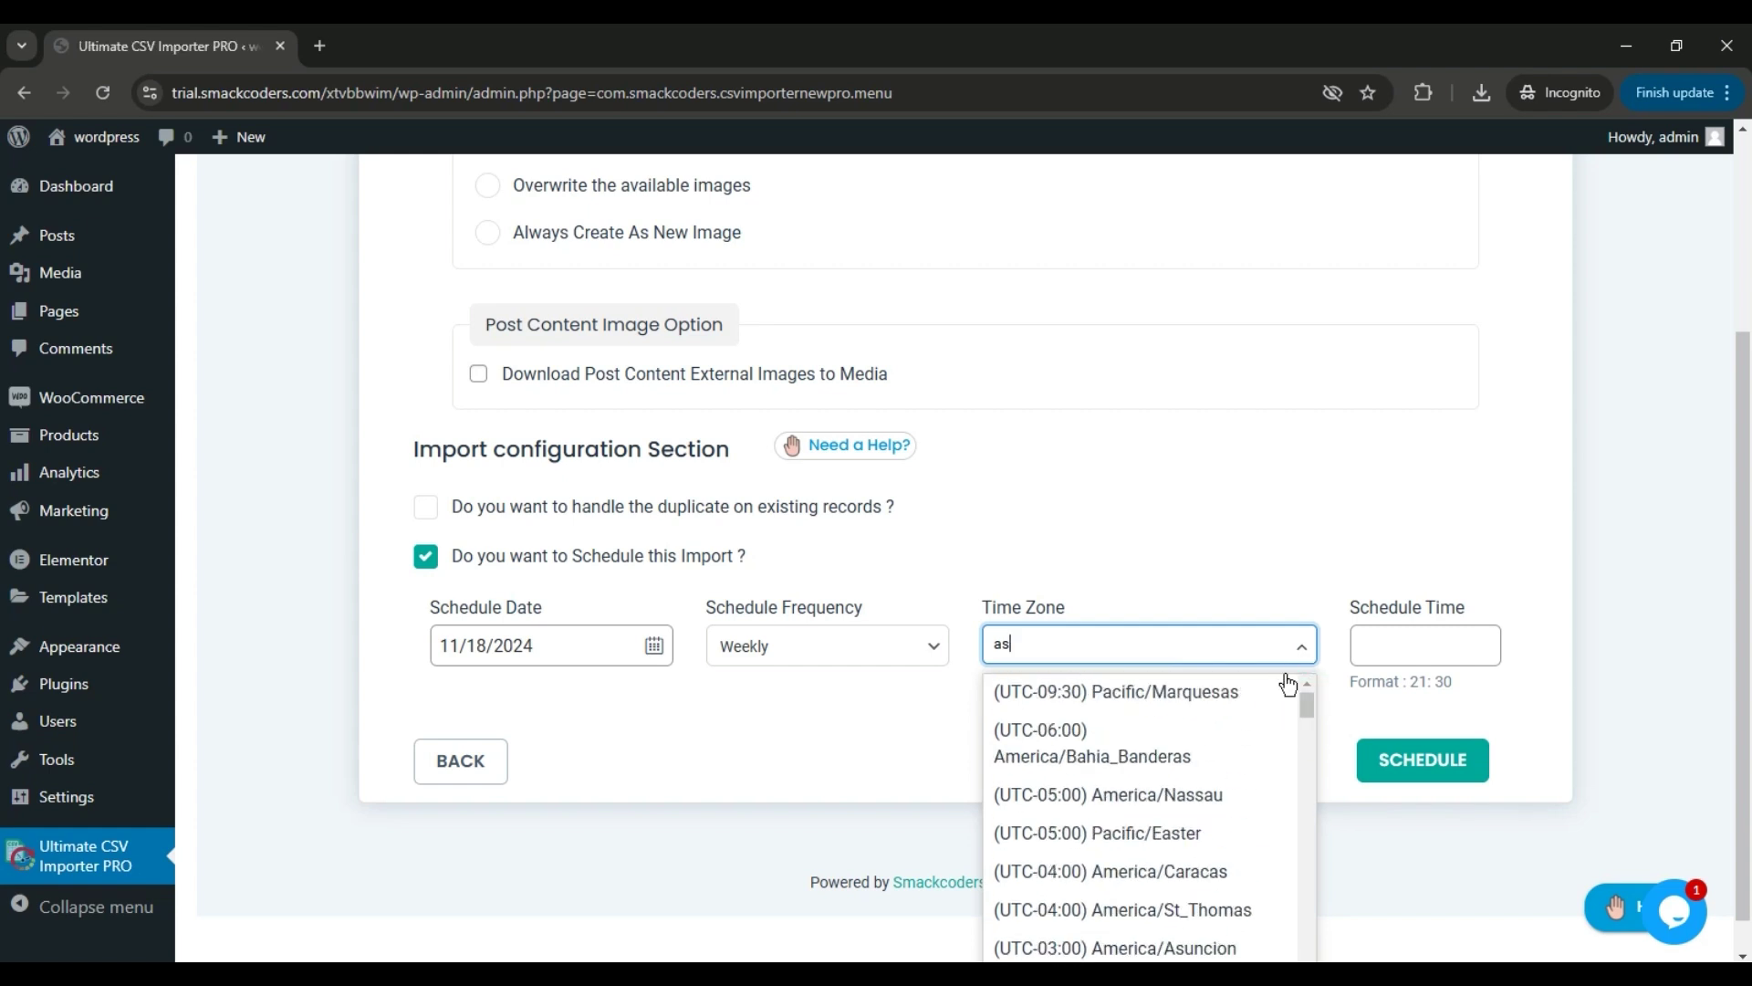
key(BackSpace)
key(BackSpace)
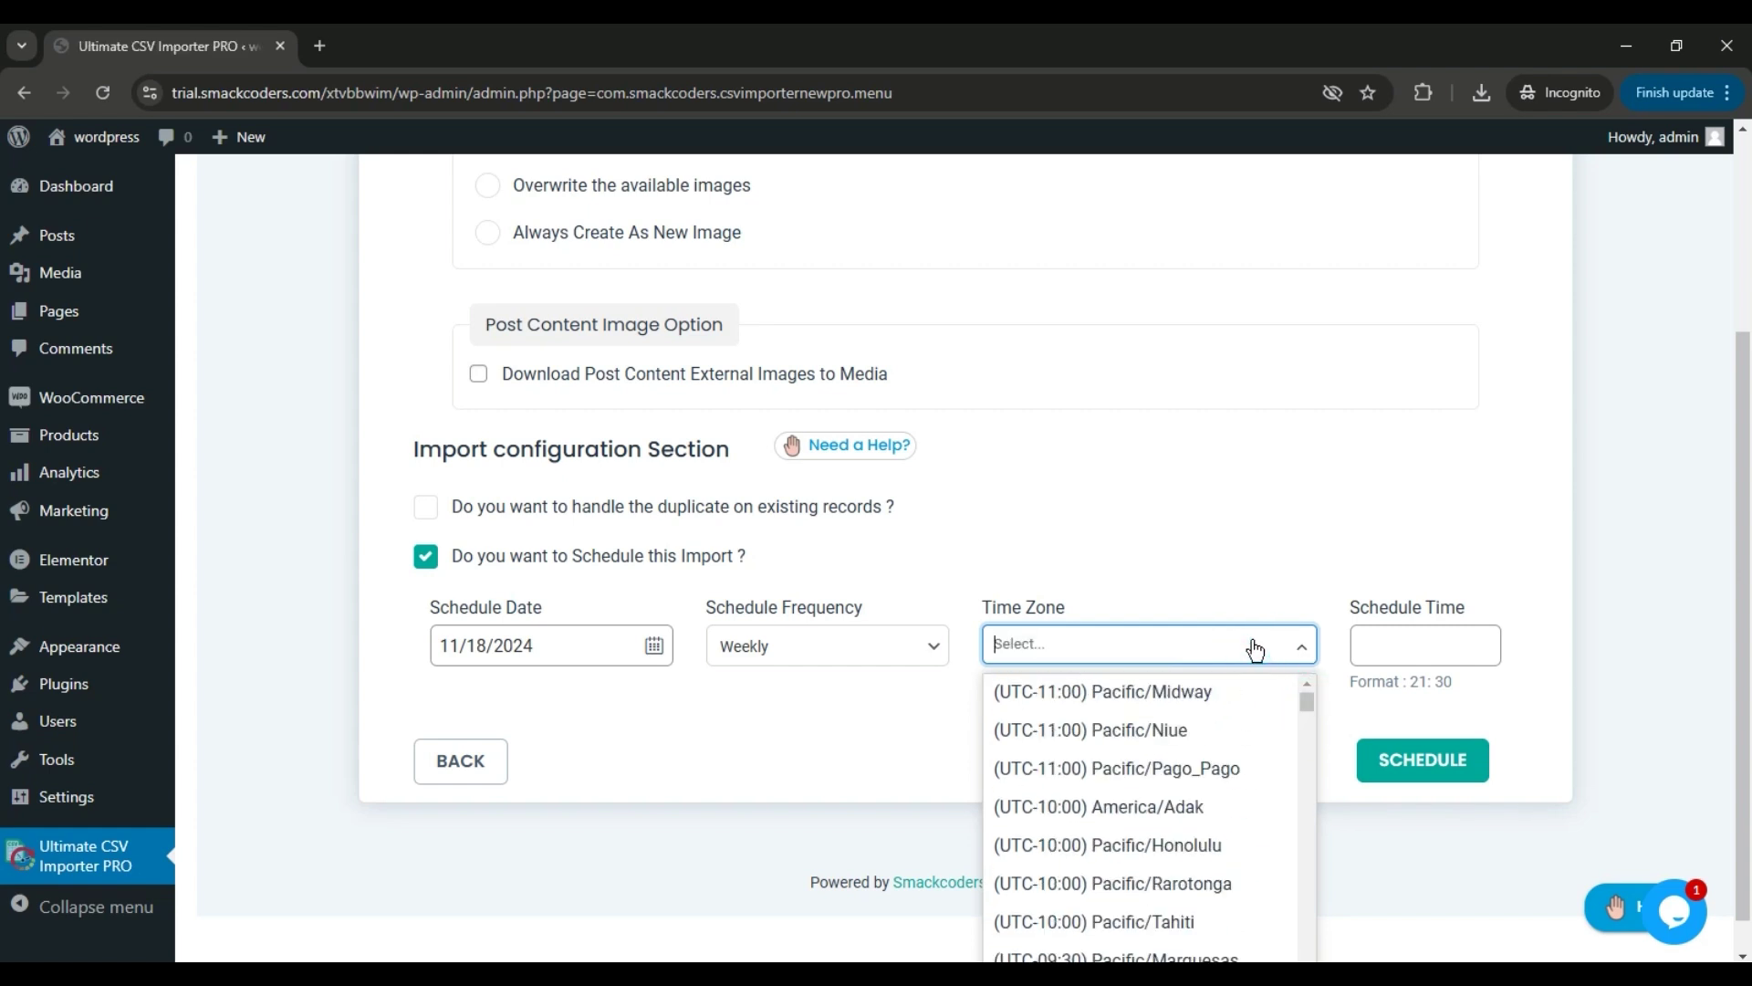
click(1454, 629)
click(1435, 631)
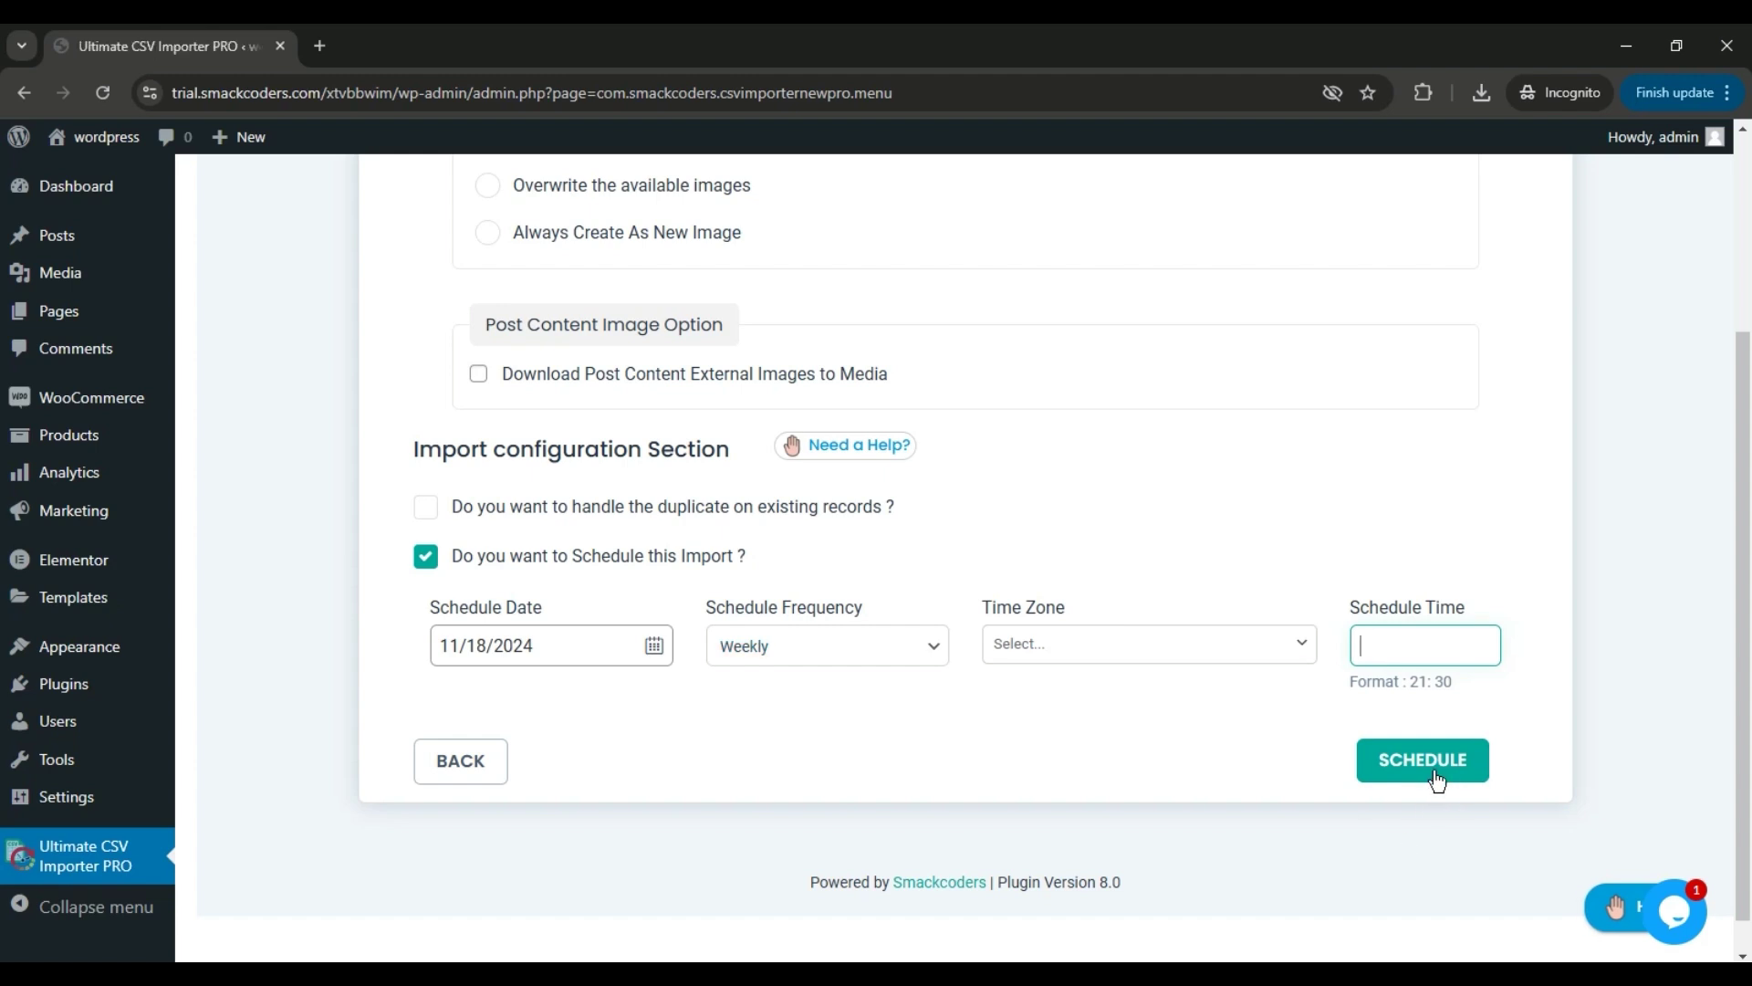
click(426, 559)
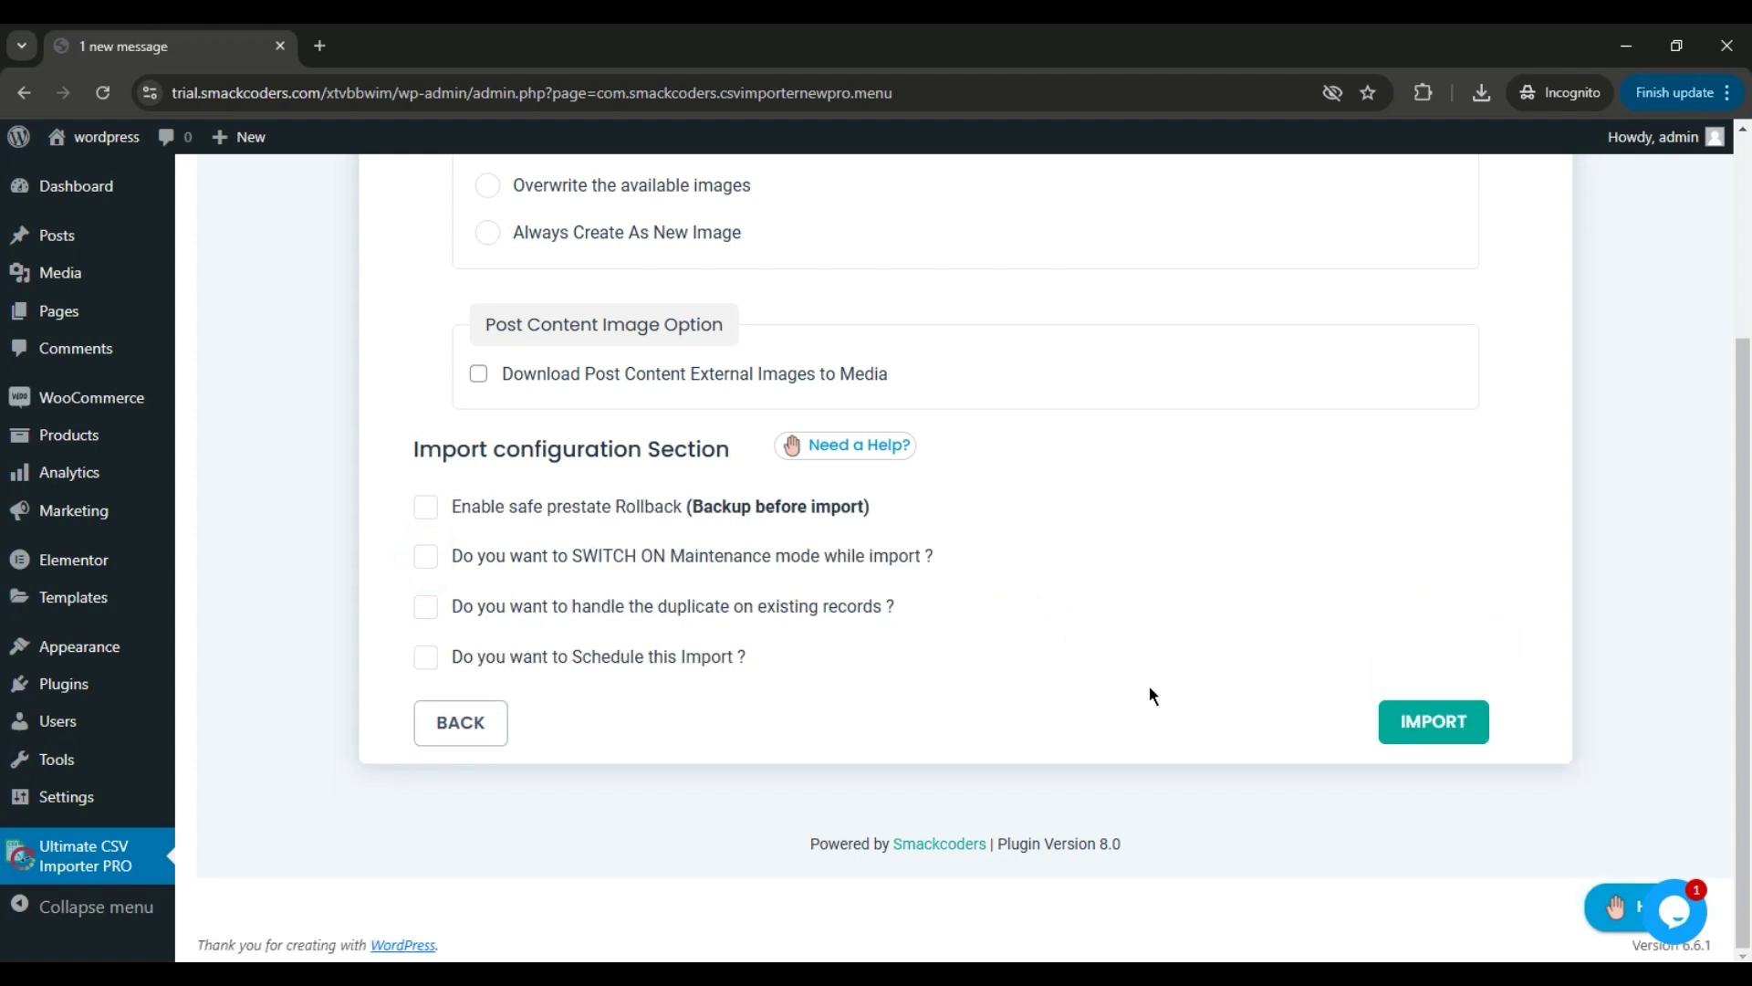
- Run the import and open the downloaded log summary (5).csv in Excel
click(1446, 722)
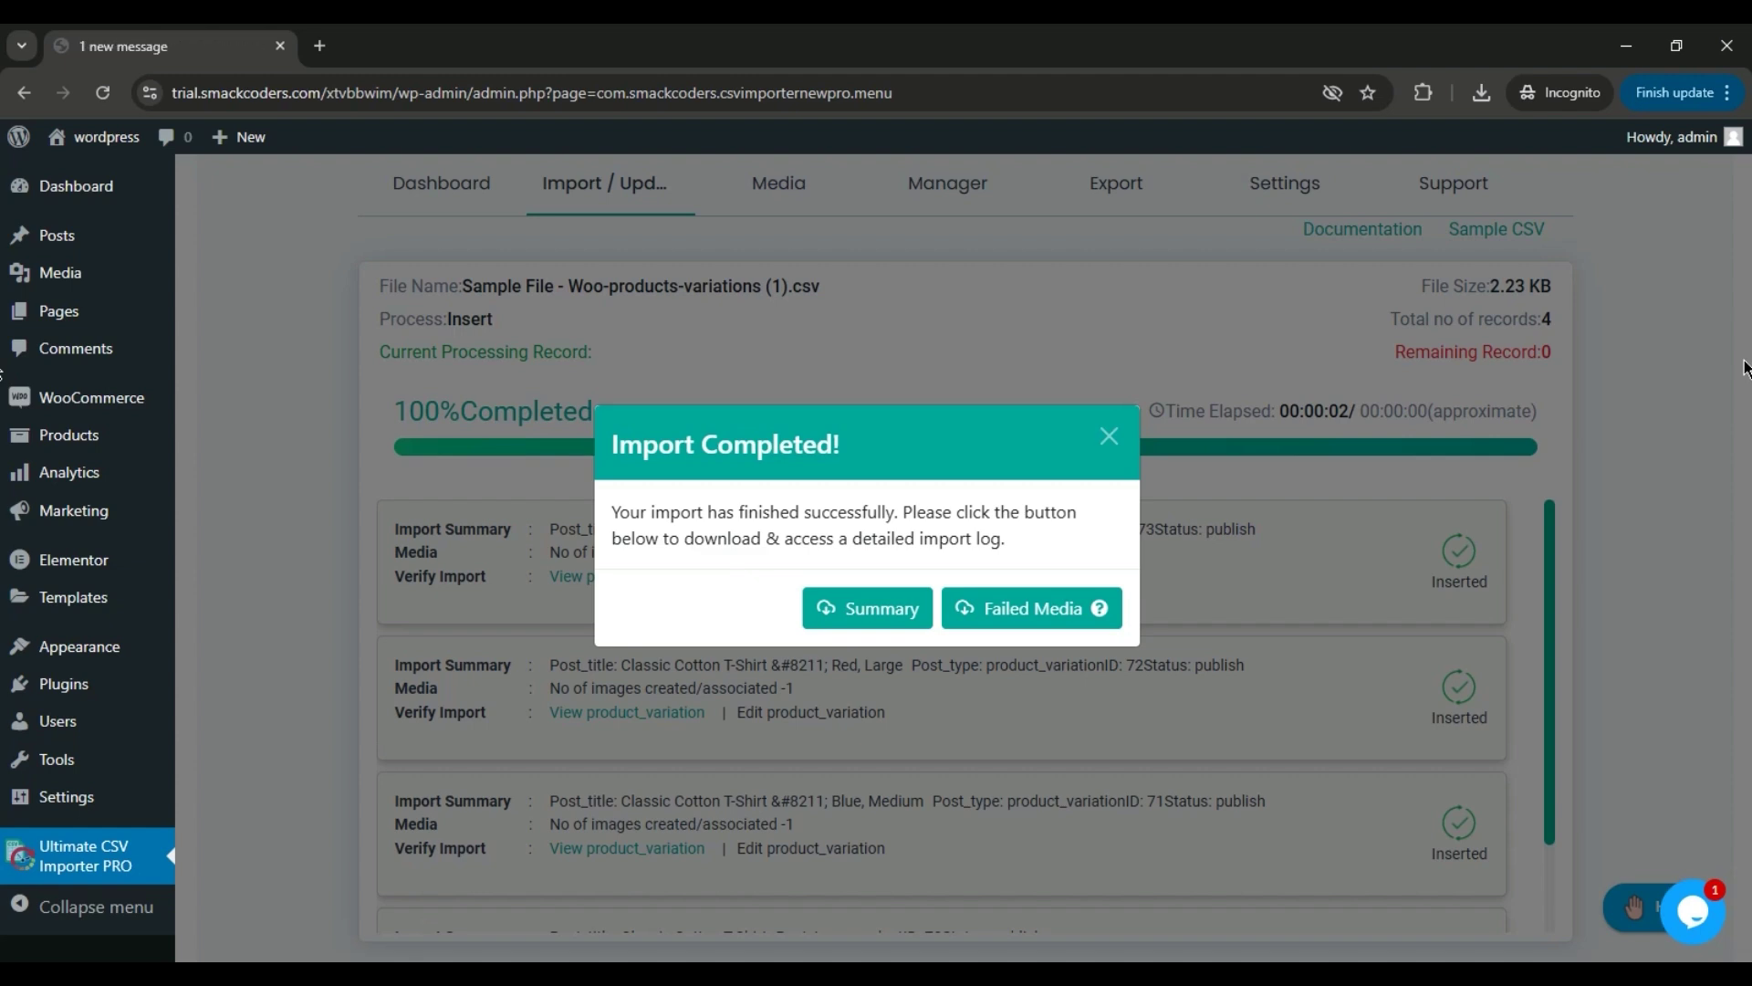
click(1481, 93)
click(1317, 256)
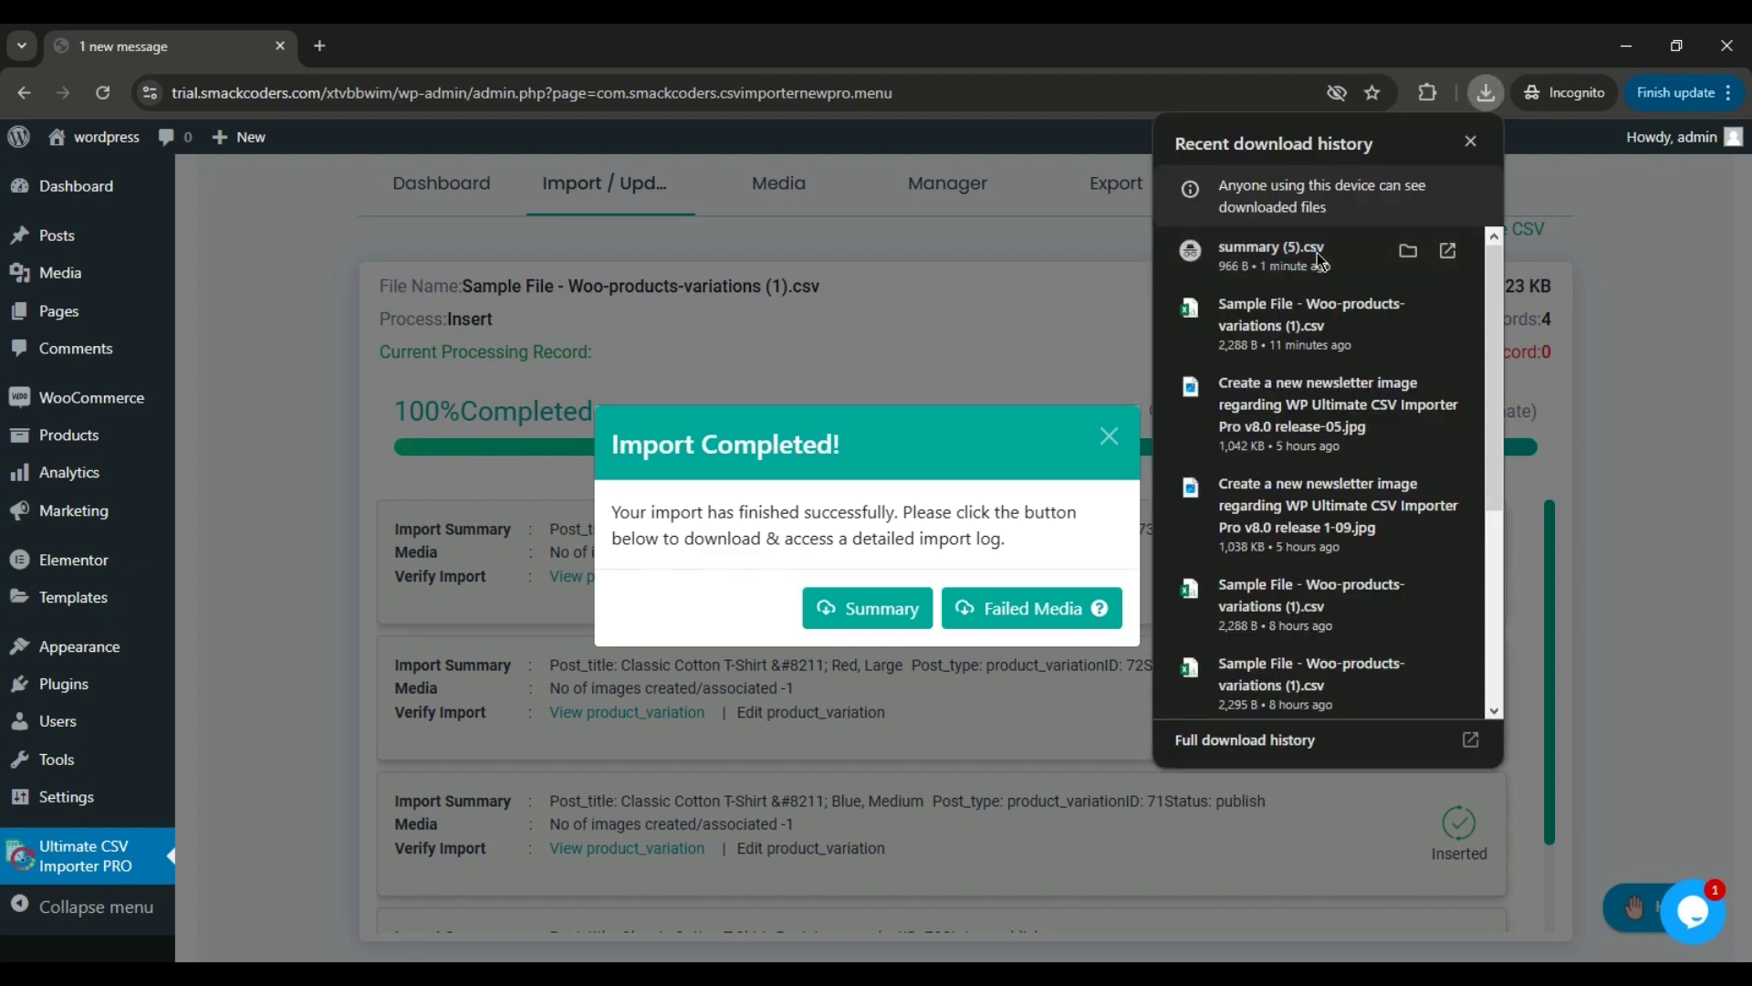
- Examine the imported product records in the summary sheet, across the columns up to failed_media
key(Right)
key(Right)
key(Right)
key(Right)
key(Right)
key(Right)
key(Right)
key(Right)
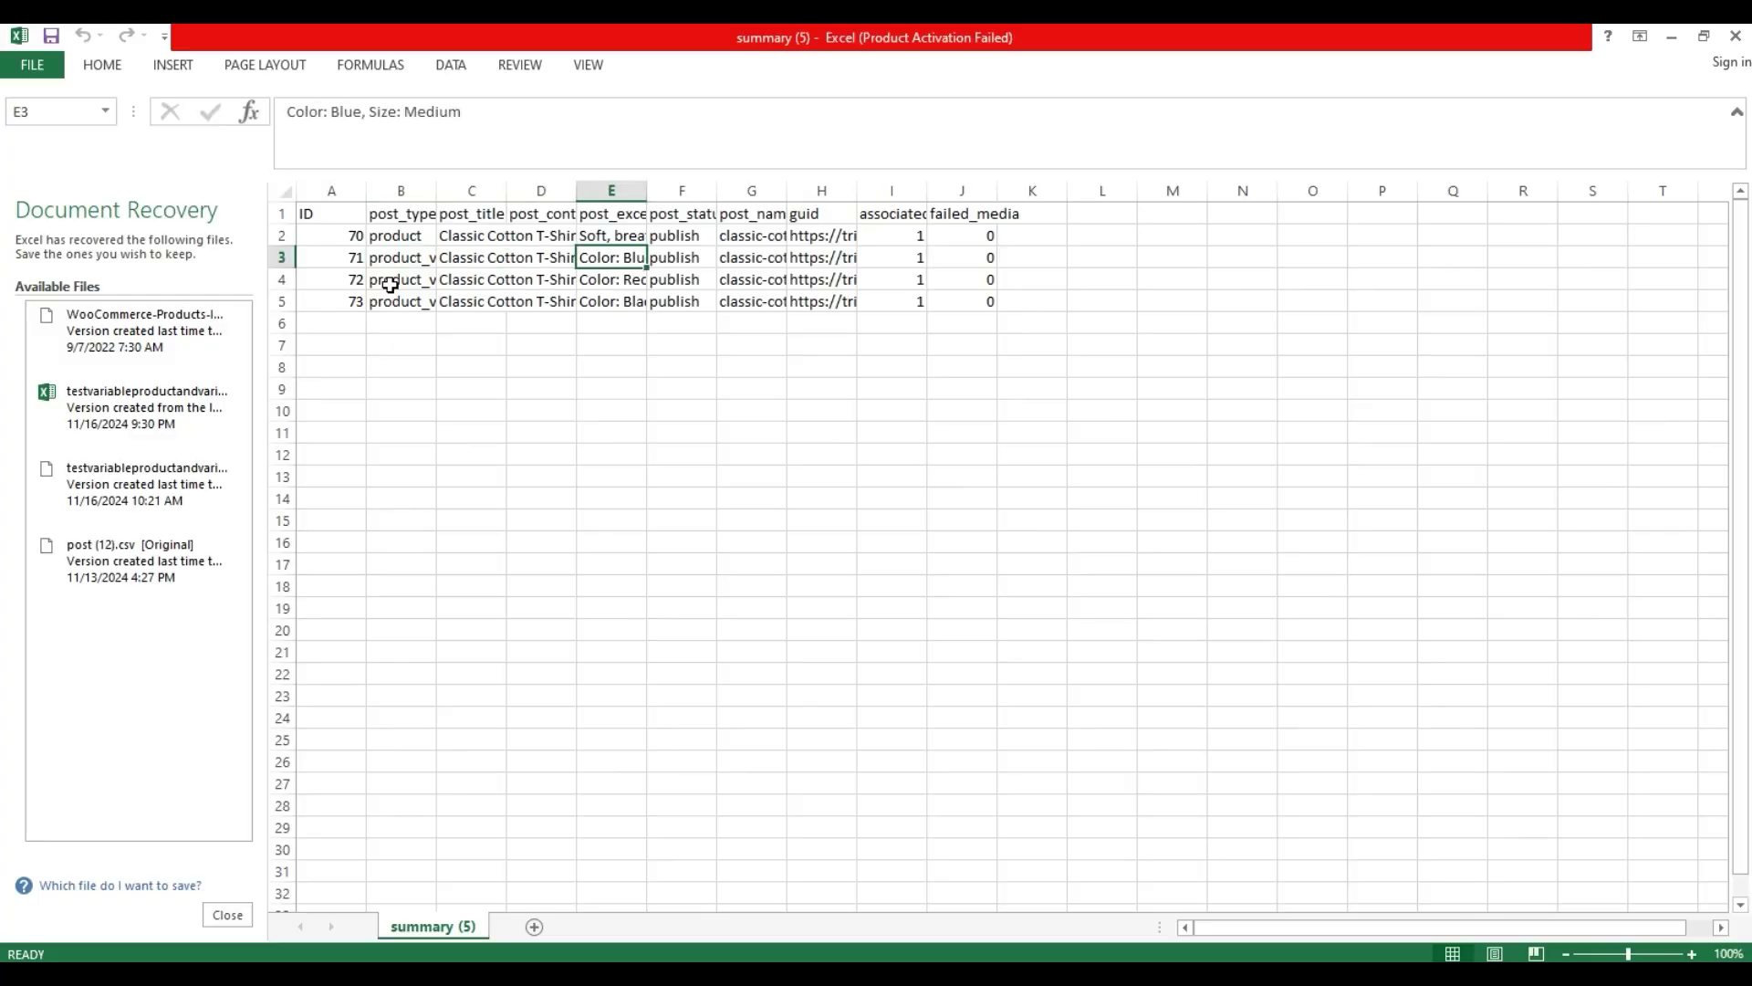
key(Up)
key(Up)
key(Down)
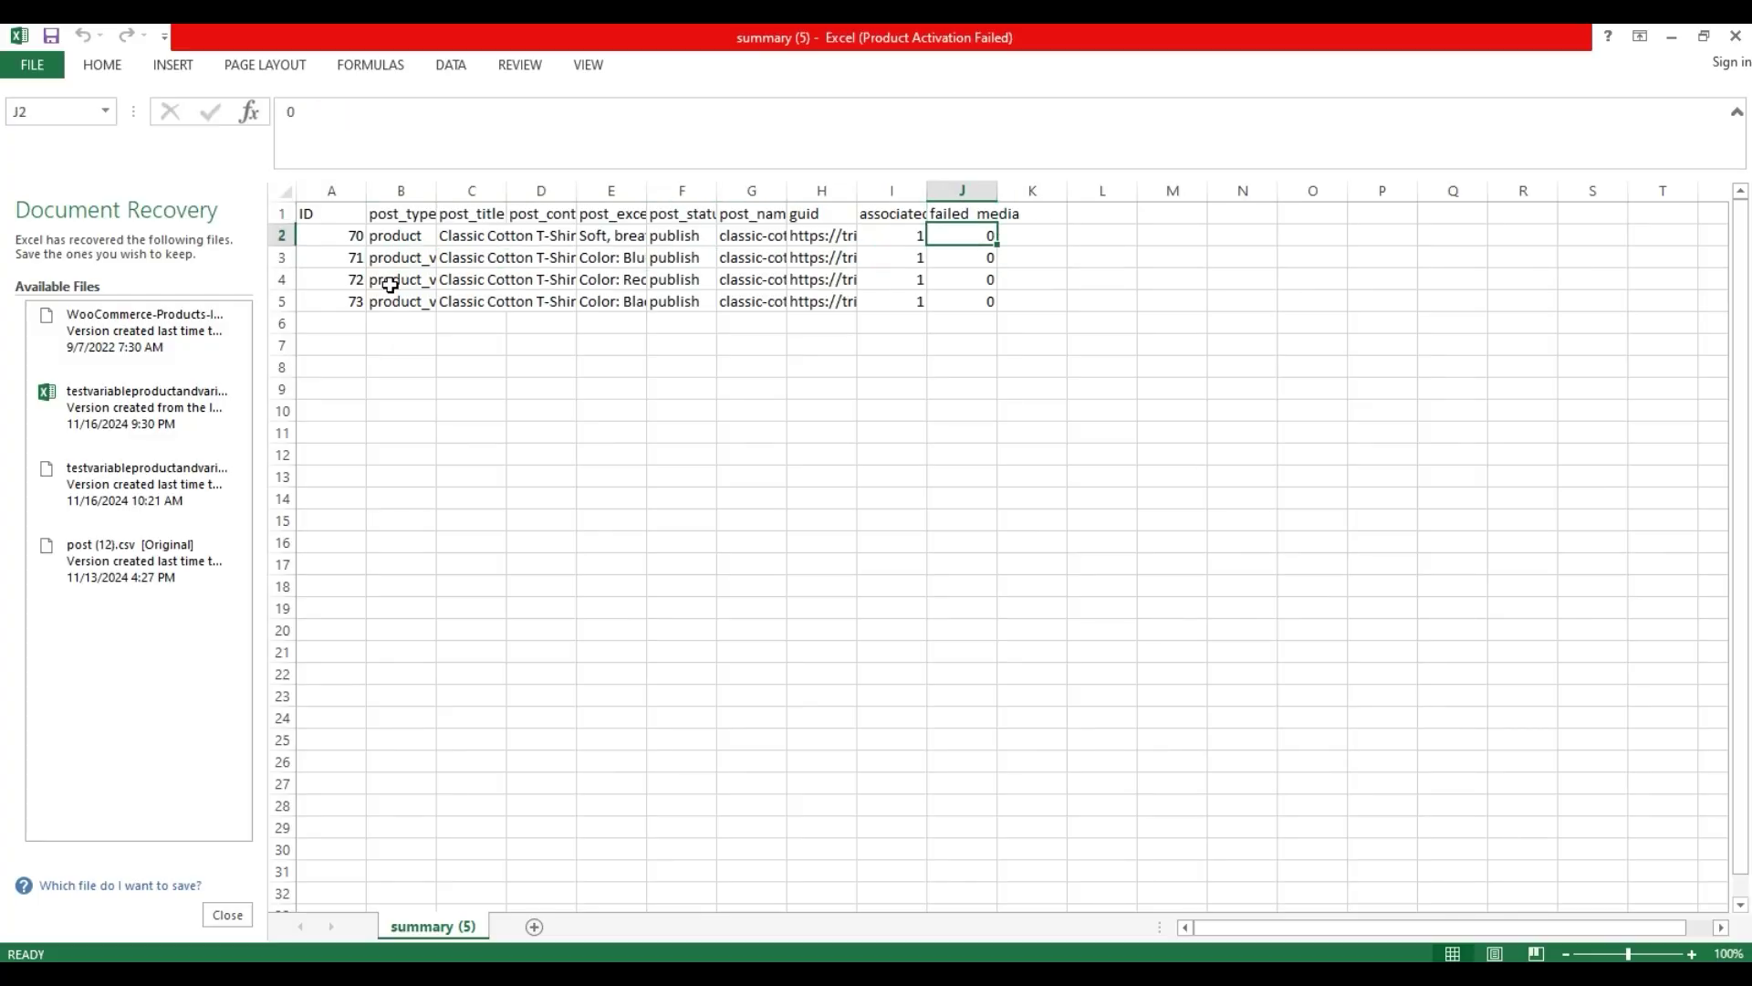
- Recheck the variation rows in the summary sheet, from the failed_media column back to the post status column
key(Left)
key(Up)
key(Down)
key(Down)
key(Down)
key(Left)
key(Left)
key(Left)
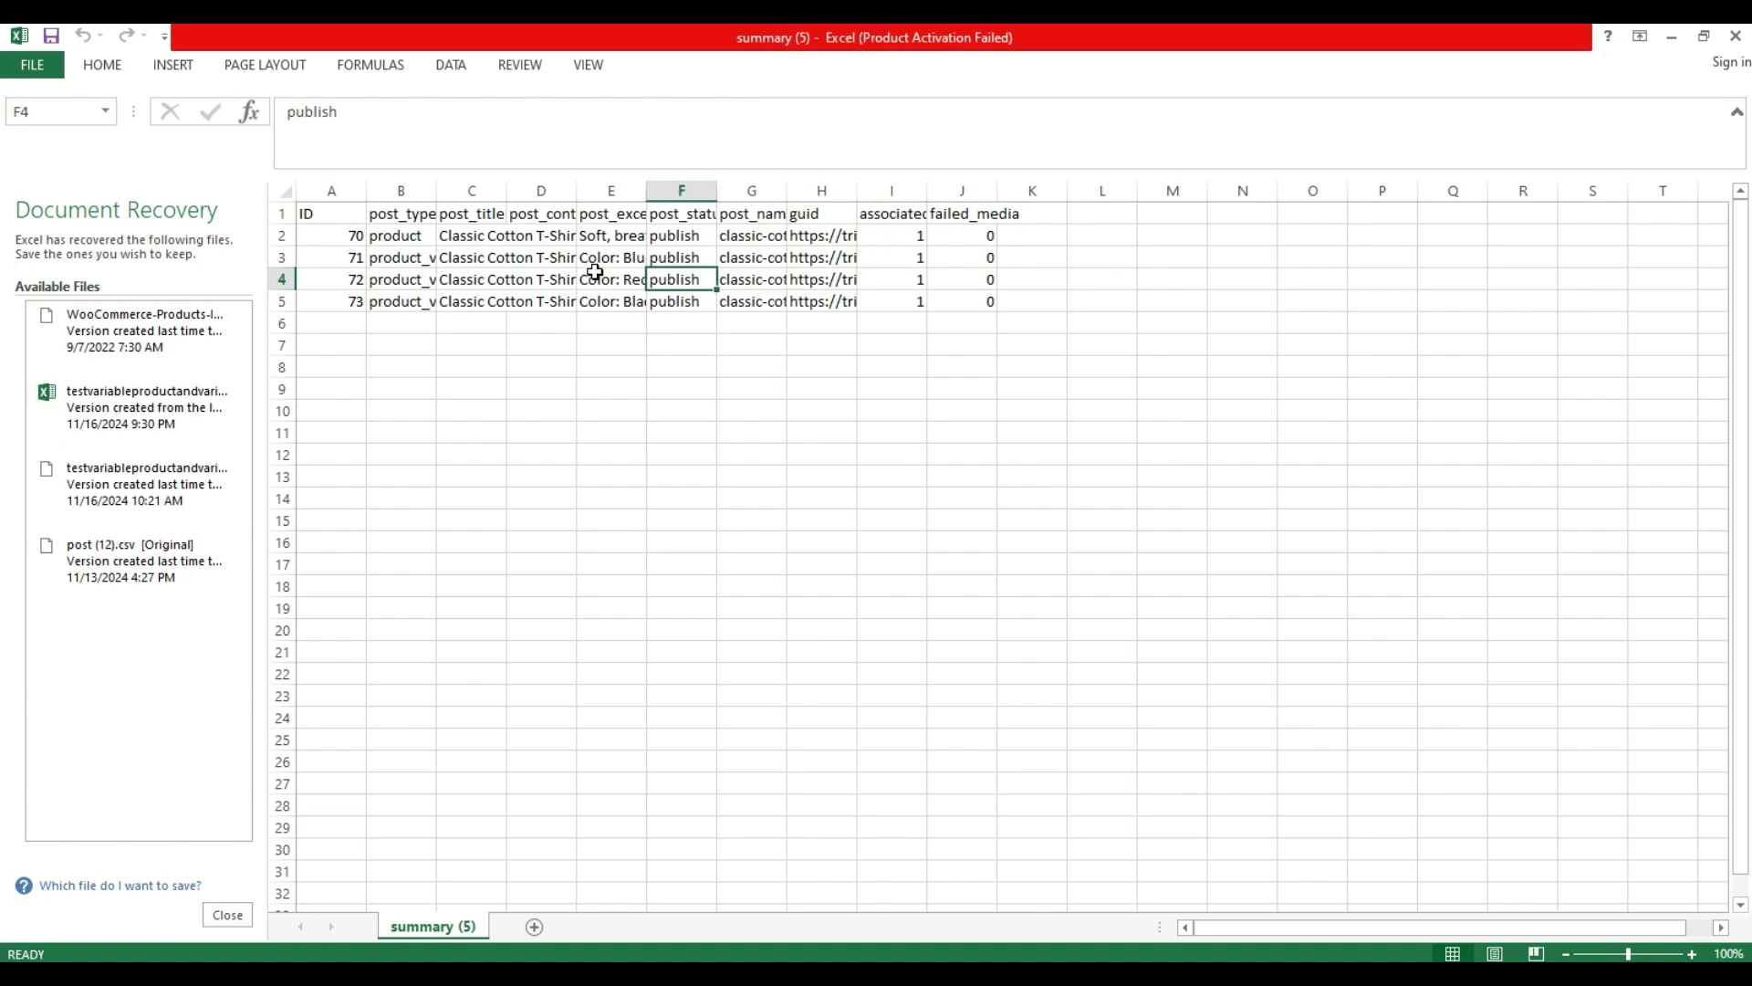
- Close the summary workbook and dismiss the import completion dialog in the importer
key(alt+F4)
click(539, 359)
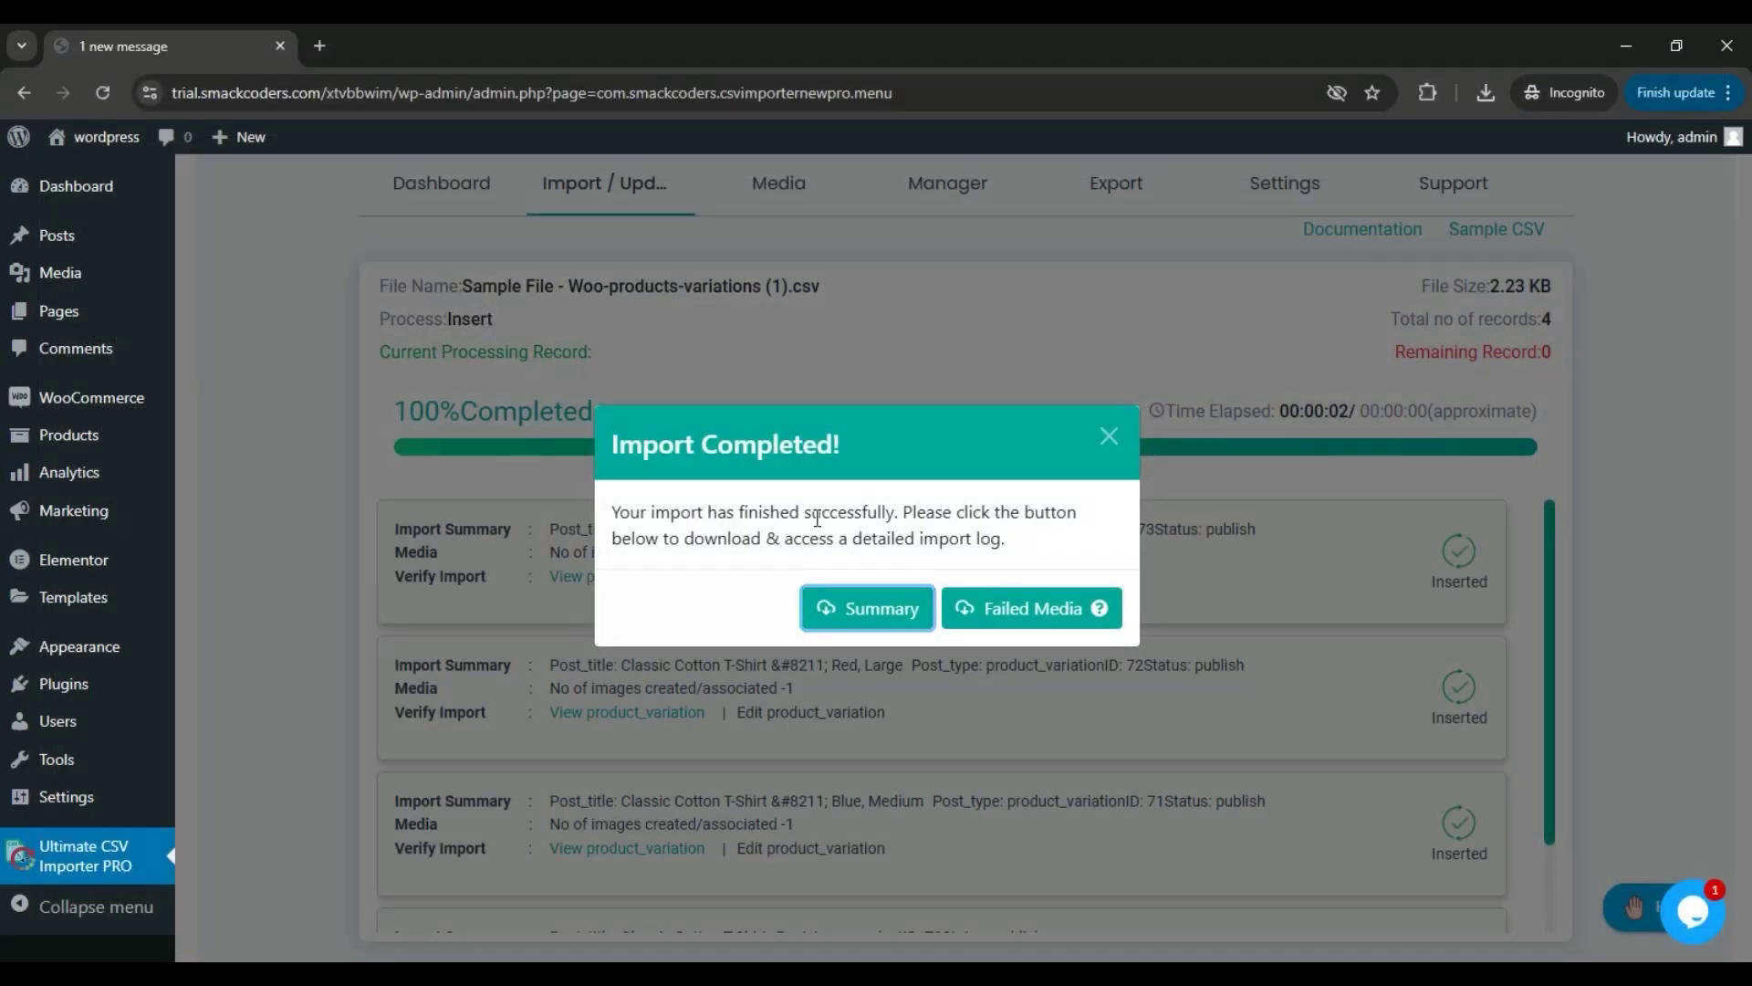
click(1105, 437)
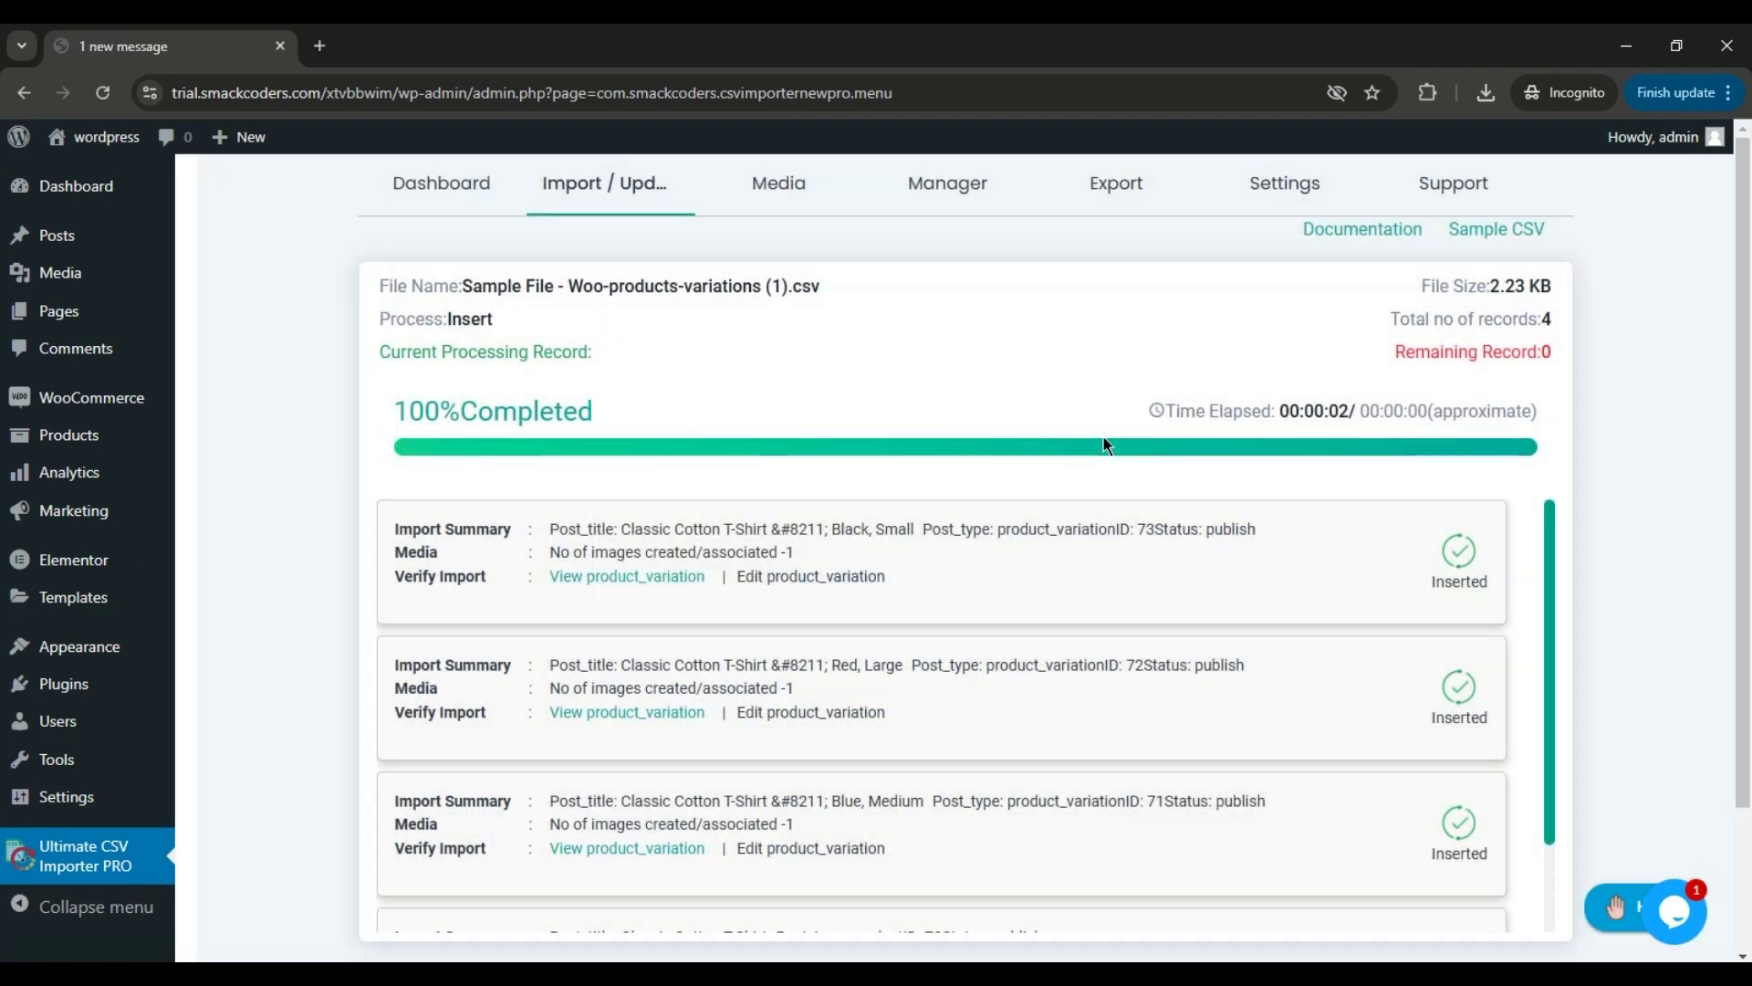
- Open the imported parent product Classic Cotton T-Shirt for editing from the import log and review its attributes and variations
scroll(1568, 627, down, 2)
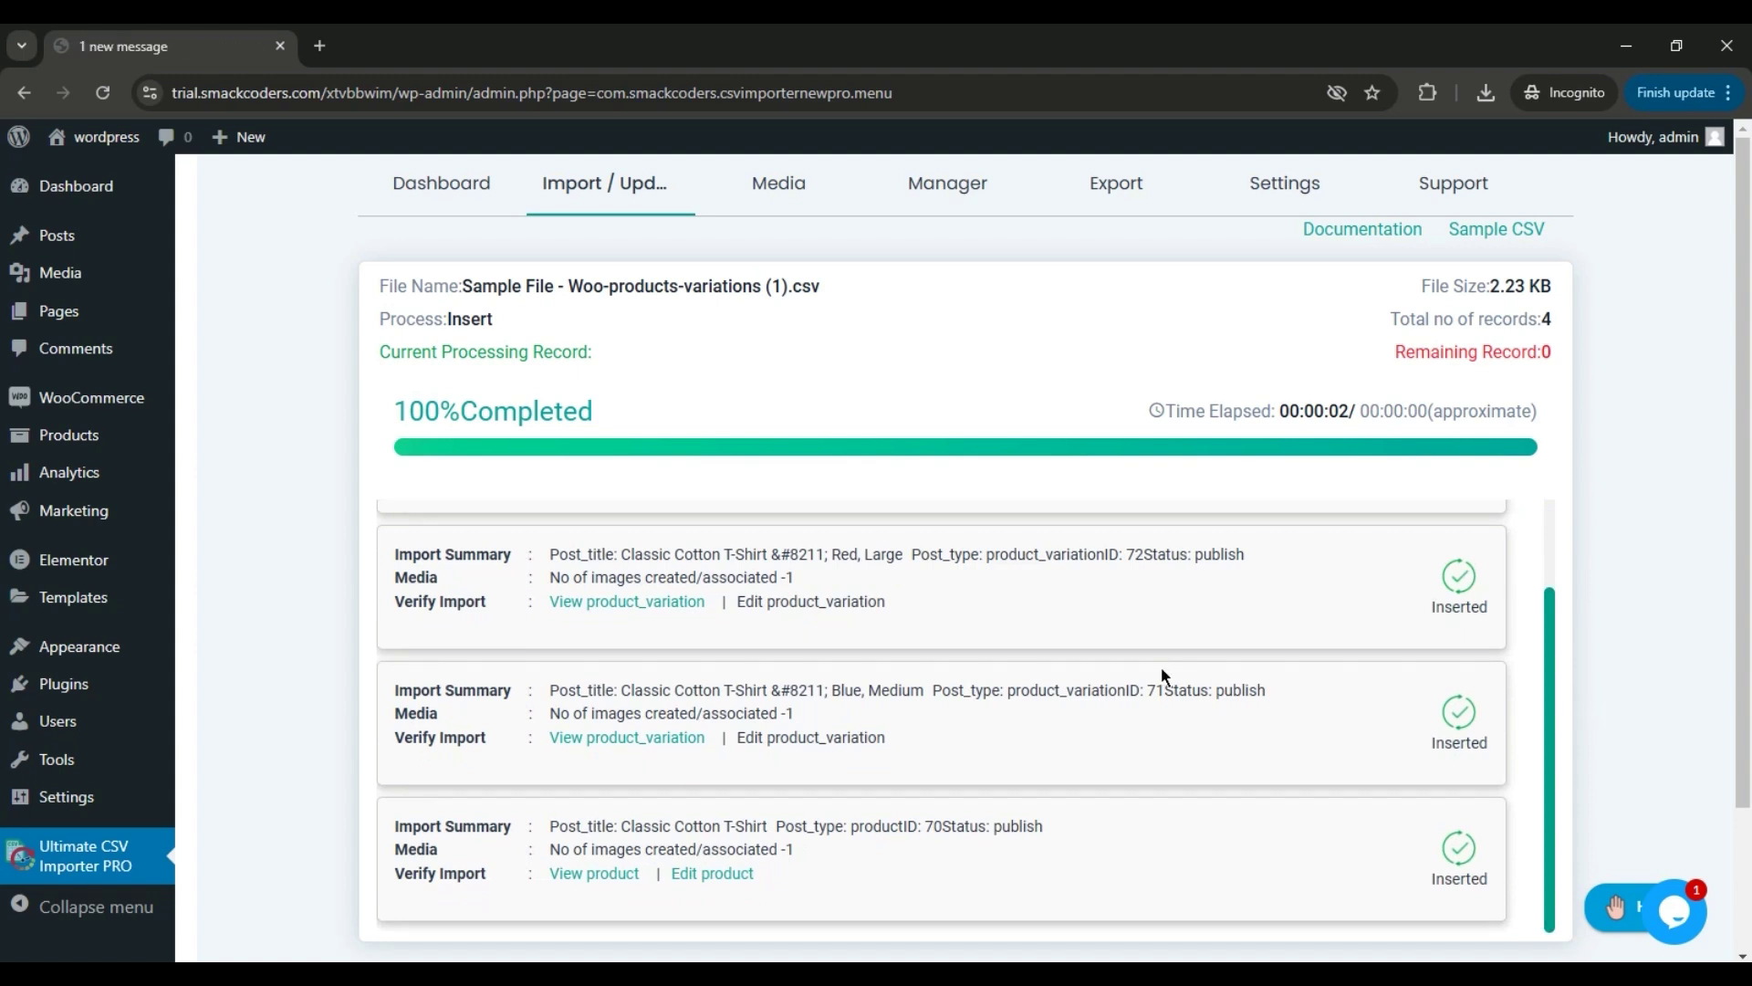
click(712, 873)
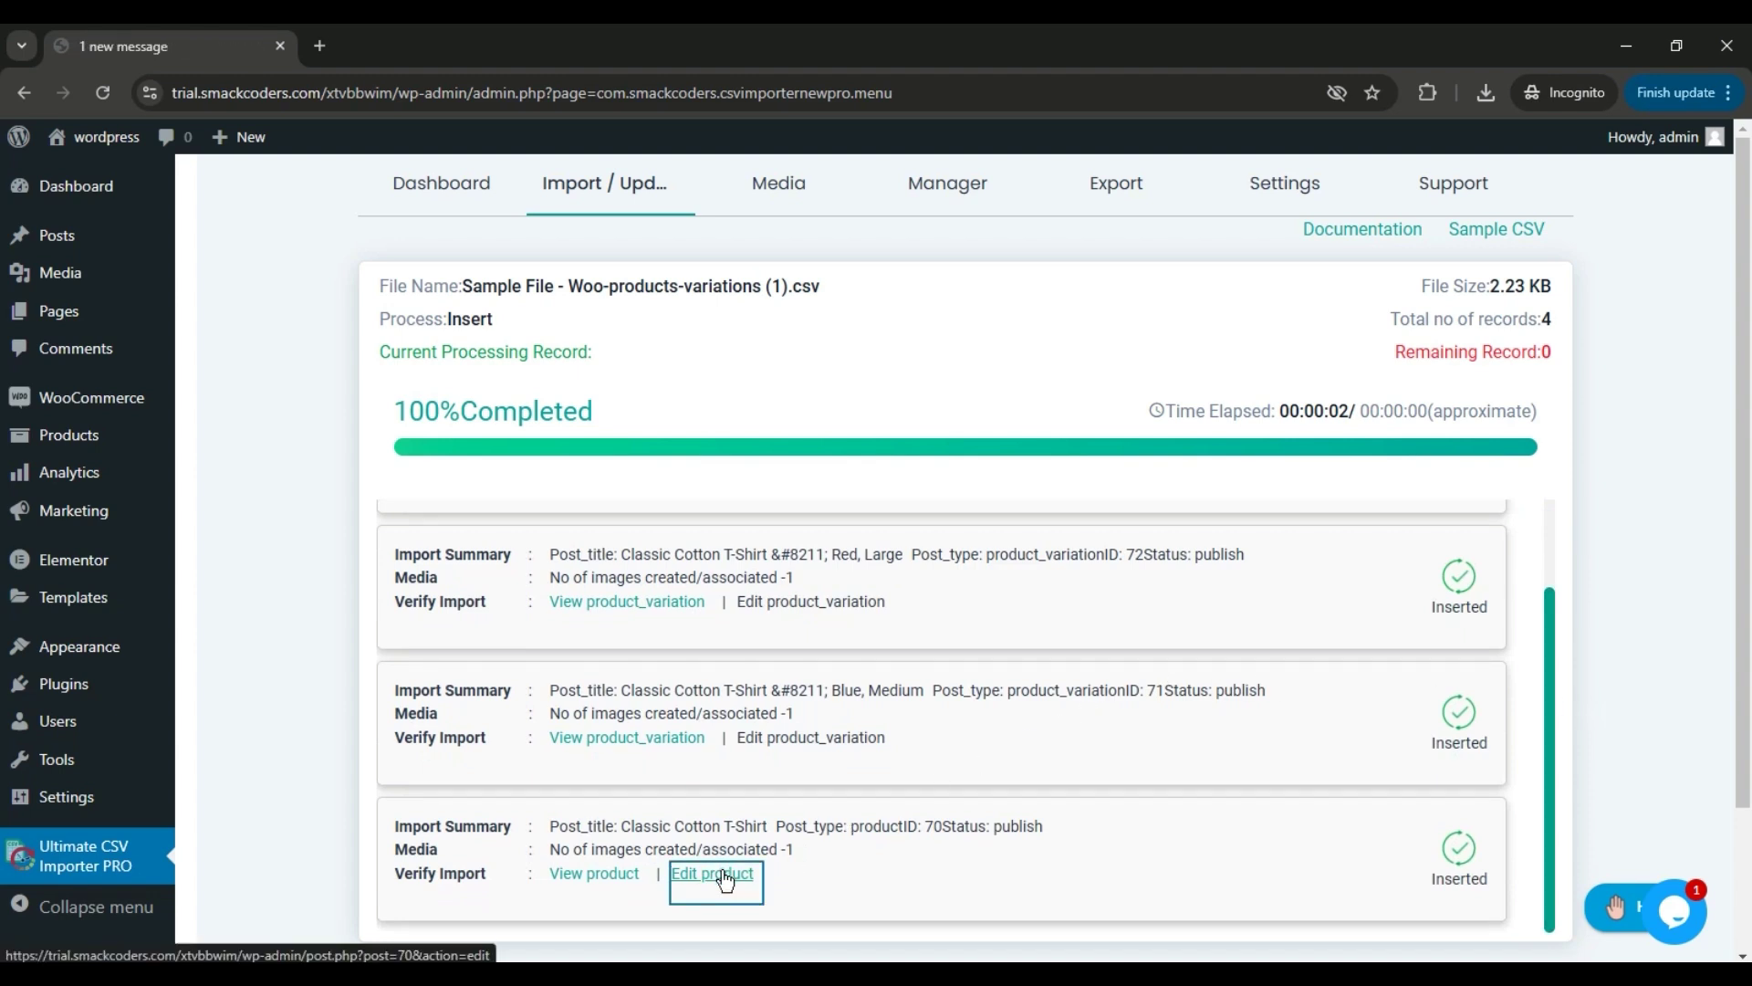
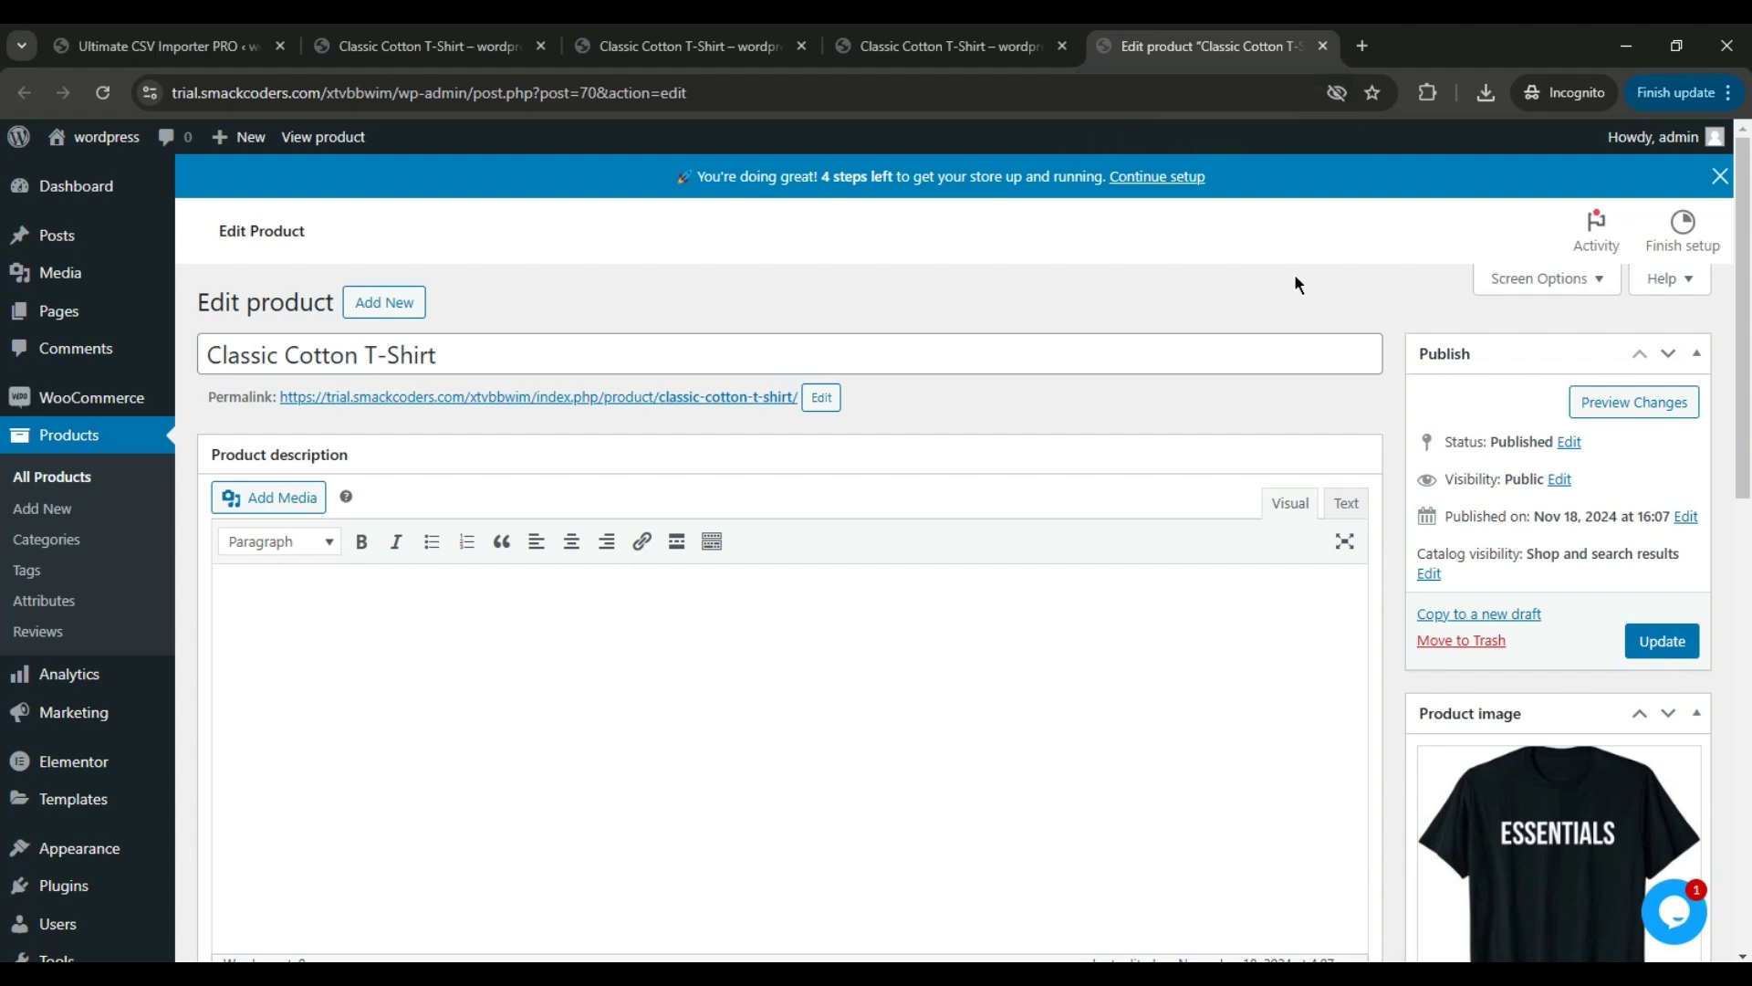
scroll(5, 359, down, 2)
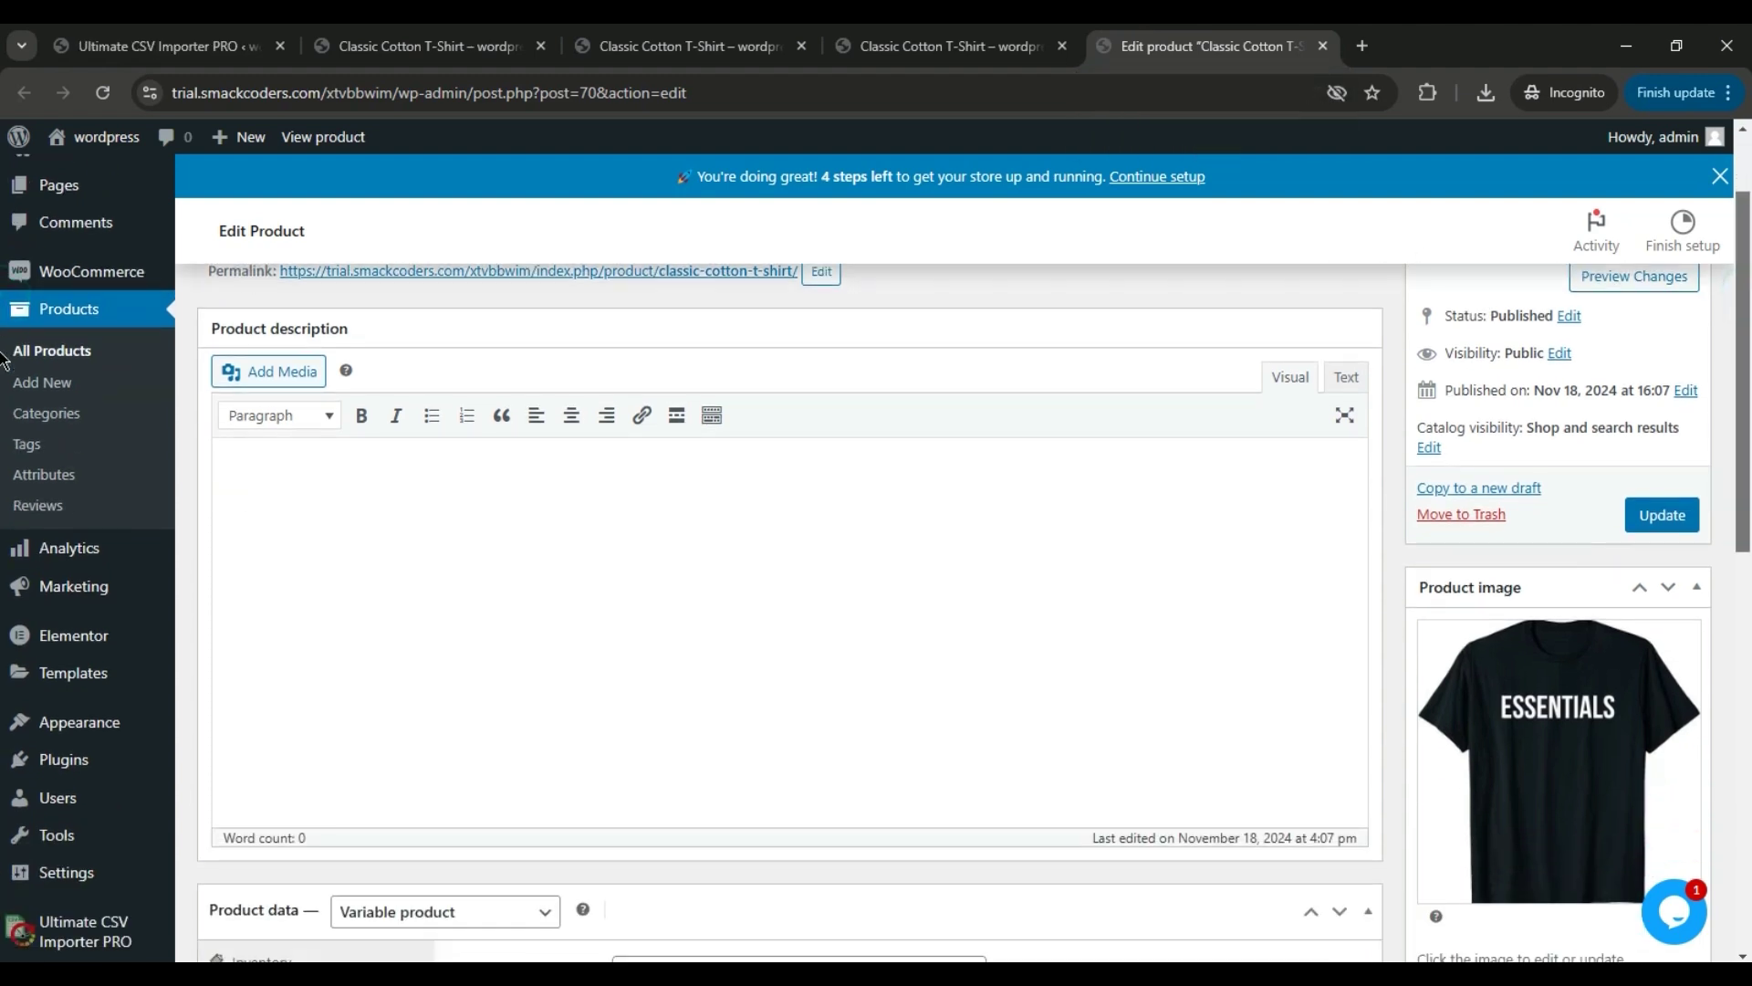
scroll(5, 359, down, 5)
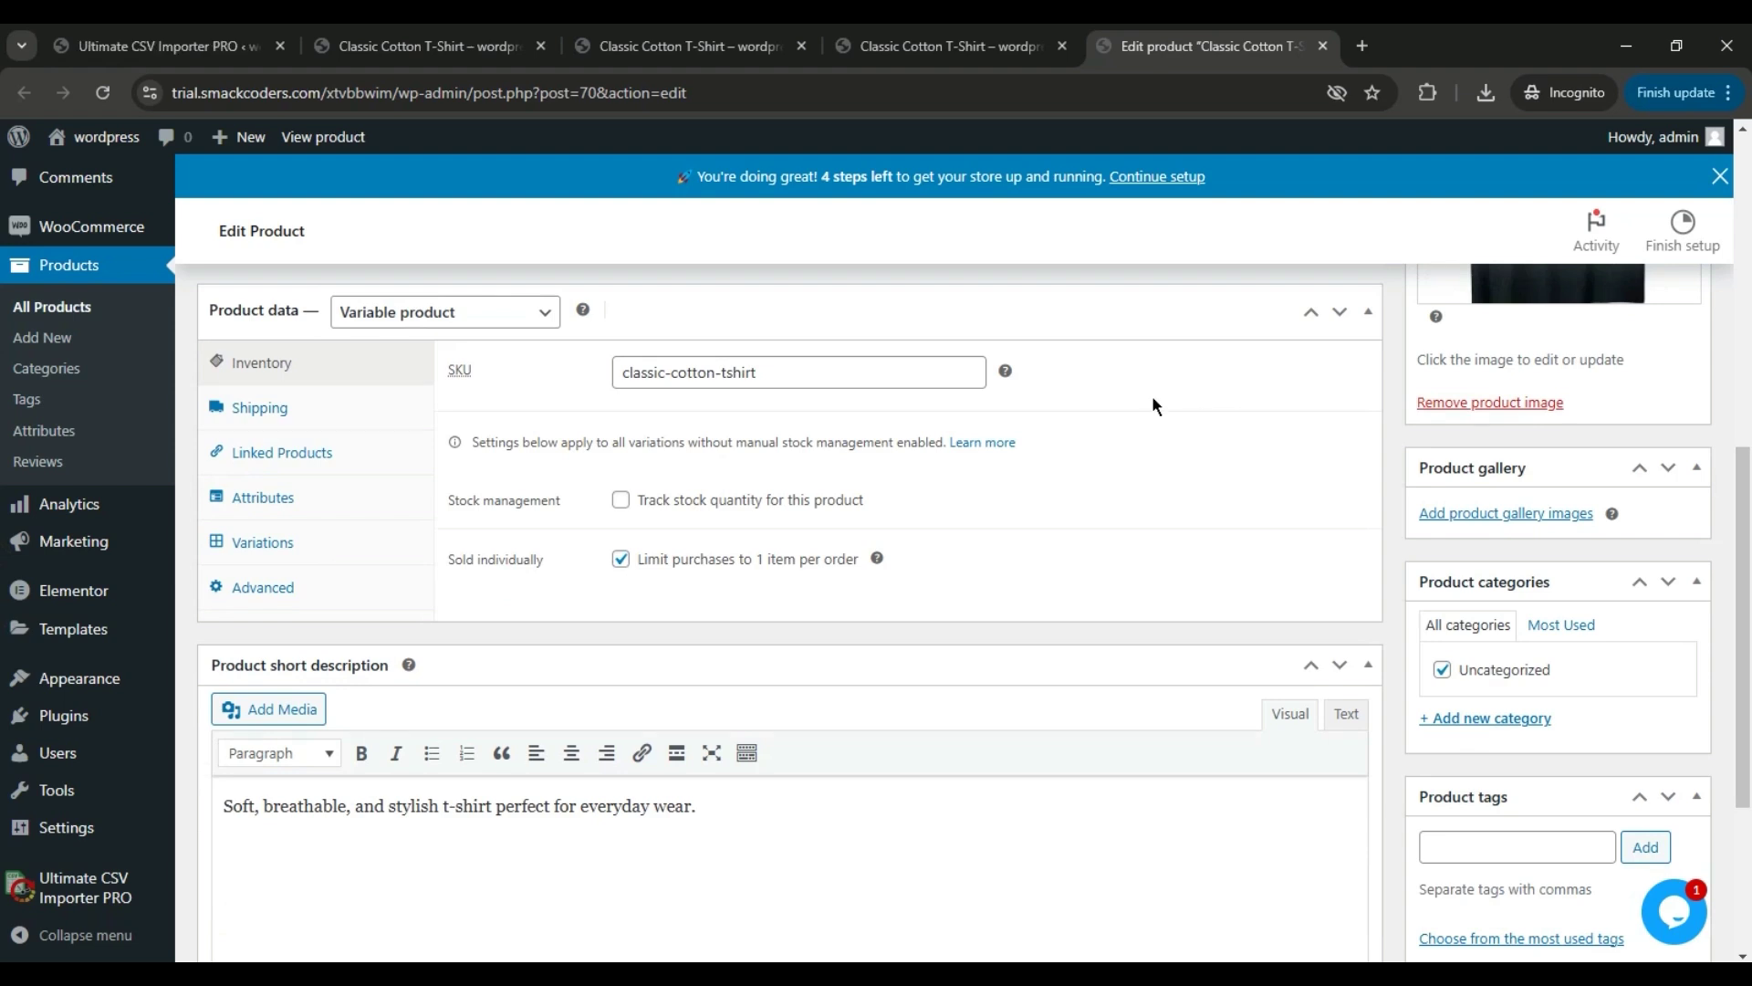
click(348, 497)
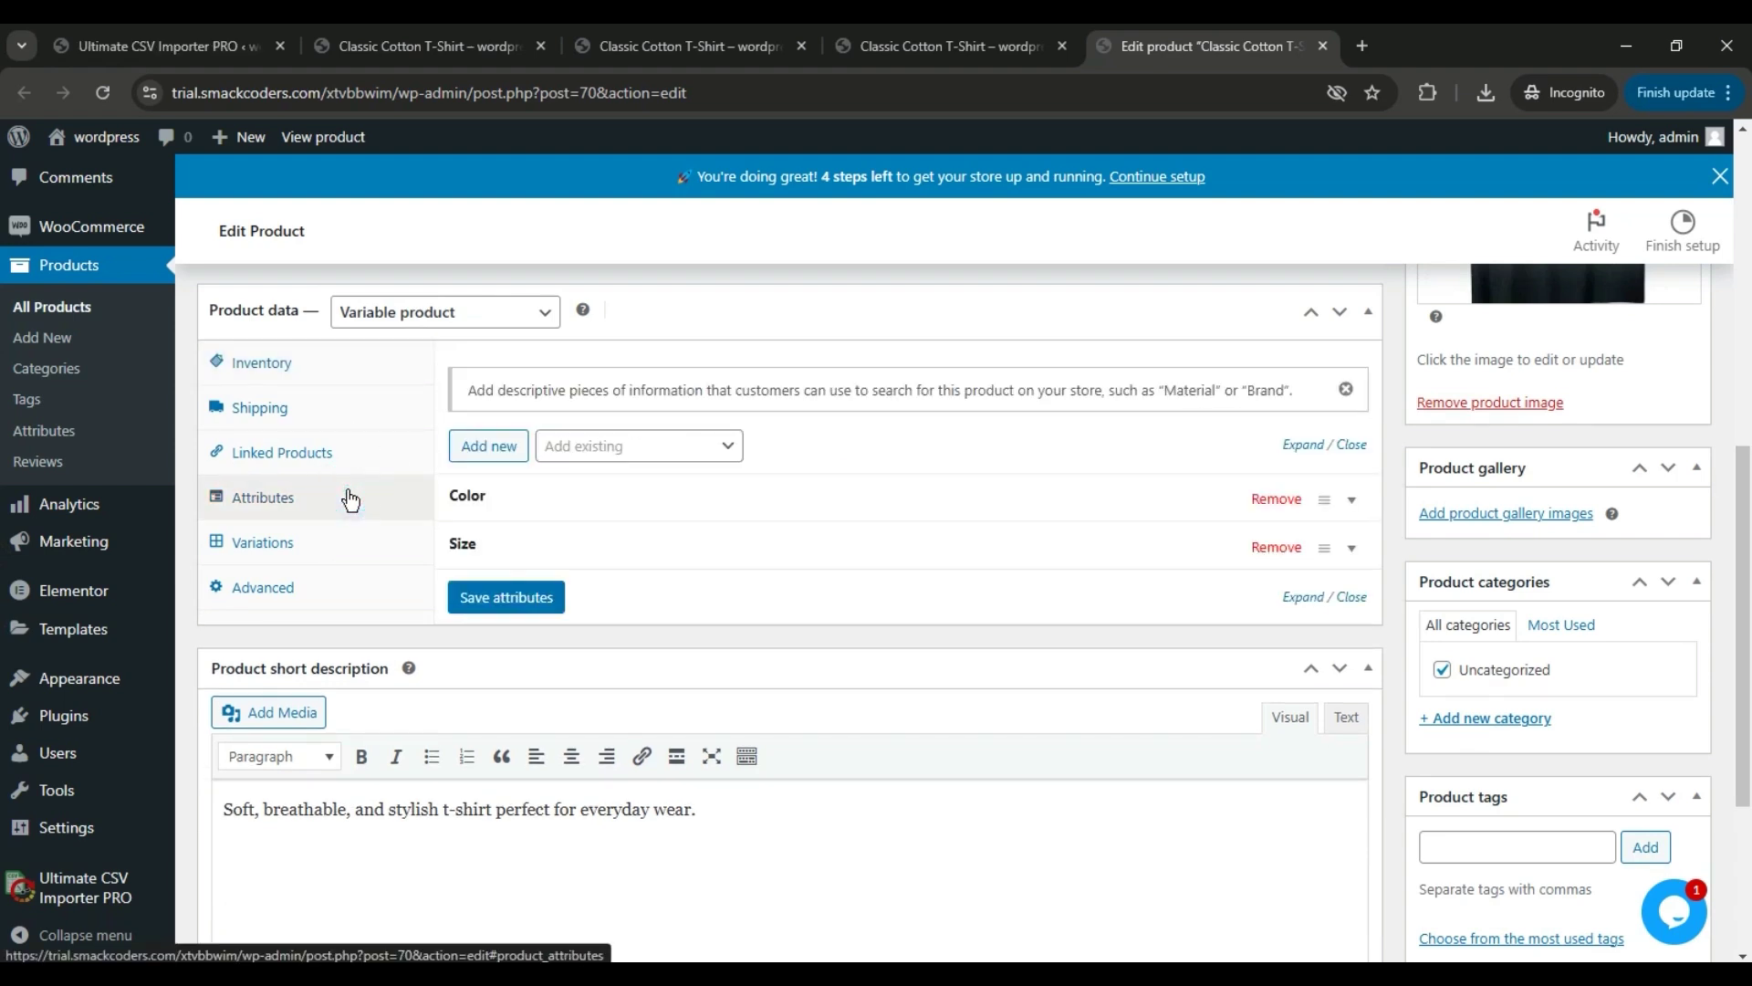
click(349, 543)
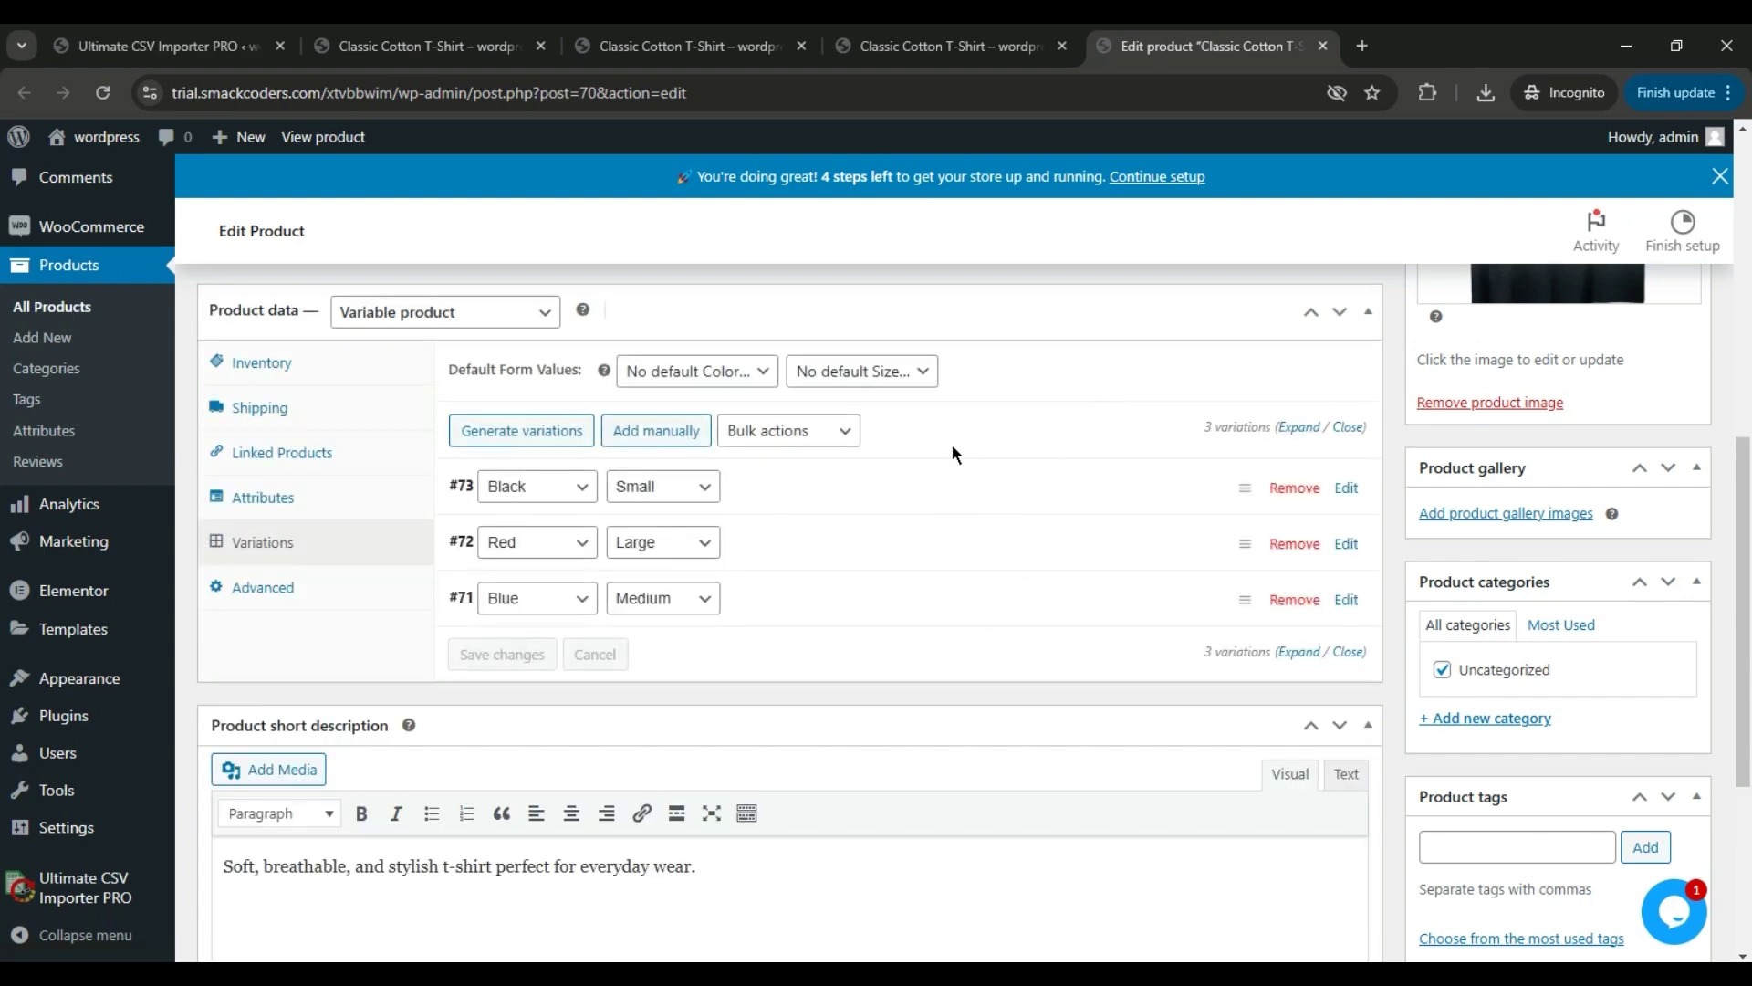
- Expand the Black Small, Red Large and Blue Medium variations and examine their SKU, price, stock and shipping details
click(908, 483)
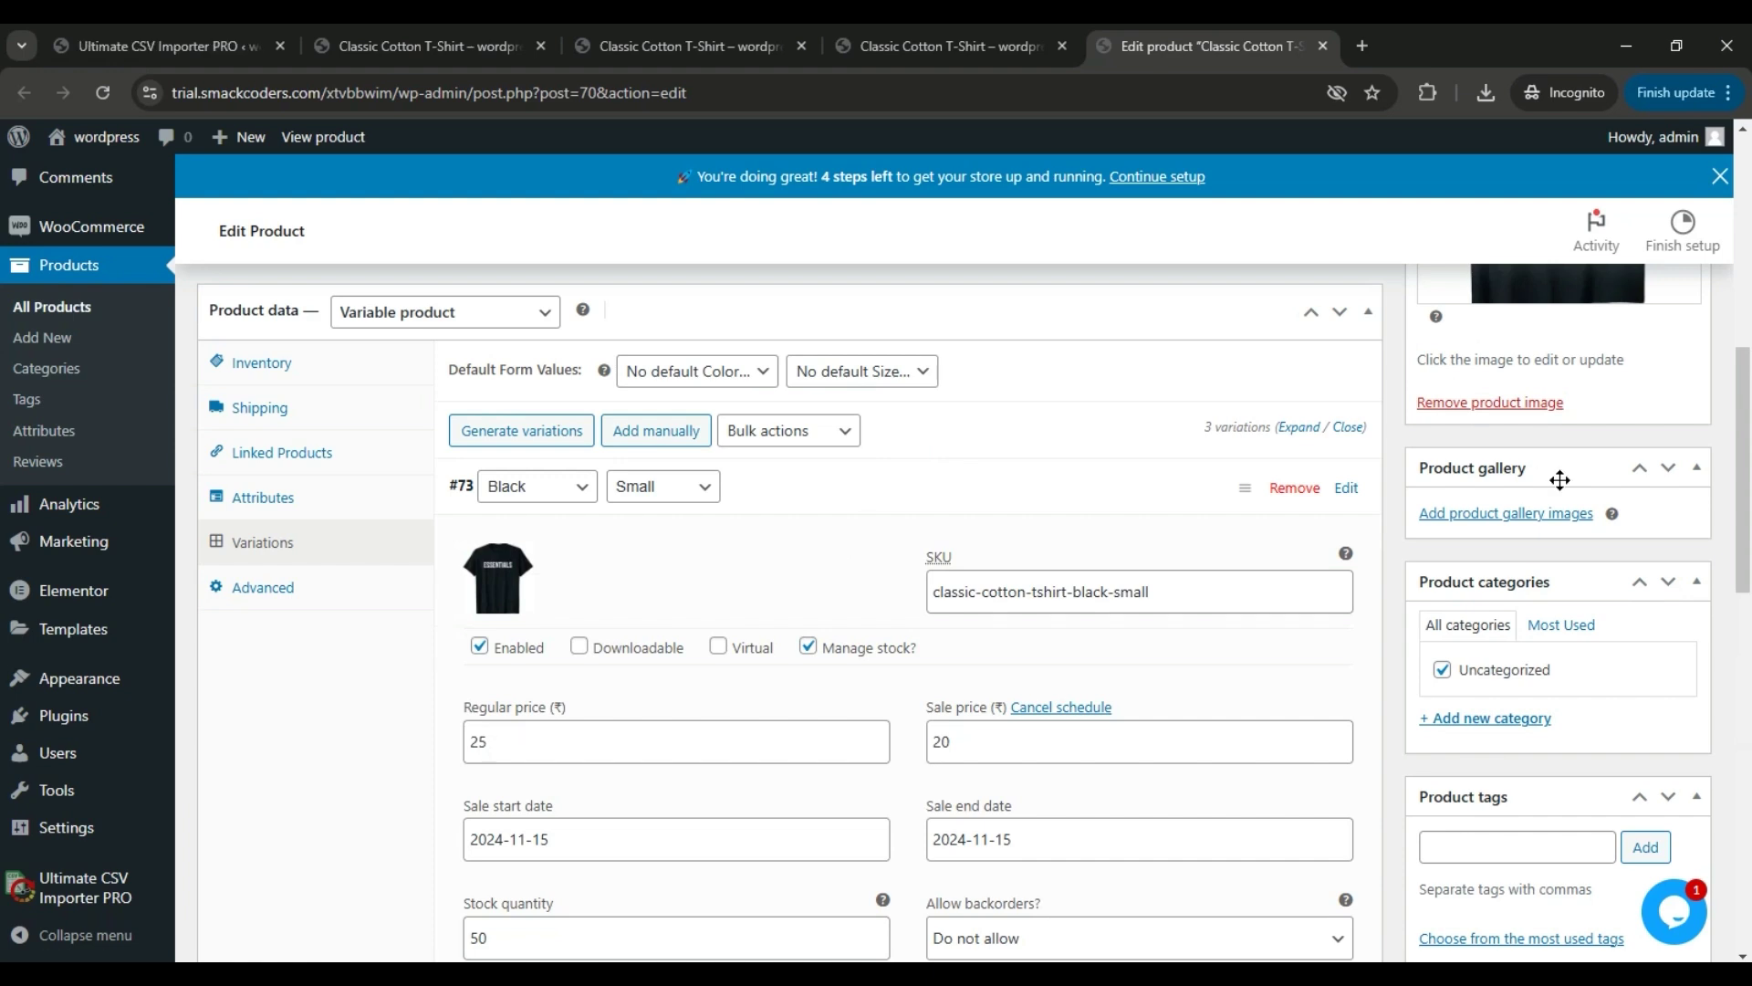
scroll(1150, 635, down, 10)
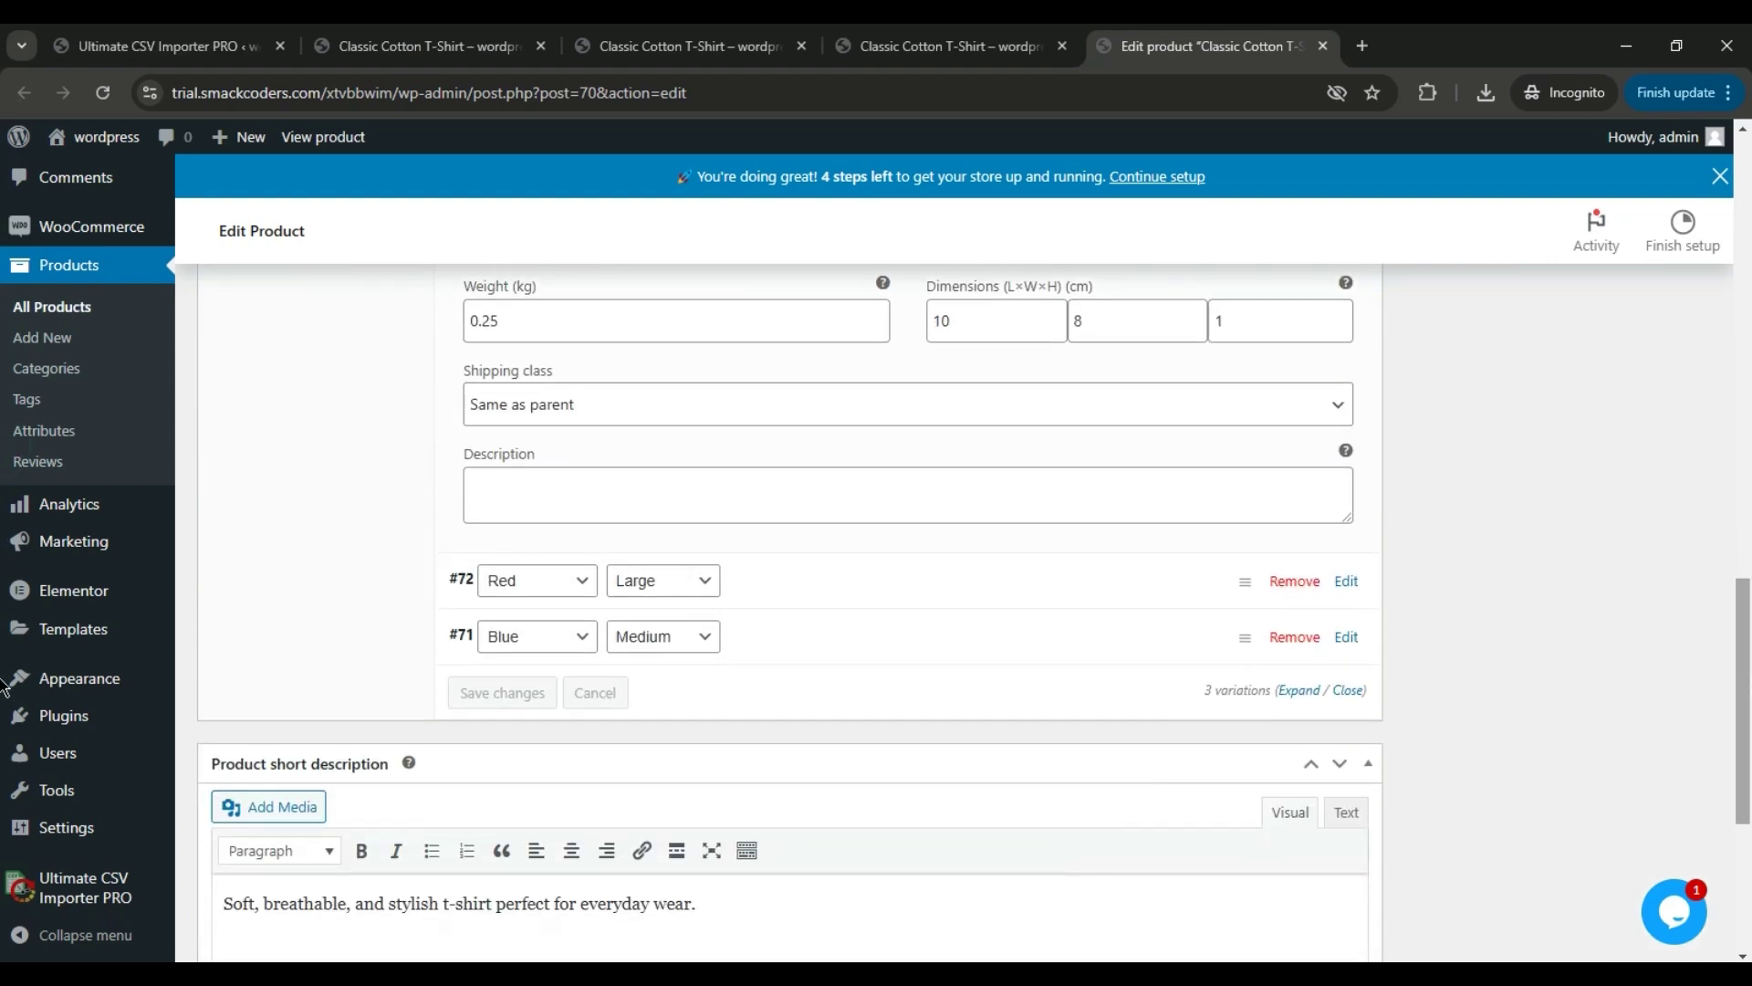
click(1122, 587)
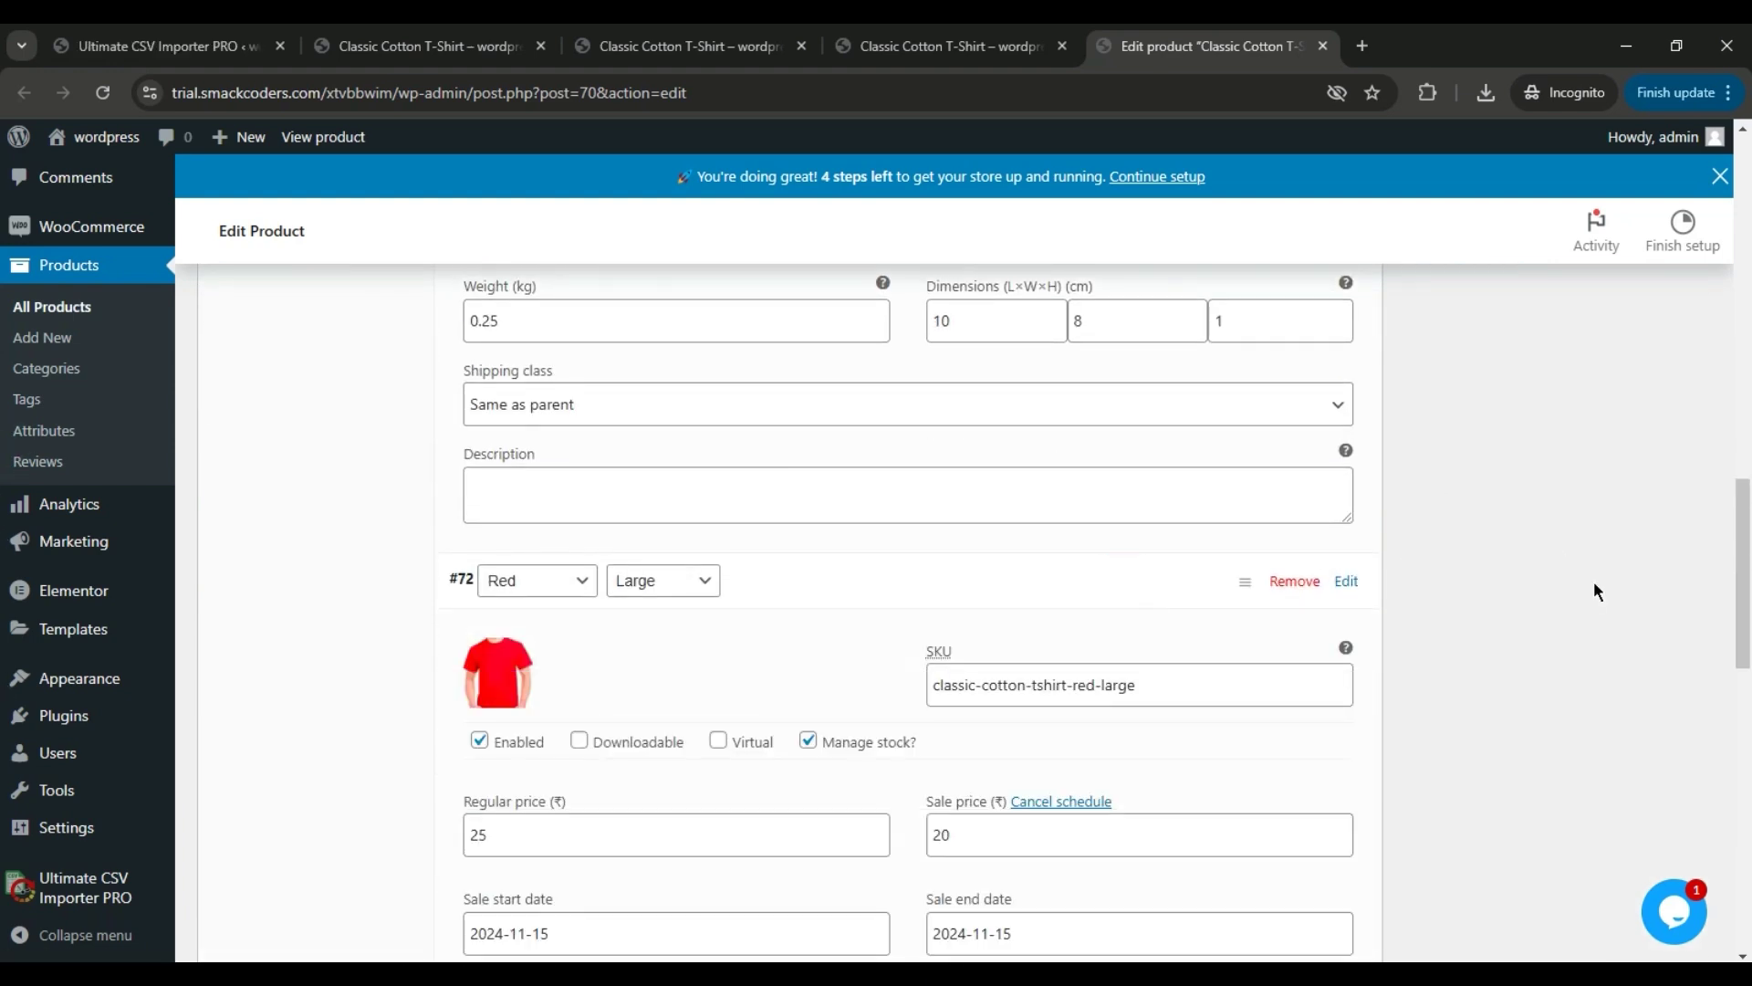
scroll(1204, 606, down, 11)
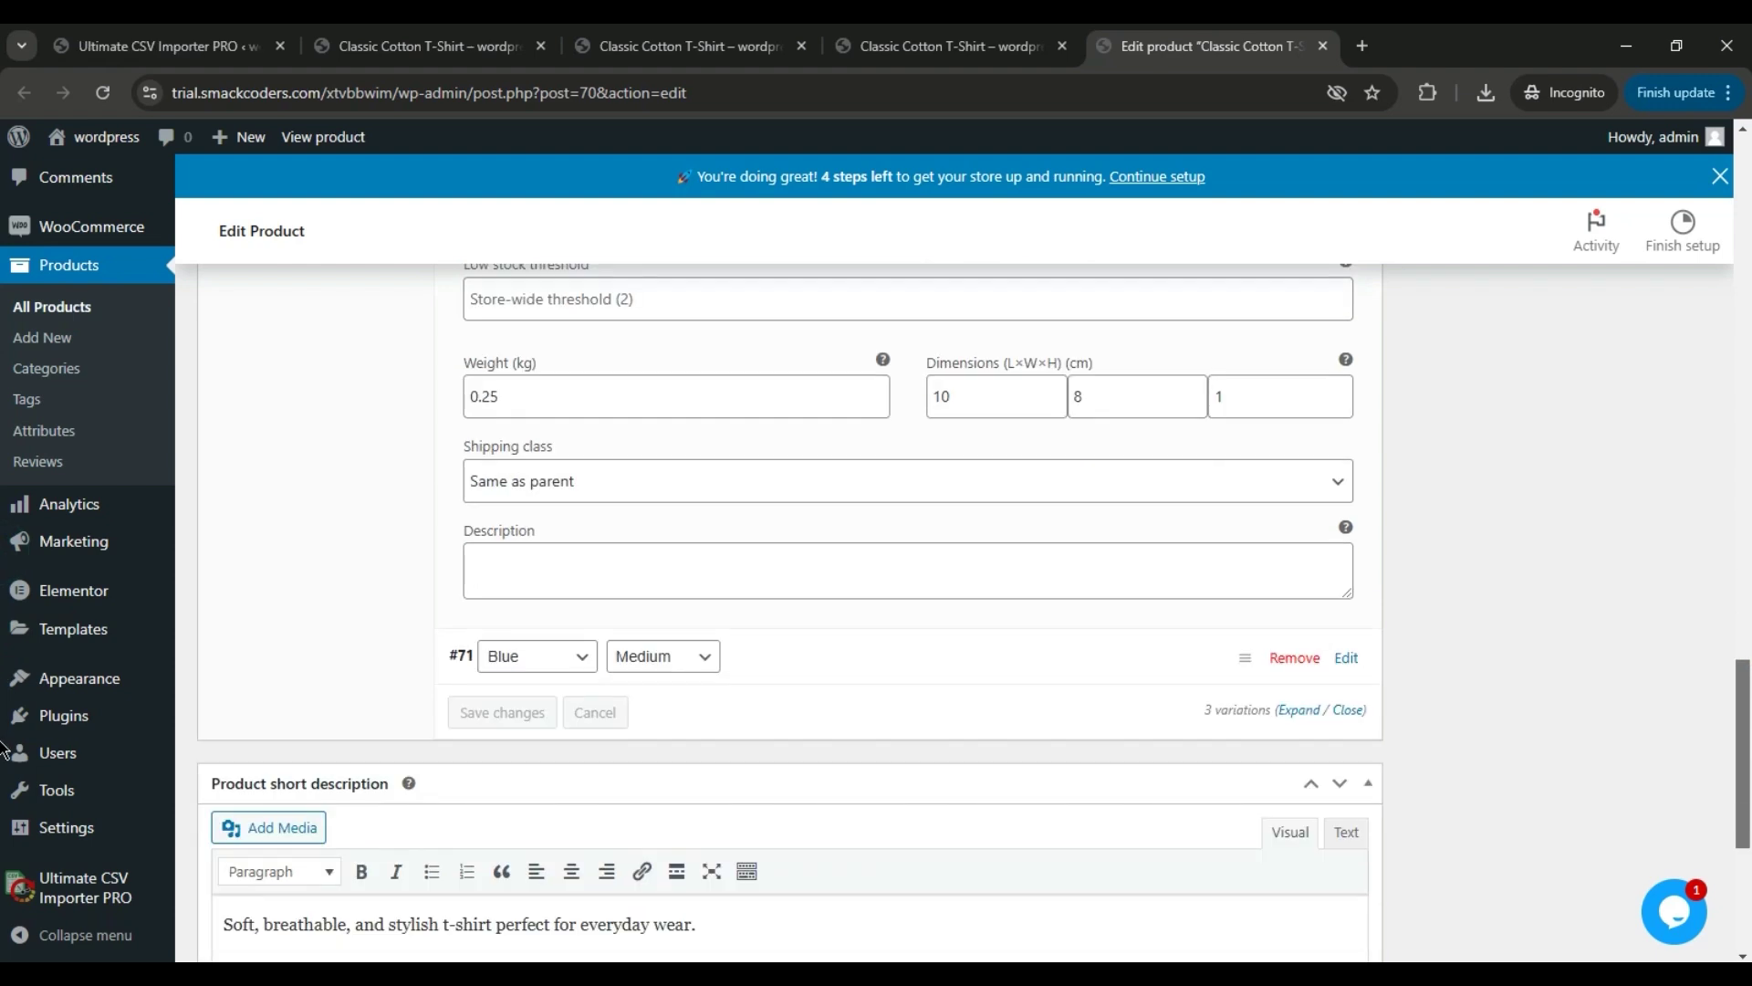
click(1116, 481)
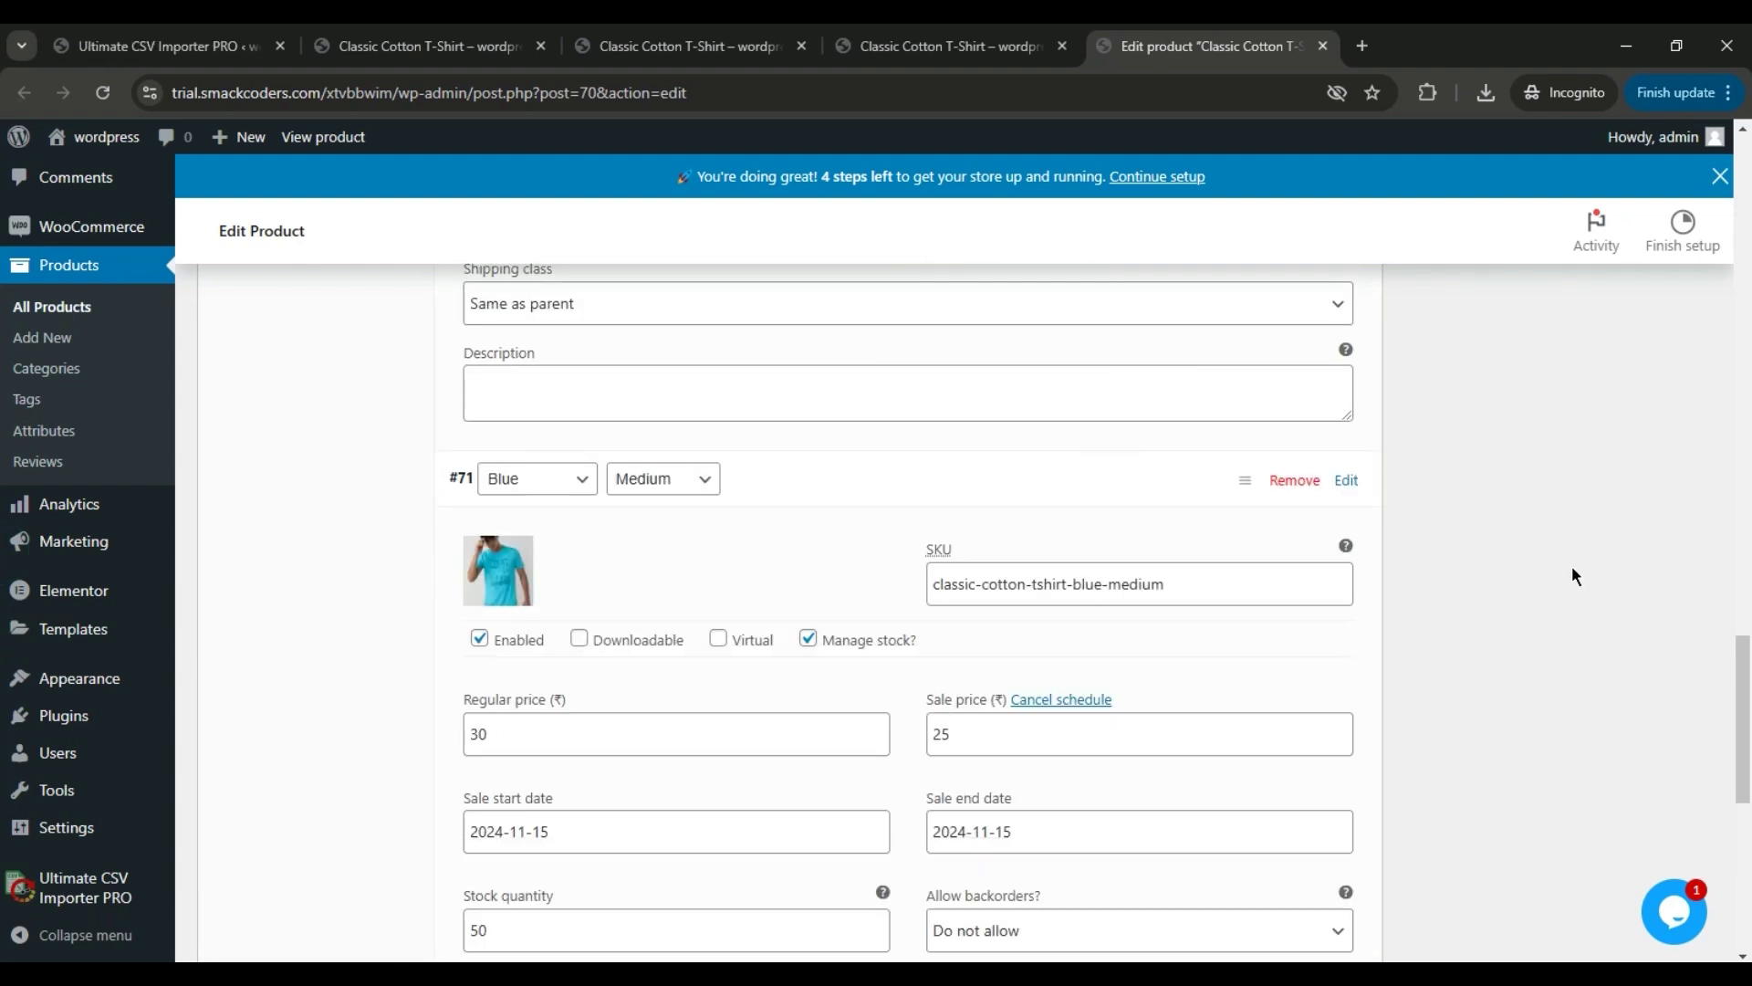
scroll(1703, 432, down, 9)
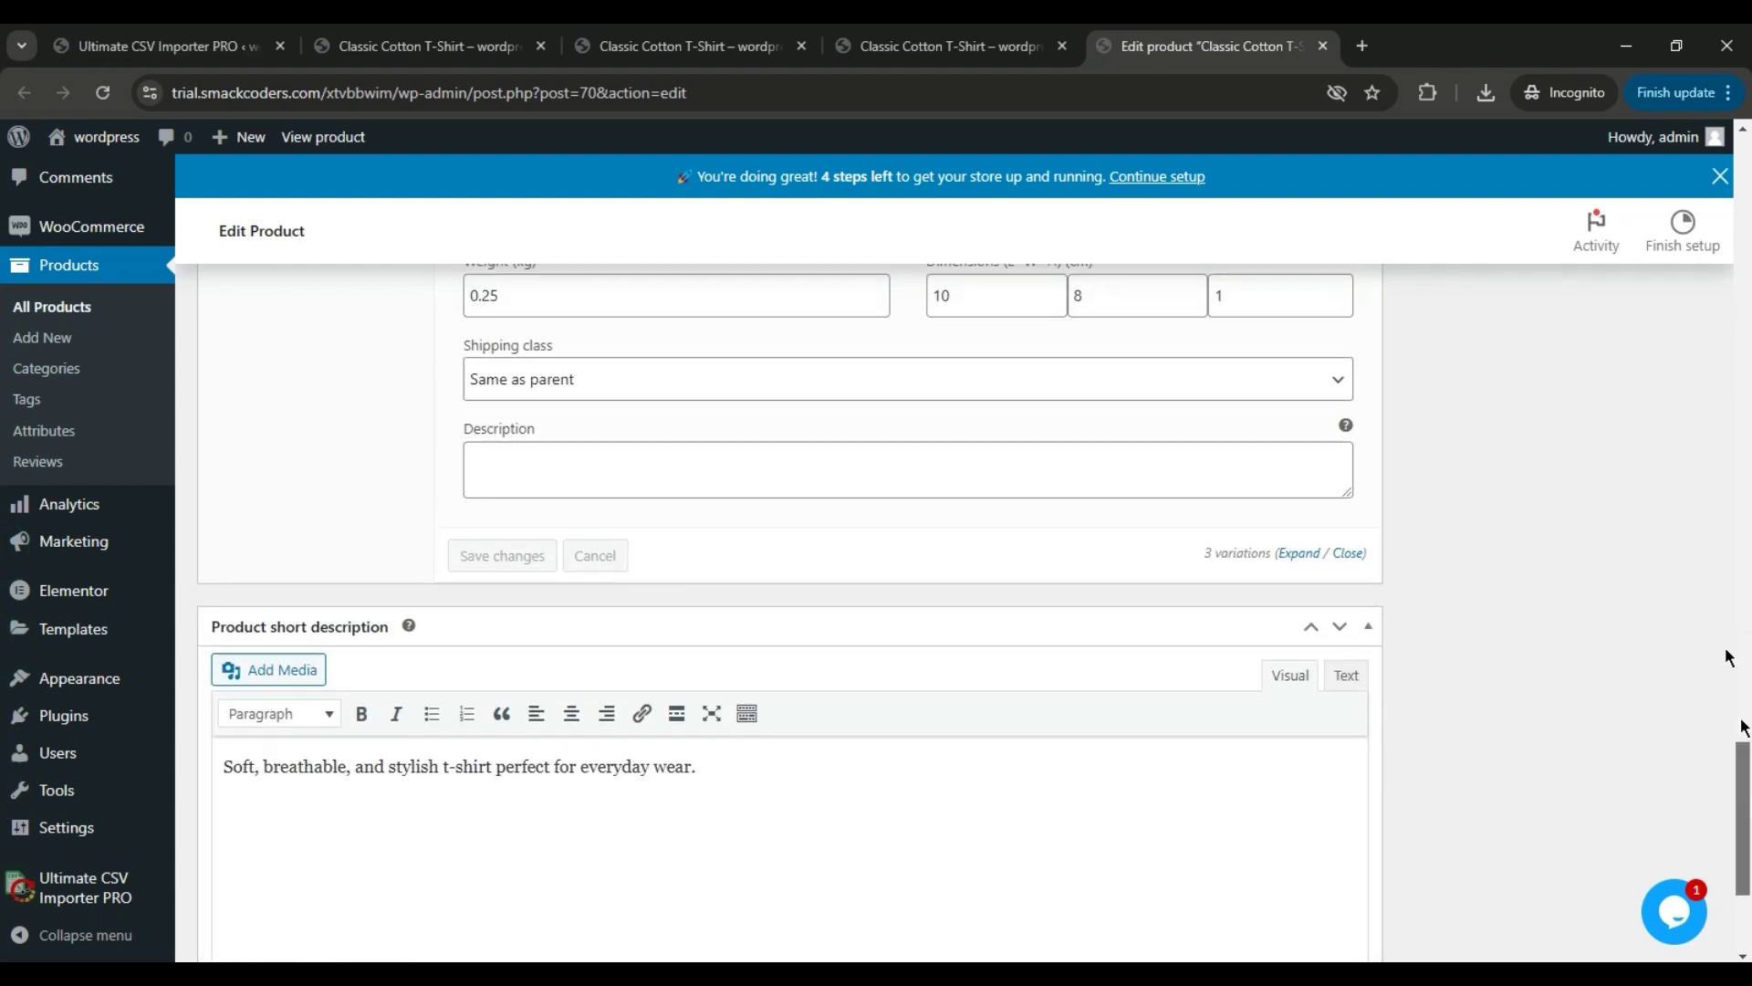
scroll(1702, 433, up, 16)
scroll(1703, 423, up, 15)
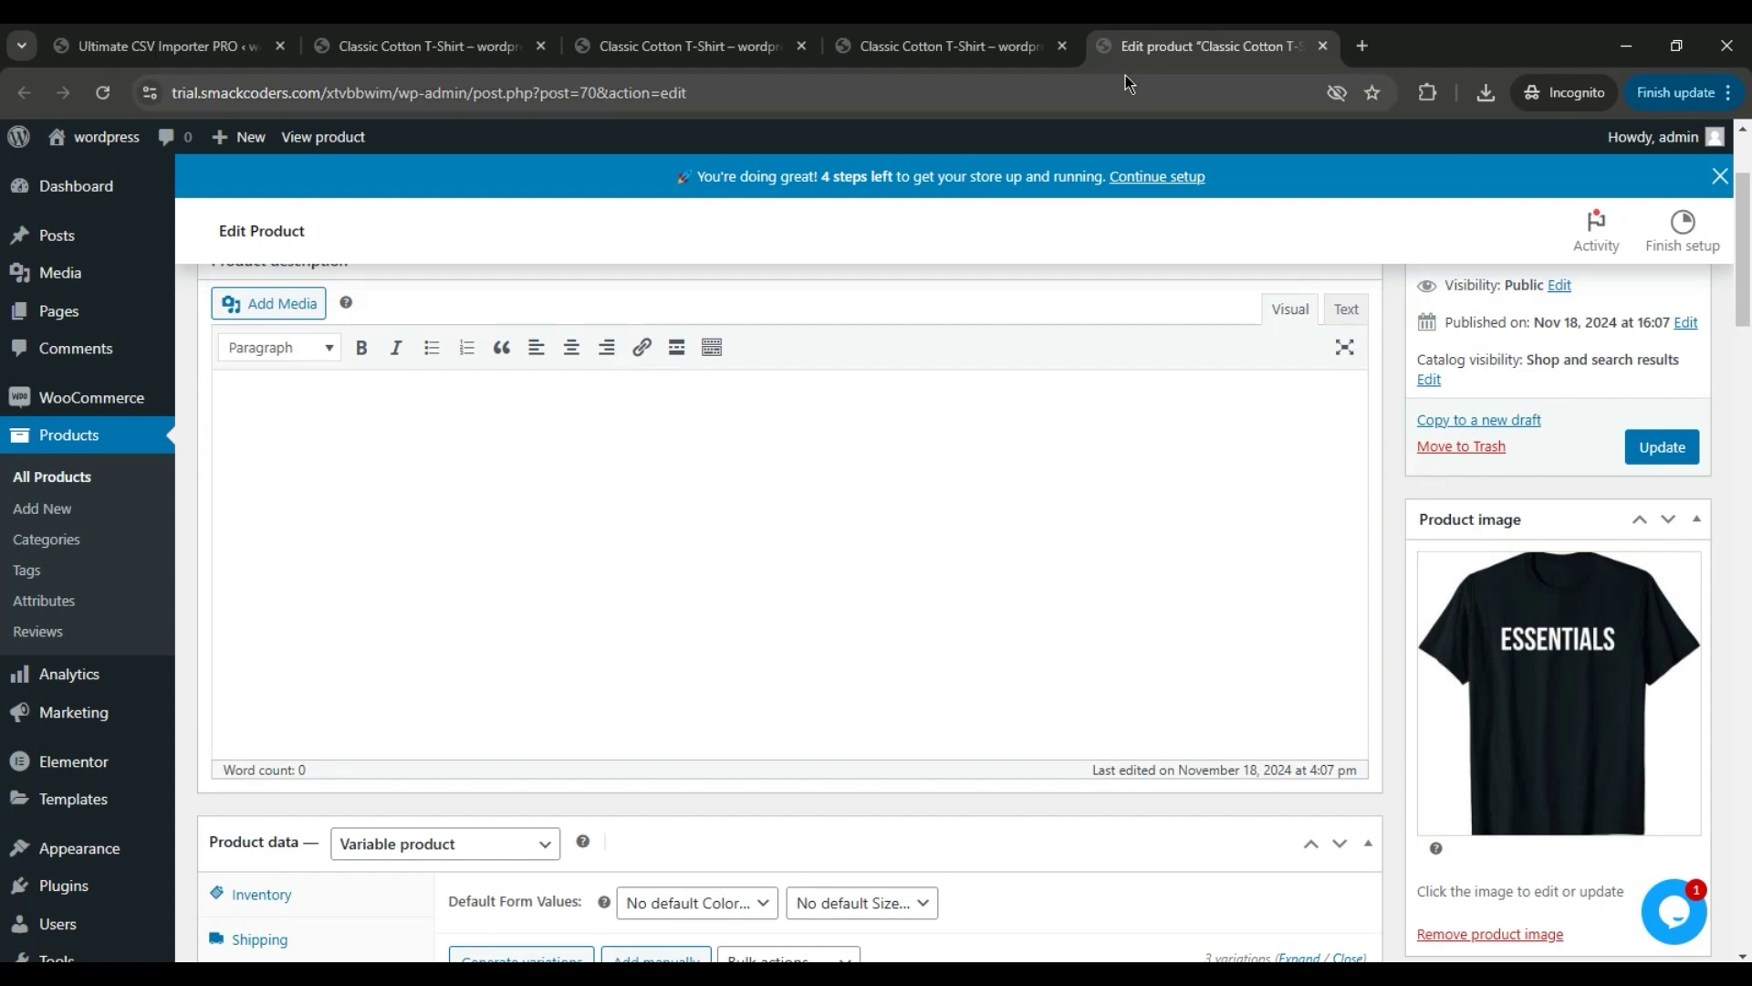
- Close the product edit page and the opened storefront variation pages to return to the import log
click(1324, 47)
click(1061, 45)
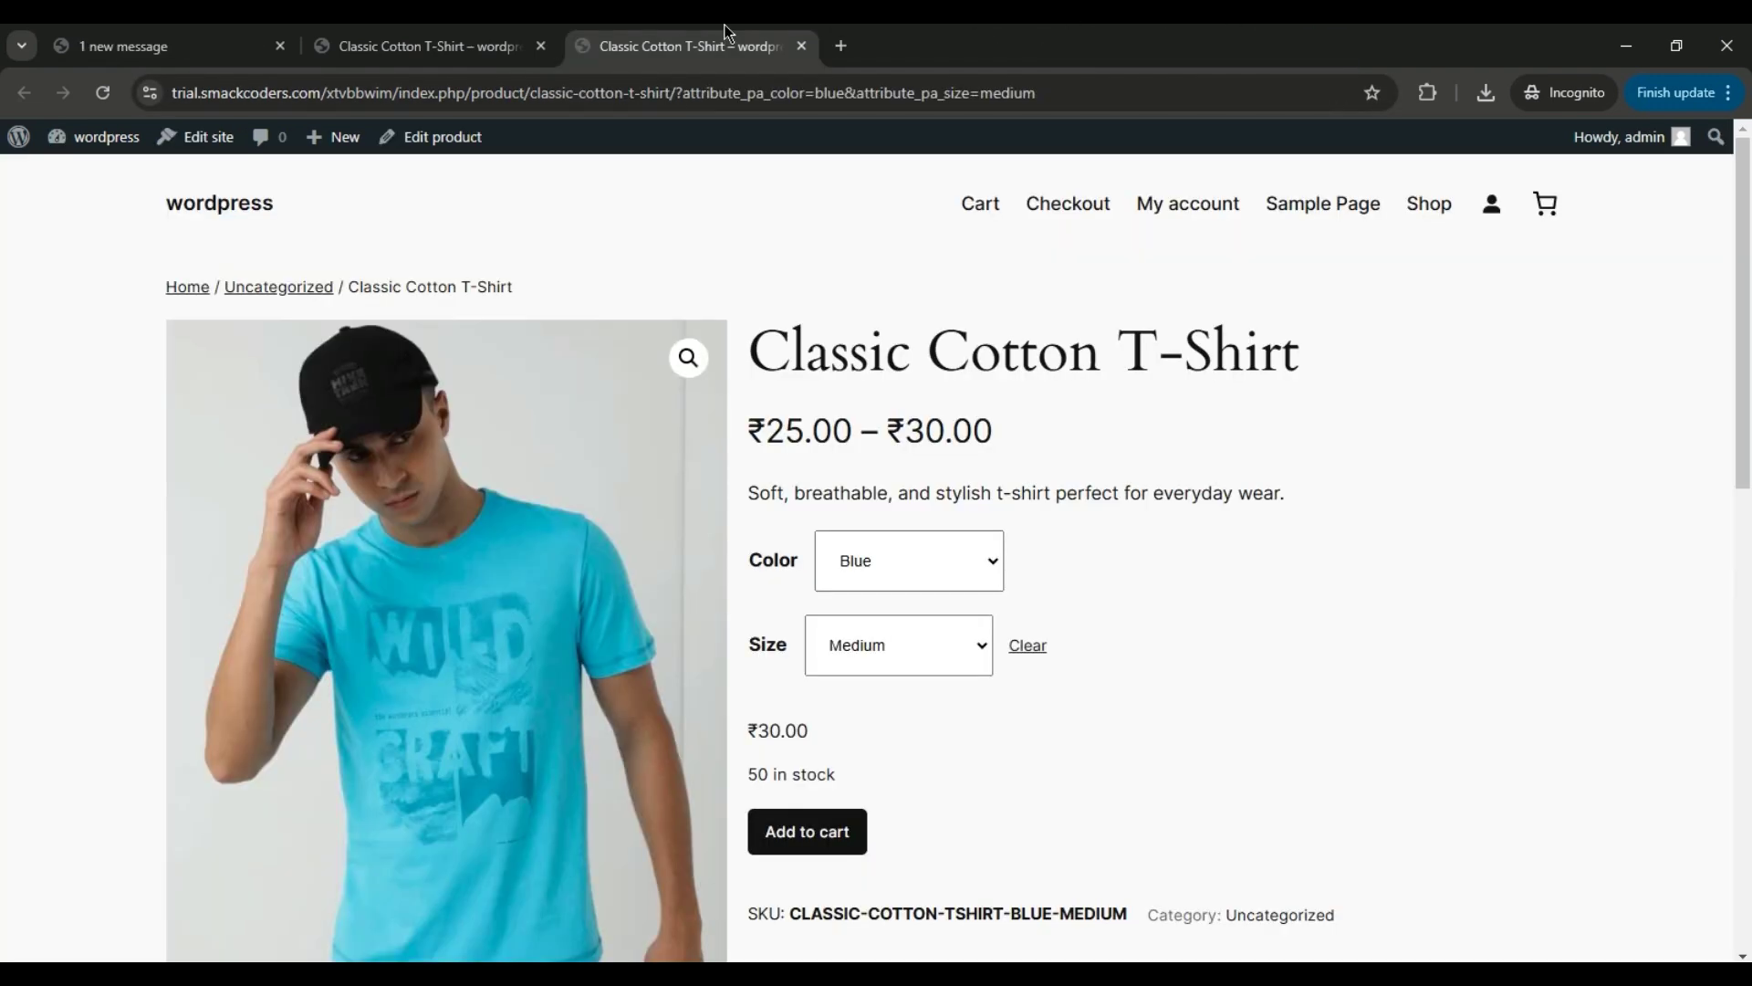
click(802, 47)
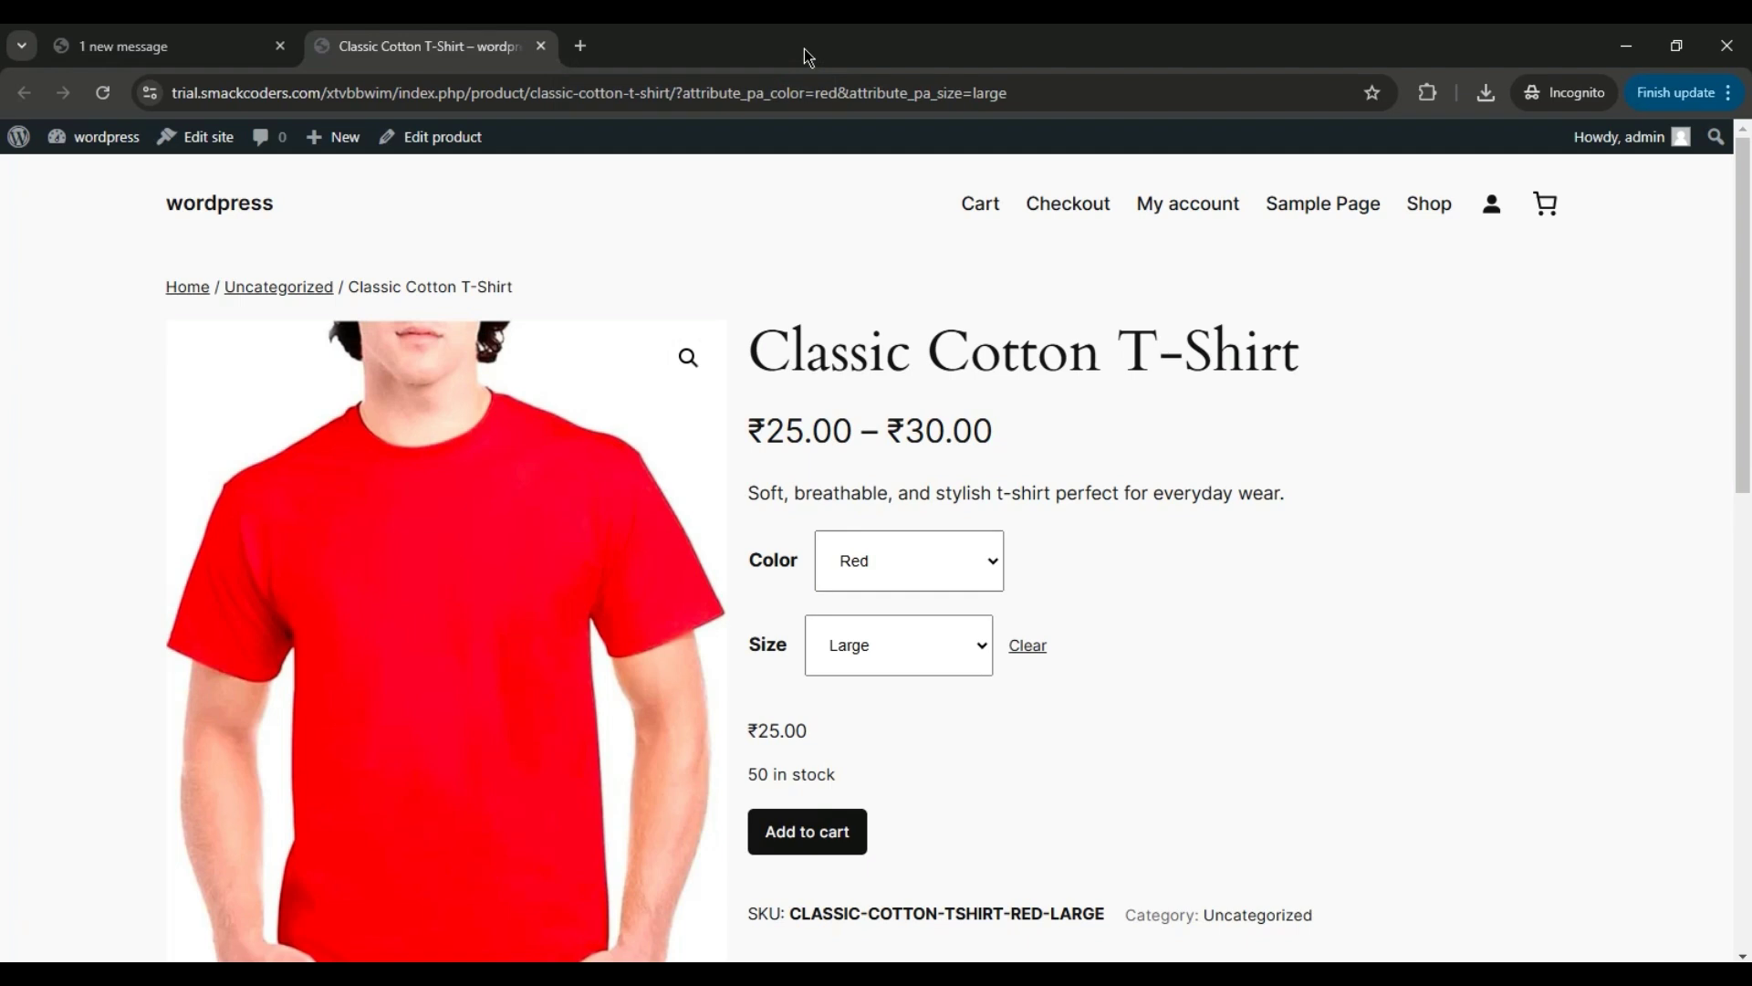
click(541, 50)
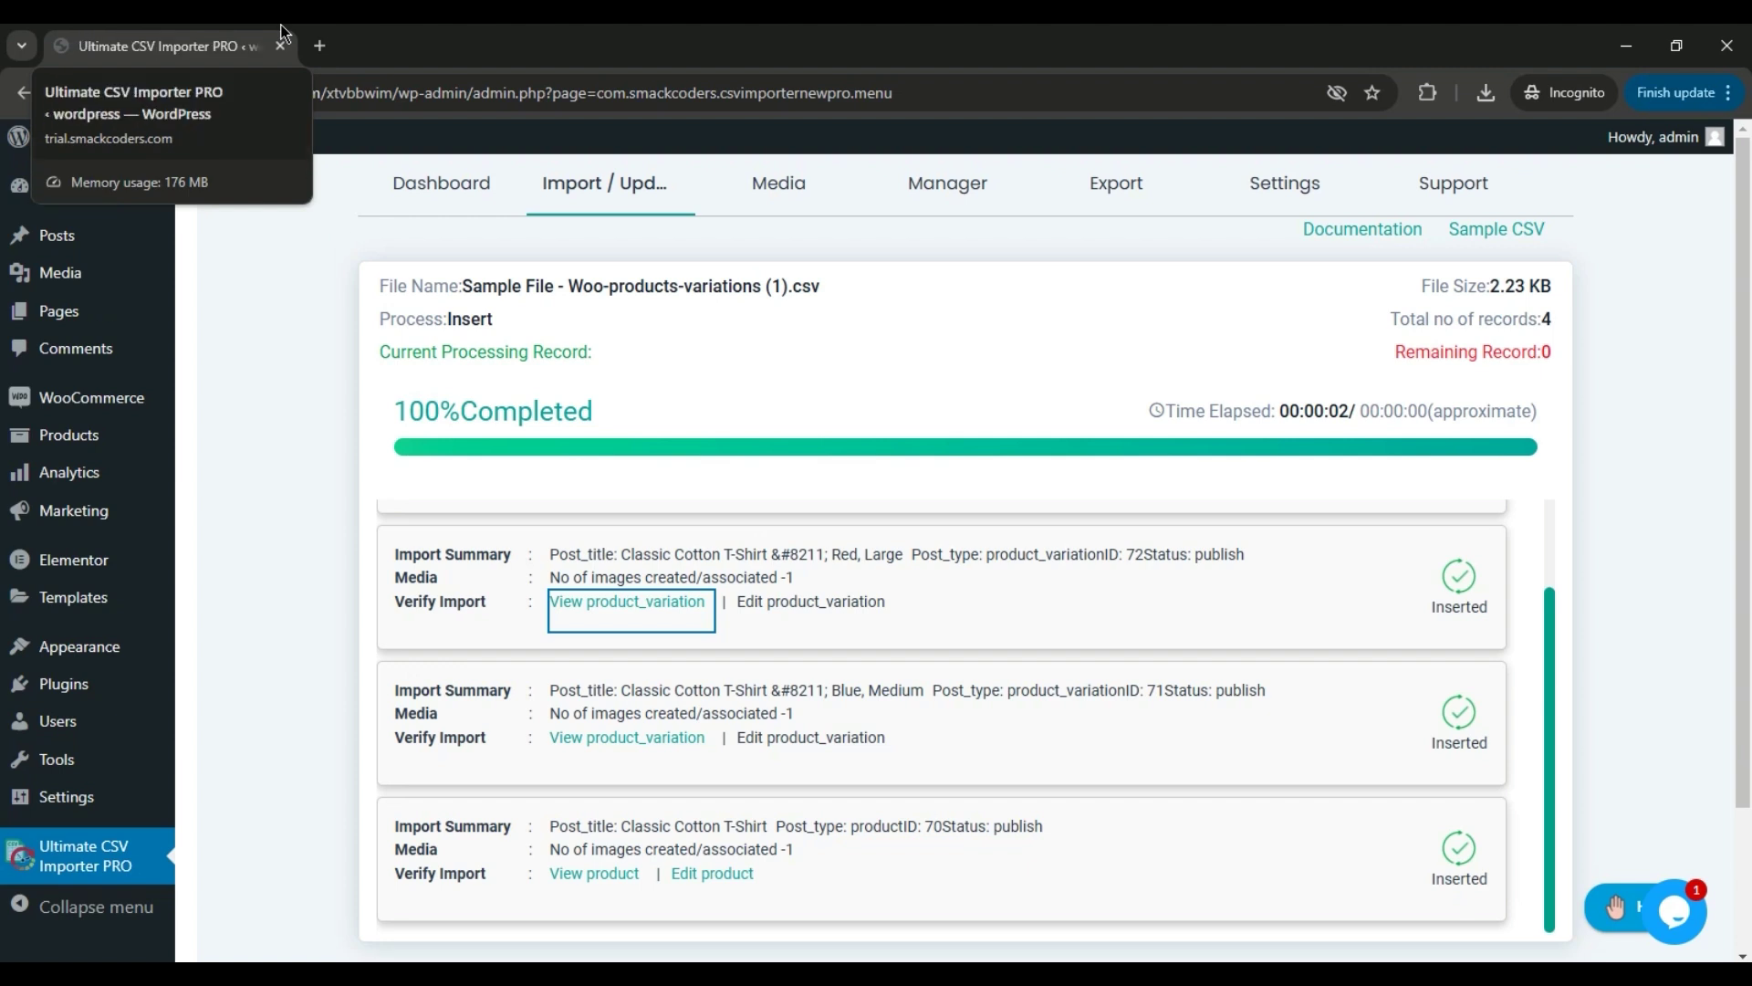
- Open Classic Cotton T-Shirt from the Products list and review its image, inventory data, short description and category
click(82, 438)
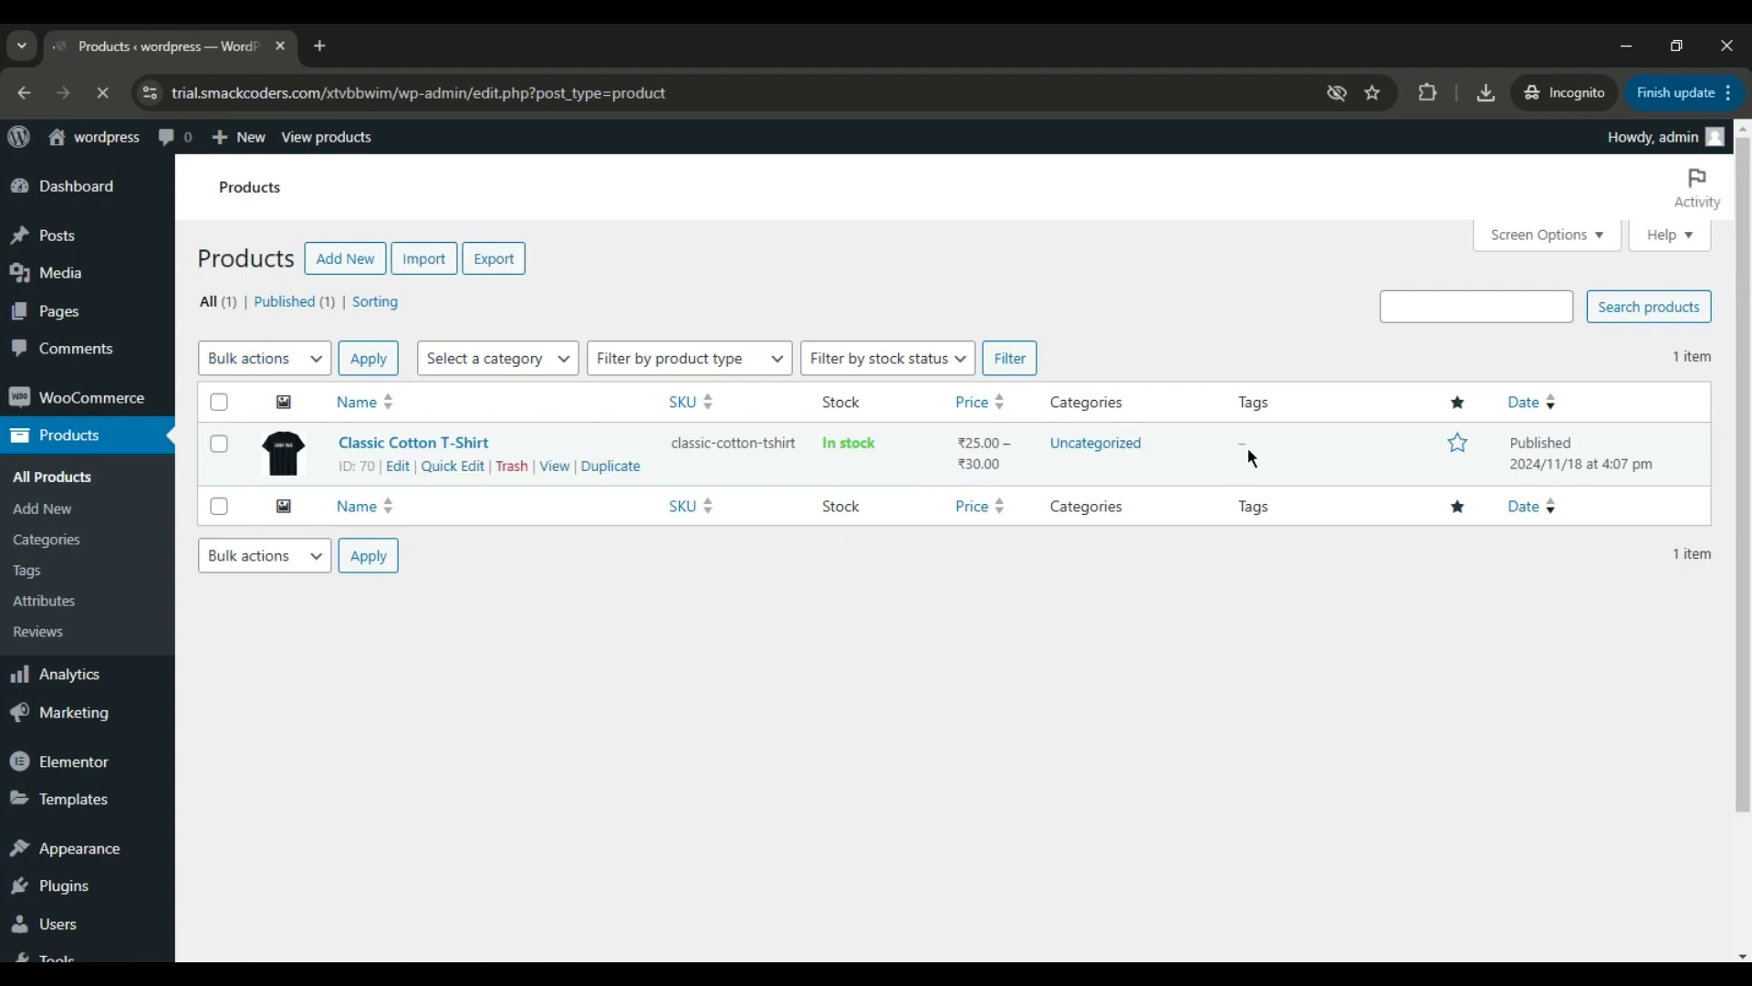
click(377, 491)
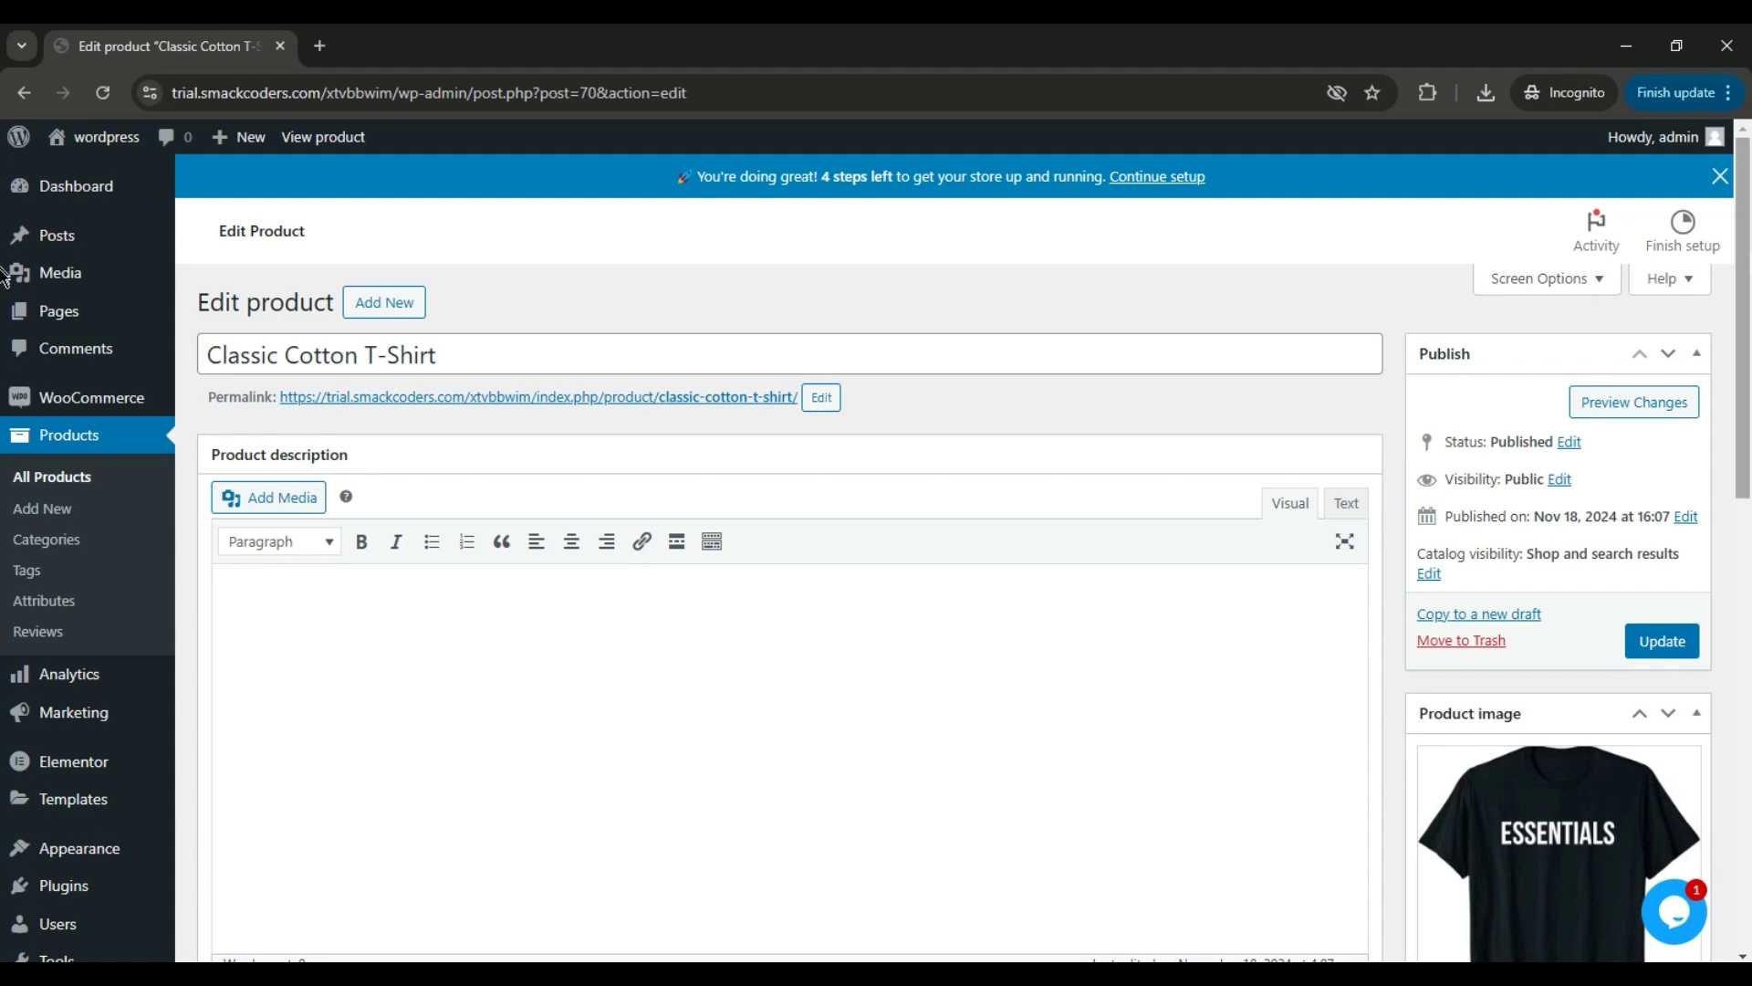
scroll(3, 278, down, 2)
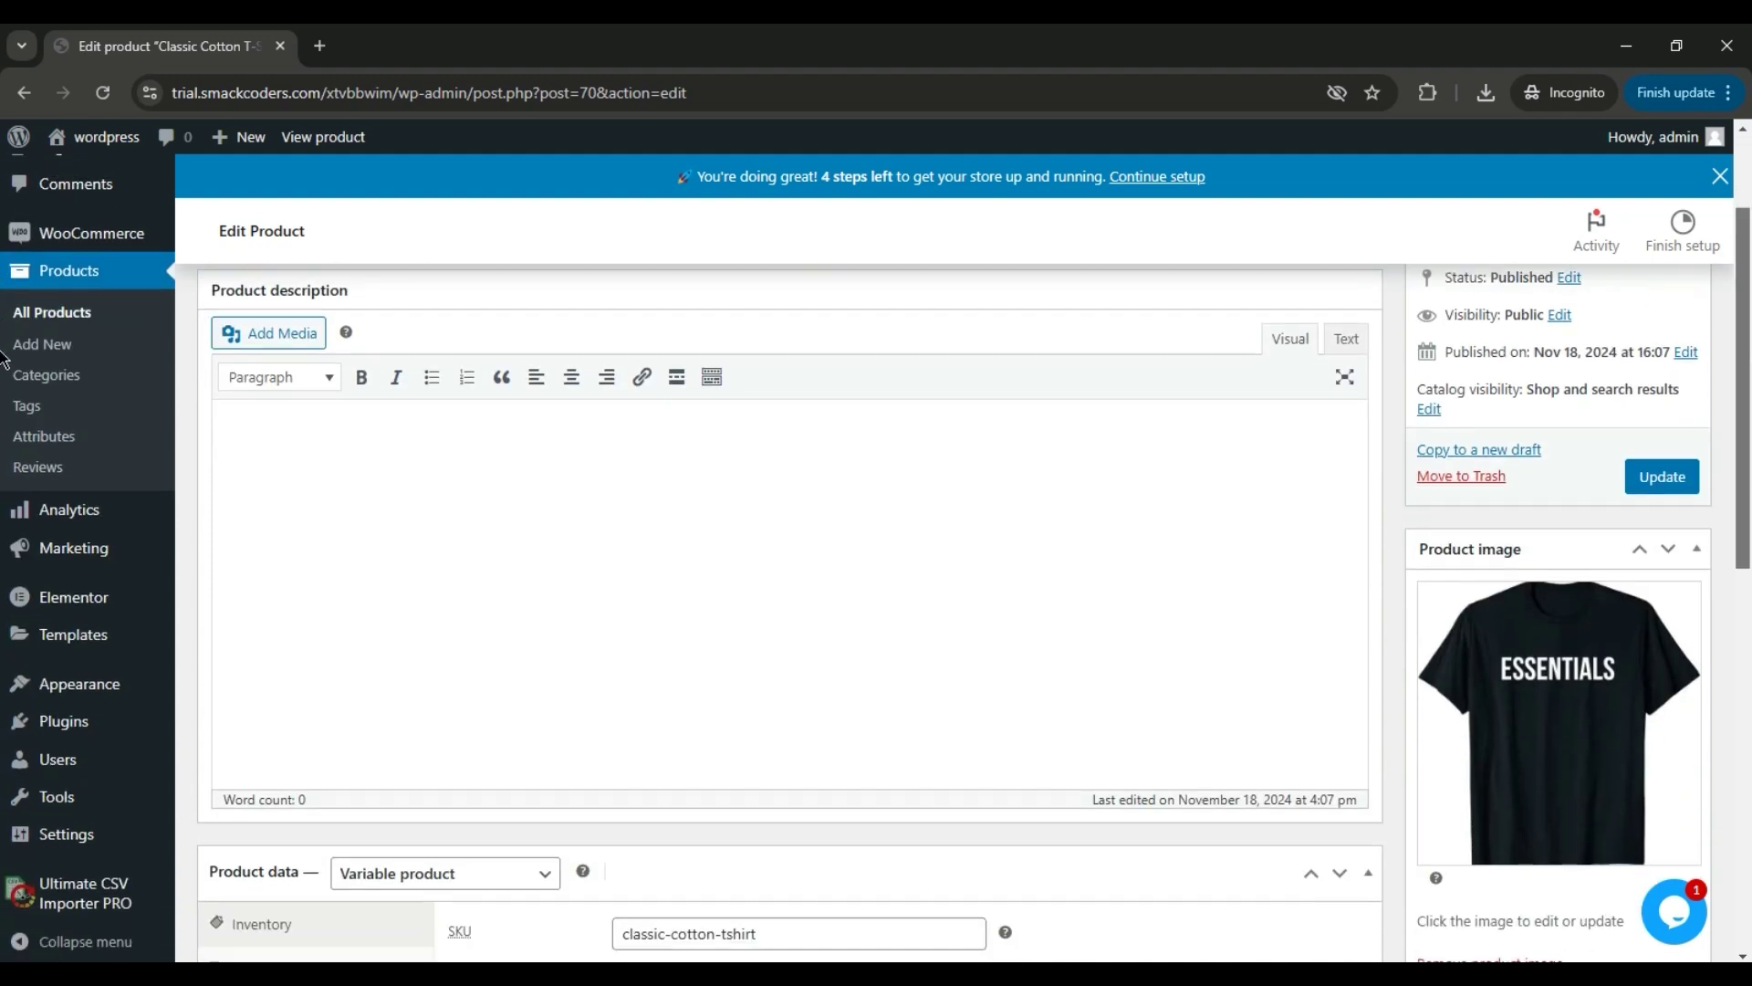
scroll(3, 362, down, 2)
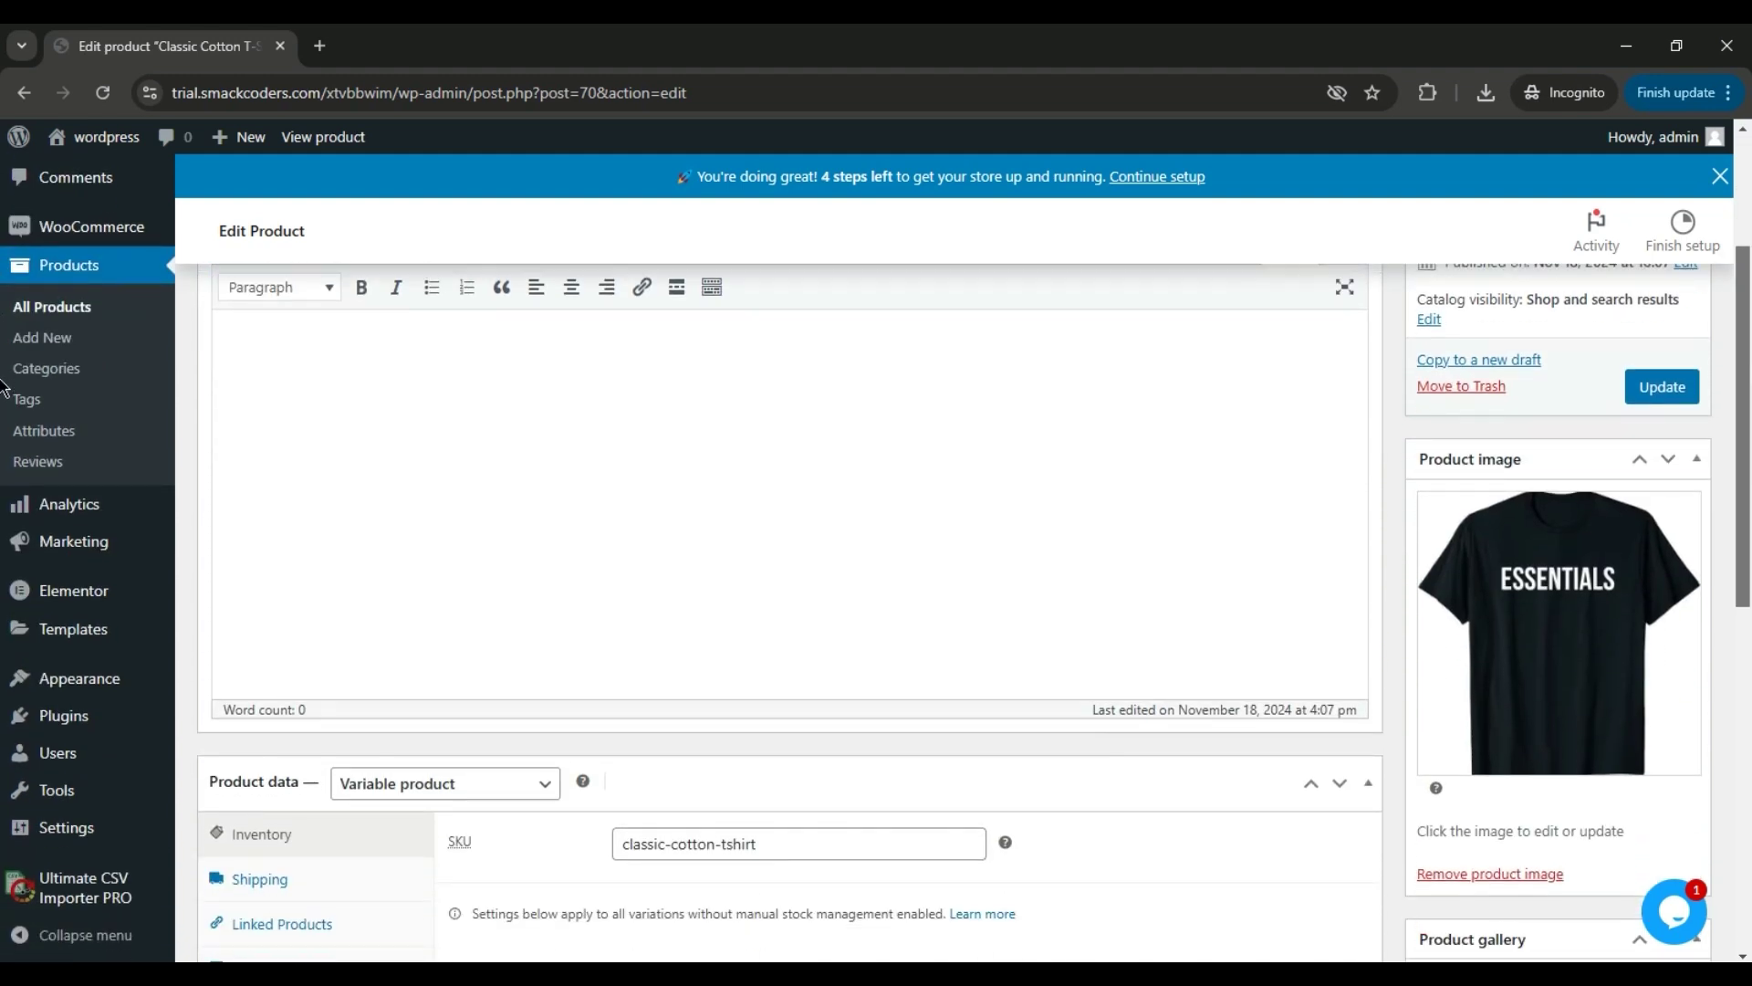
scroll(4, 453, down, 3)
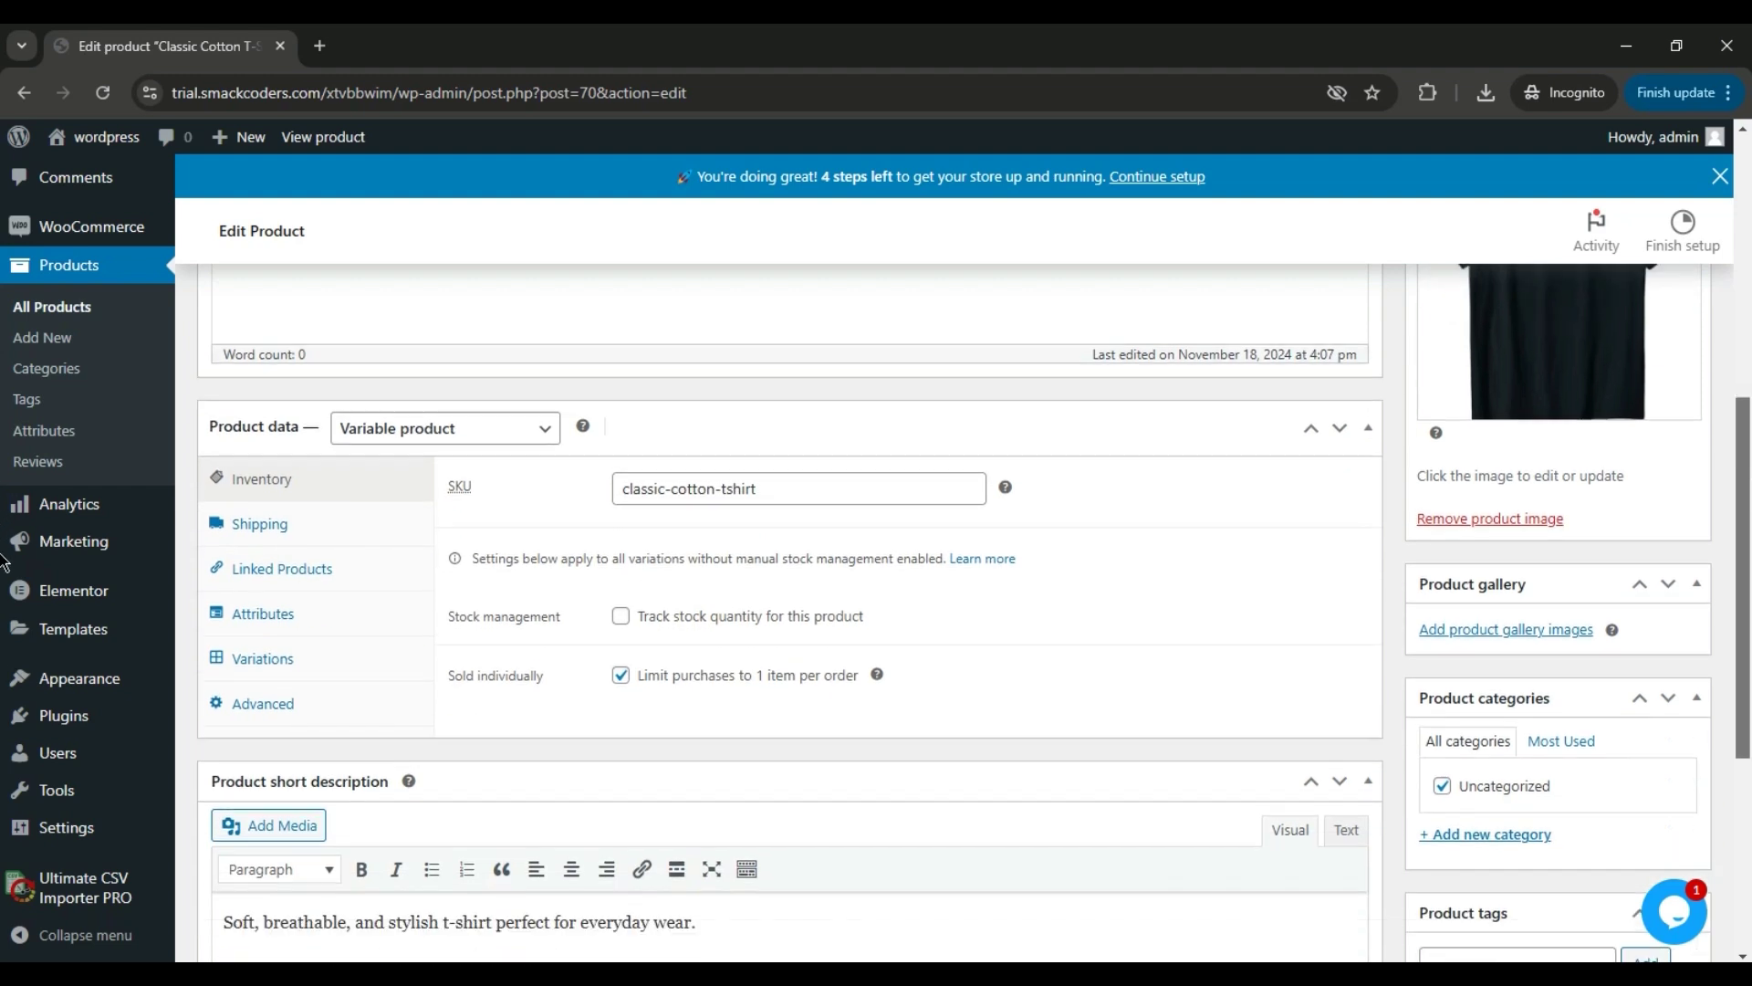
scroll(4, 592, down, 2)
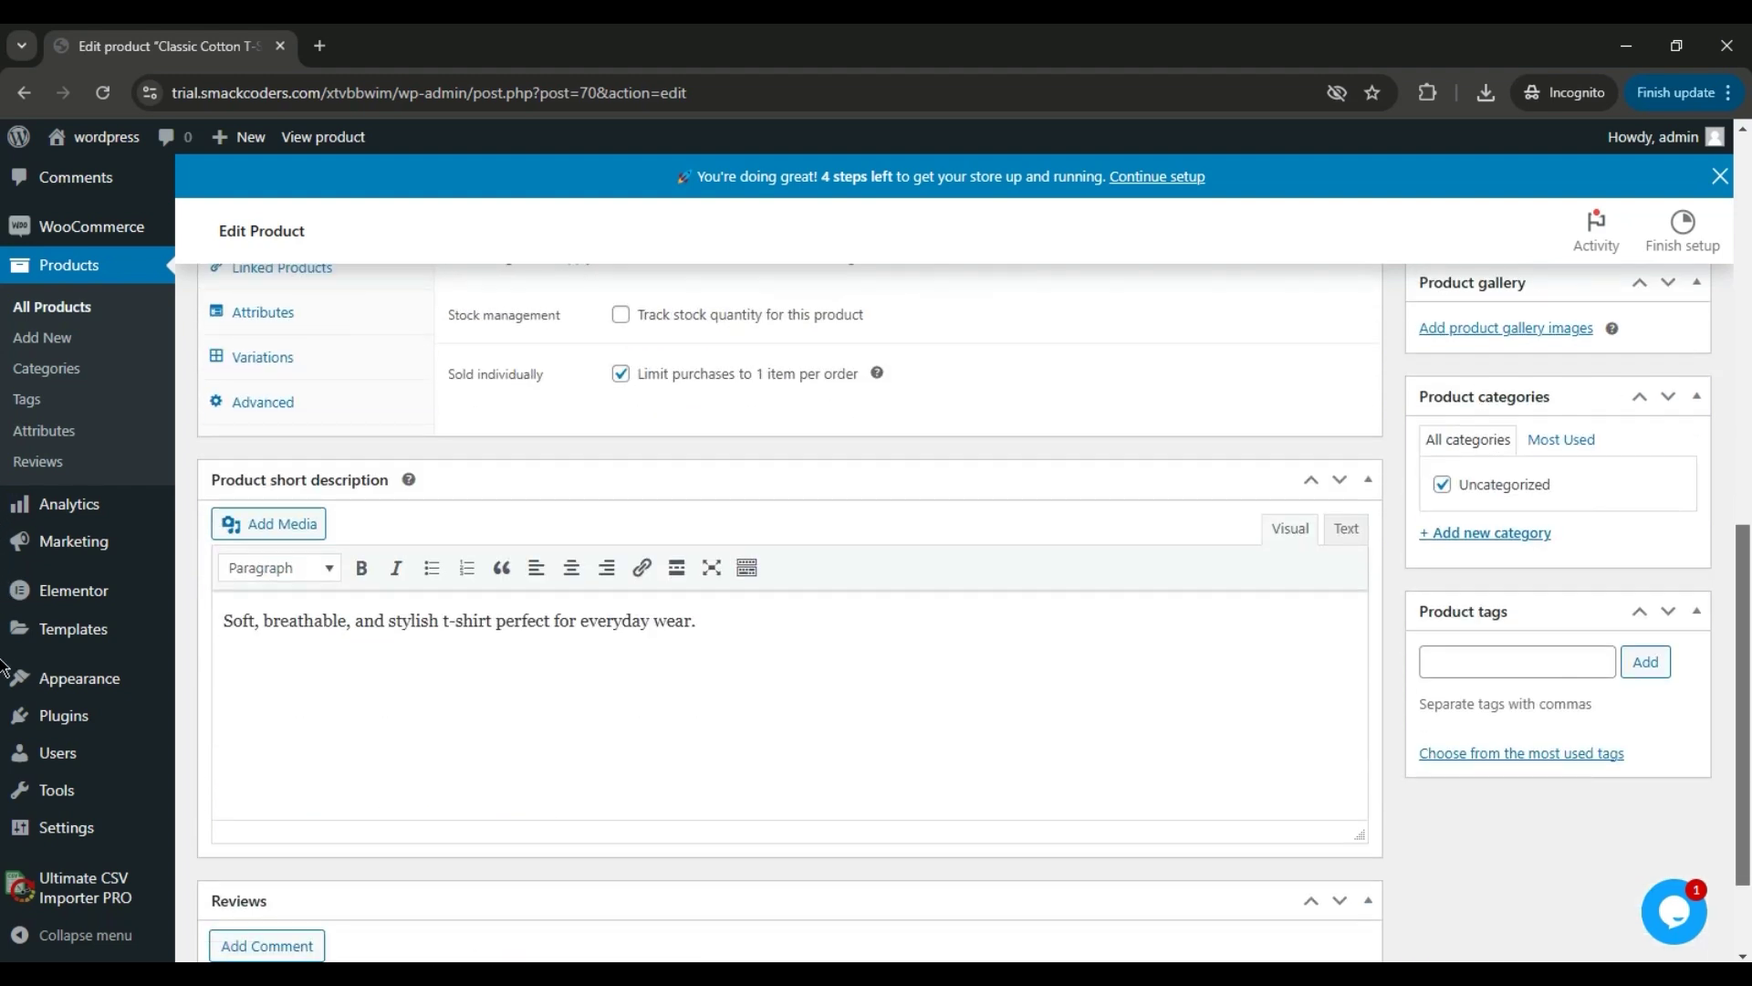
scroll(4, 657, up, 2)
scroll(4, 625, up, 1)
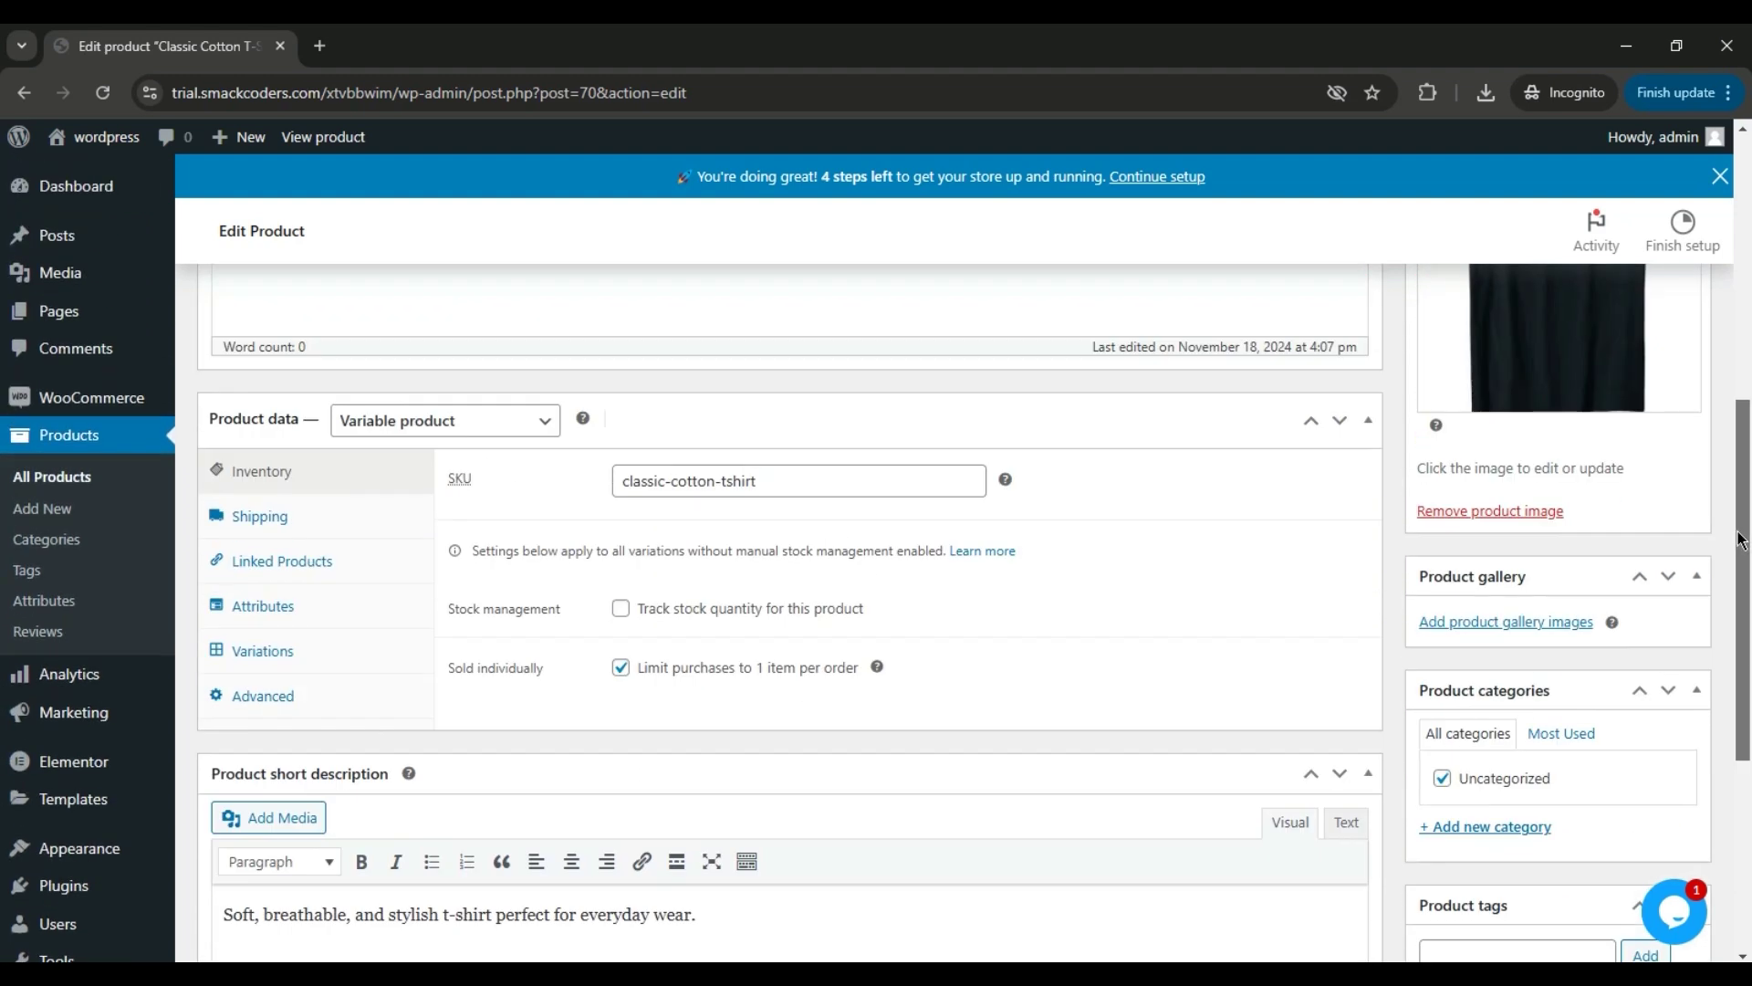
scroll(1738, 539, down, 4)
scroll(1734, 538, up, 3)
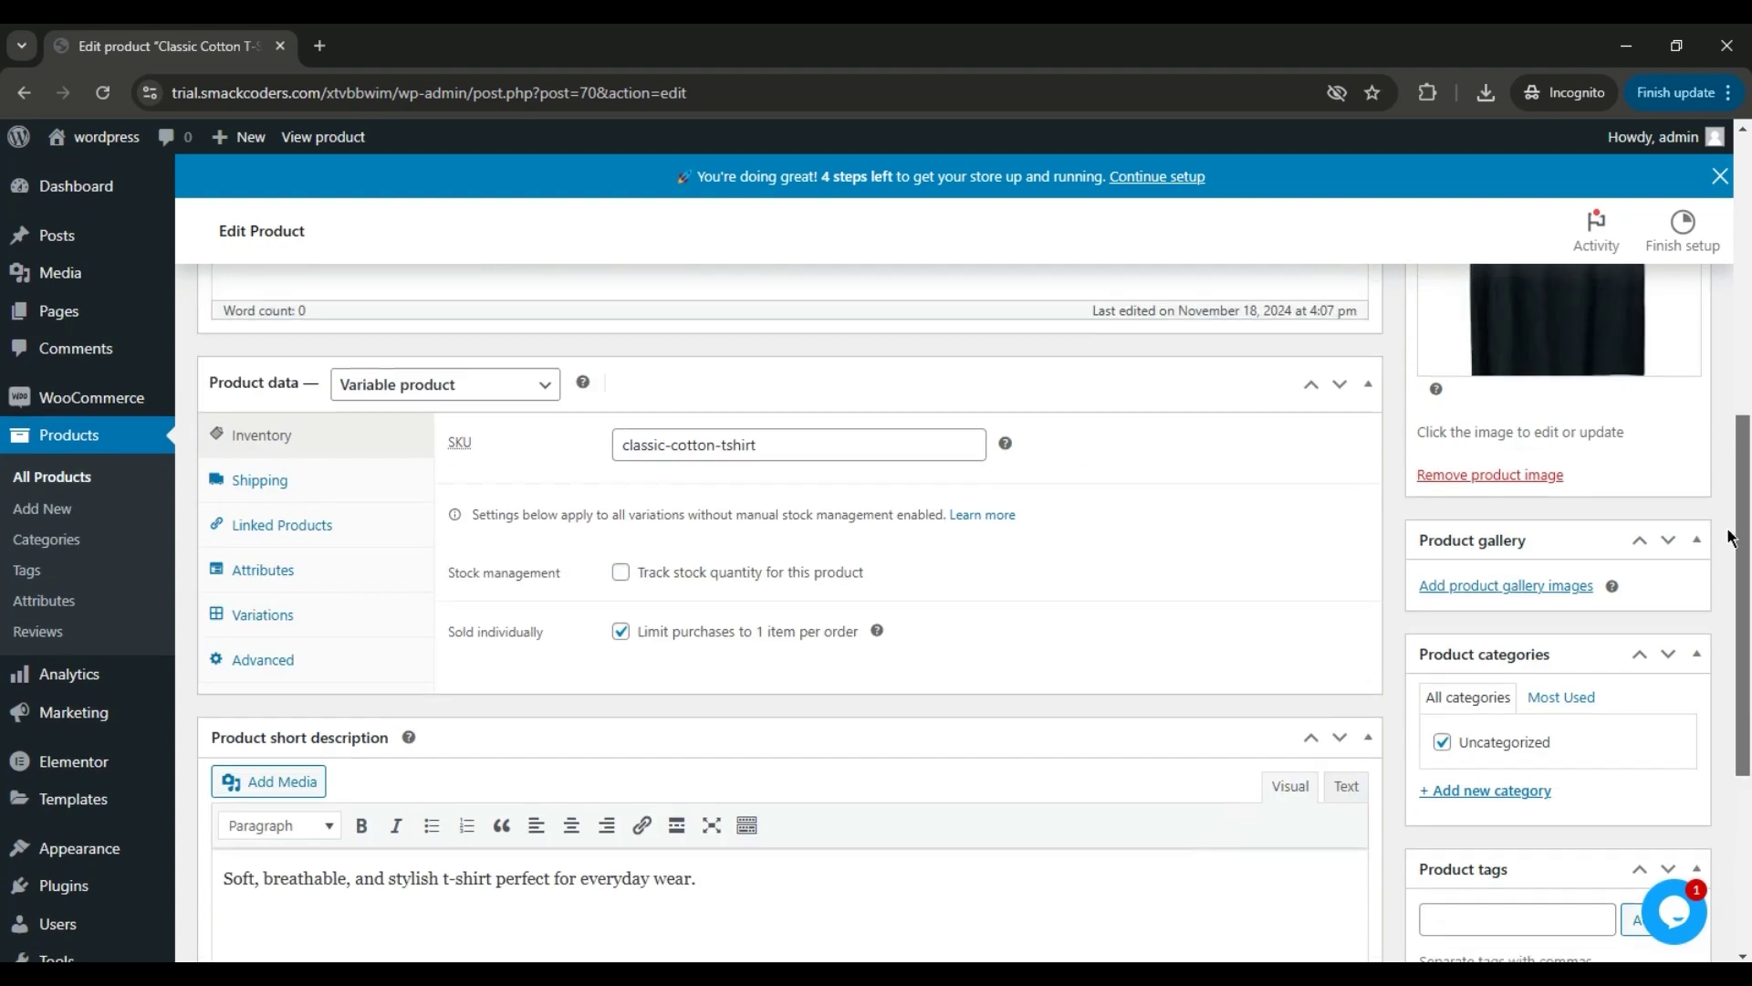
scroll(1731, 539, up, 1)
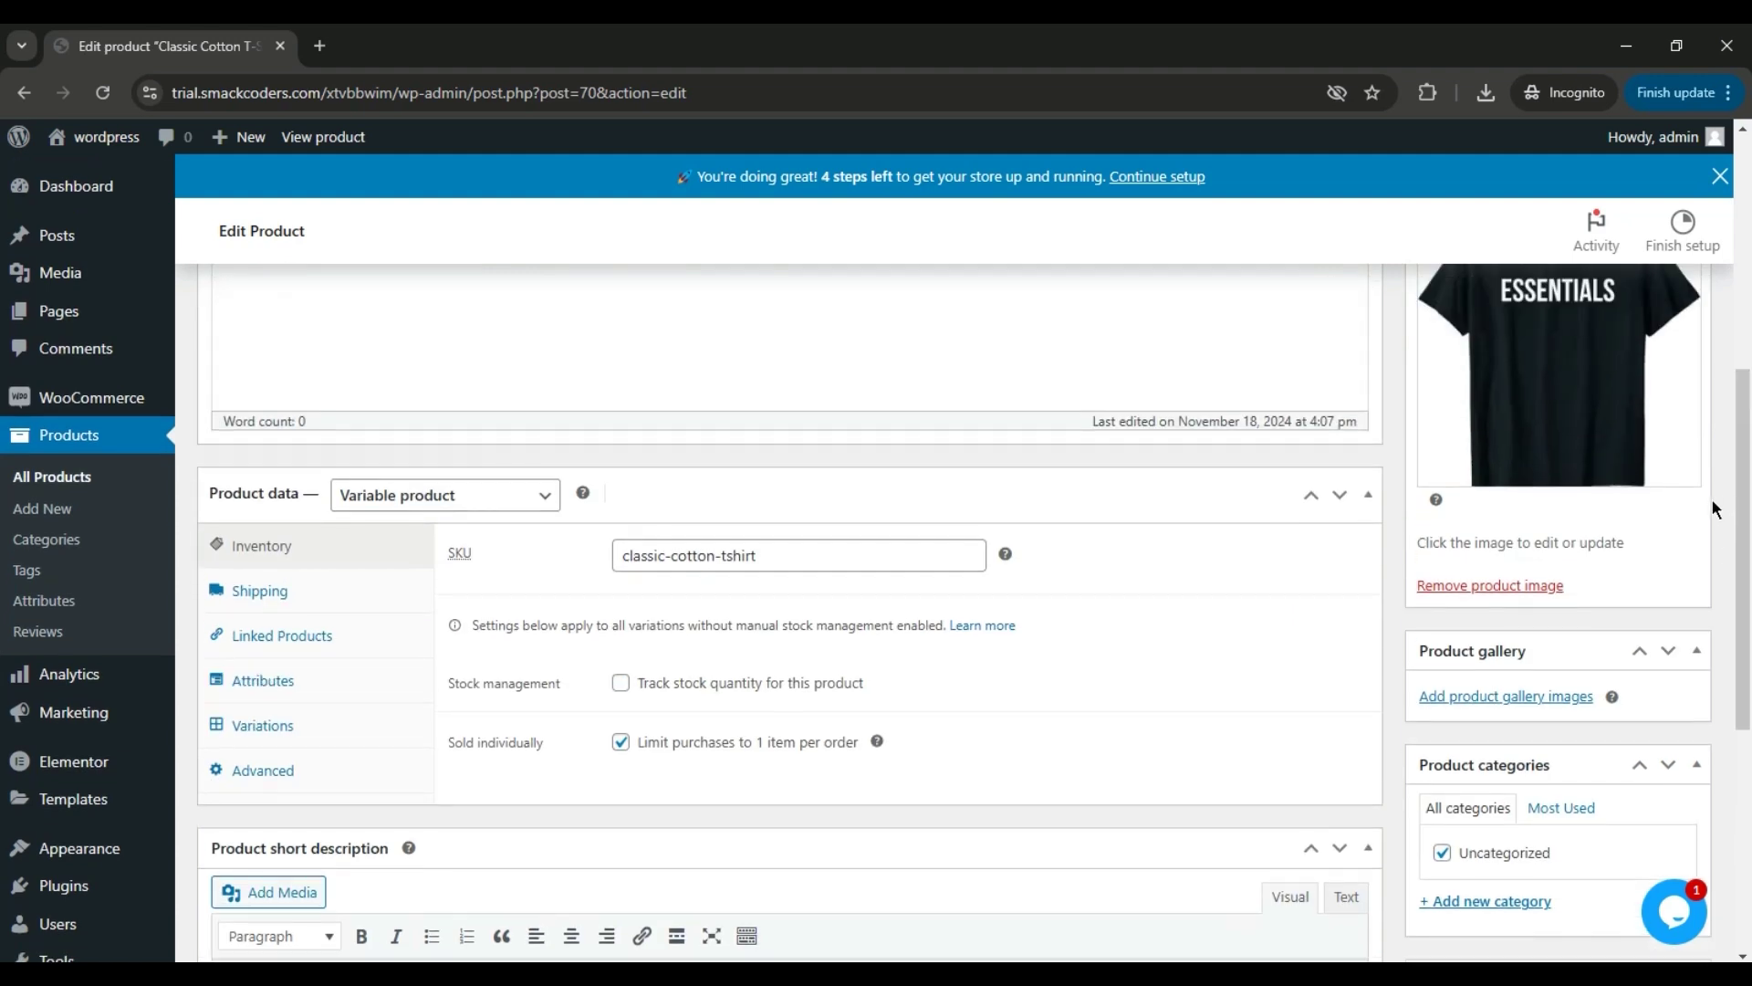
- Check the Shipping, Linked Products and Attributes sections of the product data
click(298, 602)
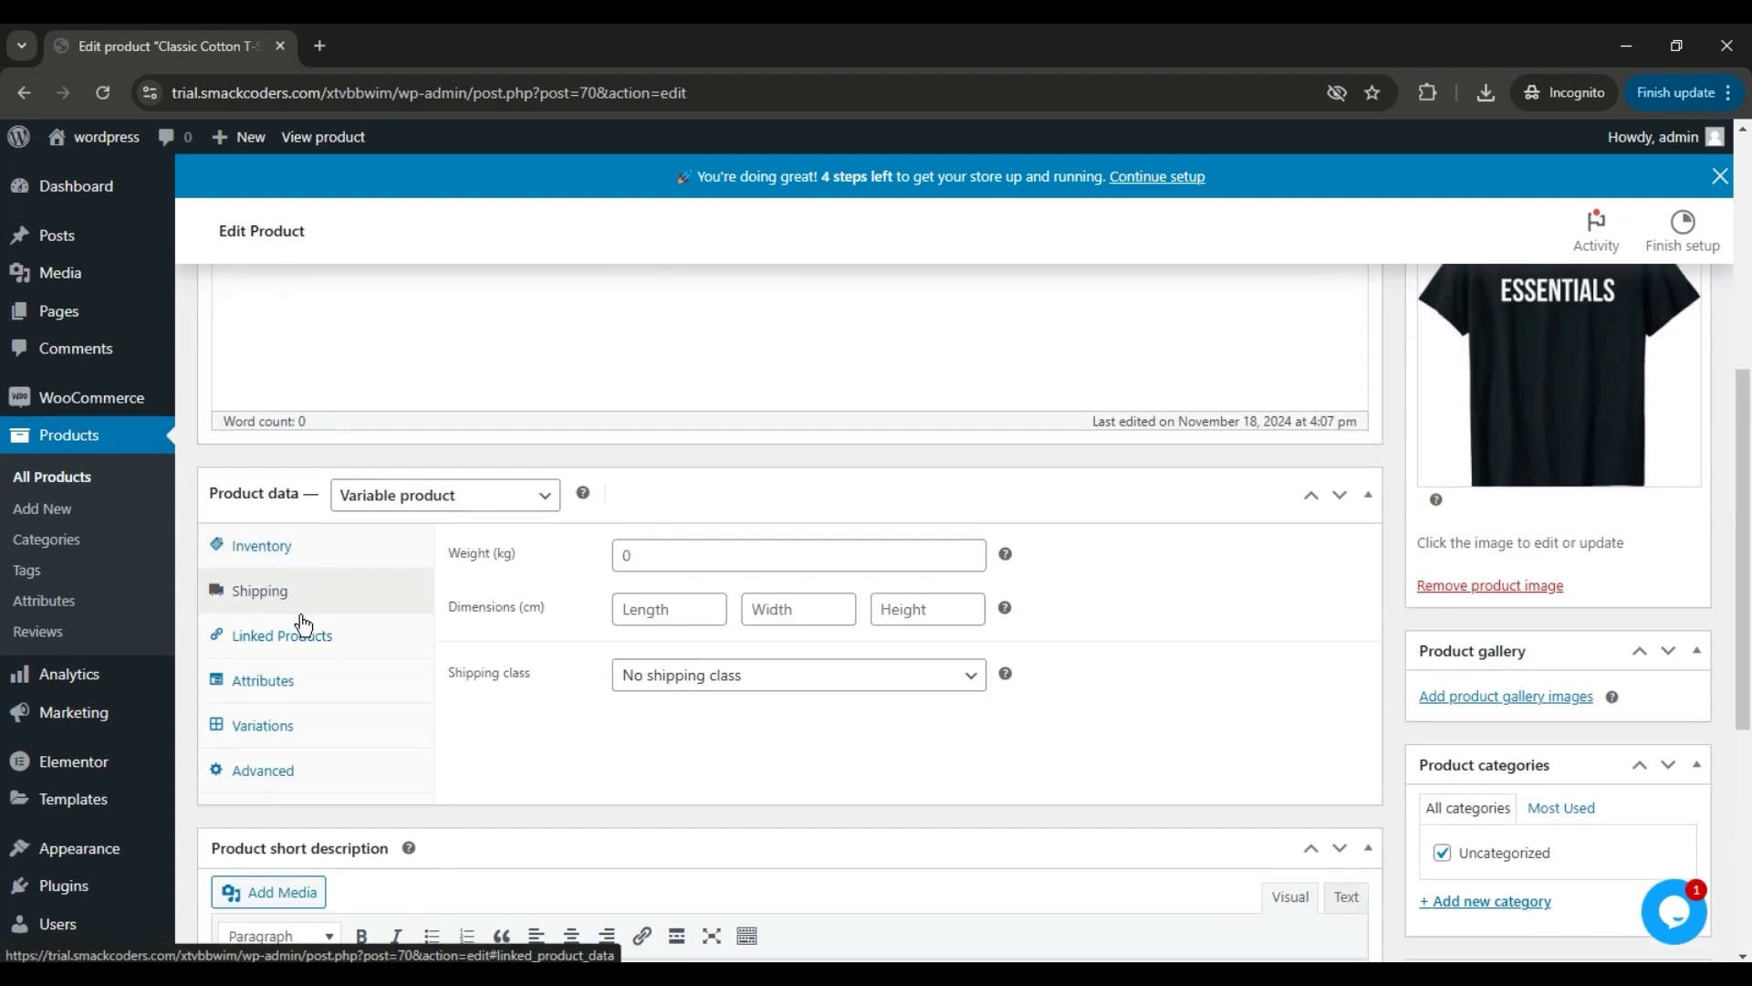
click(303, 628)
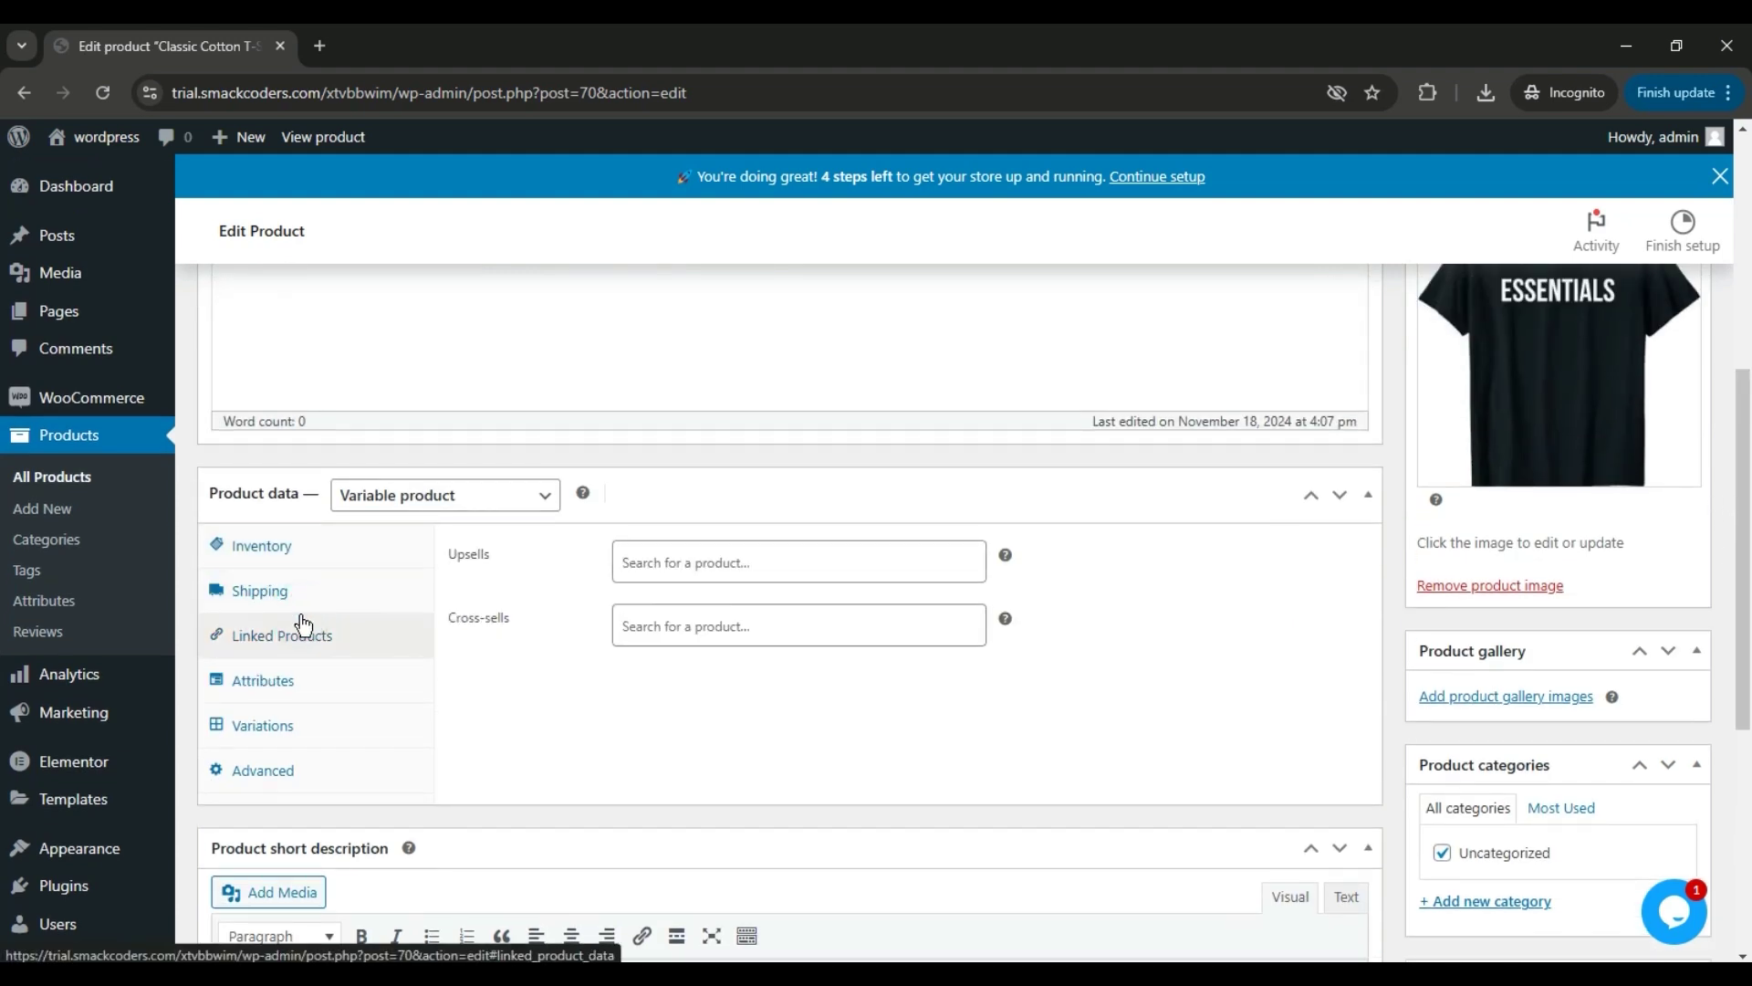
click(336, 677)
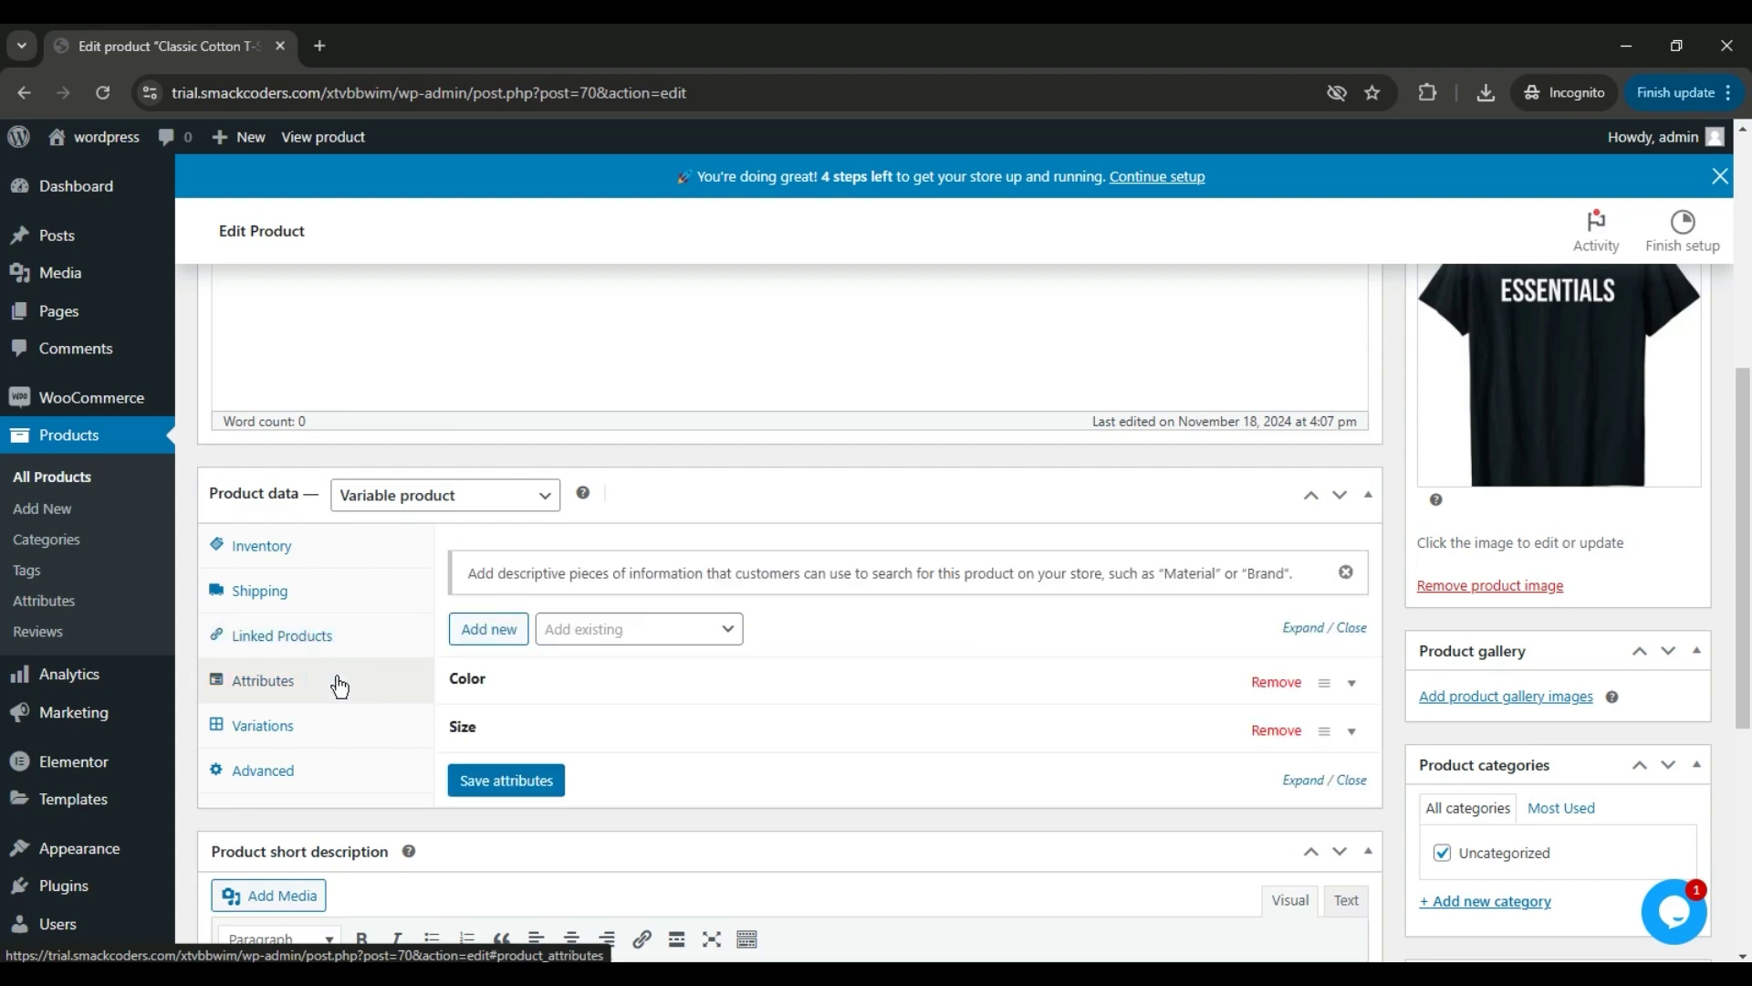
- Open the product's variations and expand Black Small to review its SKU, prices, stock, weight and dimensions
click(354, 717)
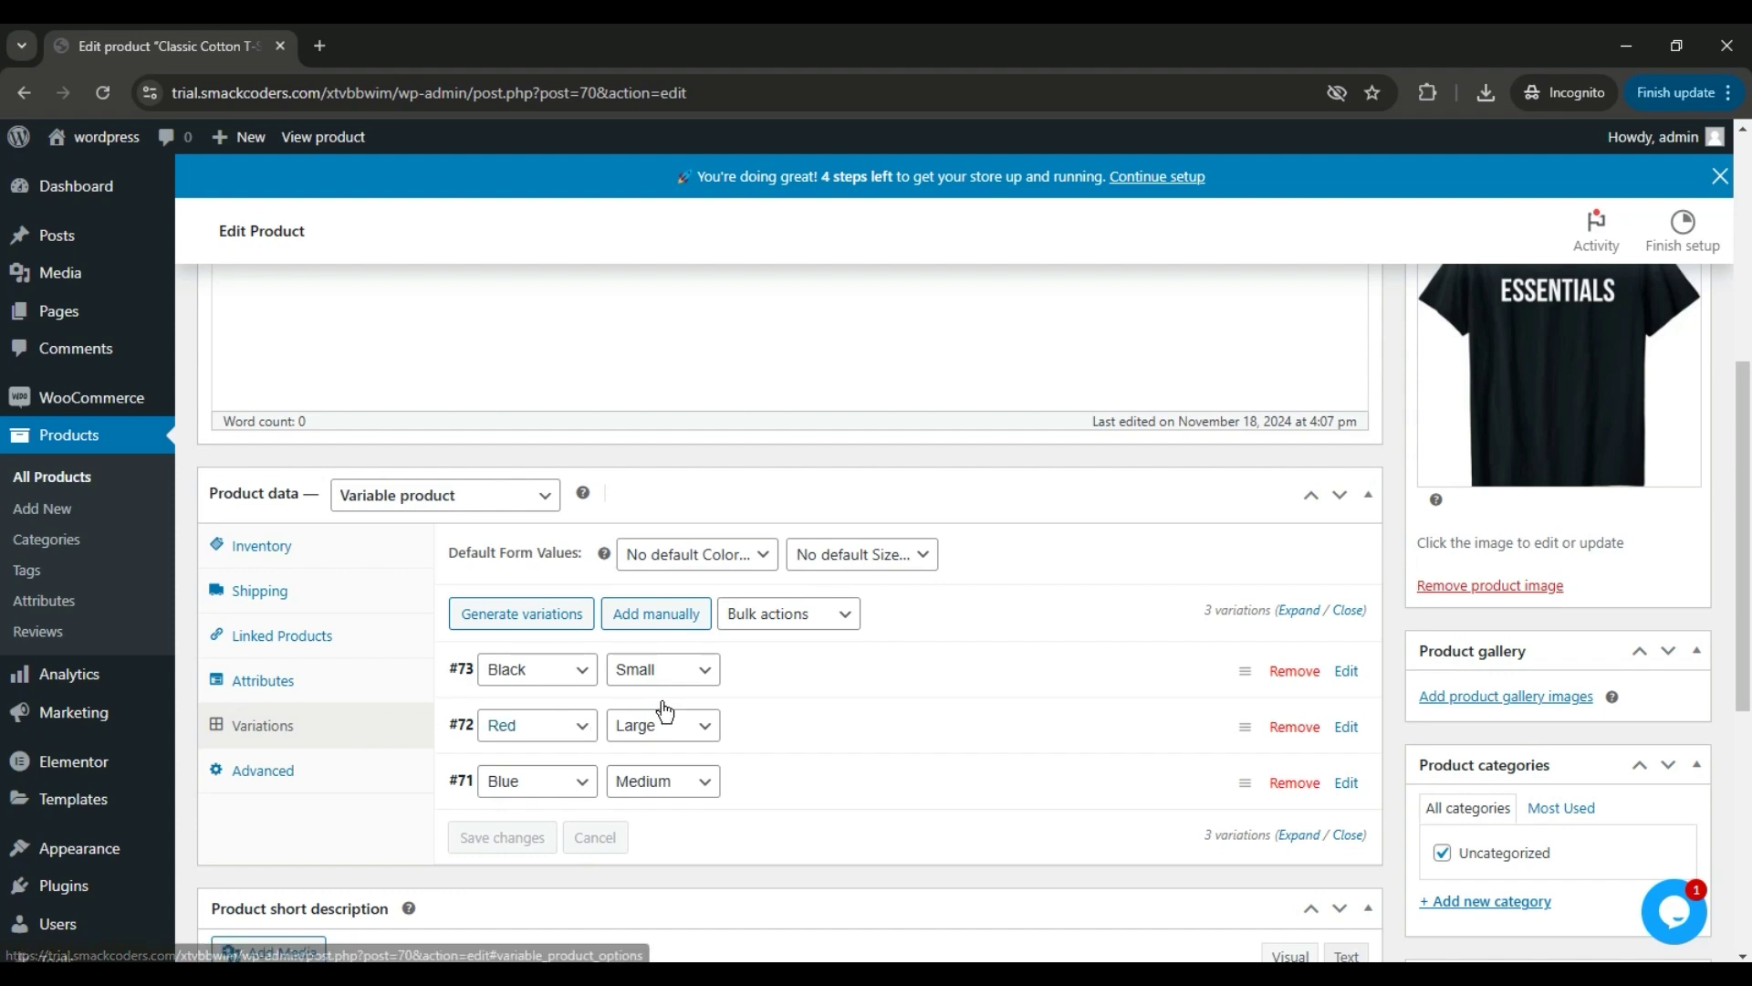
click(785, 683)
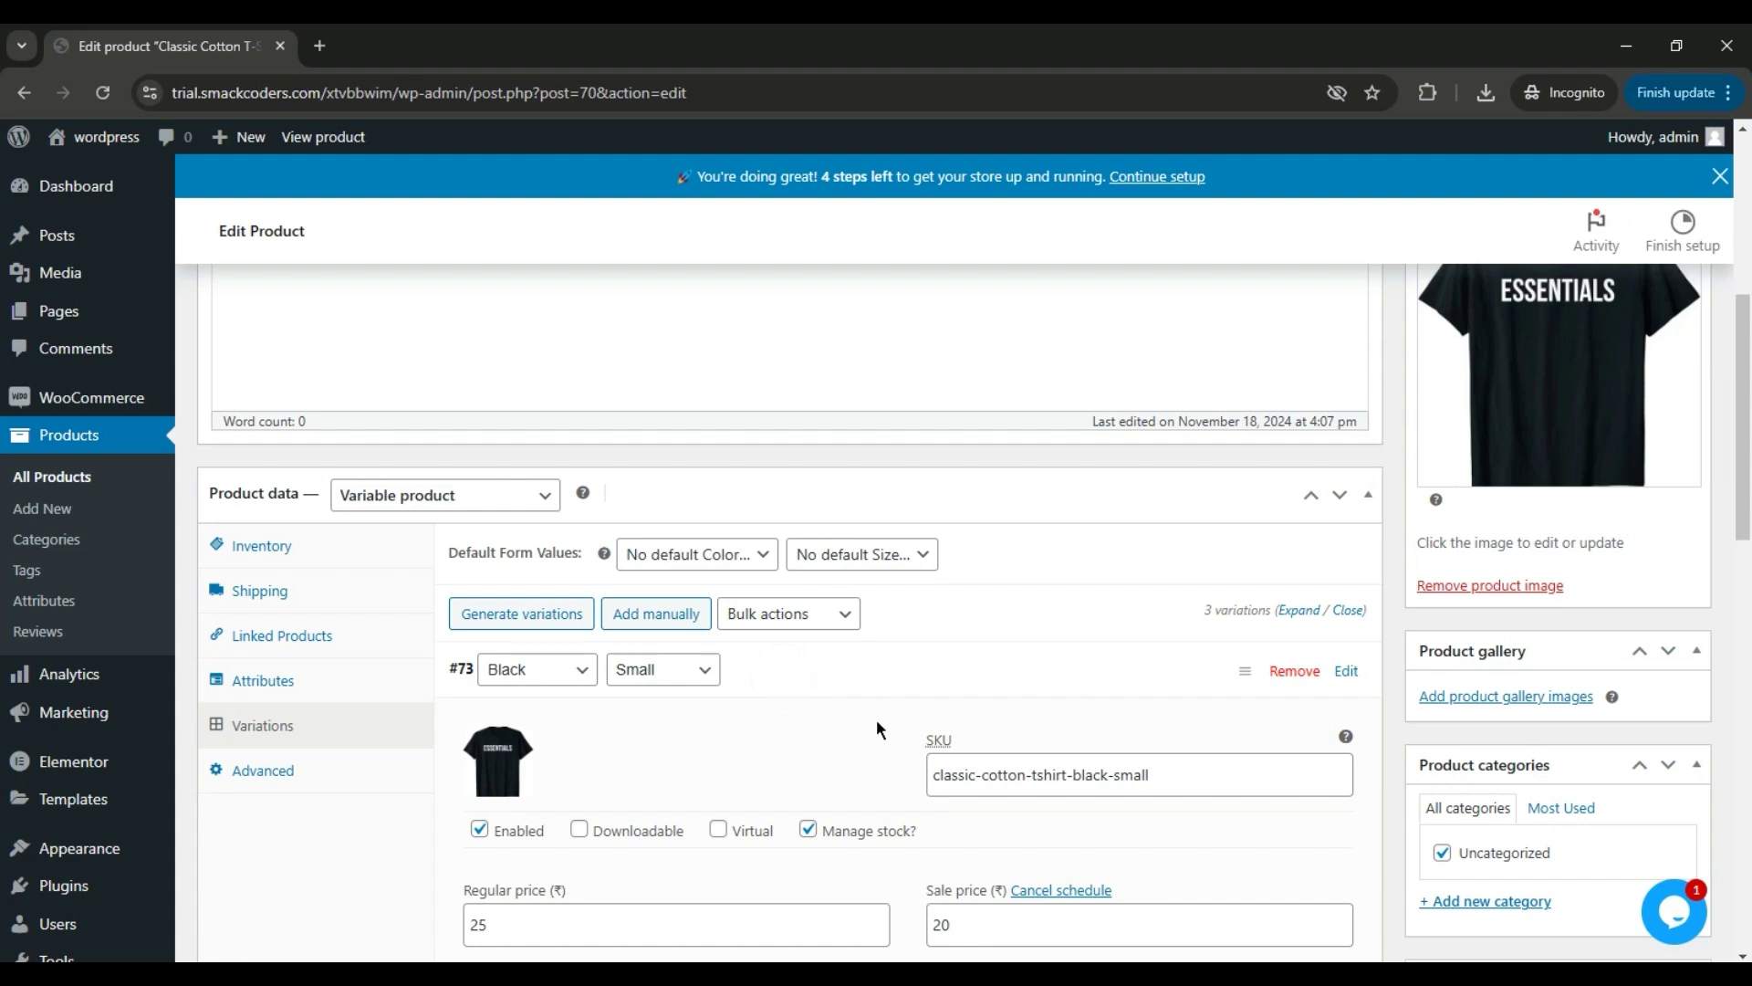
scroll(877, 723, down, 3)
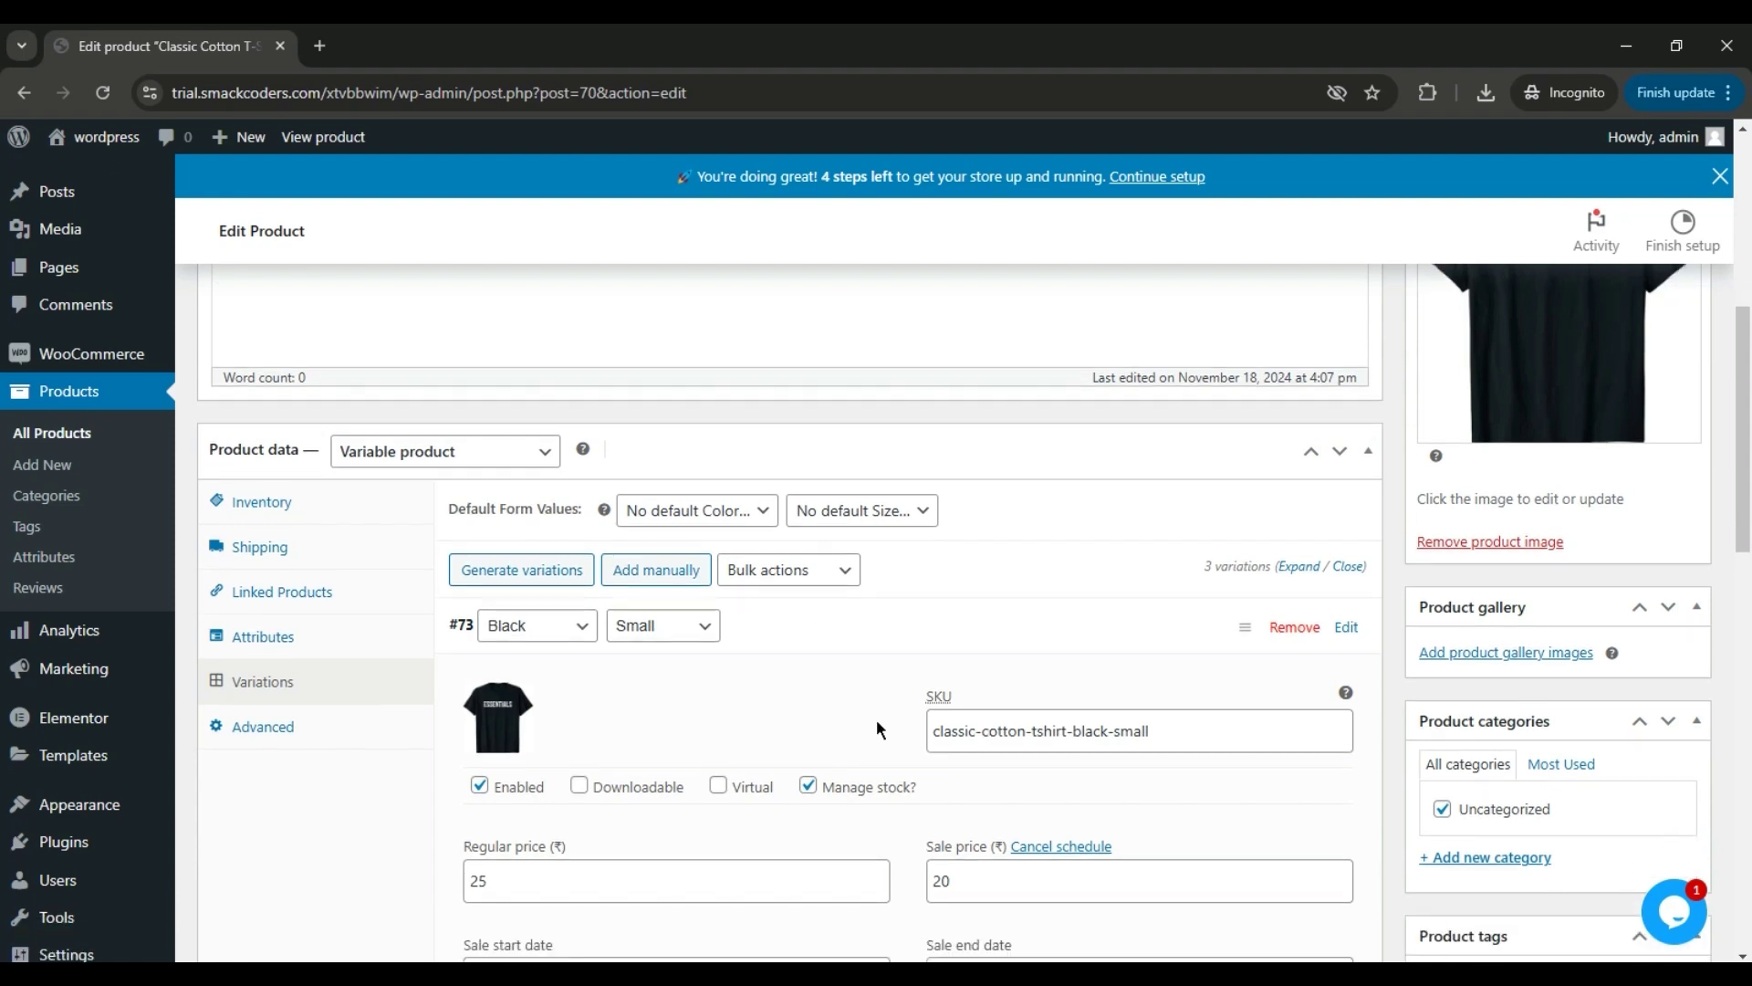
scroll(876, 719, down, 6)
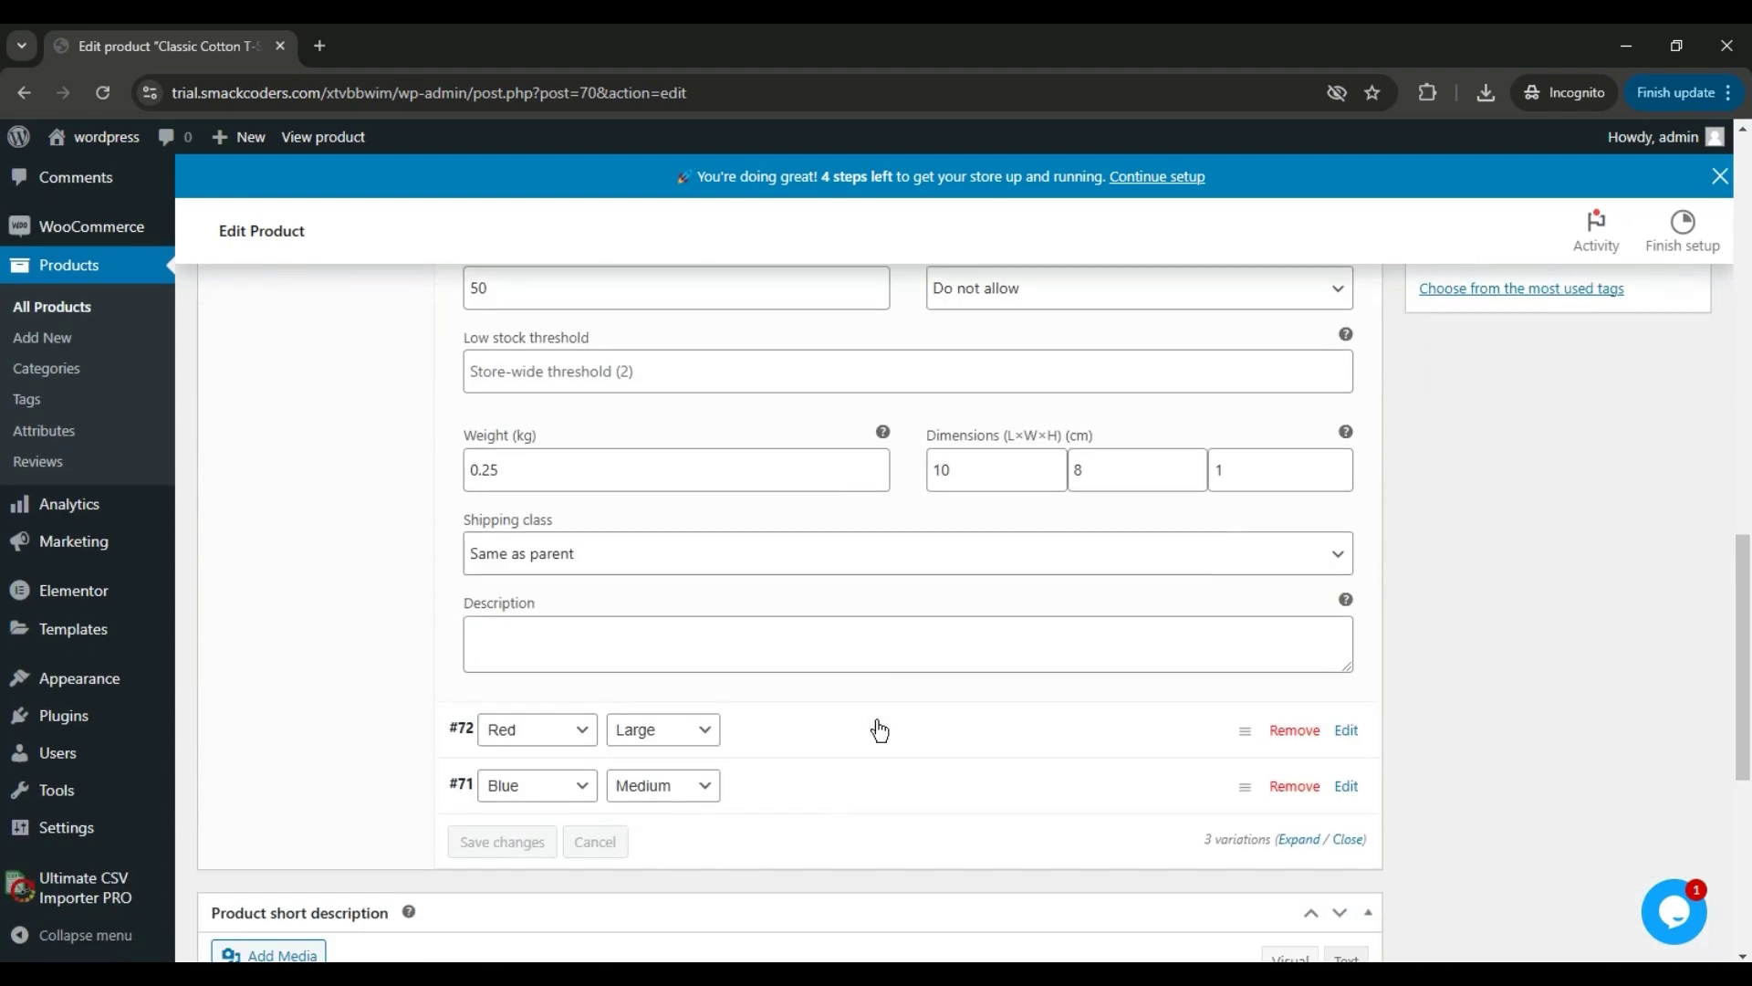
- Expand the Red Large variation and review its image, SKU, prices, sale dates, stock and shipping details
click(858, 730)
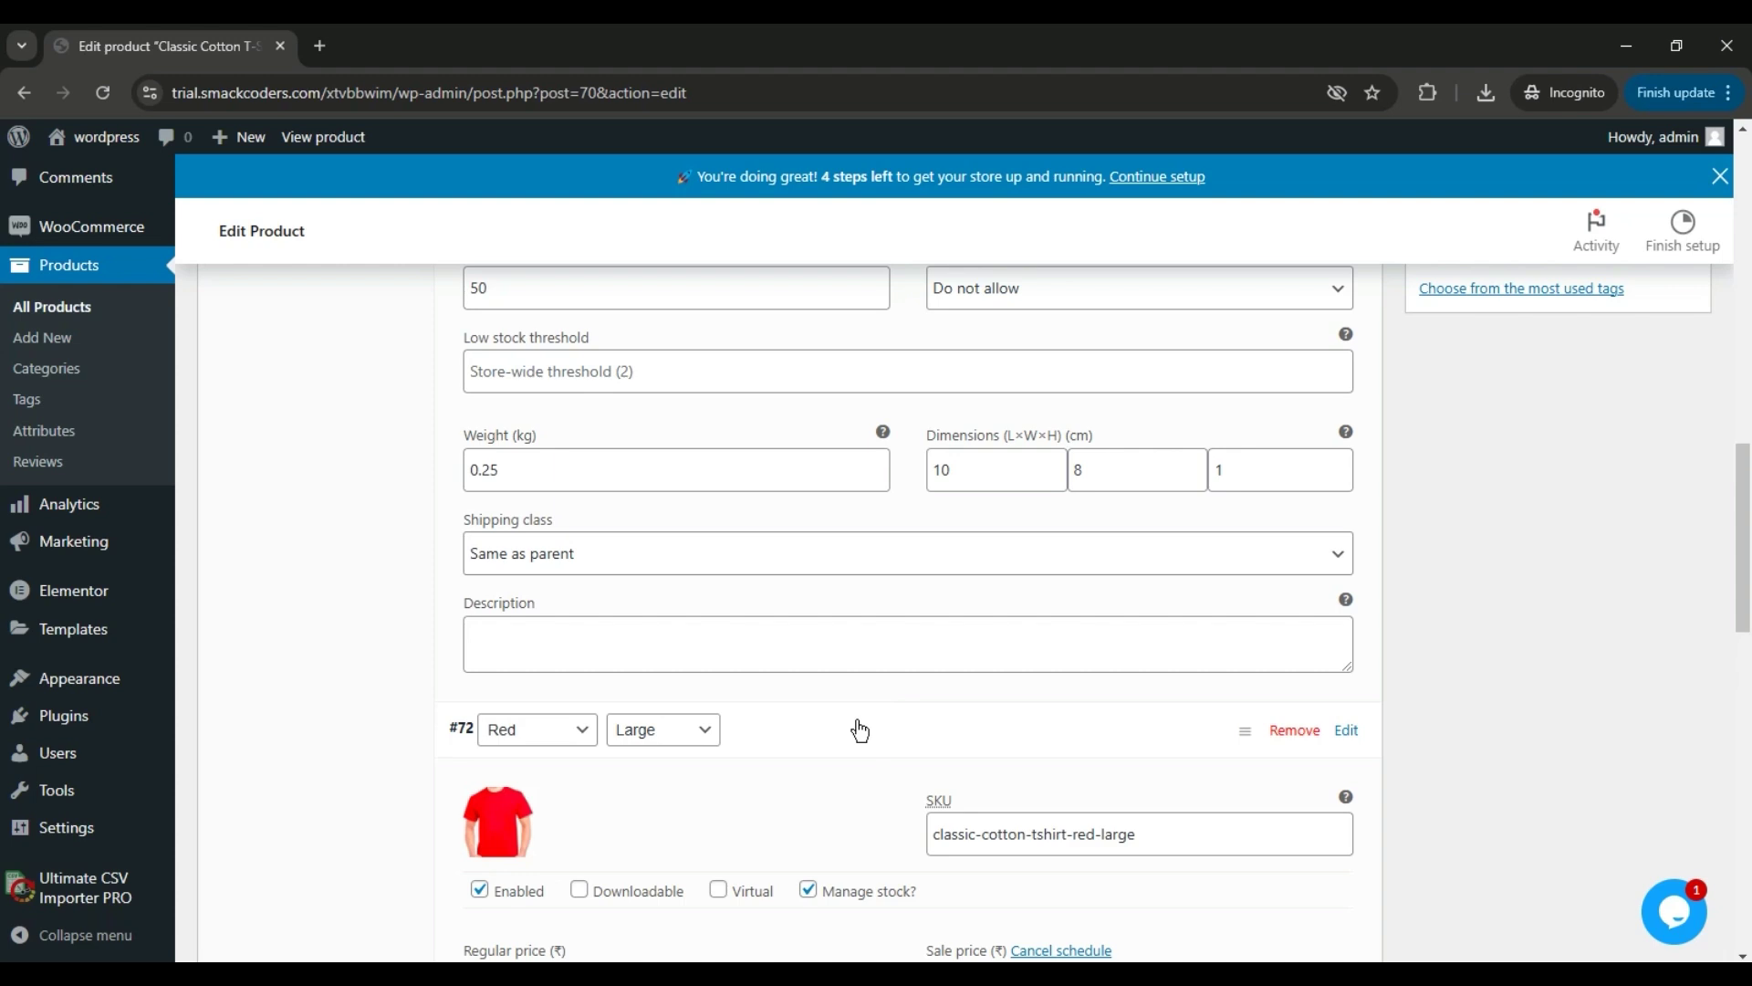
scroll(858, 730, down, 9)
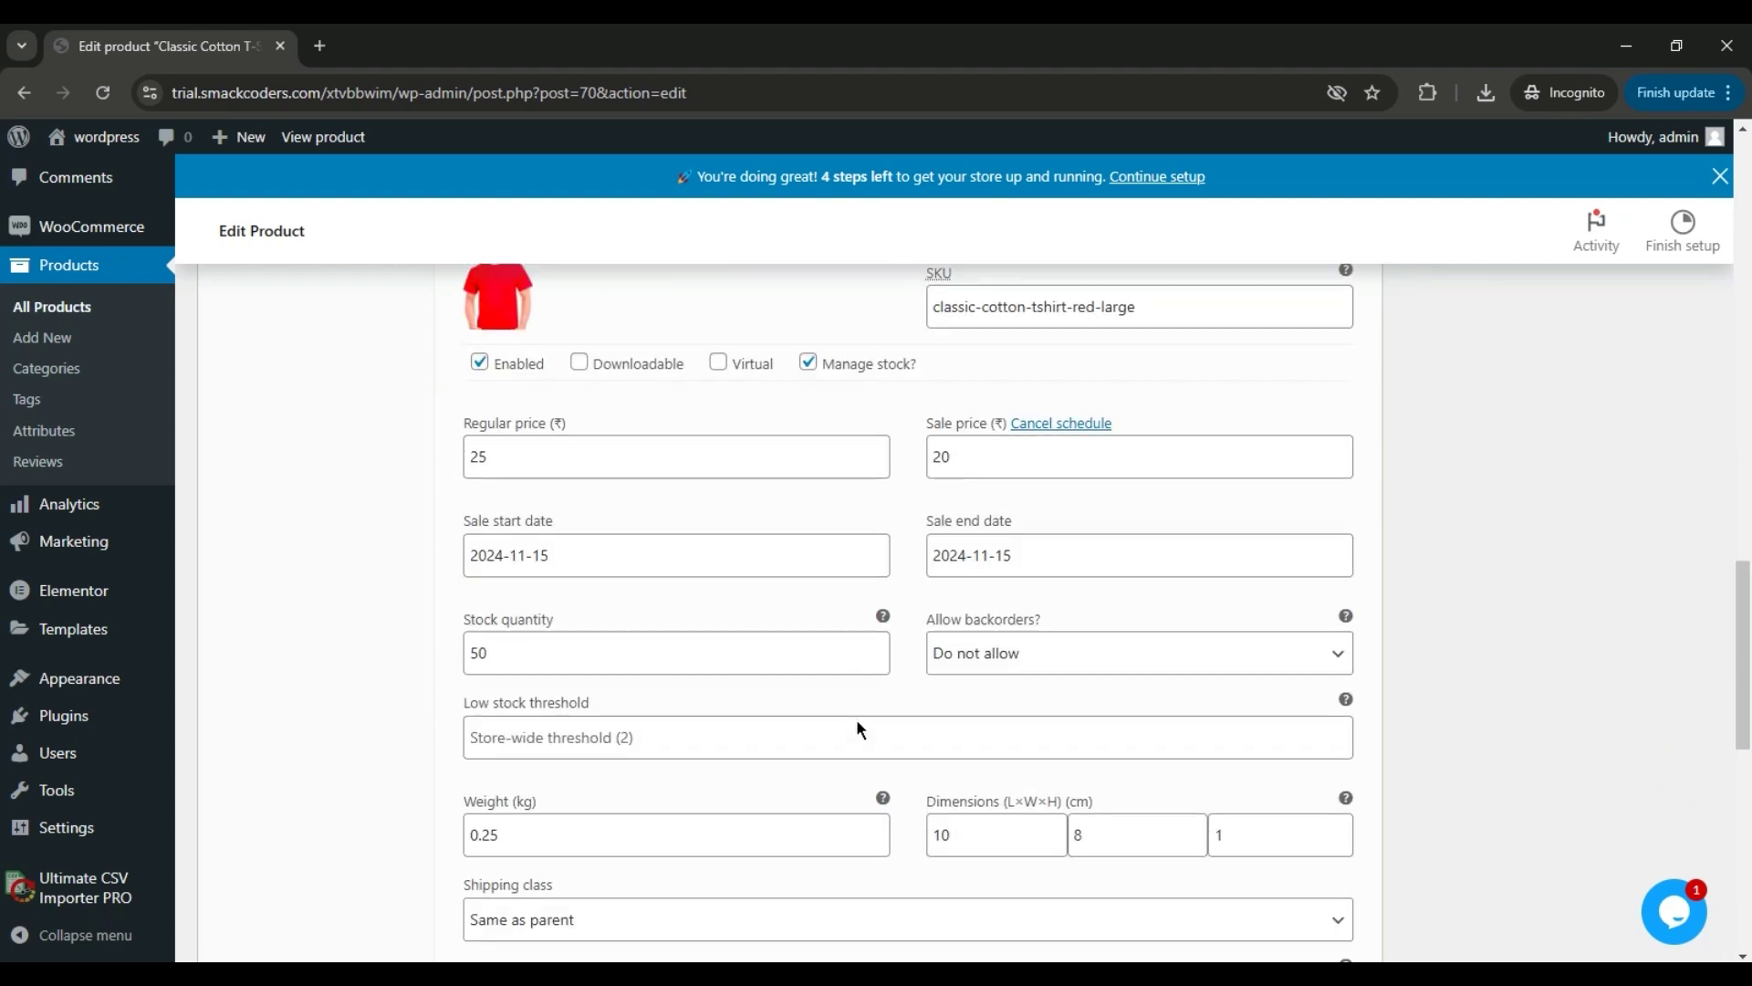
scroll(858, 730, up, 1)
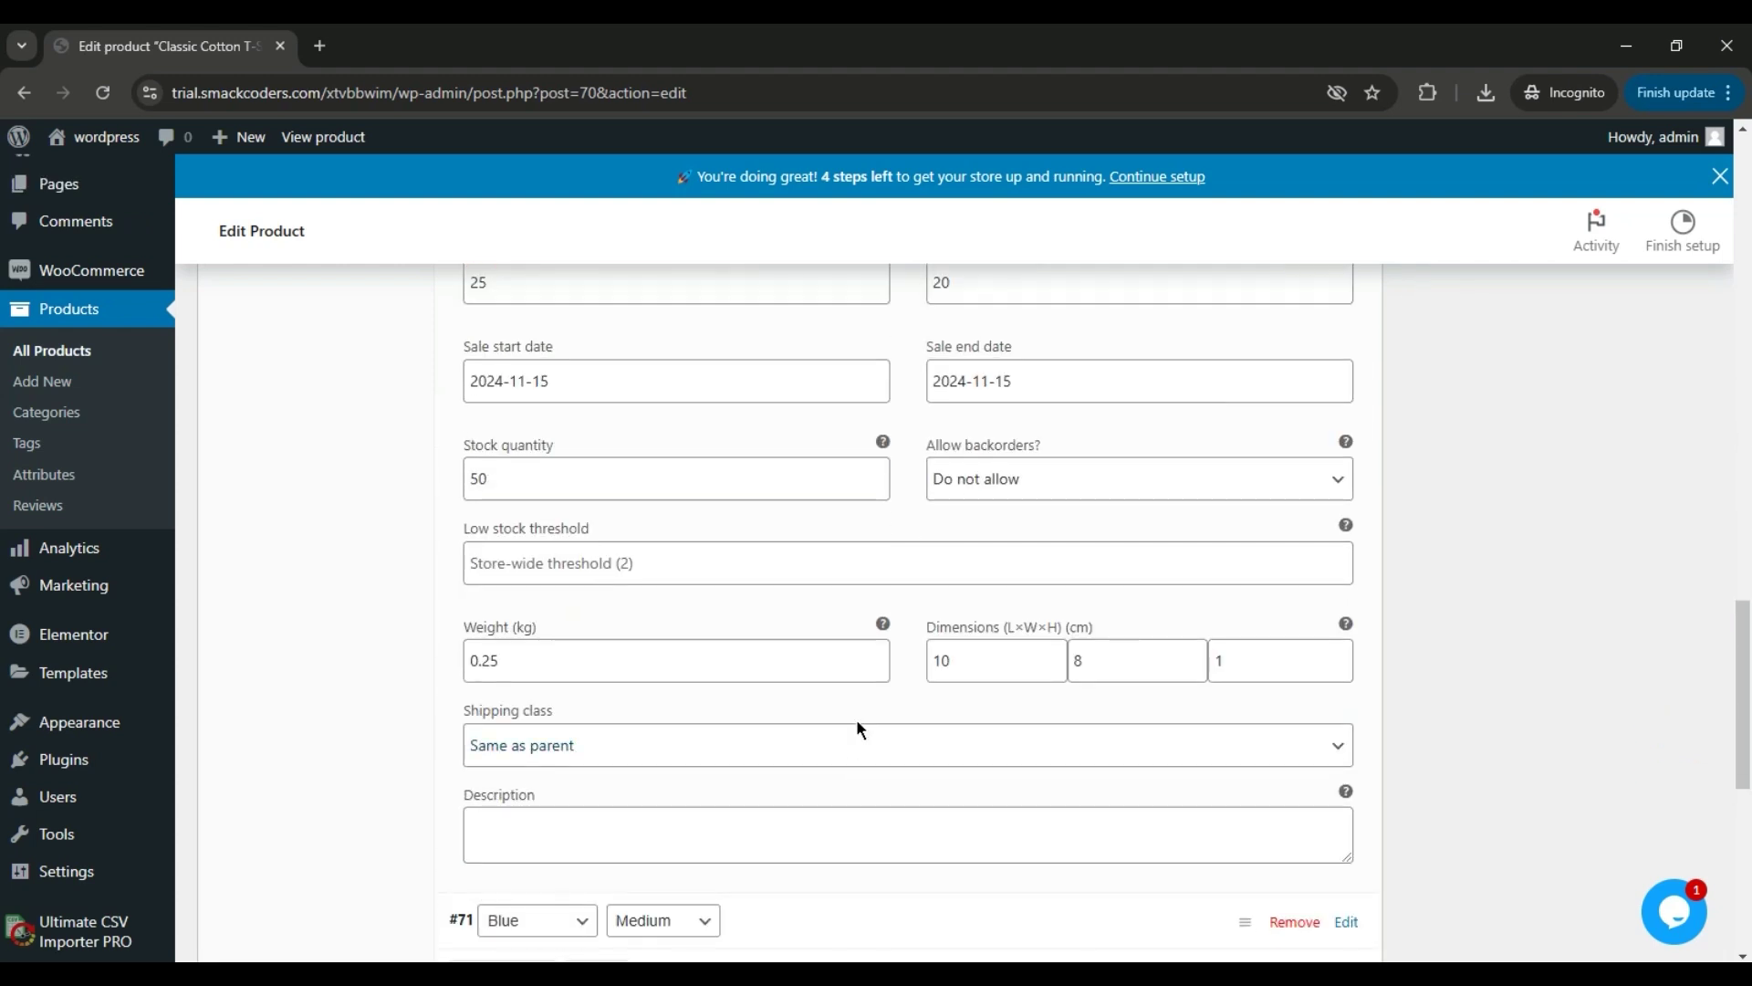
scroll(857, 722, up, 1)
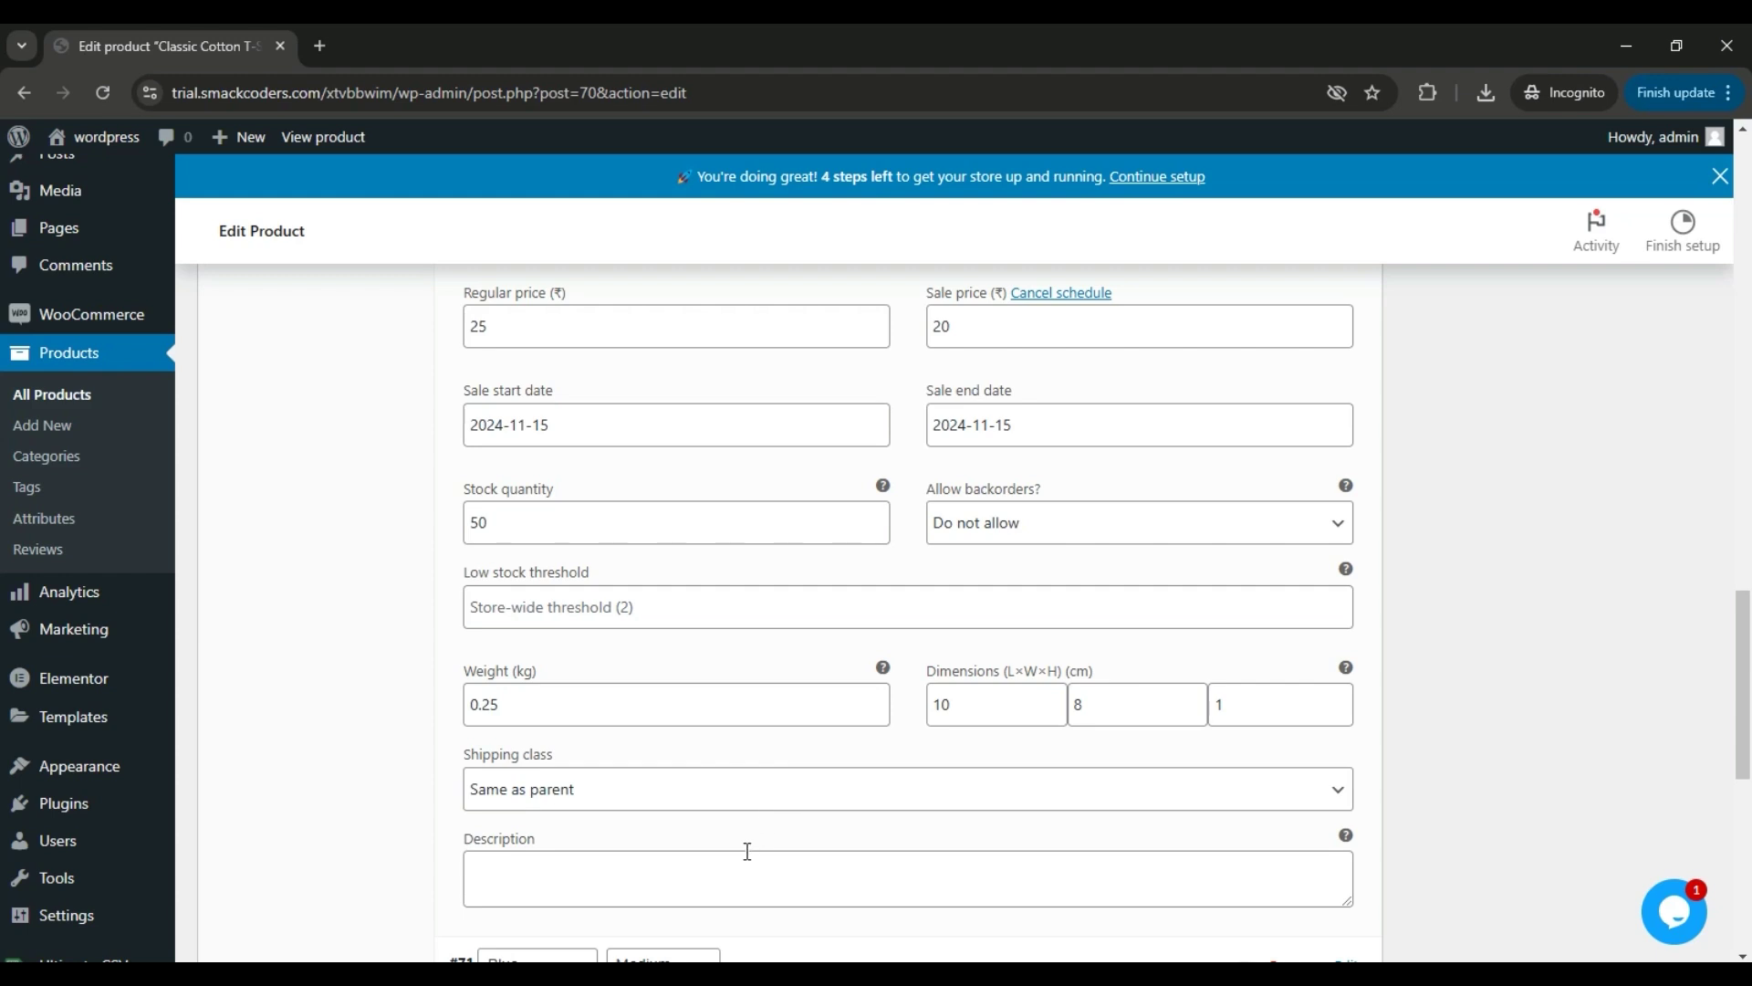
scroll(904, 911, up, 2)
- Expand the Blue Medium variation and look through its details down to the short description and reviews
scroll(905, 911, down, 8)
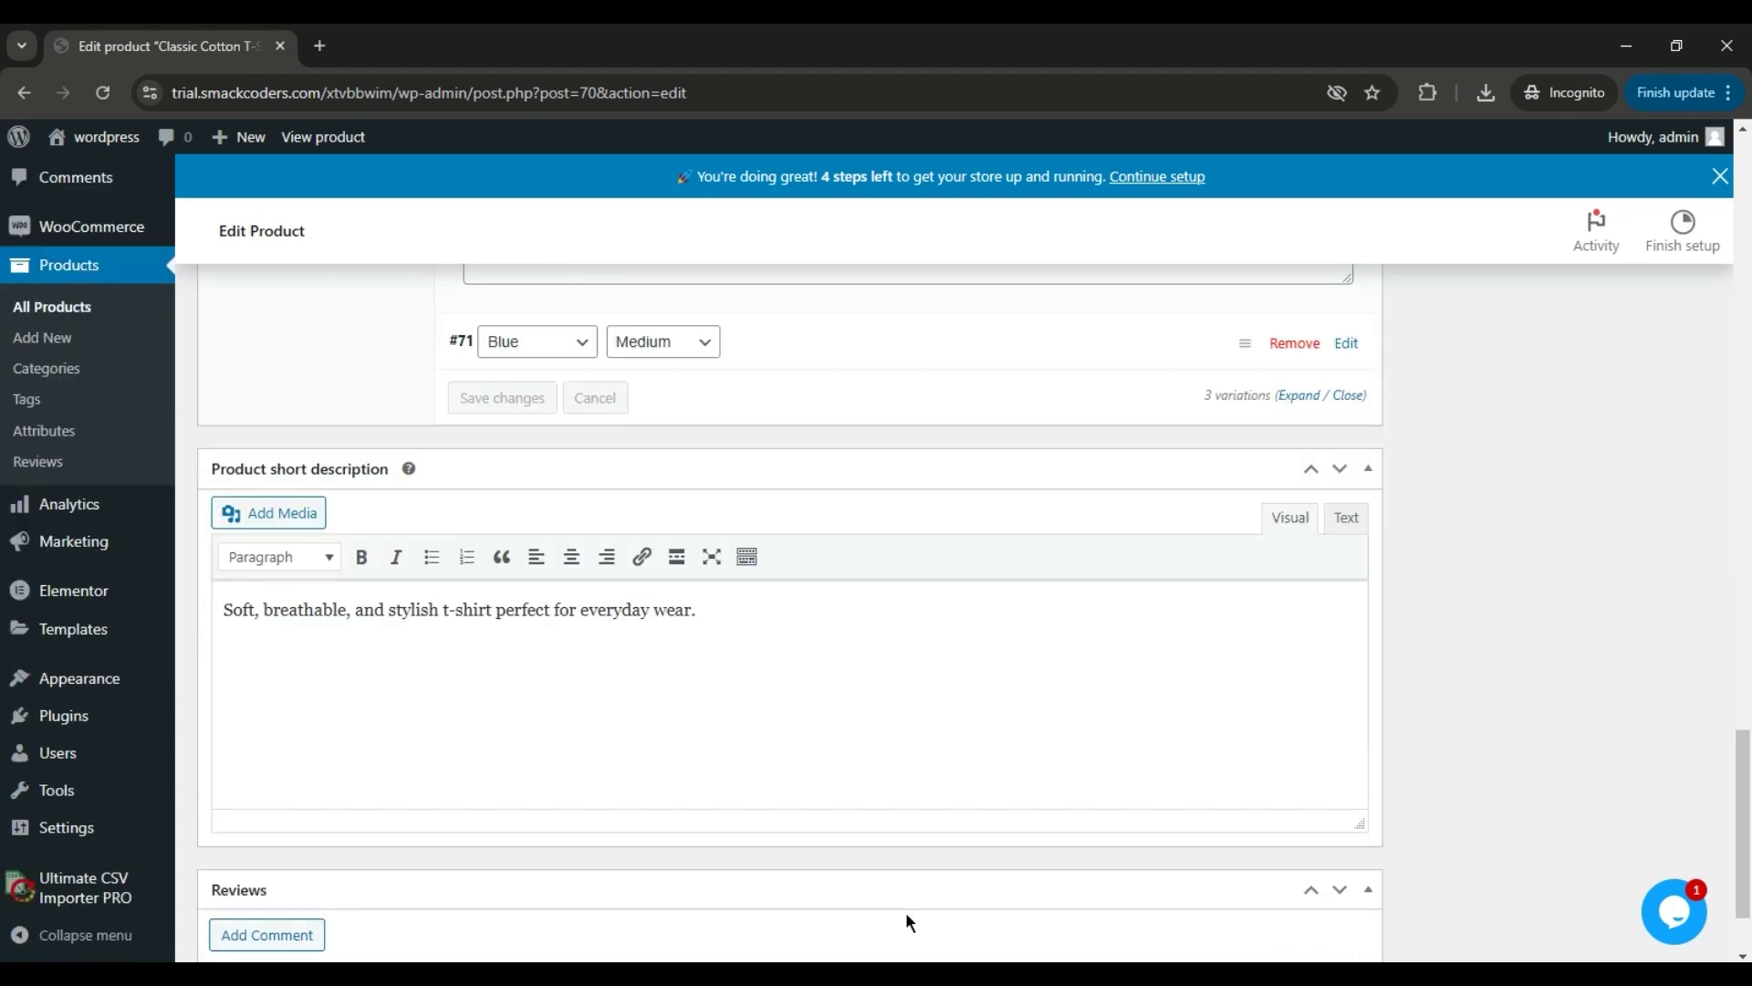
scroll(905, 912, up, 2)
click(927, 436)
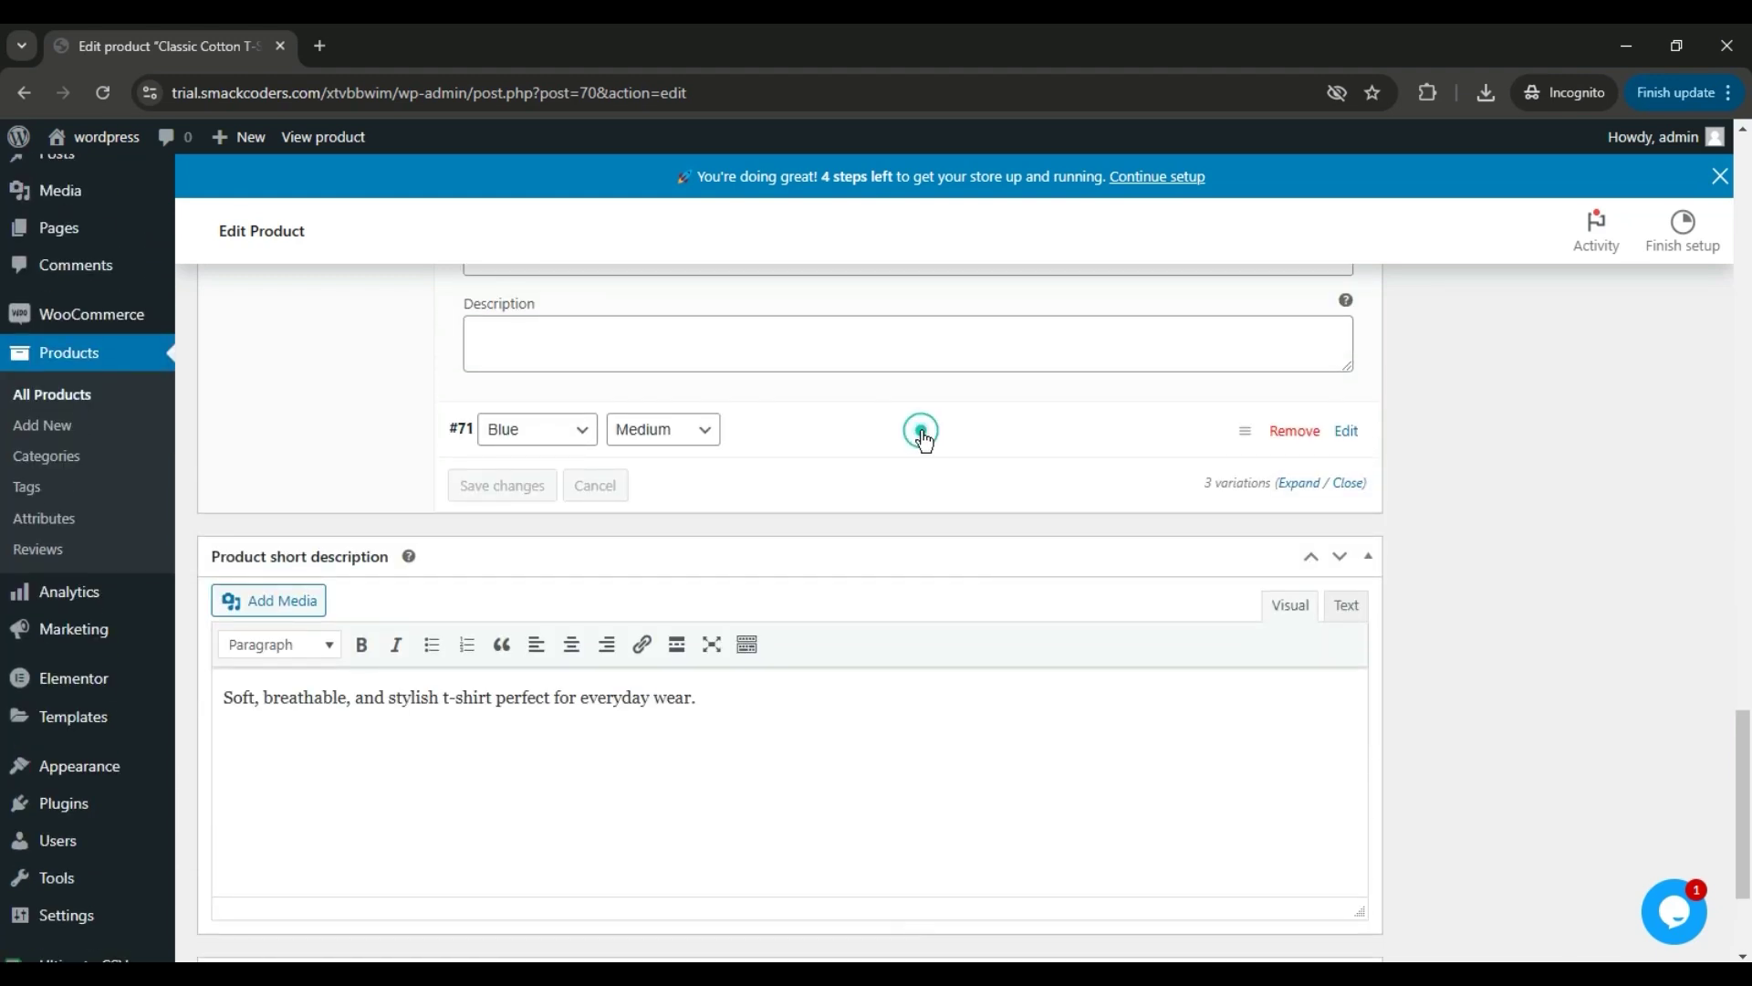
scroll(1471, 630, down, 10)
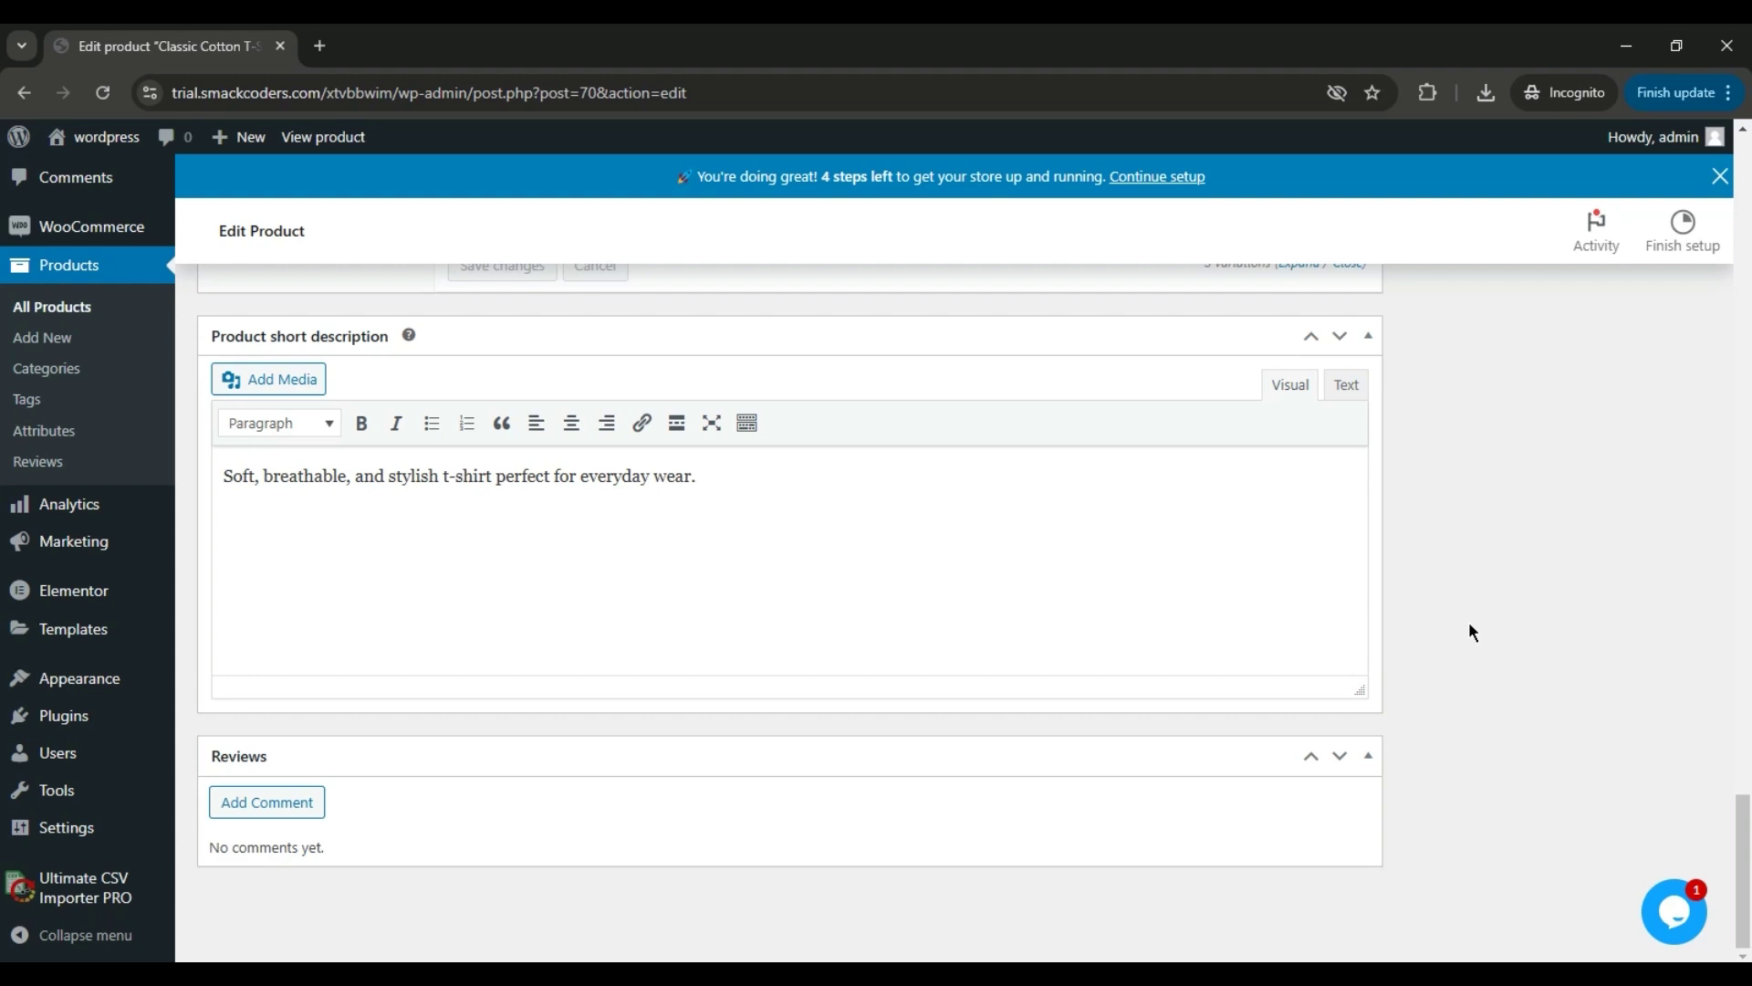
- Dismiss the store setup banner and return to the product title and publish details of Classic Cotton T-Shirt
drag(1736, 863, 1746, 228)
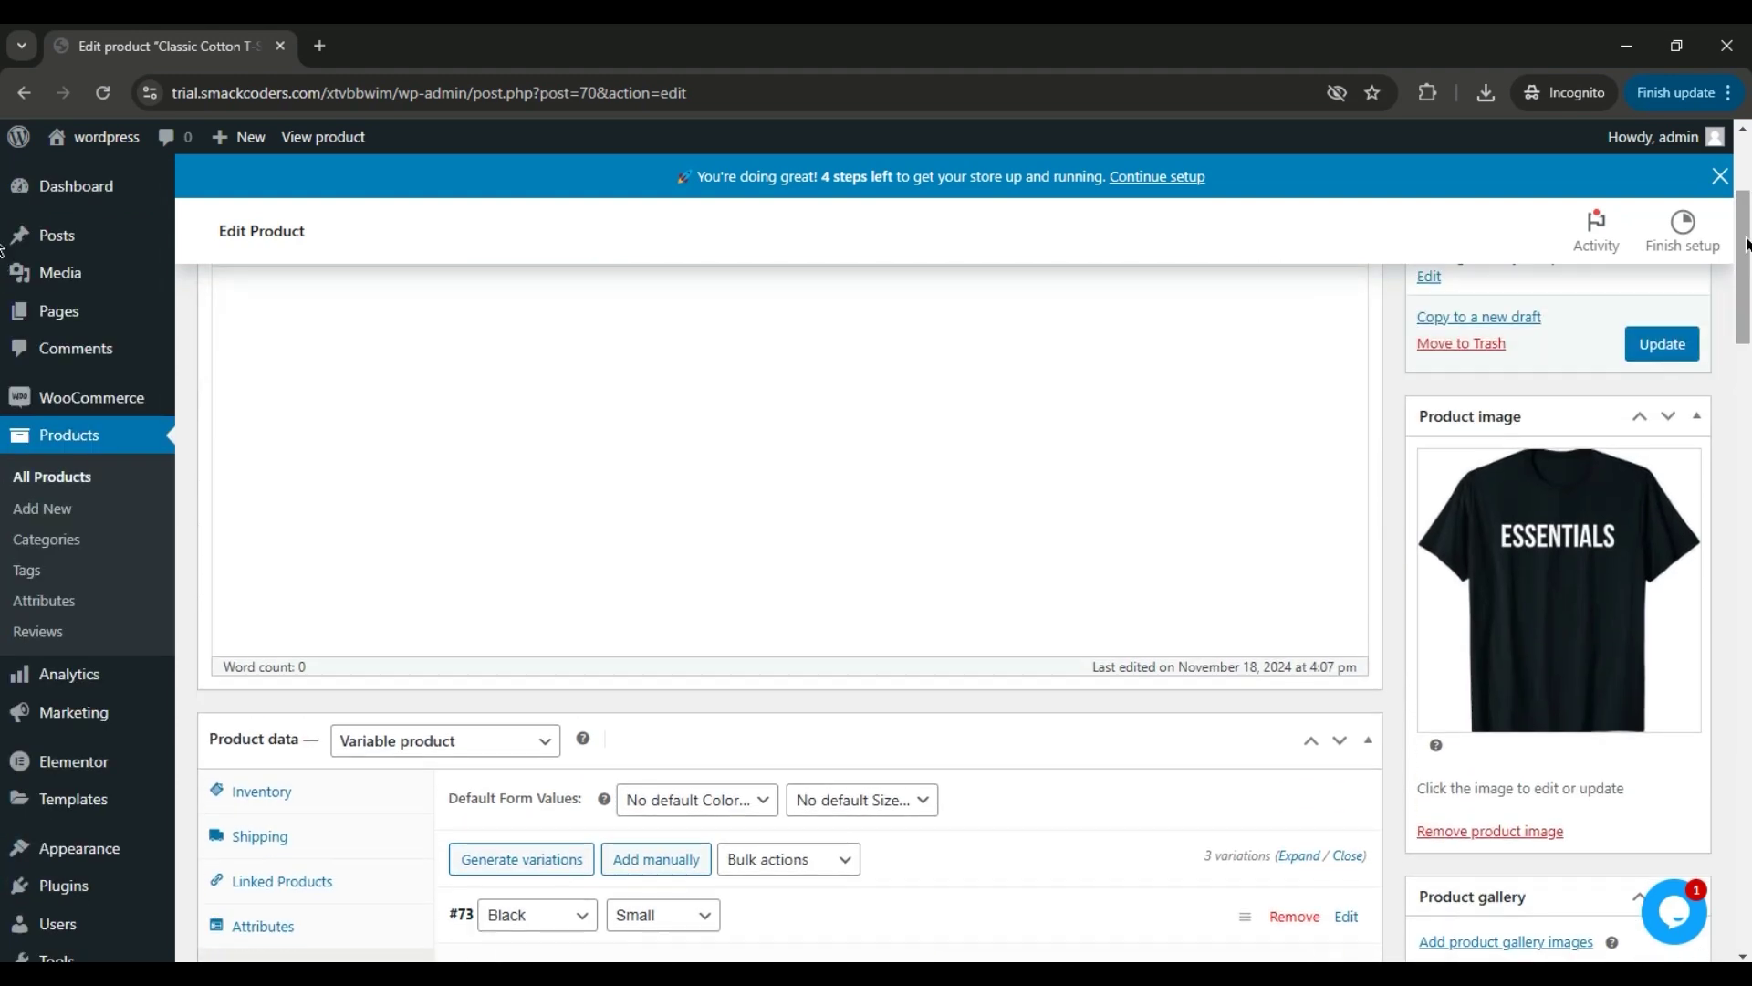
click(1724, 180)
scroll(1749, 344, down, 6)
scroll(1749, 344, up, 4)
drag(1748, 344, 1748, 248)
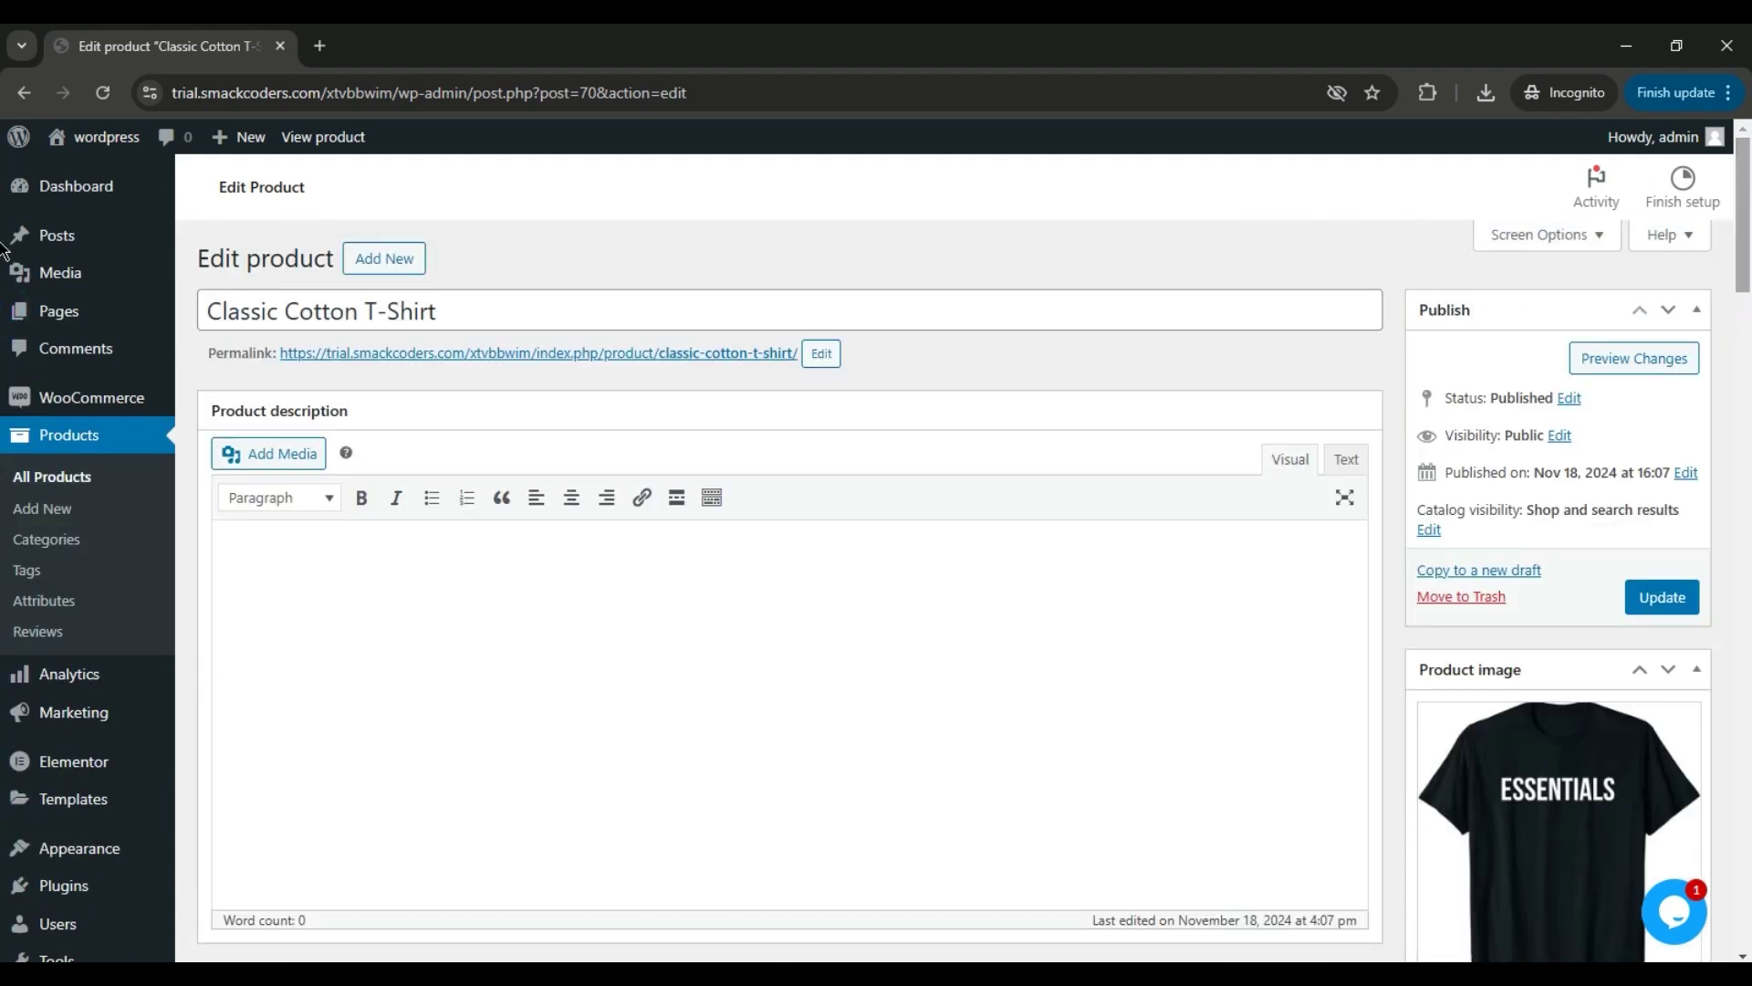